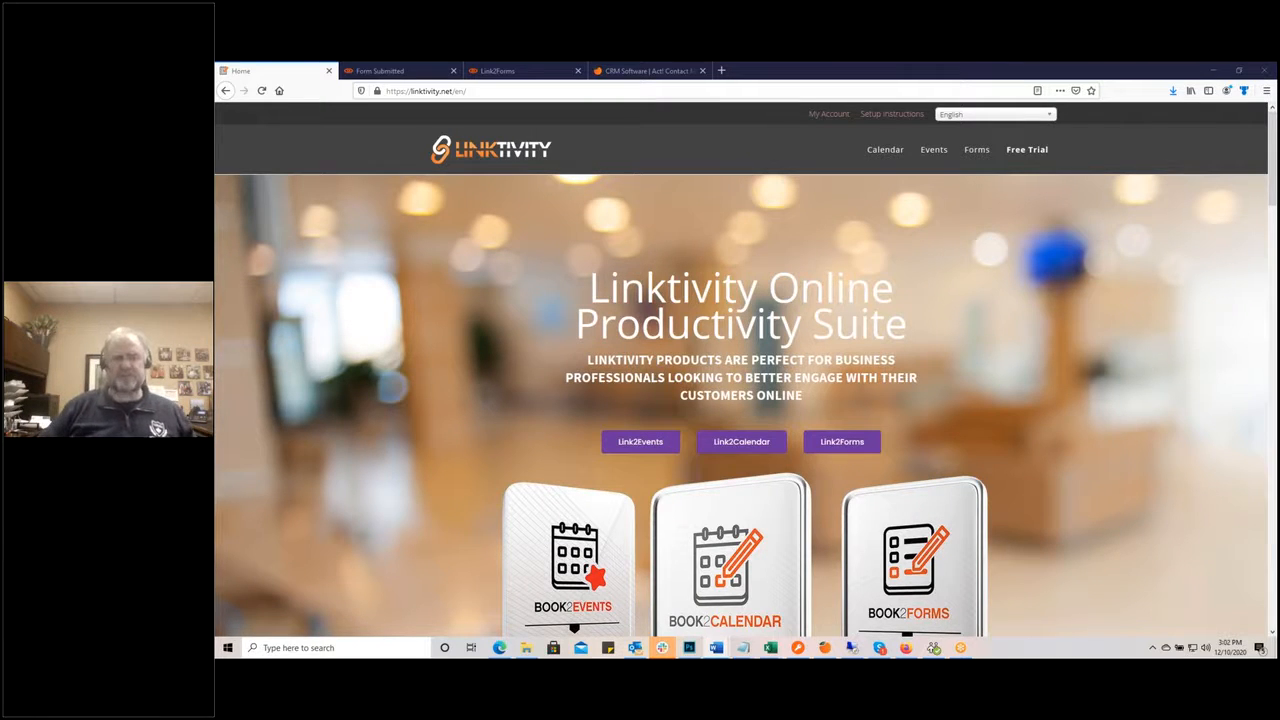
Step: Switch to the Keystroke.ca website and open its BLOG page
scroll(1031, 482, "down", 2)
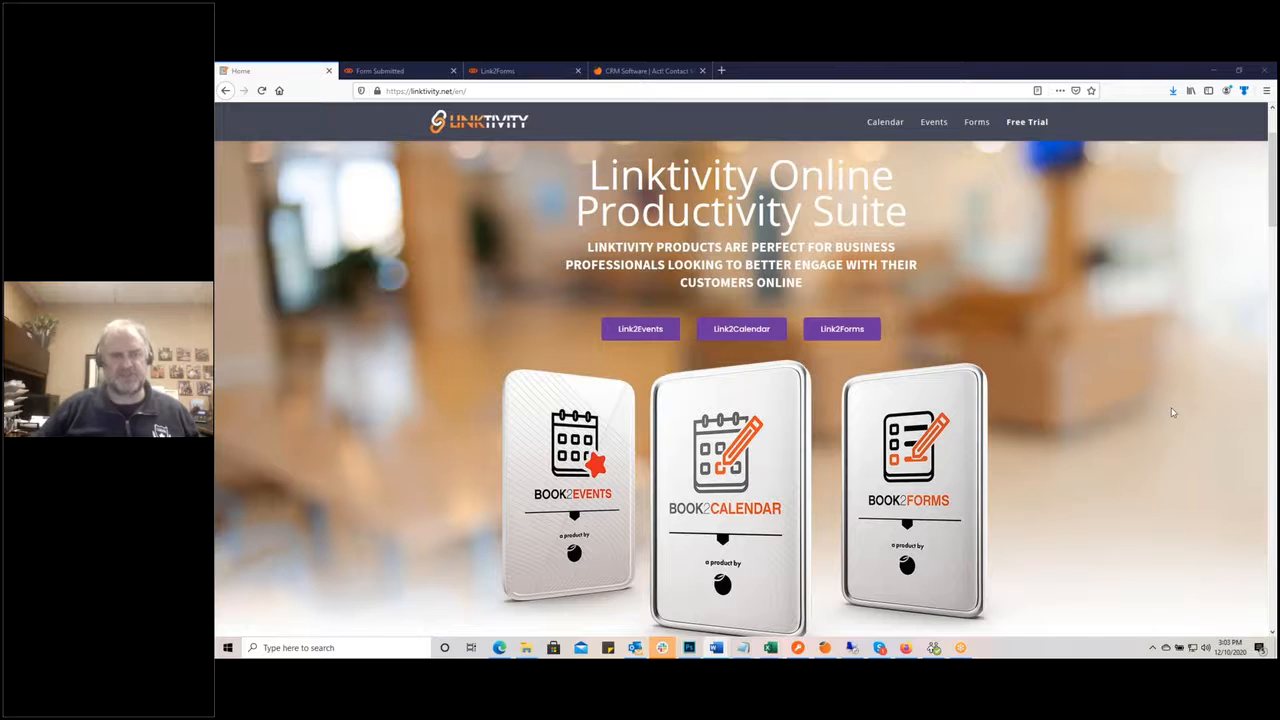
scroll(1171, 407, "up", 2)
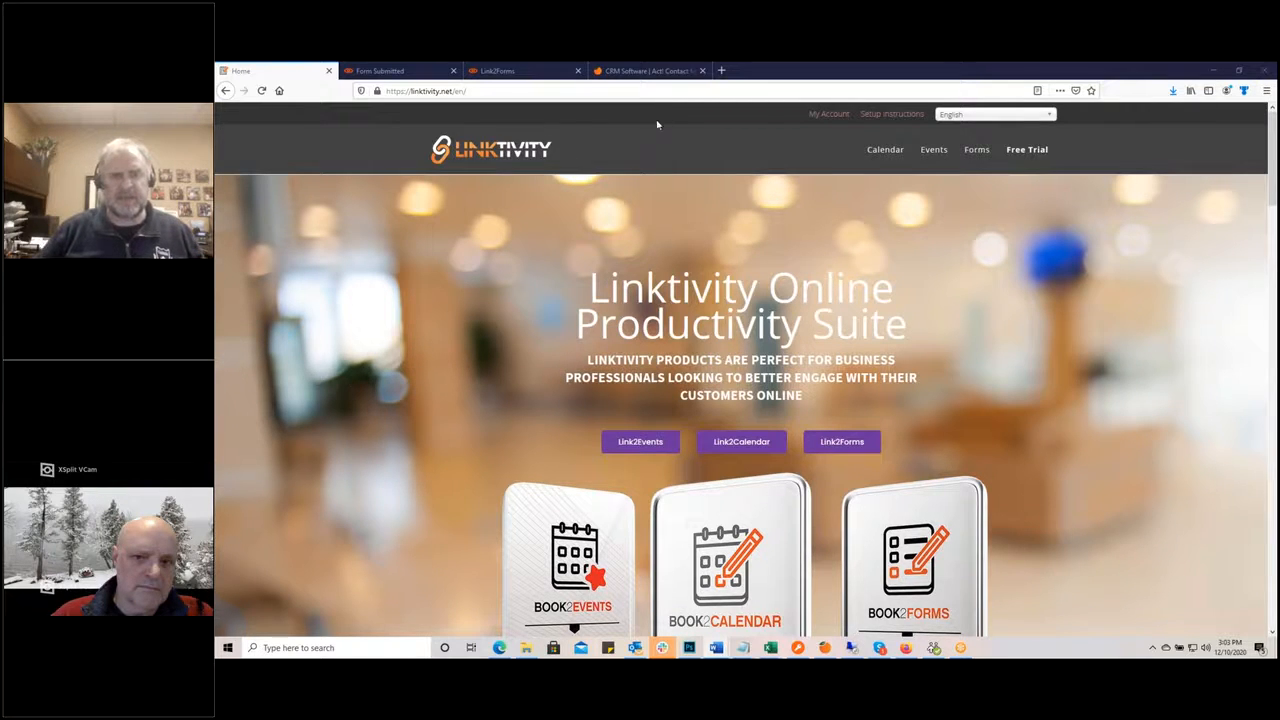
left_click(615, 76)
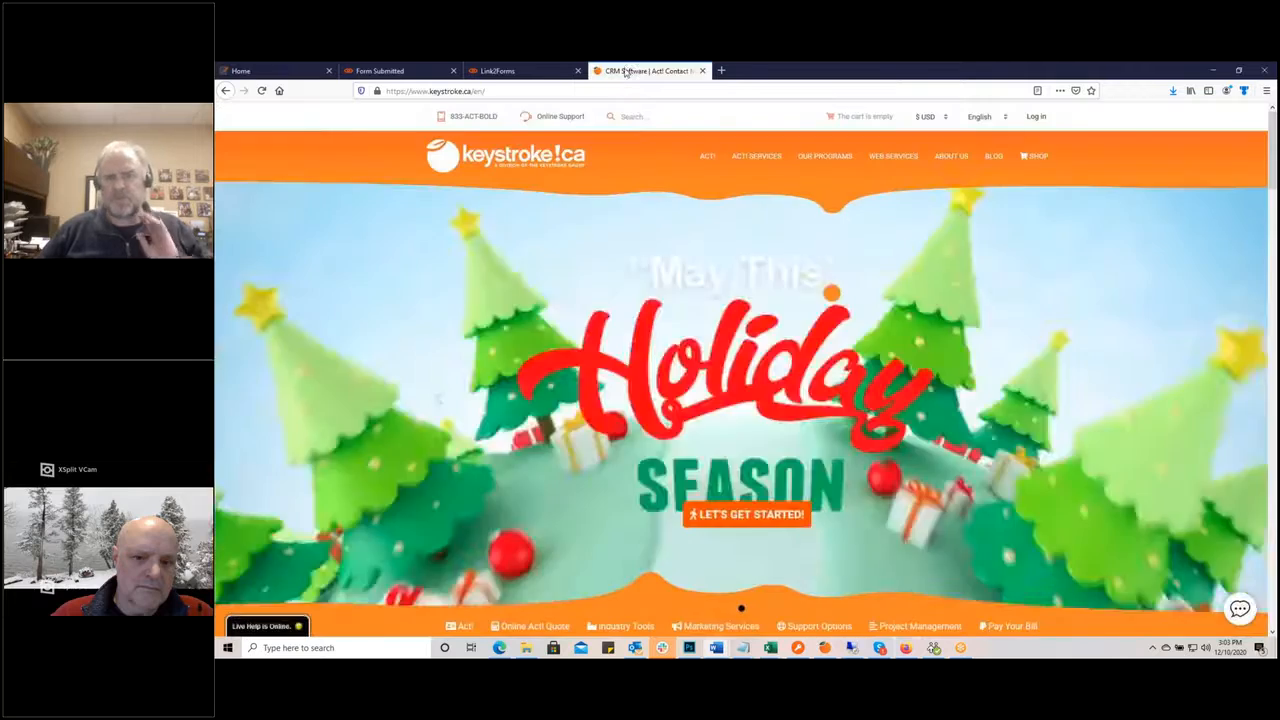
left_click(994, 158)
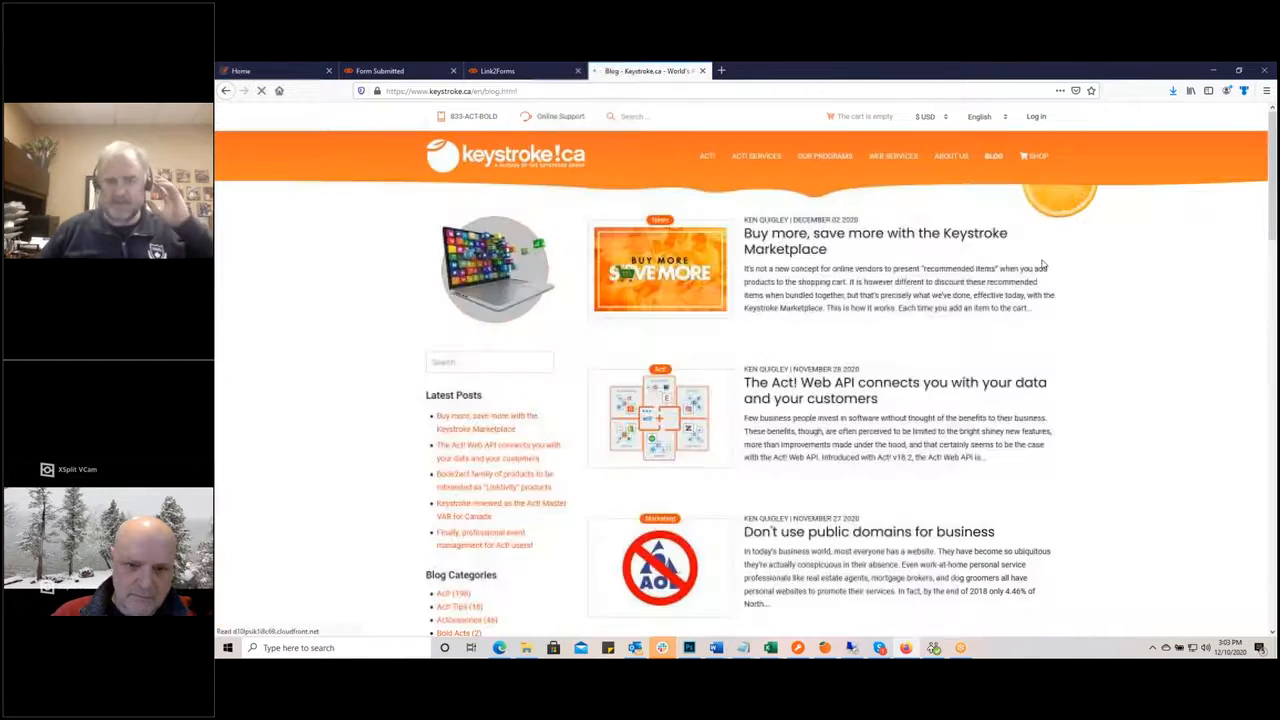
Step: Open the 'Act! Web API connects you with your data' article and scroll through it
left_click(766, 402)
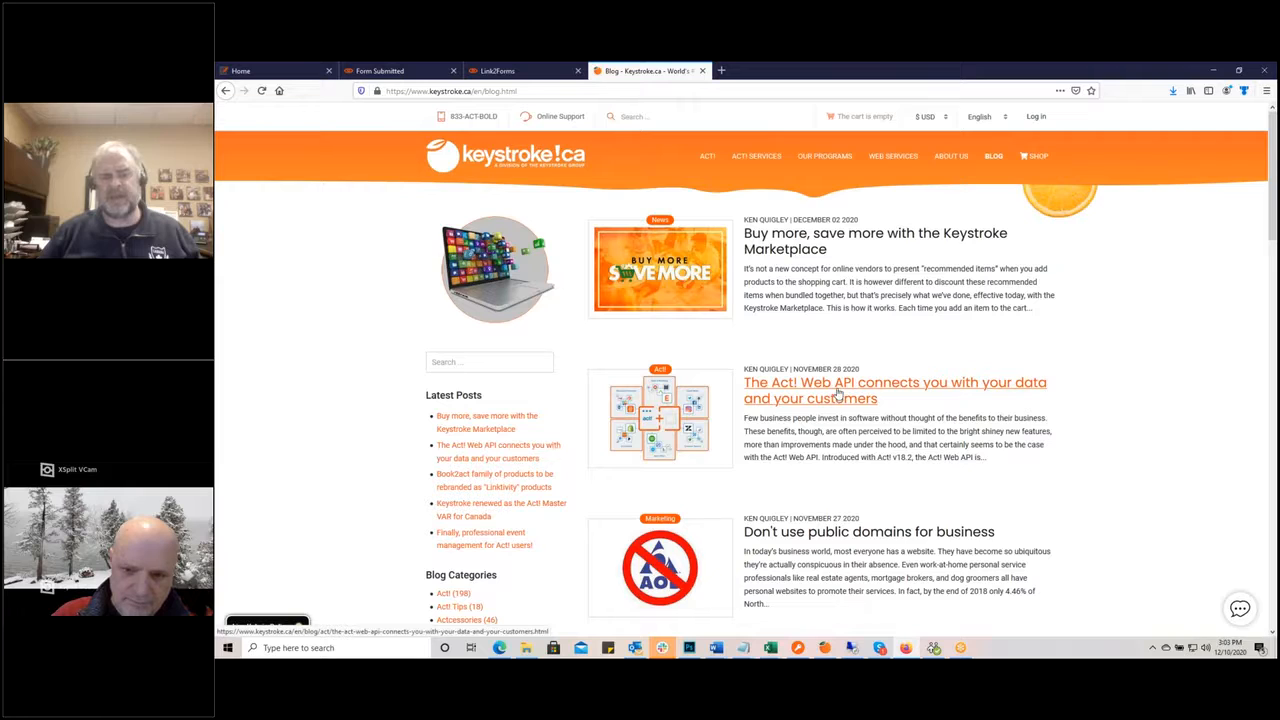
left_click(838, 394)
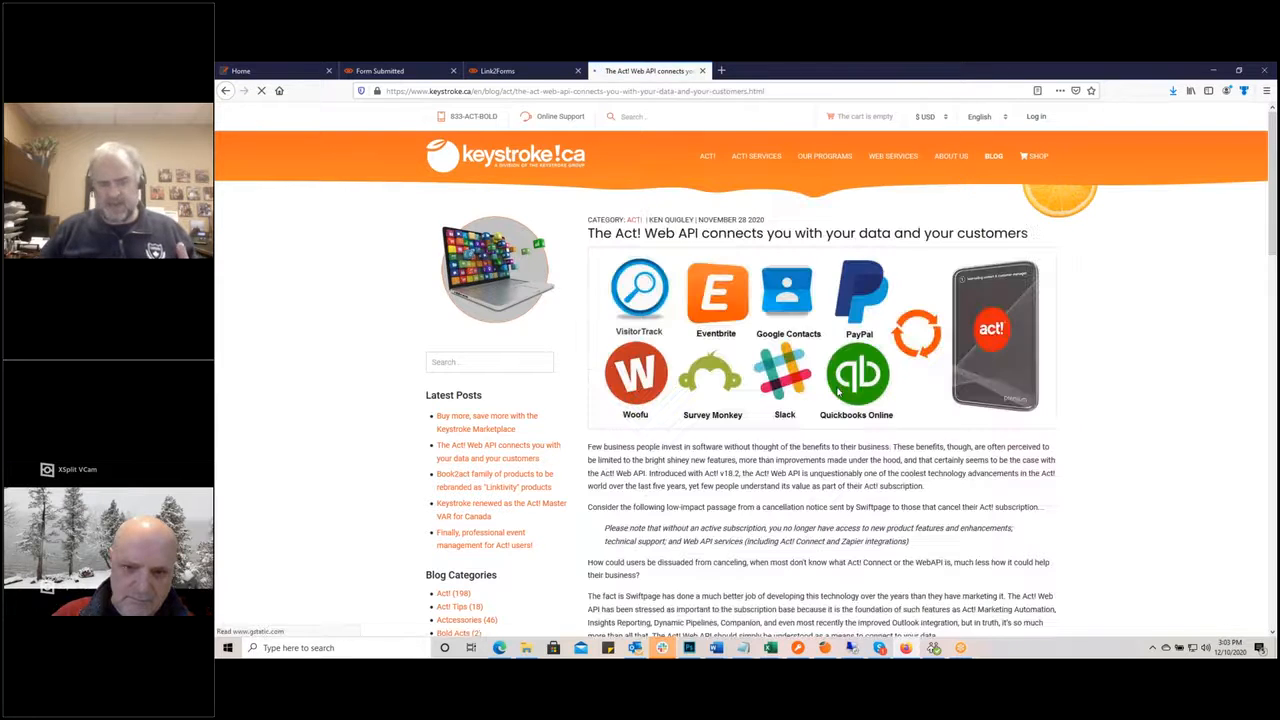
scroll(870, 492, "down", 10)
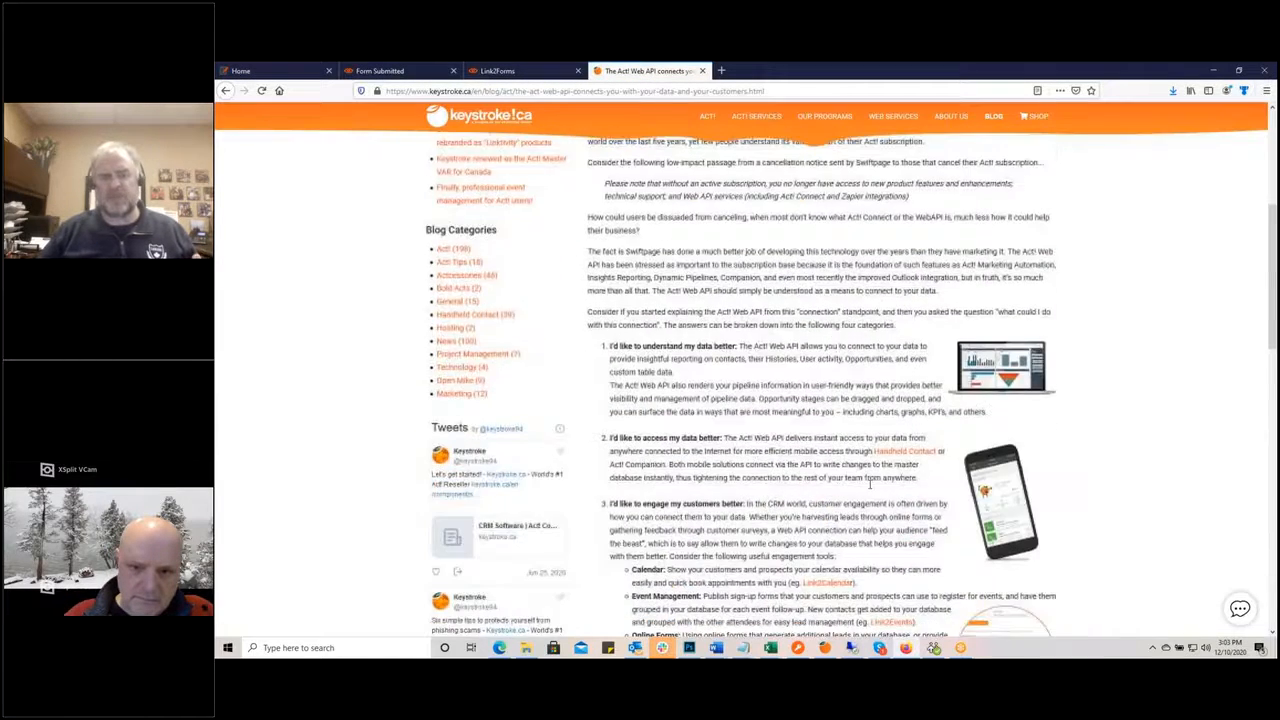
scroll(881, 481, "down", 3)
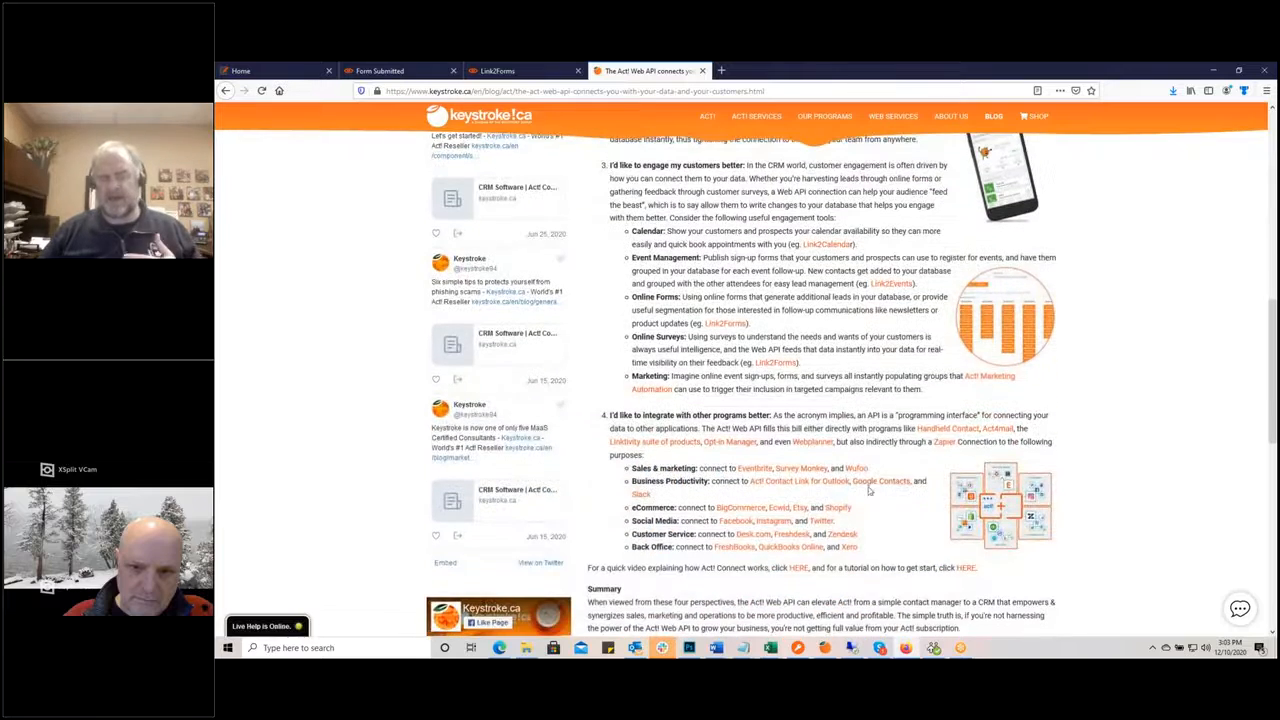
scroll(881, 481, "up", 8)
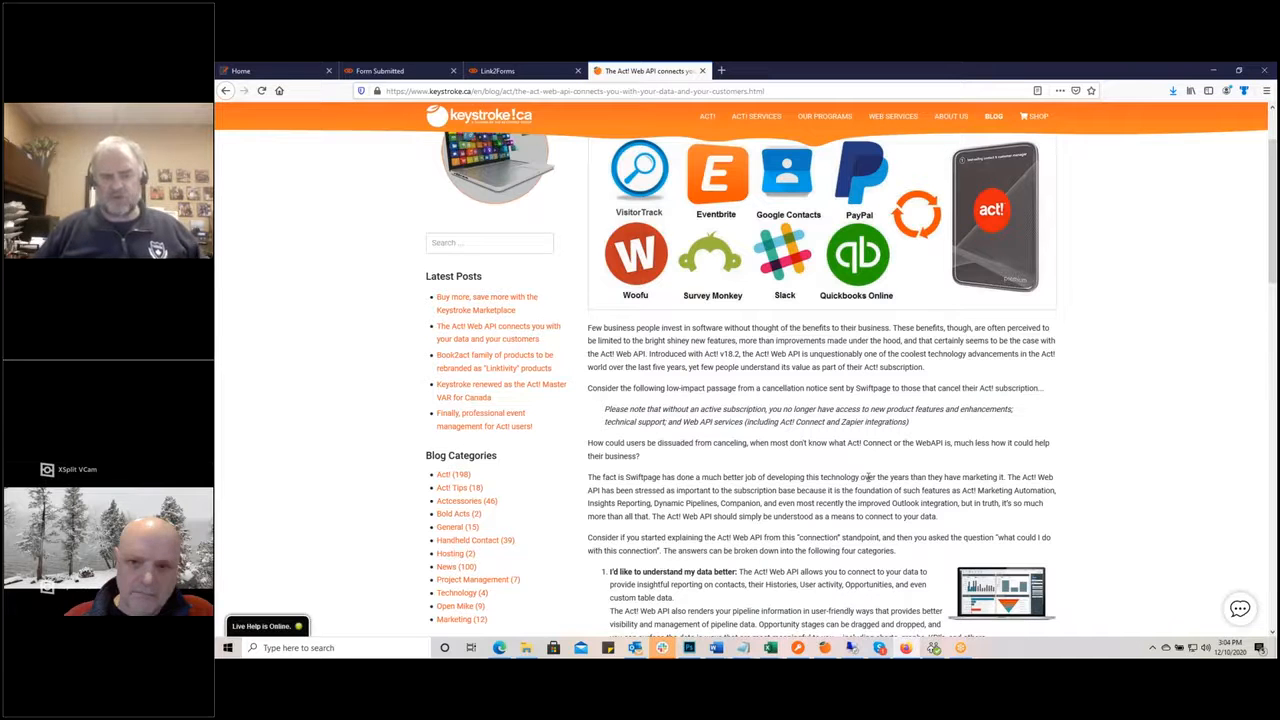
scroll(843, 444, "up", 3)
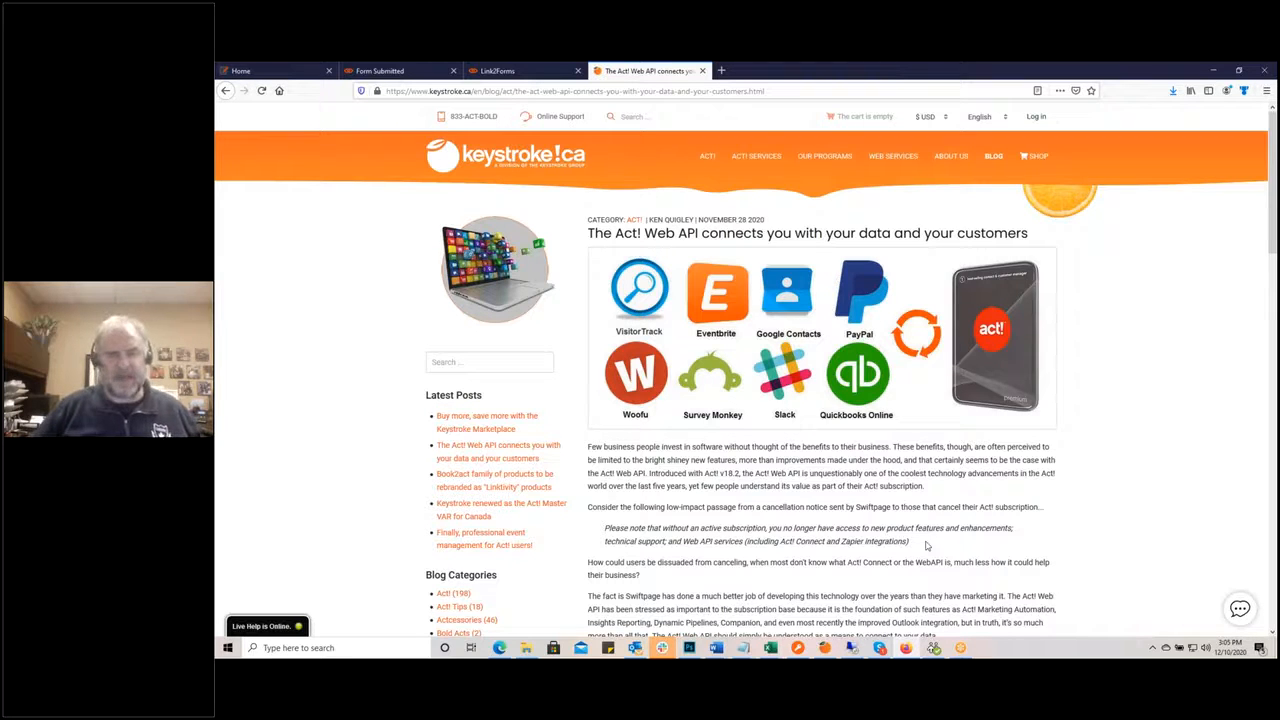
Step: Switch to the Linktivity home page and scroll through it
left_click(244, 72)
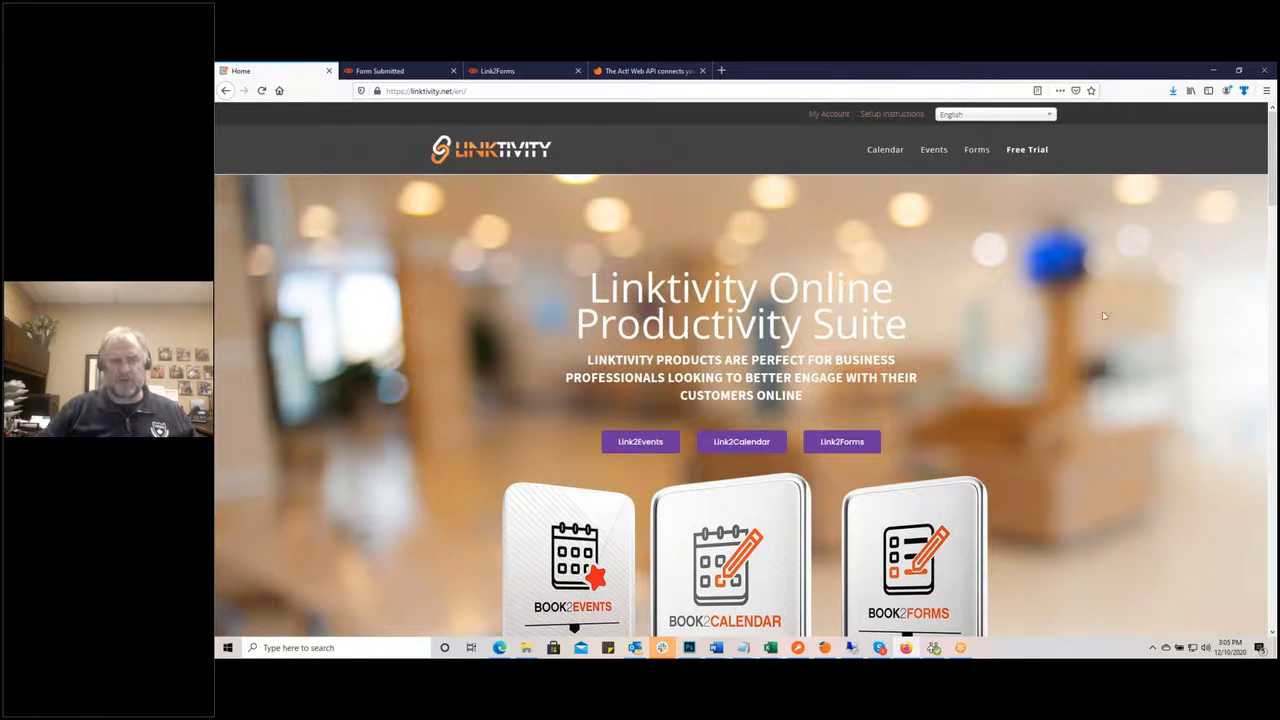
scroll(955, 431, "down", 1)
scroll(1000, 433, "down", 5)
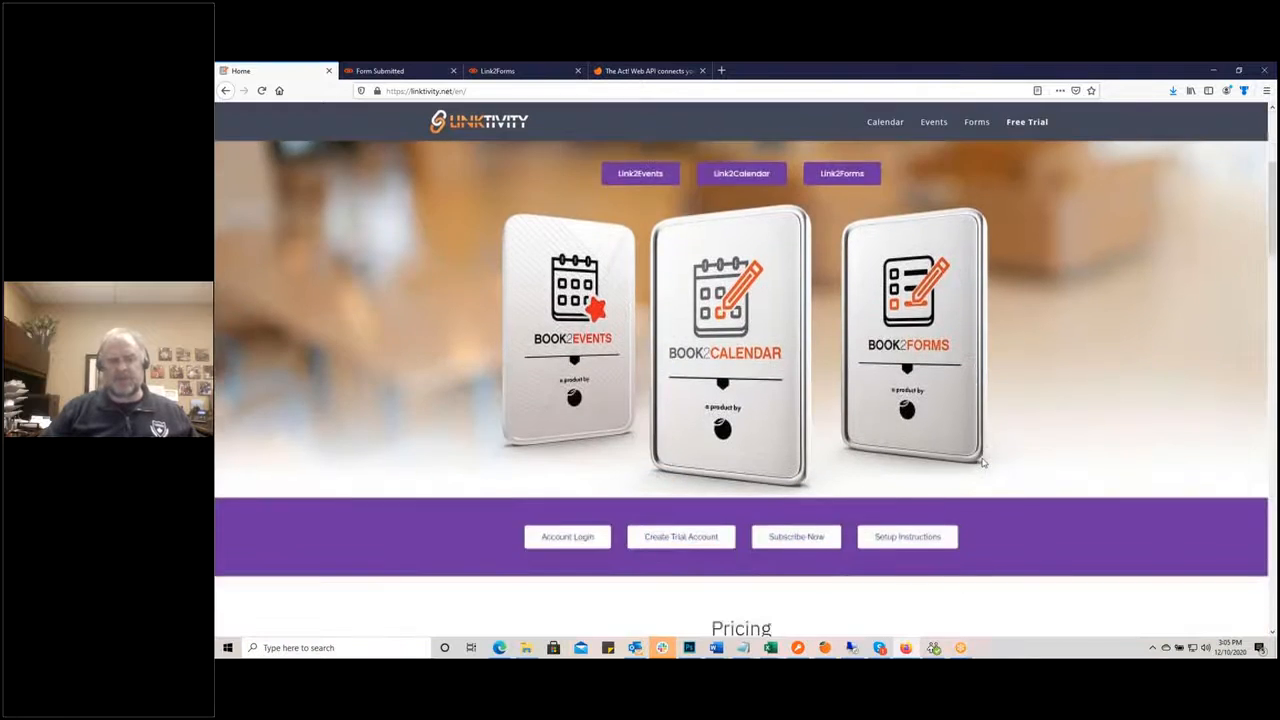
scroll(1082, 436, "up", 6)
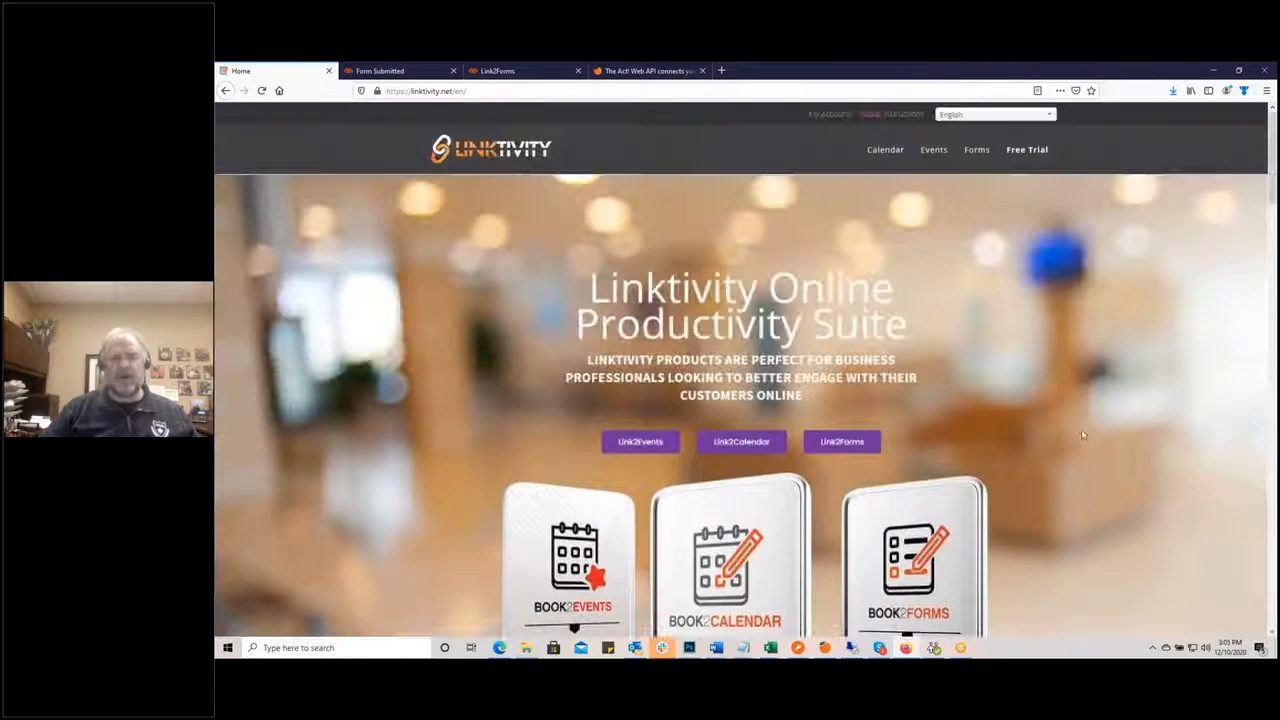
Step: Browse Keystroke's OUR PROGRAMS > Linktivity Products menu, then return to the Linktivity home page
left_click(634, 74)
mouse_move(822, 158)
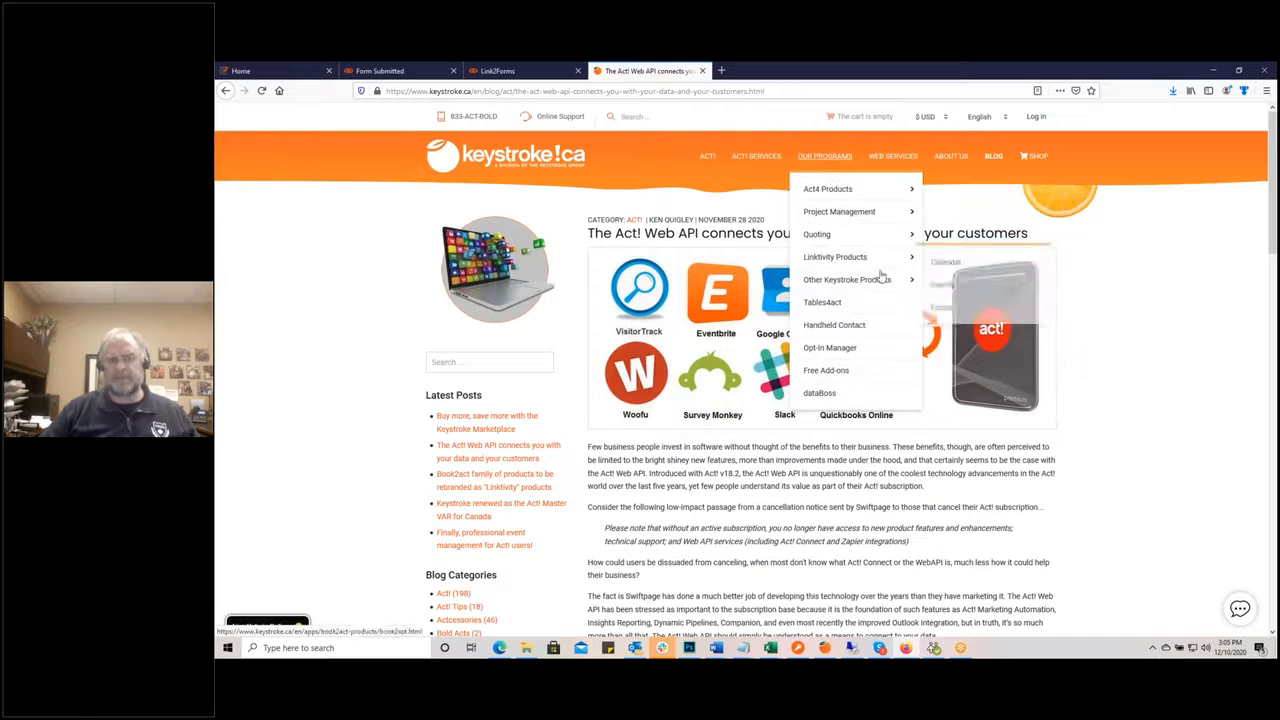
mouse_move(857, 261)
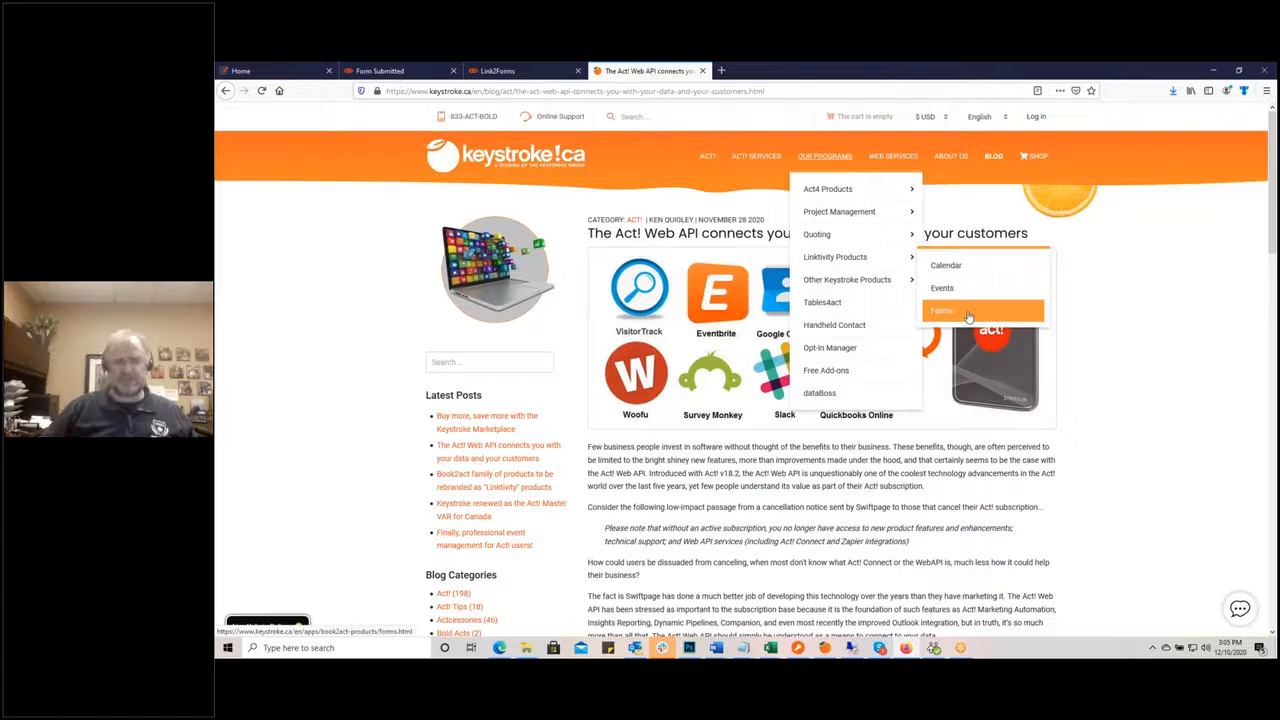
left_click(295, 72)
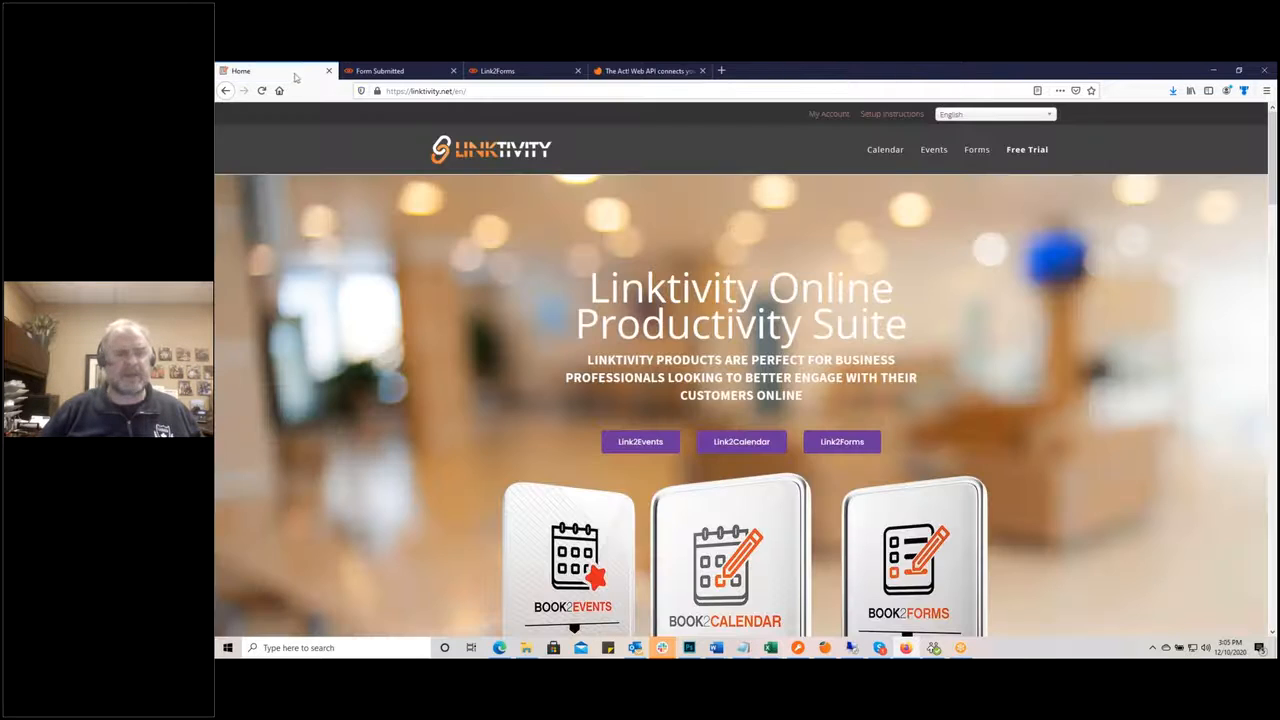
Step: Log on through My Account using the autofilled Linktivity credentials
left_click(829, 114)
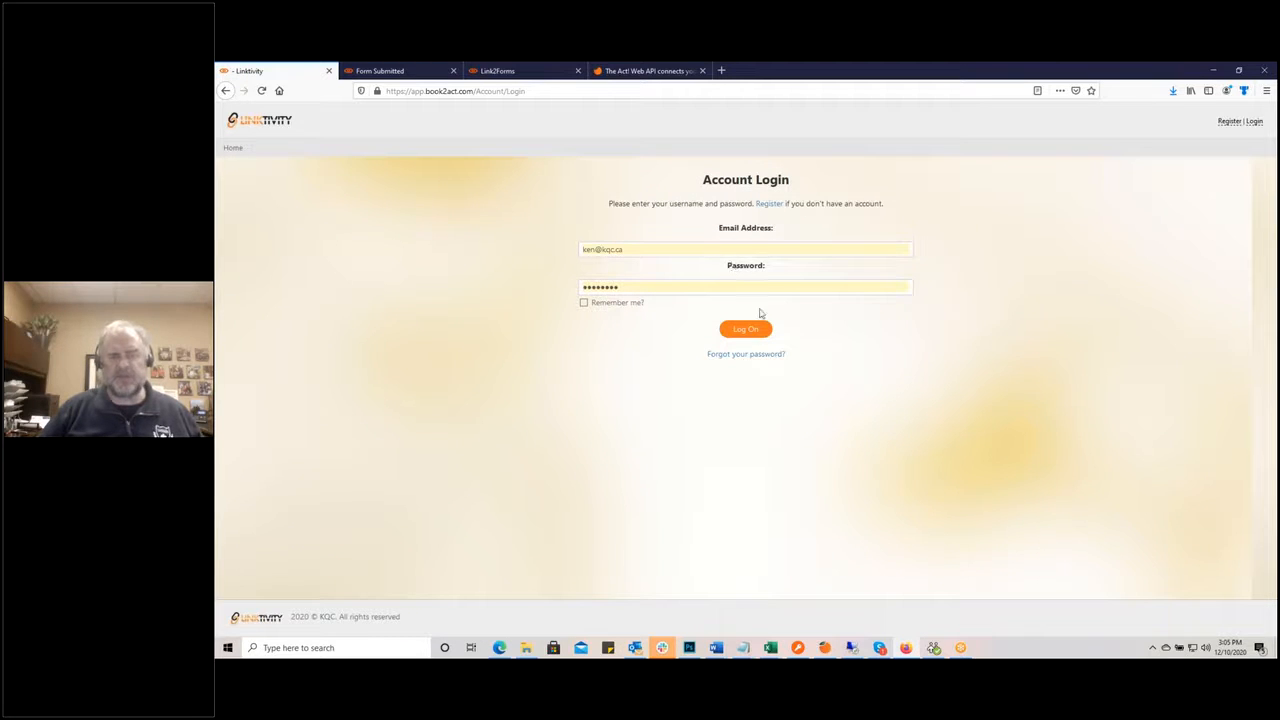
left_click(752, 329)
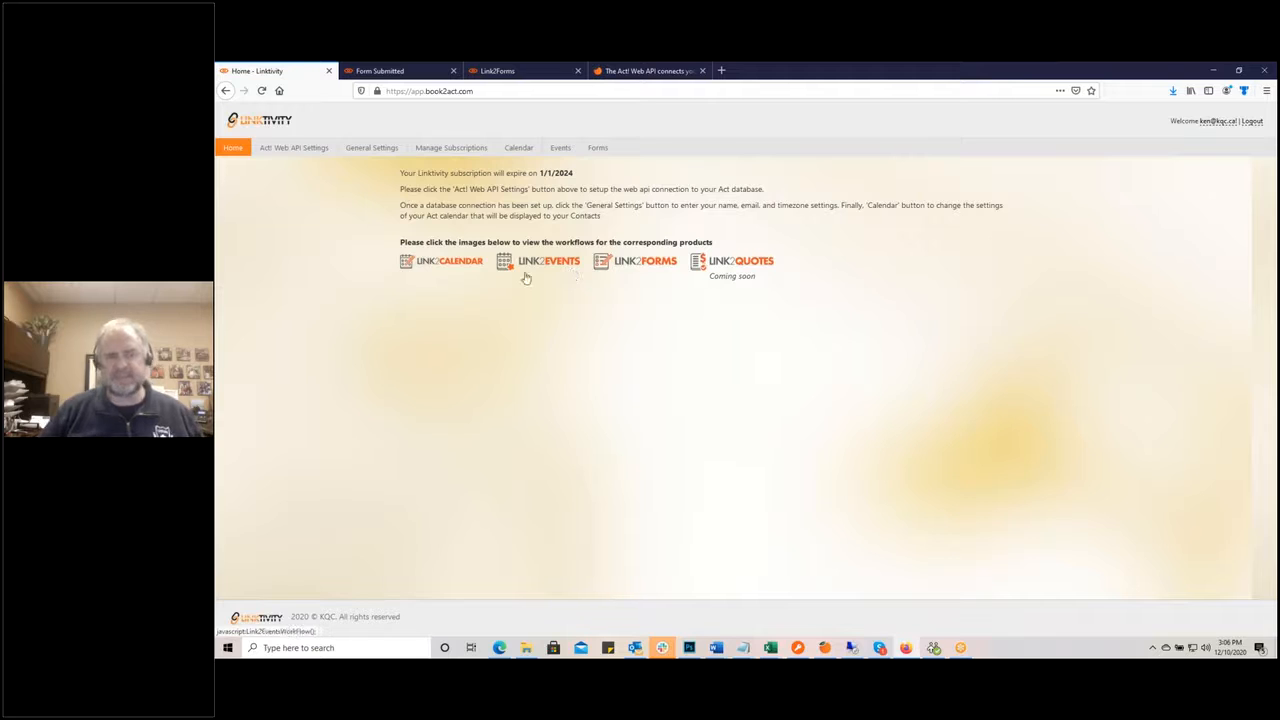
left_click(450, 266)
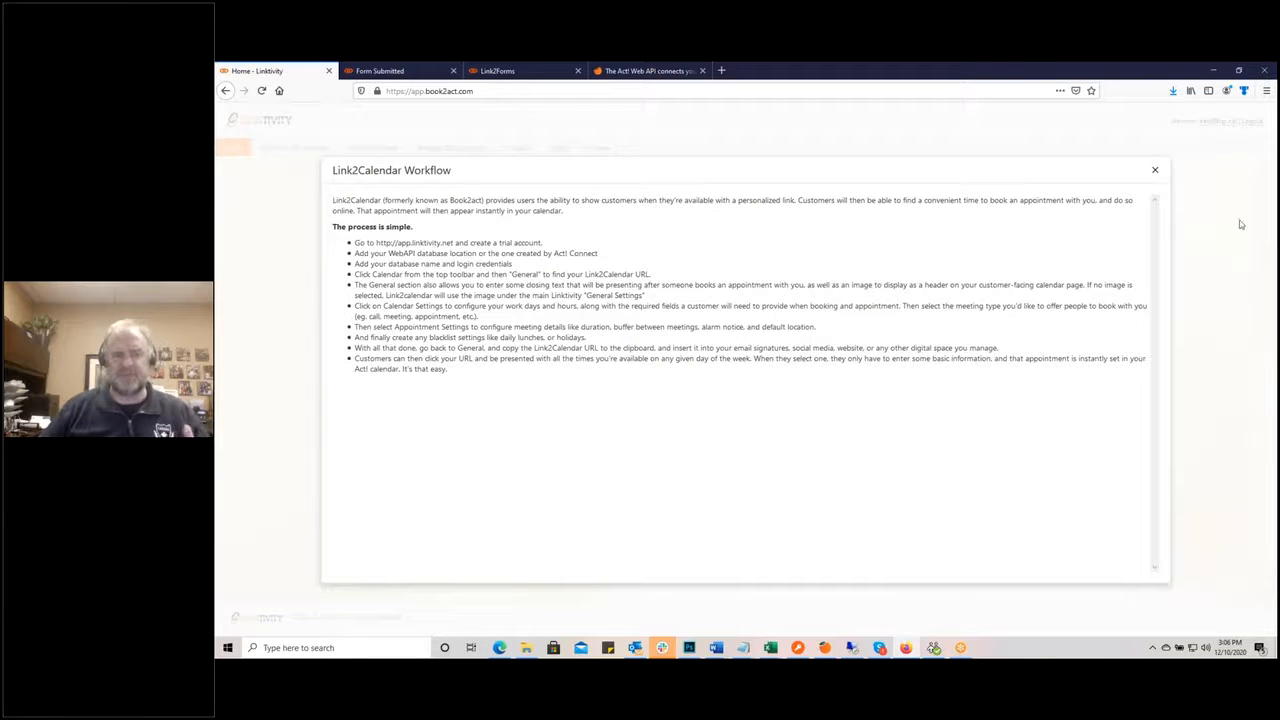
left_click(1158, 173)
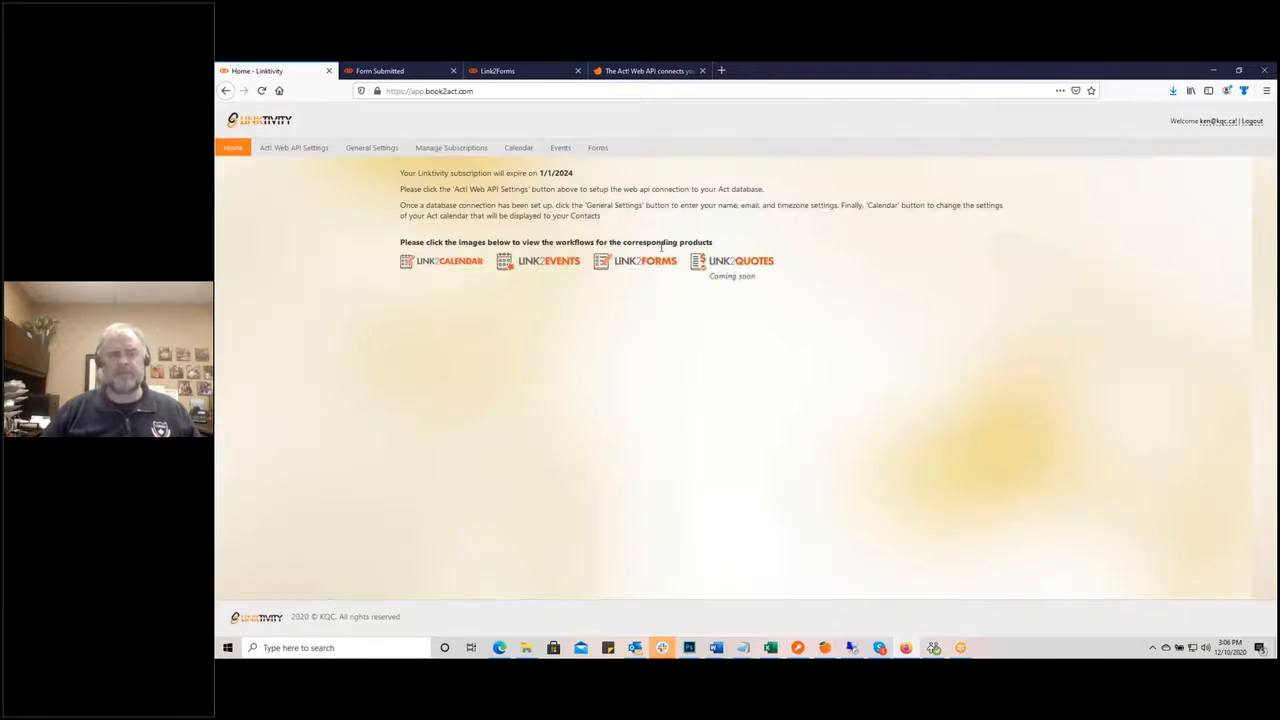
left_click(548, 268)
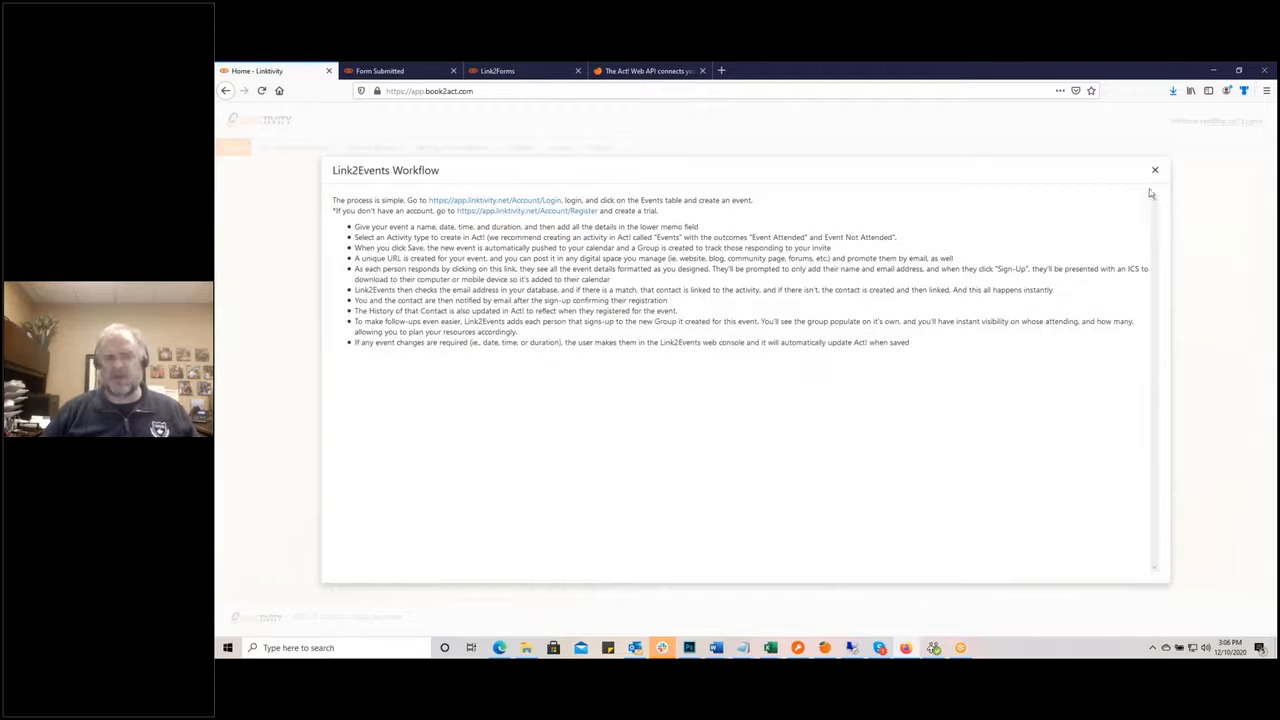
left_click(1156, 173)
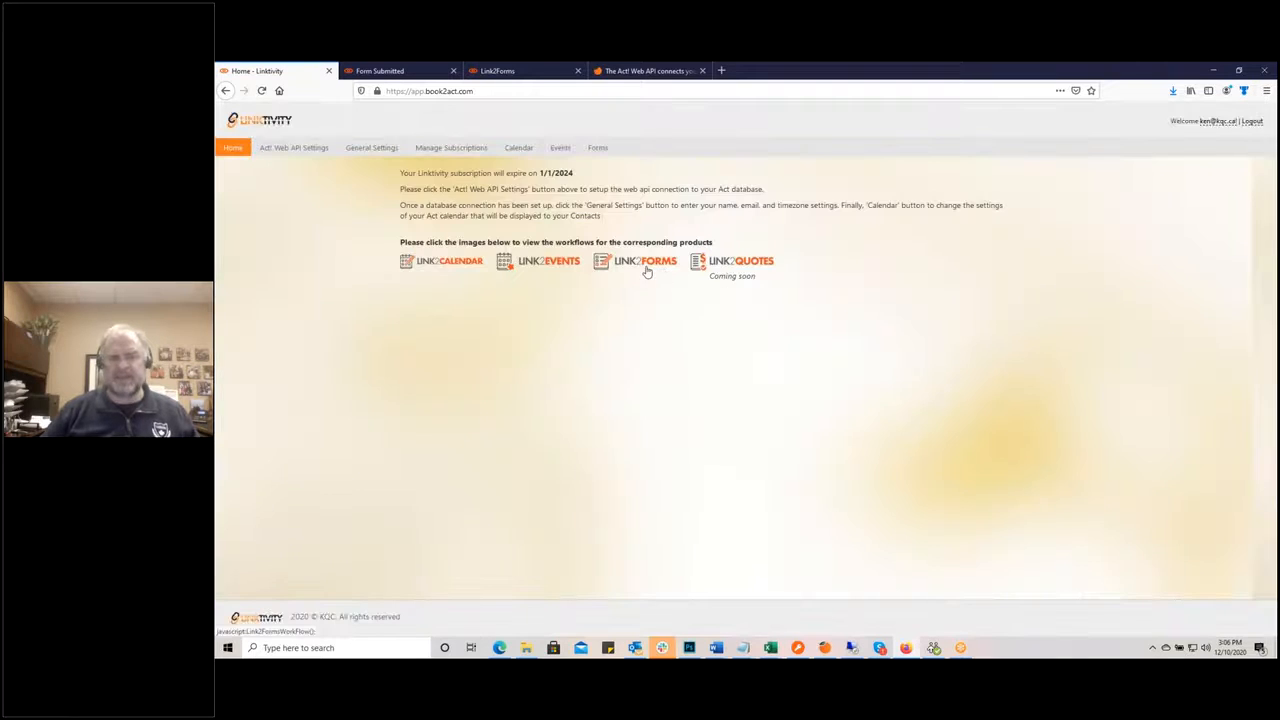
left_click(648, 273)
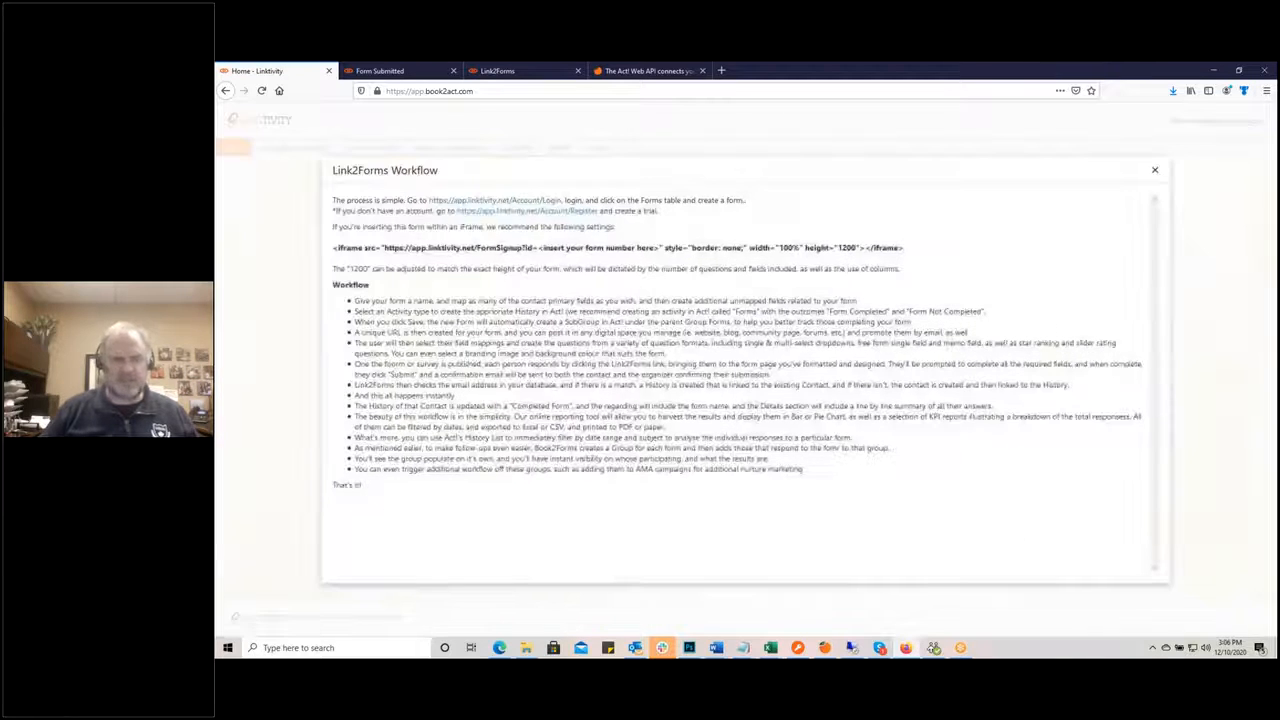
left_click(1155, 170)
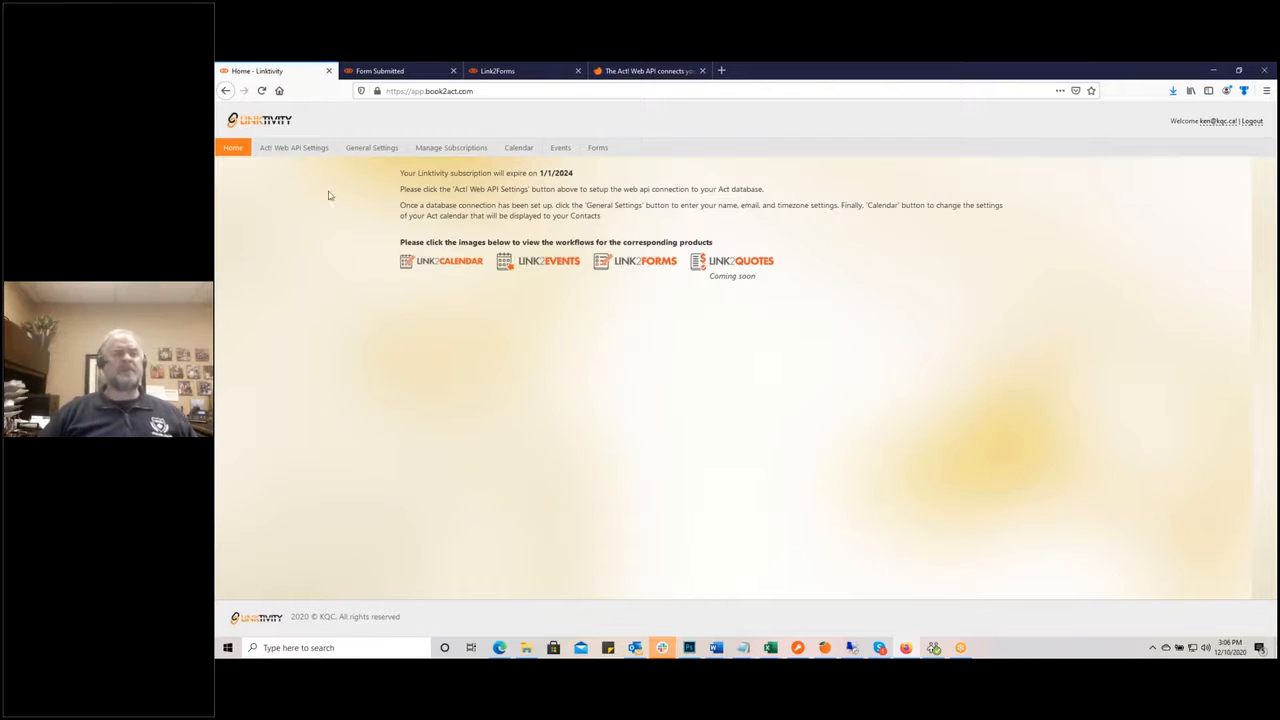
Step: Open Linktivity's Act! Web API Connection Settings, then return to the Act! Web API article
left_click(300, 150)
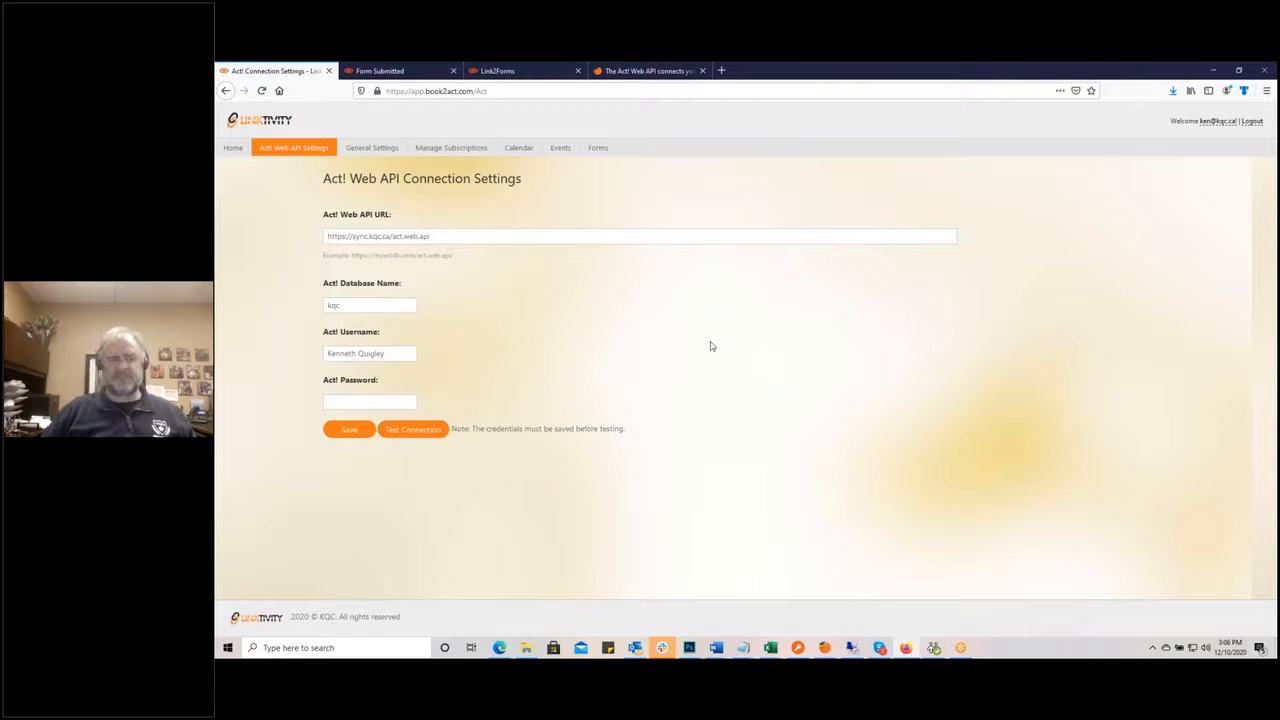
left_click(648, 72)
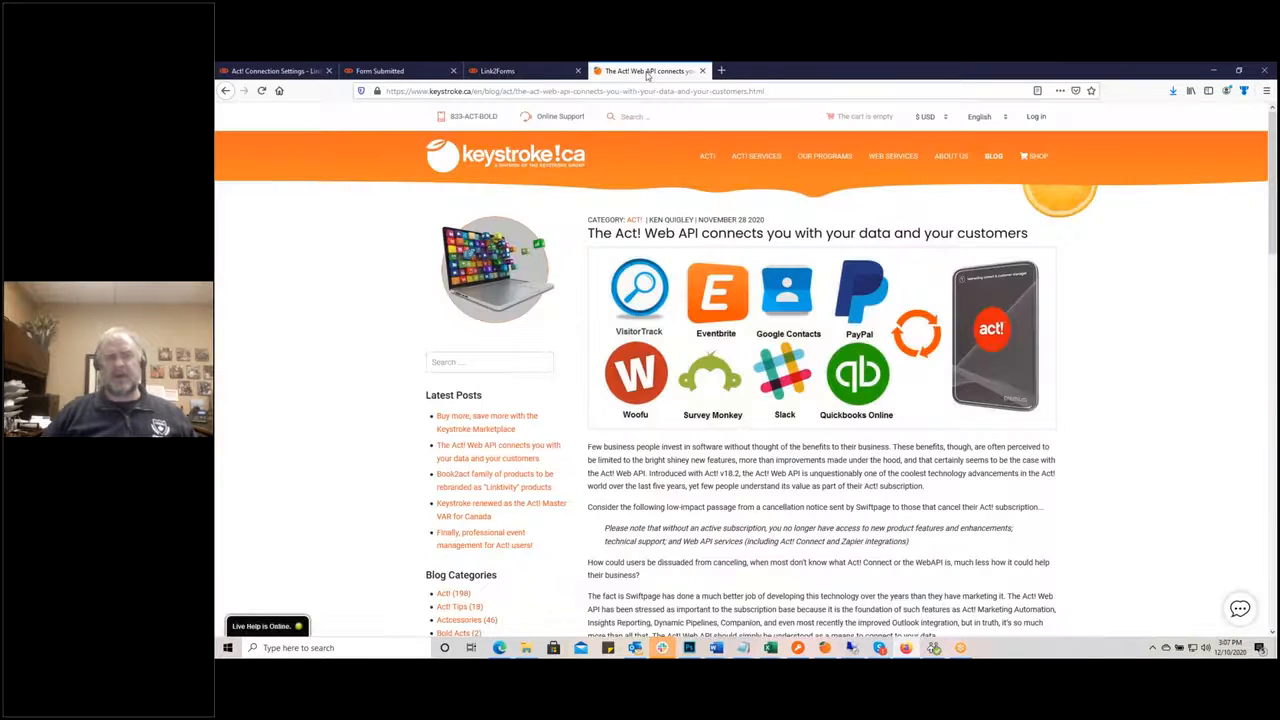
Step: Try the SaaS API utility under ACT! SERVICES > KQC Customer Tools, then go back
mouse_move(756, 157)
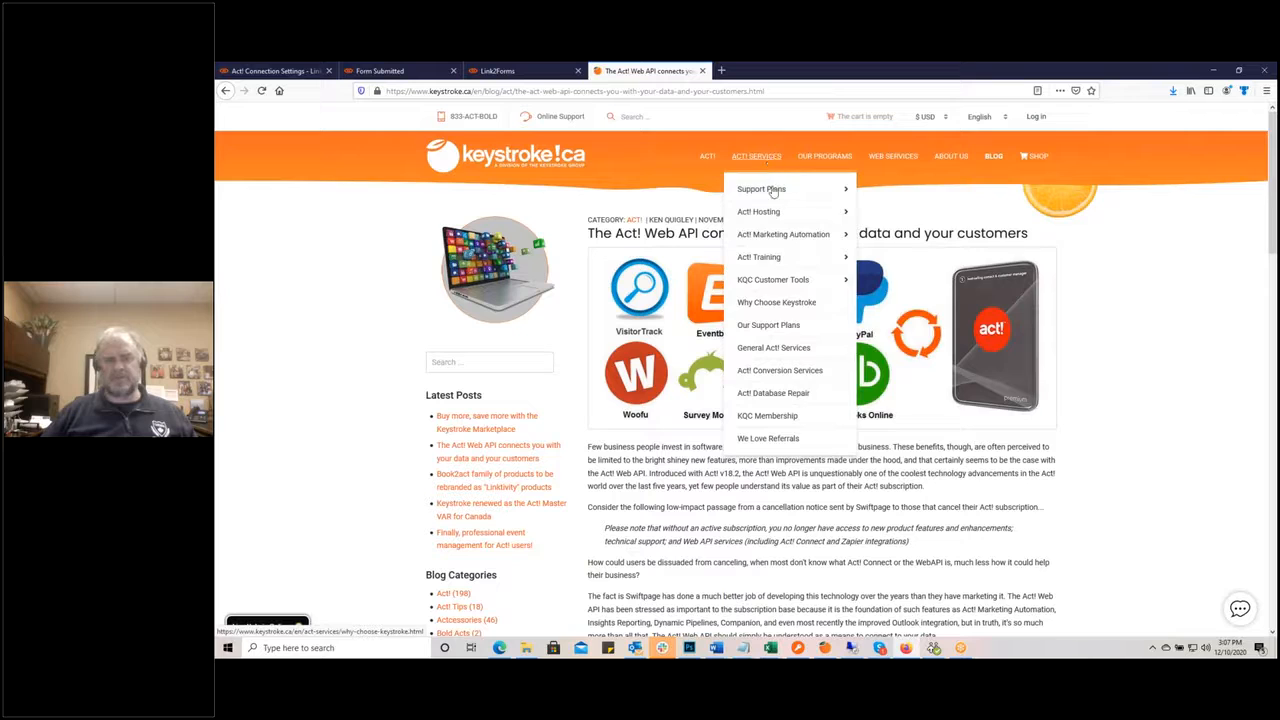
mouse_move(786, 279)
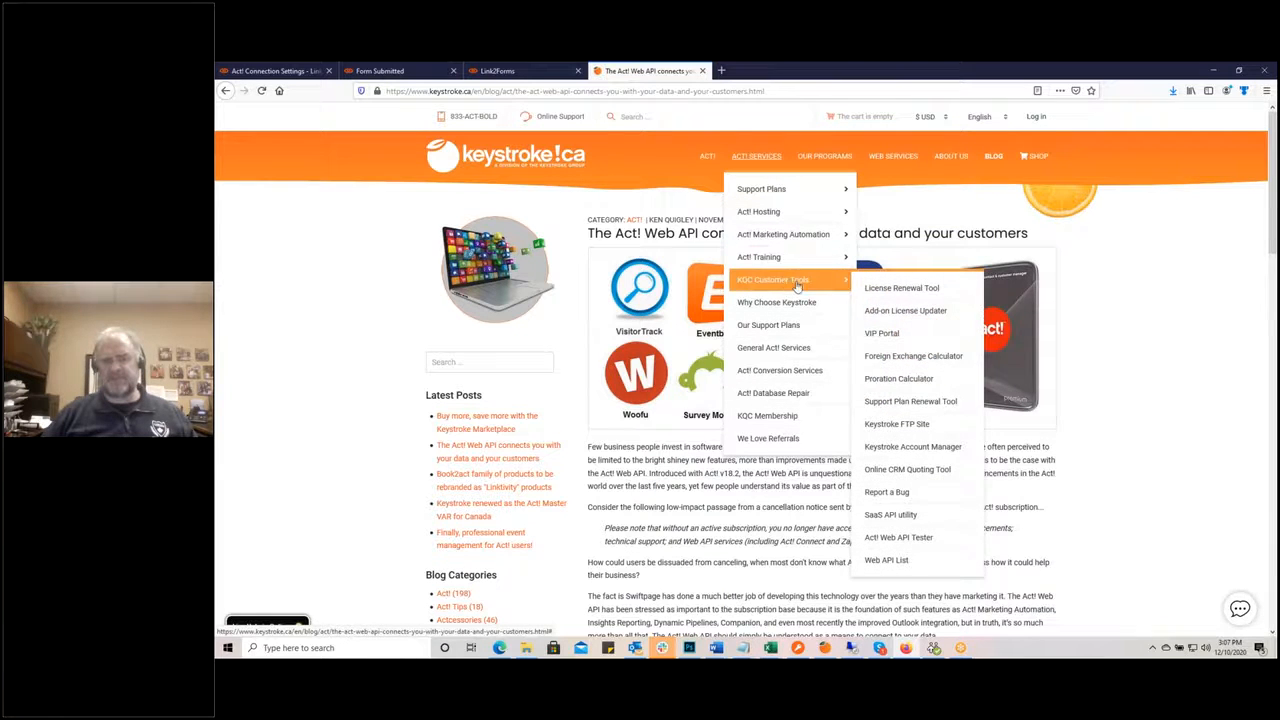
left_click(926, 520)
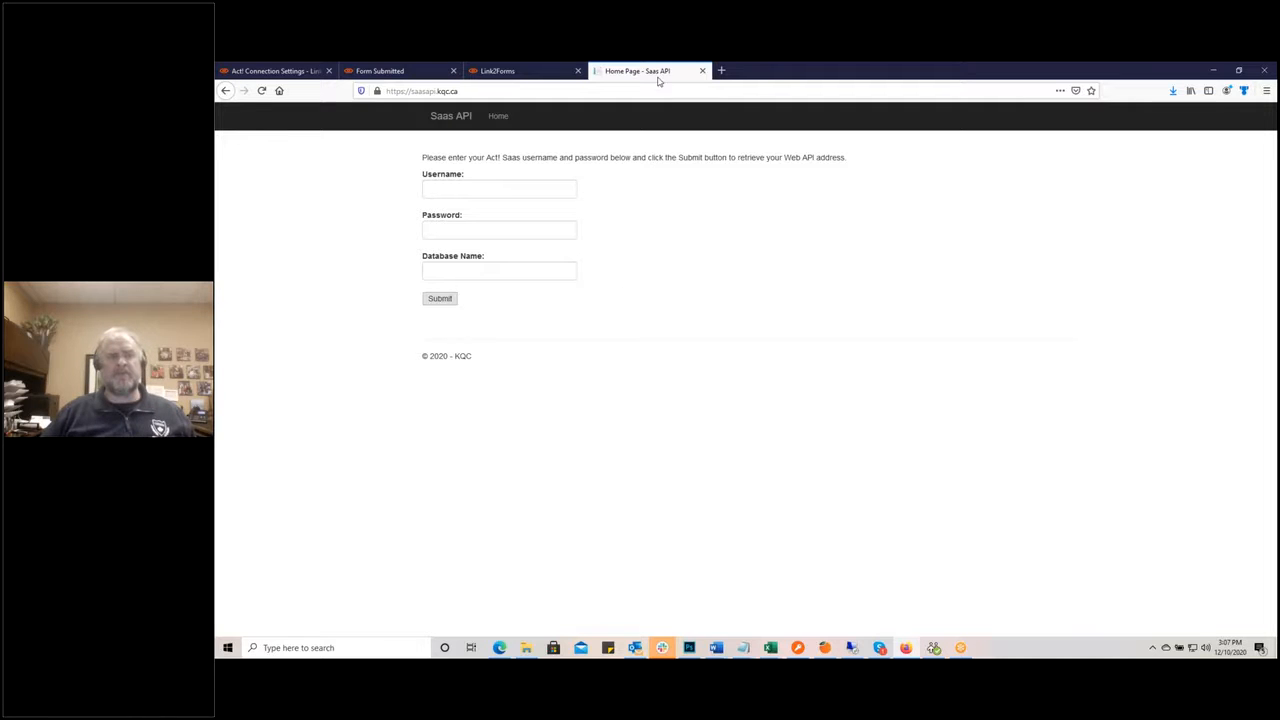
left_click(225, 91)
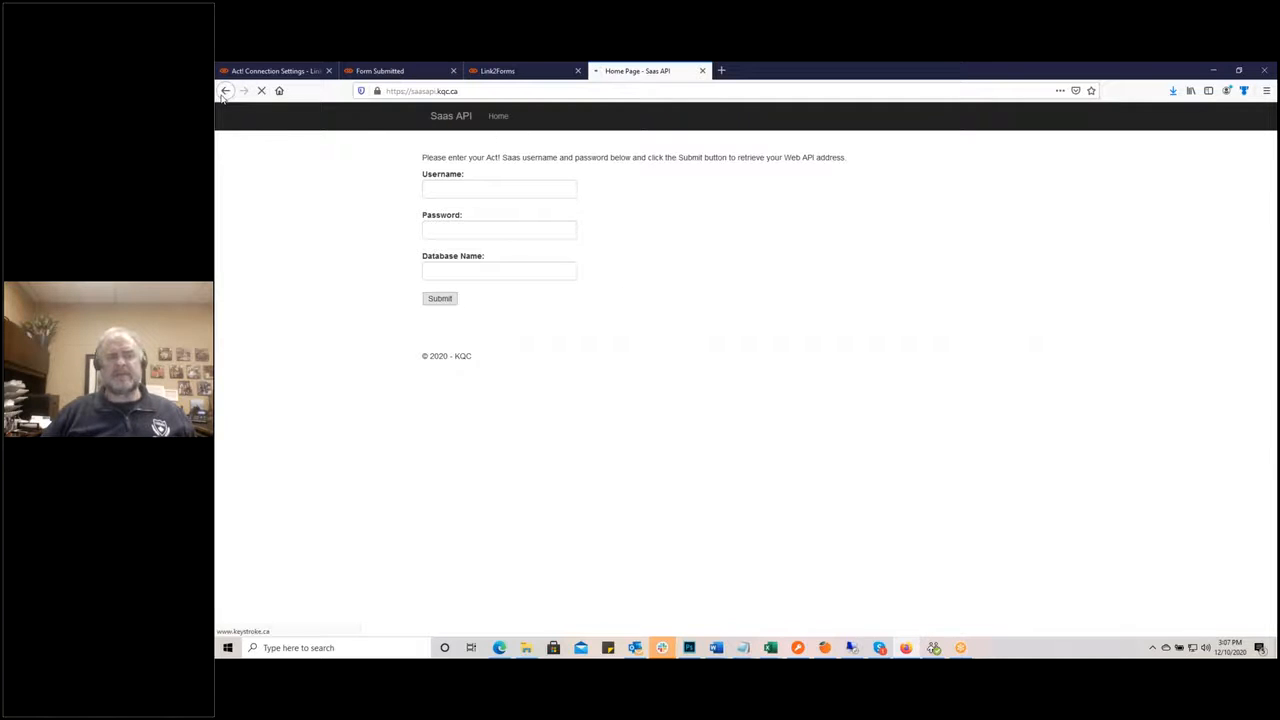
Step: Open the Act! Web API Tester from the KQC Customer Tools menu
mouse_move(797, 155)
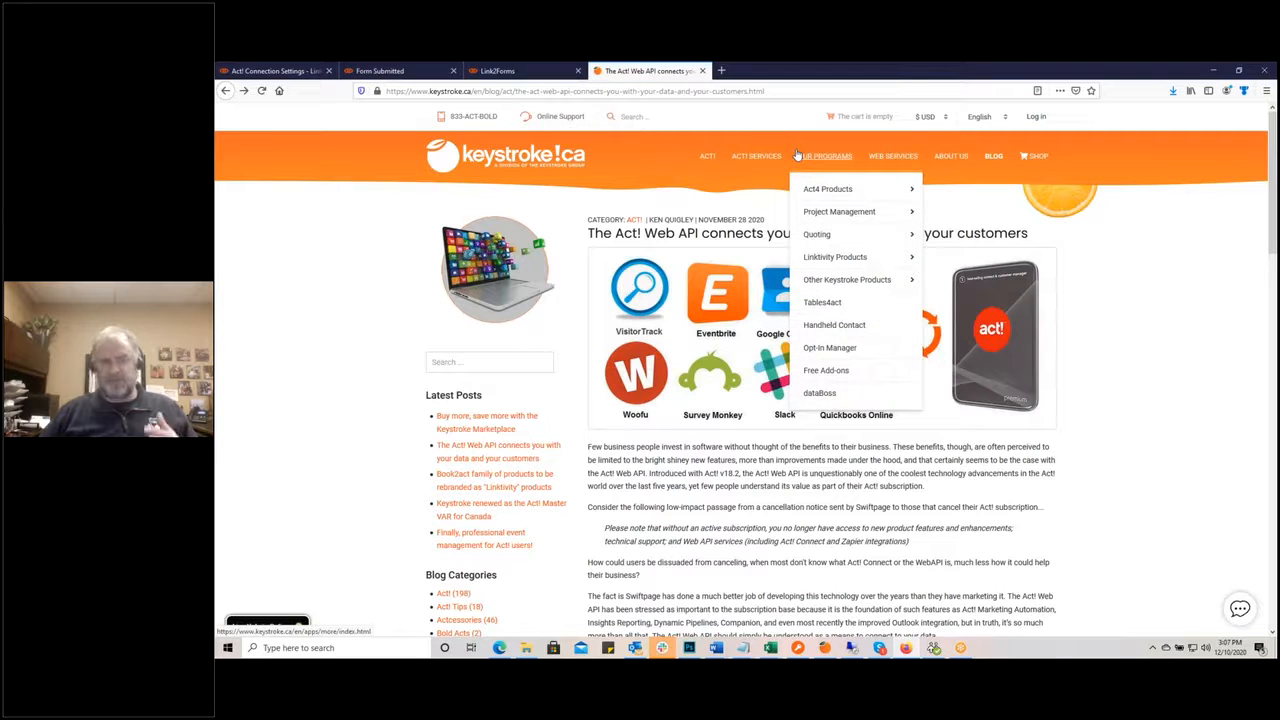
mouse_move(833, 258)
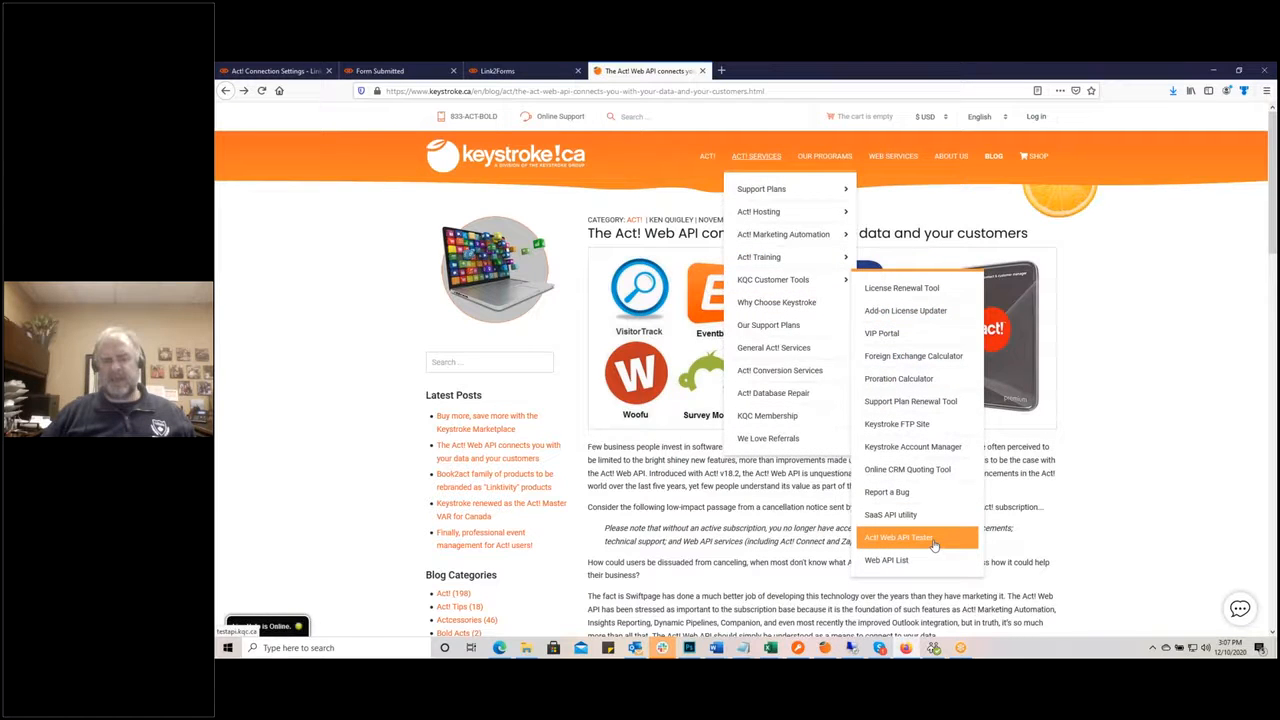
left_click(933, 541)
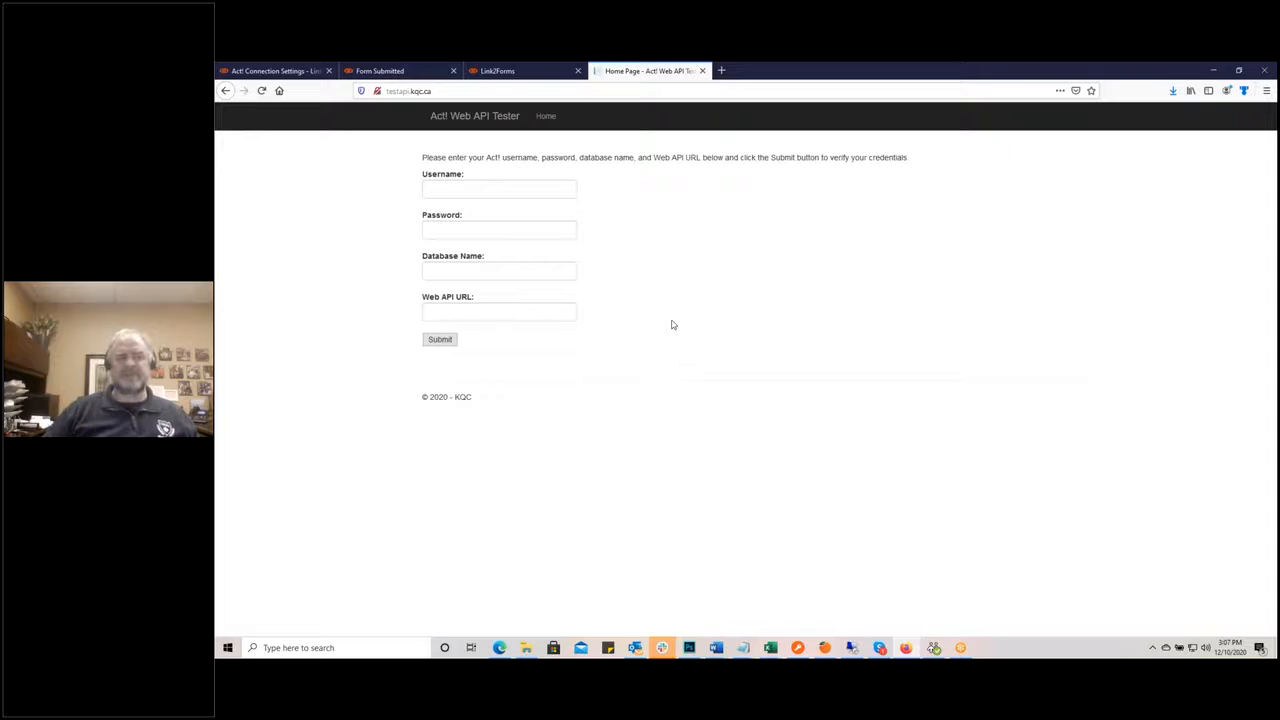
Step: Glance at the Linktivity connection settings, then go back from the Tester to the blog post
left_click(258, 72)
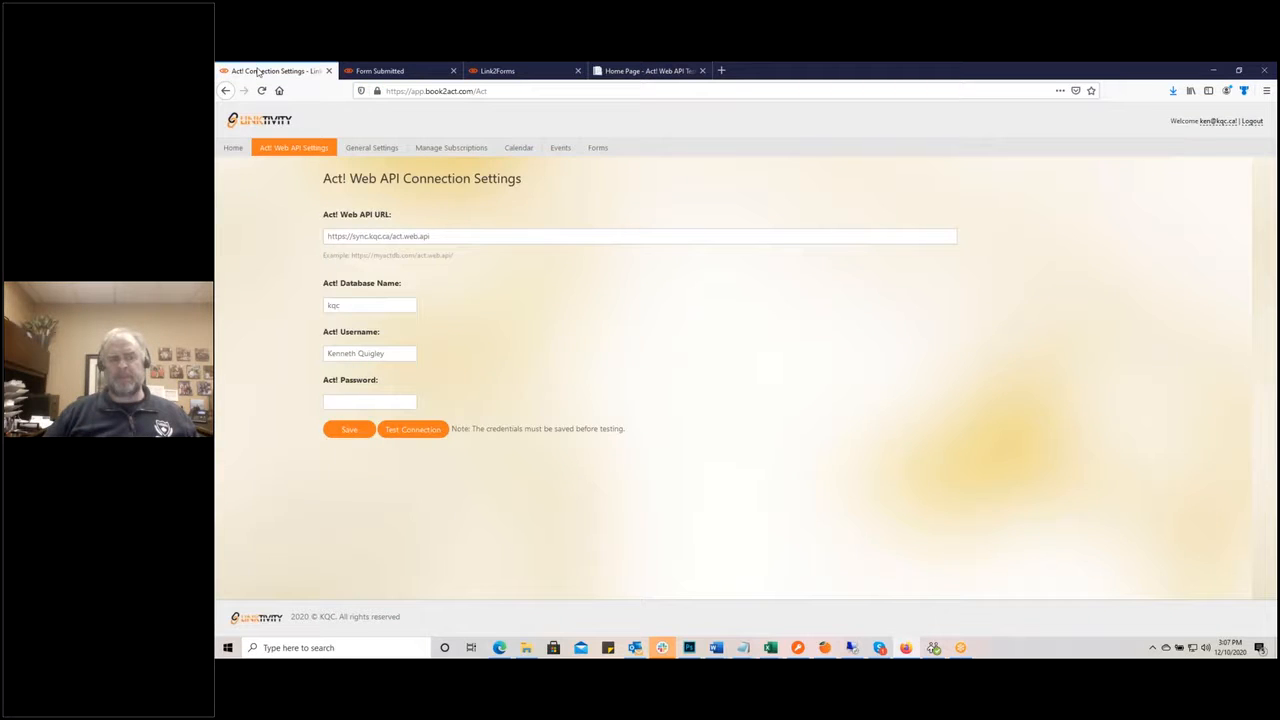
left_click(620, 72)
left_click(227, 91)
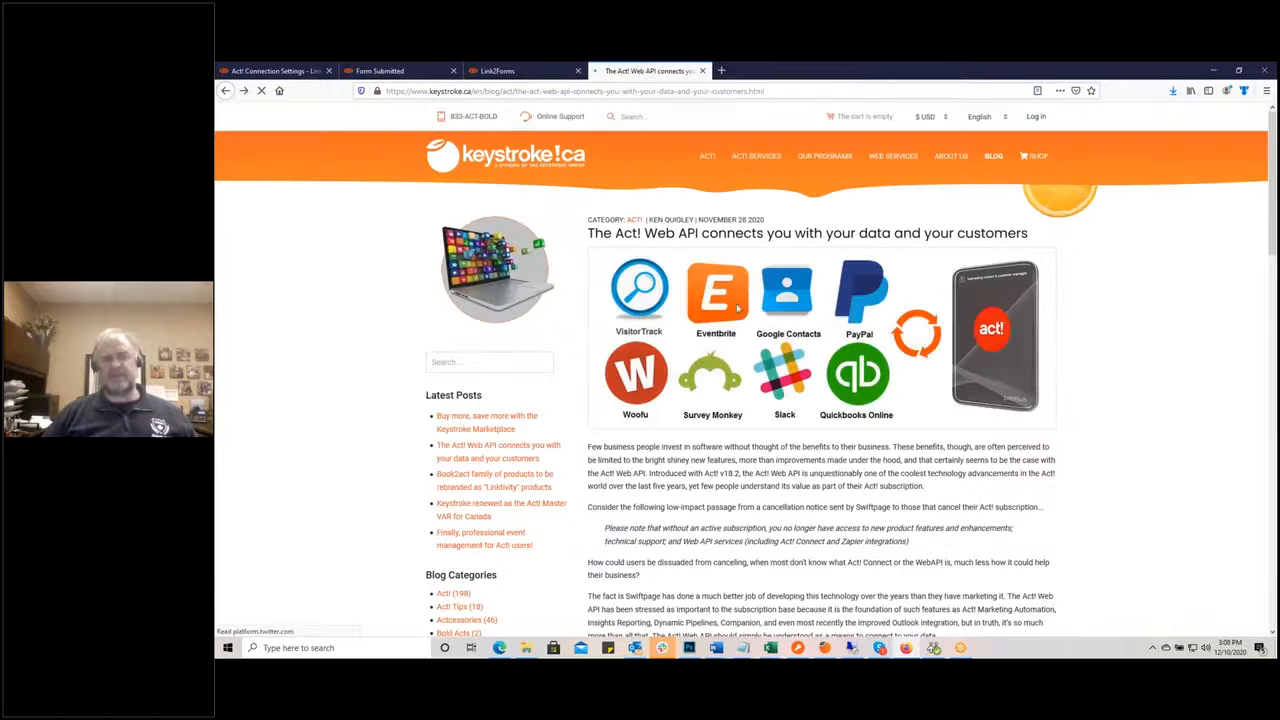
Step: Scroll the KQC Customer Tools Web API List of Act! URLs, then return to Linktivity's connection settings
mouse_move(760, 153)
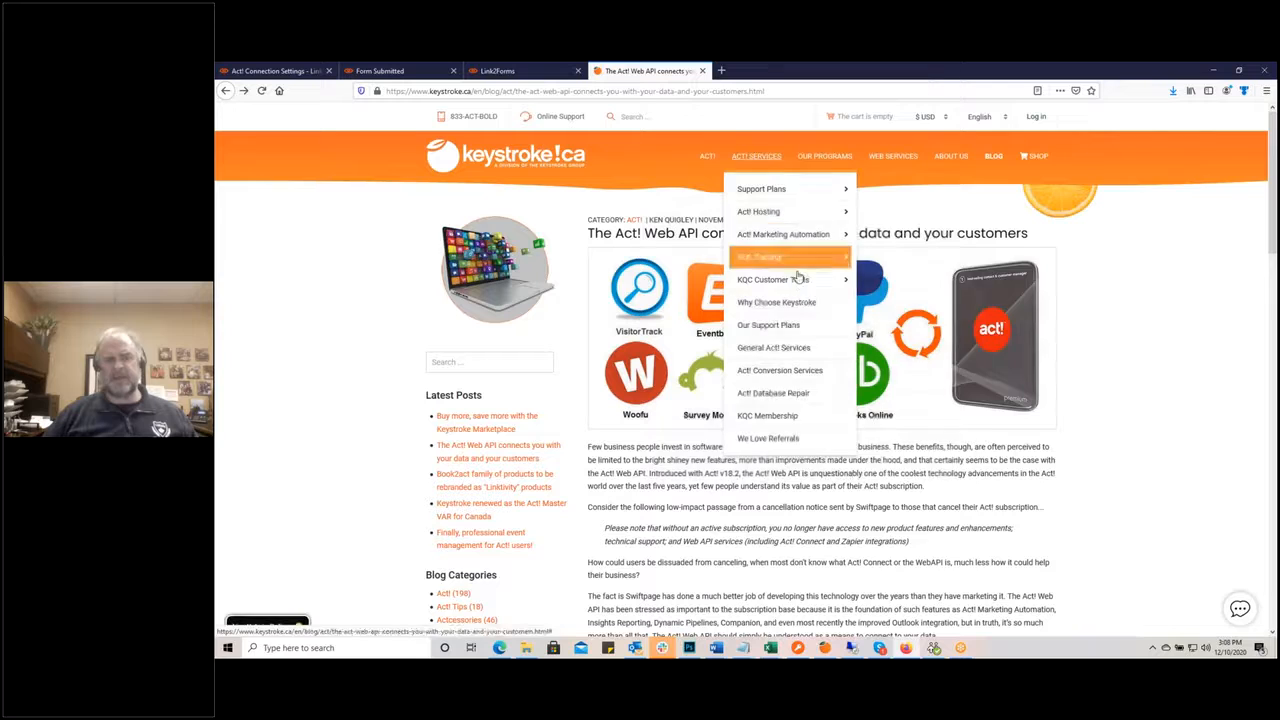
mouse_move(790, 280)
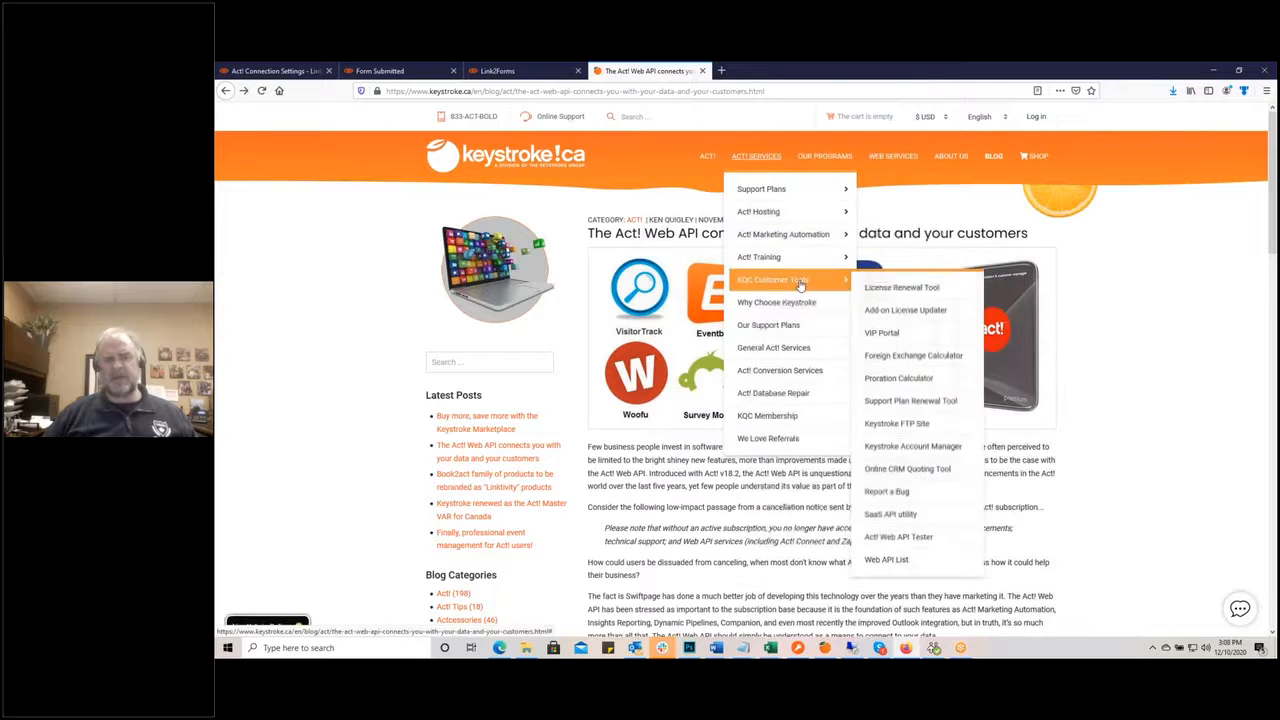
left_click(922, 563)
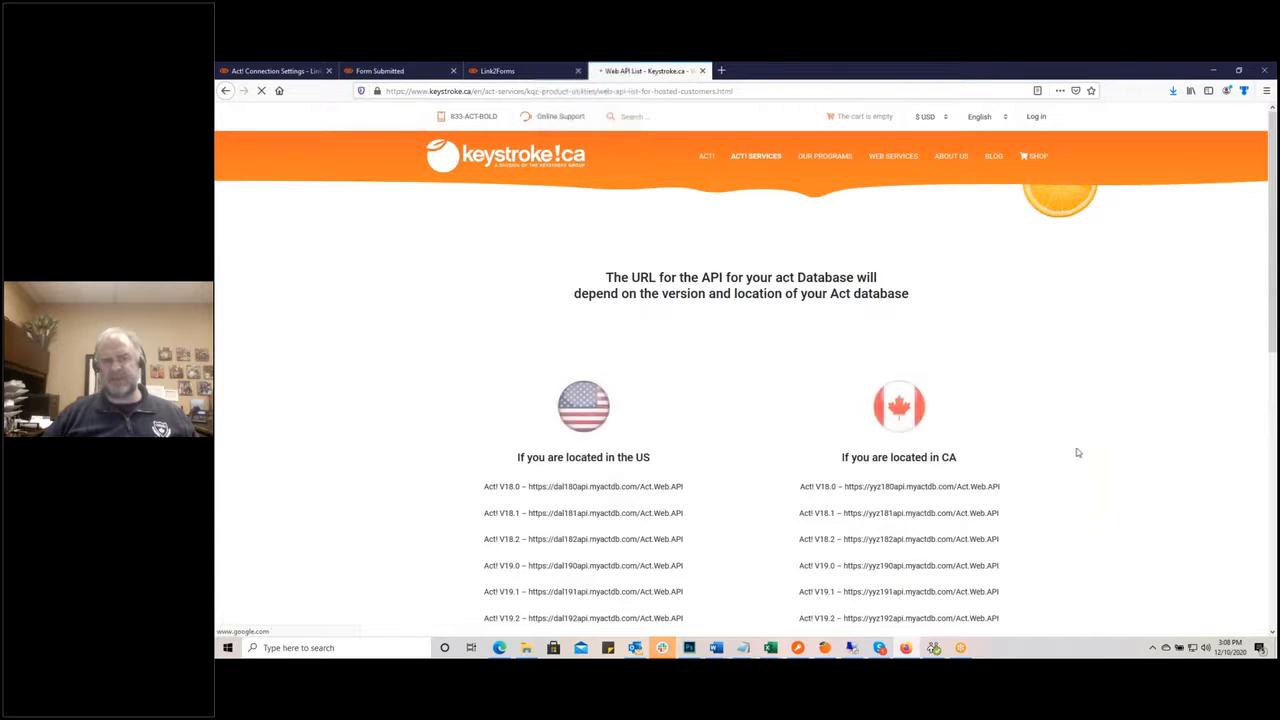
scroll(1083, 455, "down", 3)
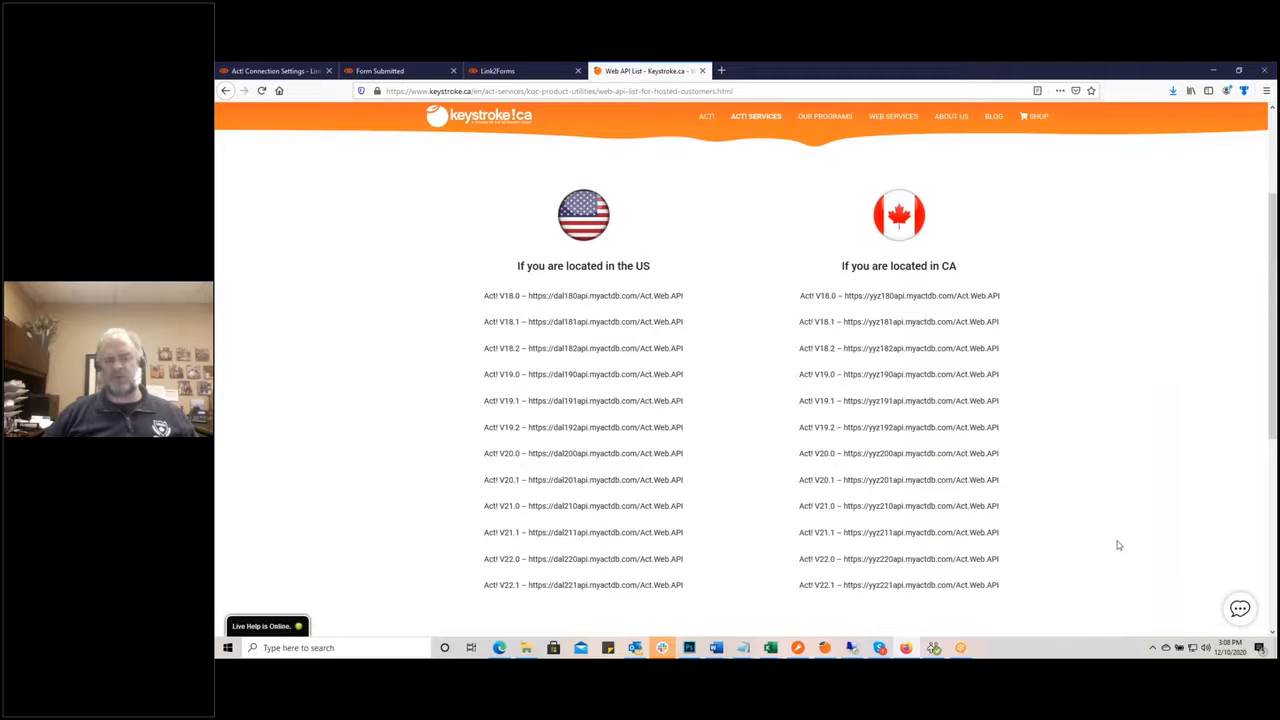
left_click(275, 72)
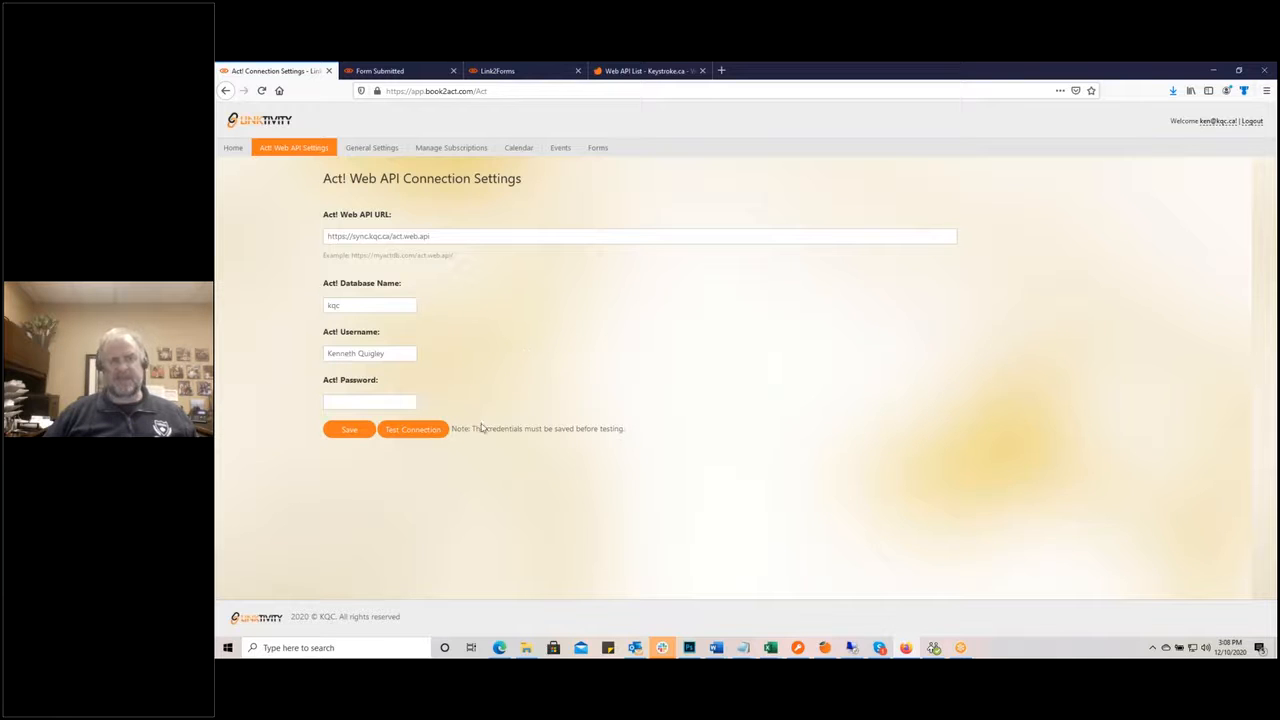
Step: Review the General Settings profile fields, then view Calendar Settings (Eastern Time, MM/dd/yyyy)
left_click(364, 147)
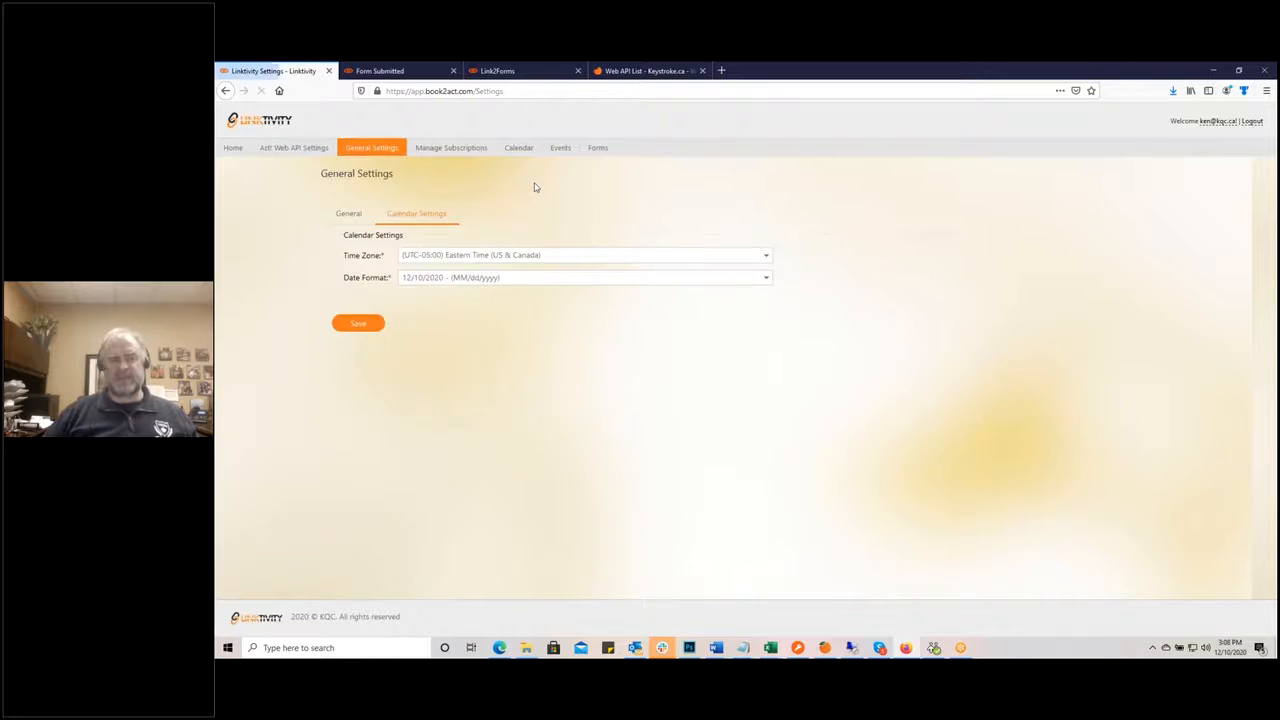
left_click(348, 215)
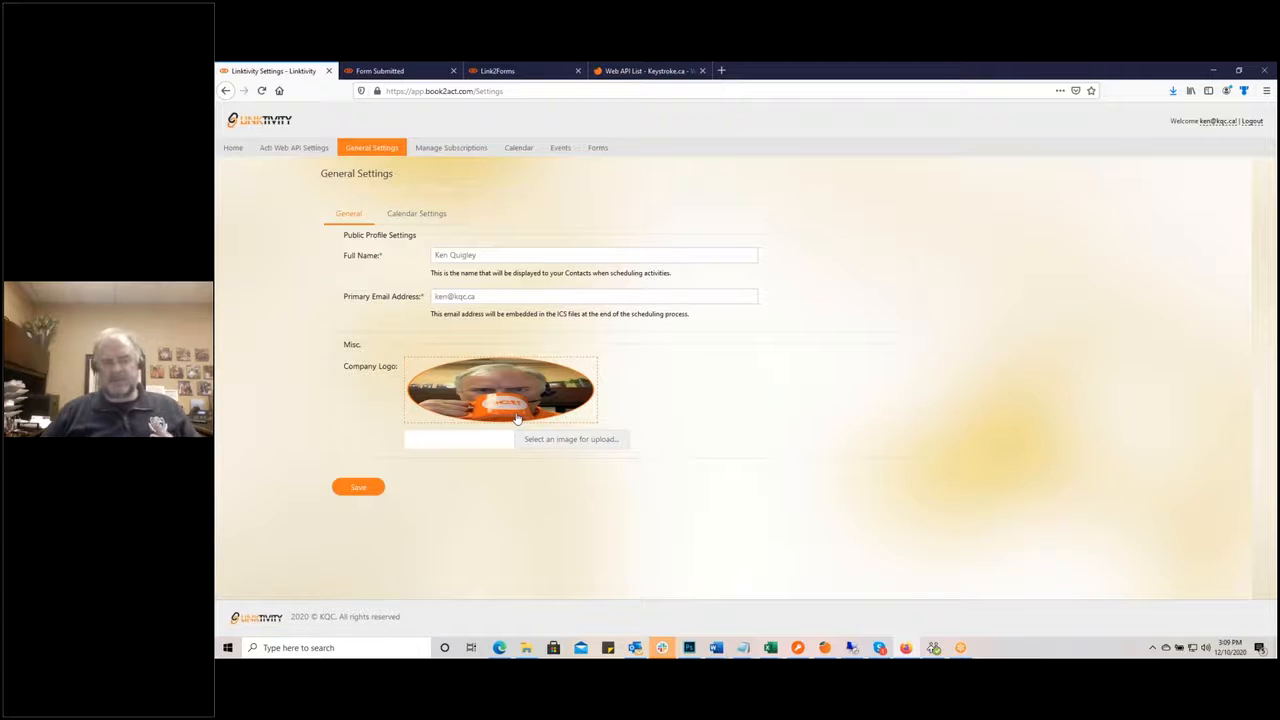
left_click(409, 218)
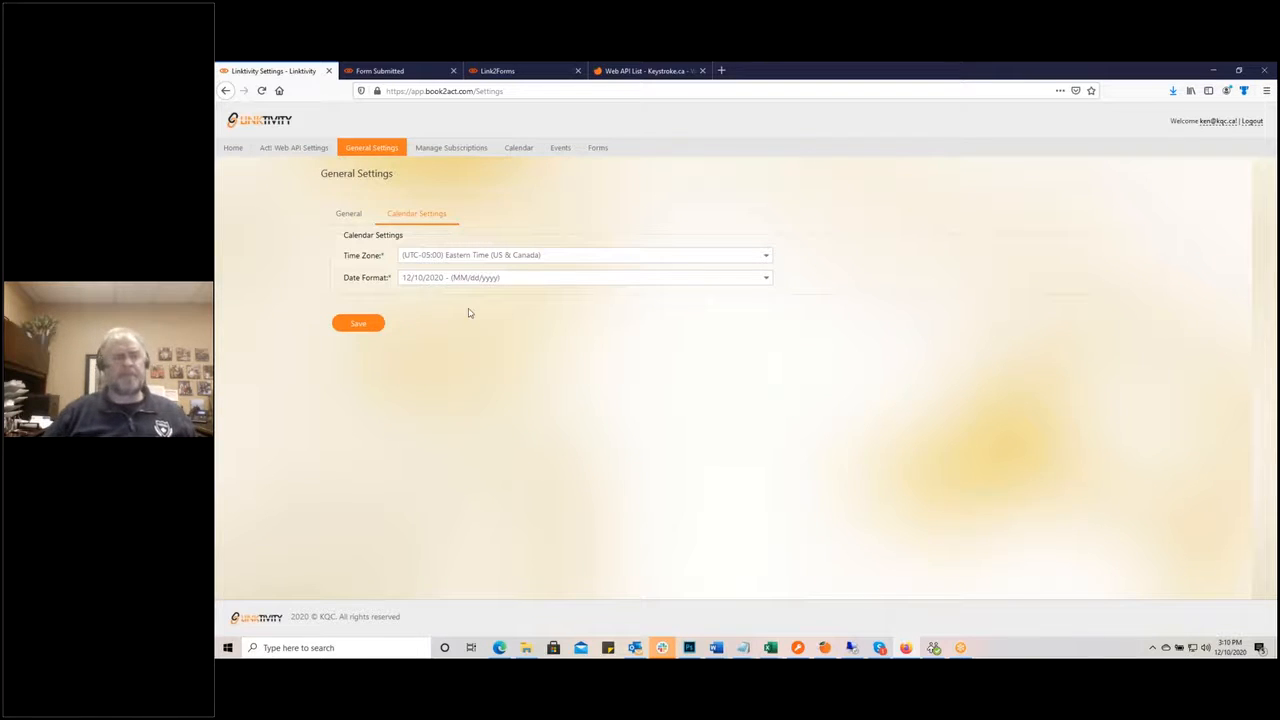
Step: Browse the Link2Calendar, Link2Events and Link2Forms subscriptions, ending on Link2Calendar's two renewals
left_click(455, 149)
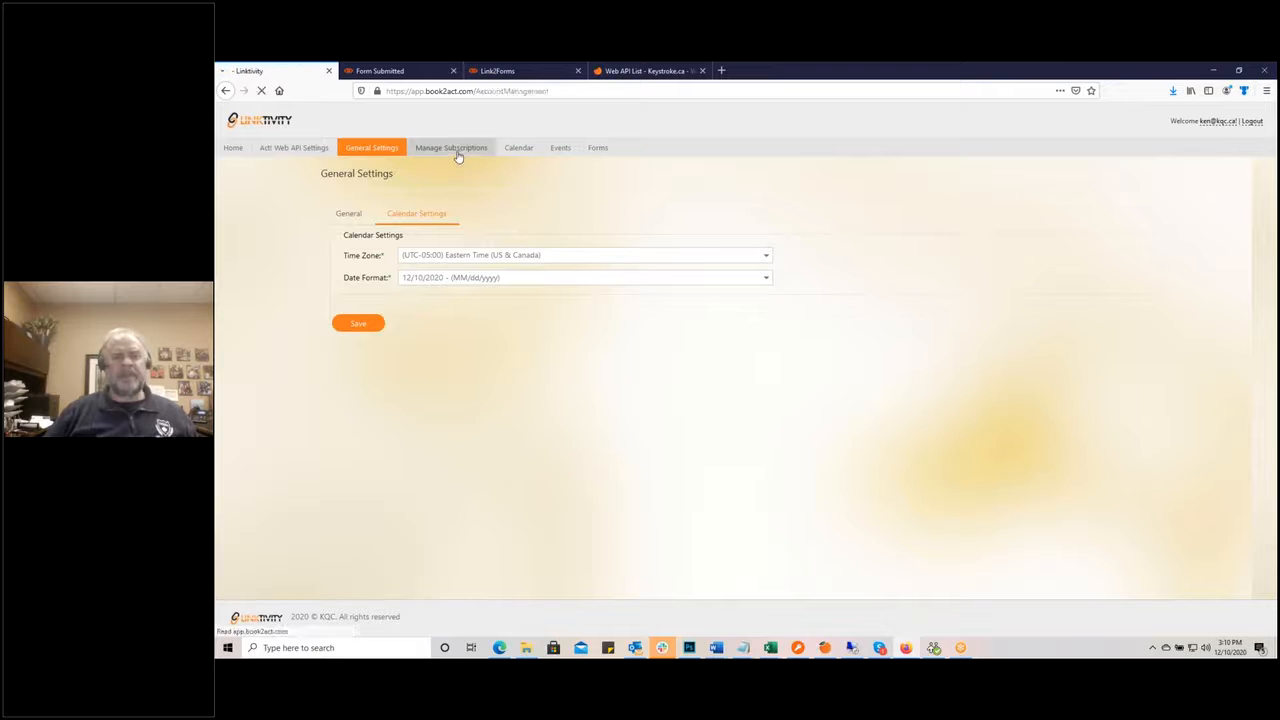
left_click(355, 202)
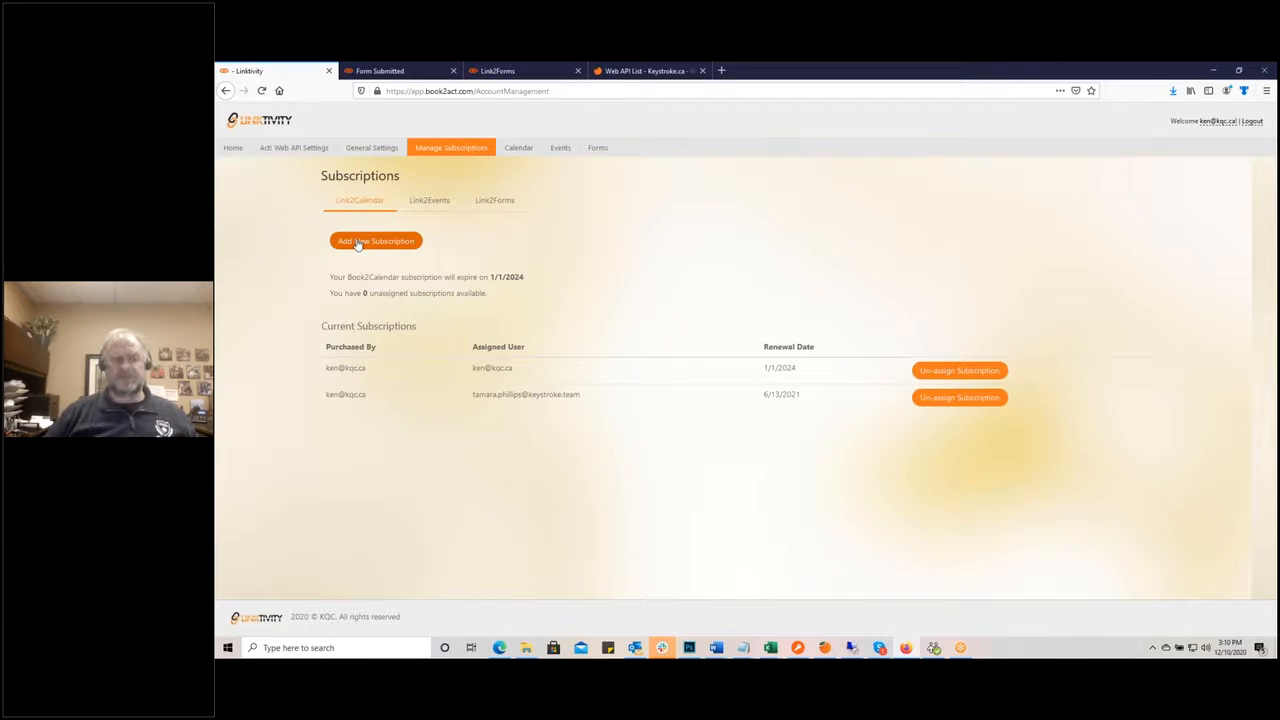
left_click(432, 201)
left_click(499, 201)
left_click(358, 204)
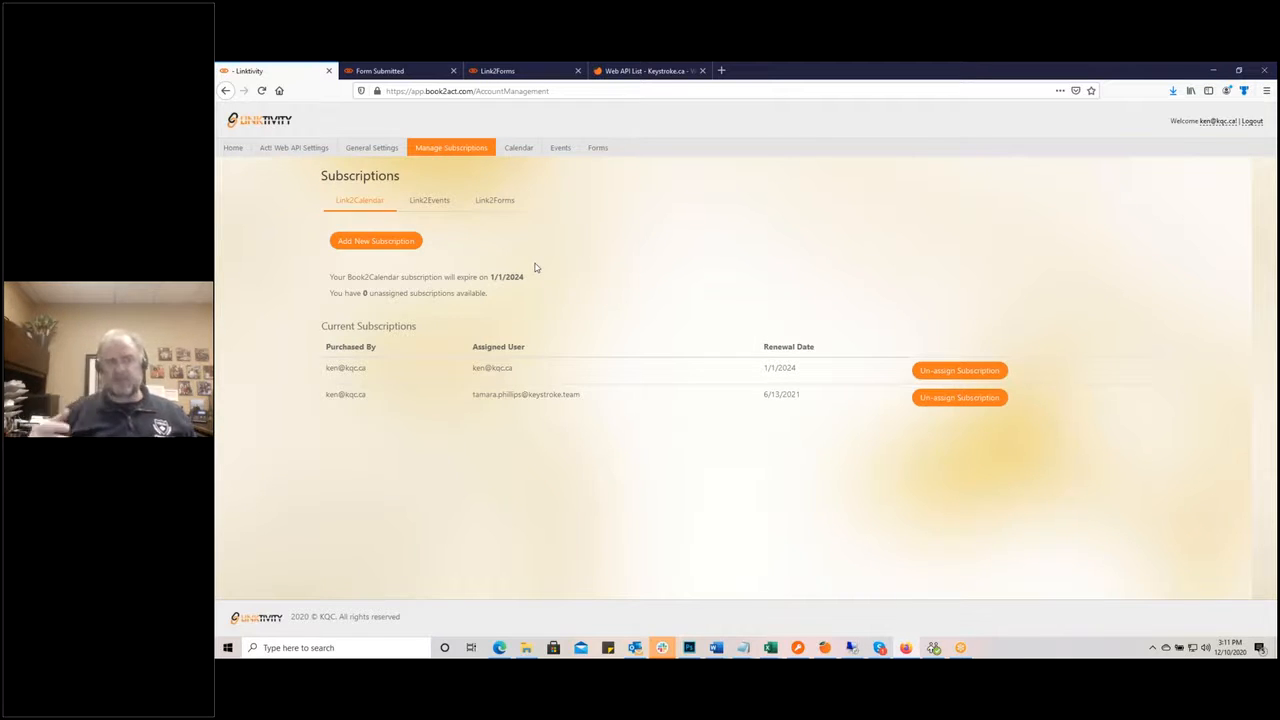
Step: Open the Forms list showing six enabled forms, including Quote Request and Service Request
left_click(592, 153)
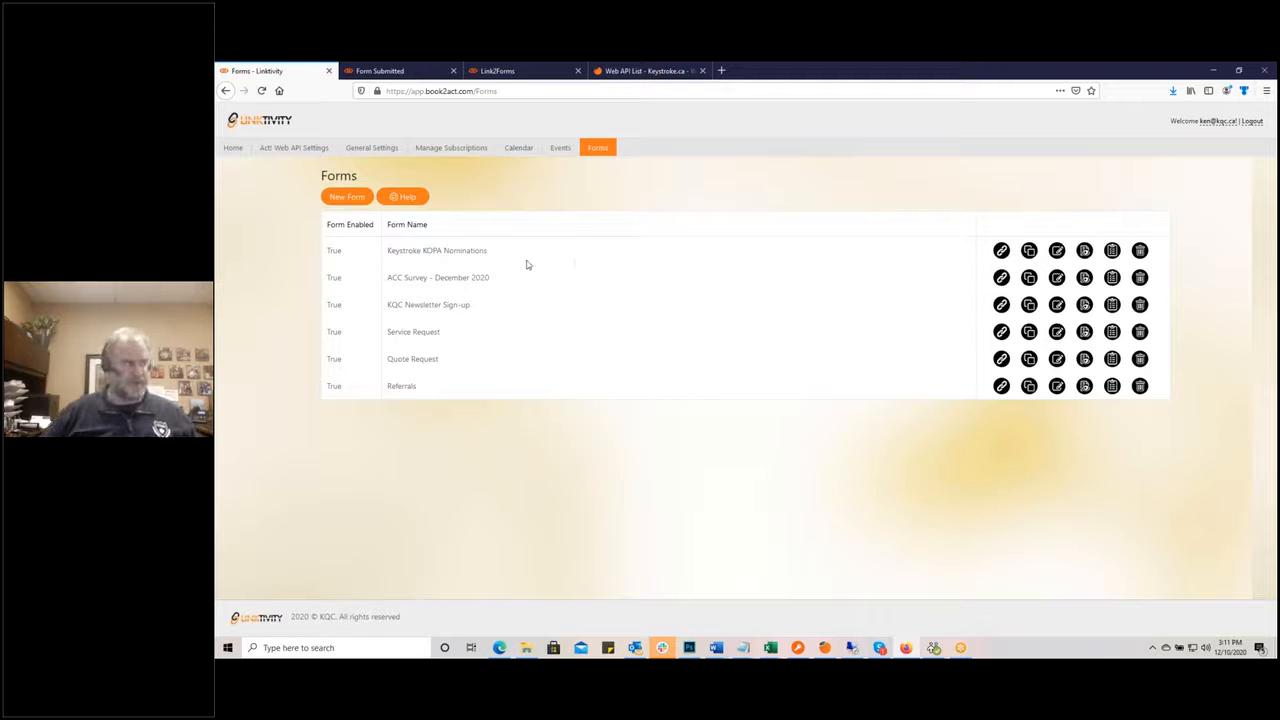
key("alt+Tab")
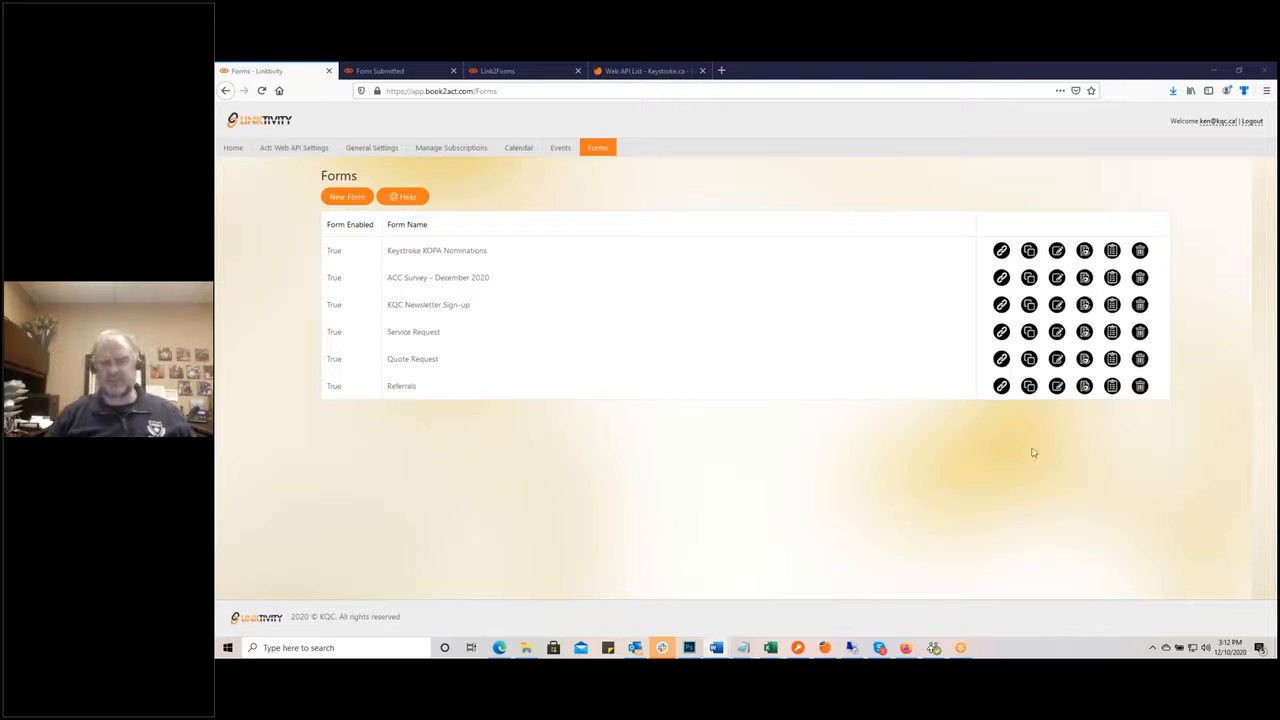
Step: Copy the Quote Request form's link to the clipboard and dismiss the confirmation alert
left_click(1001, 359)
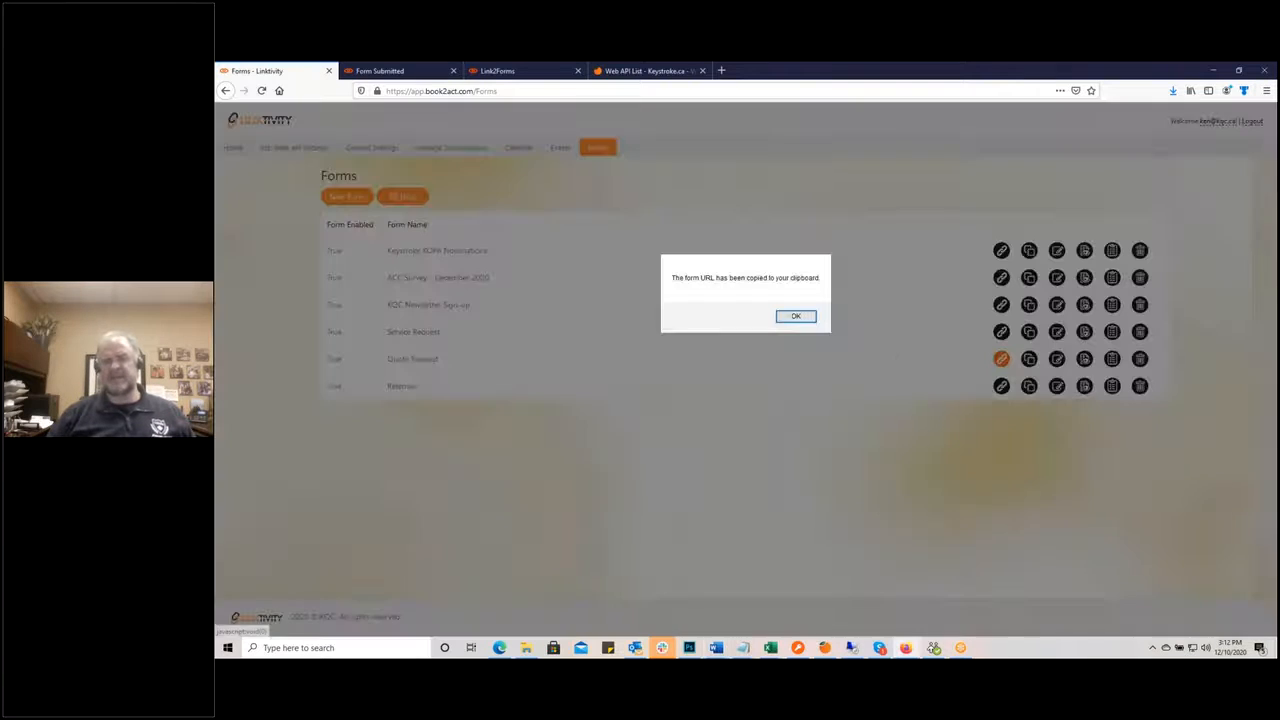
left_click(798, 317)
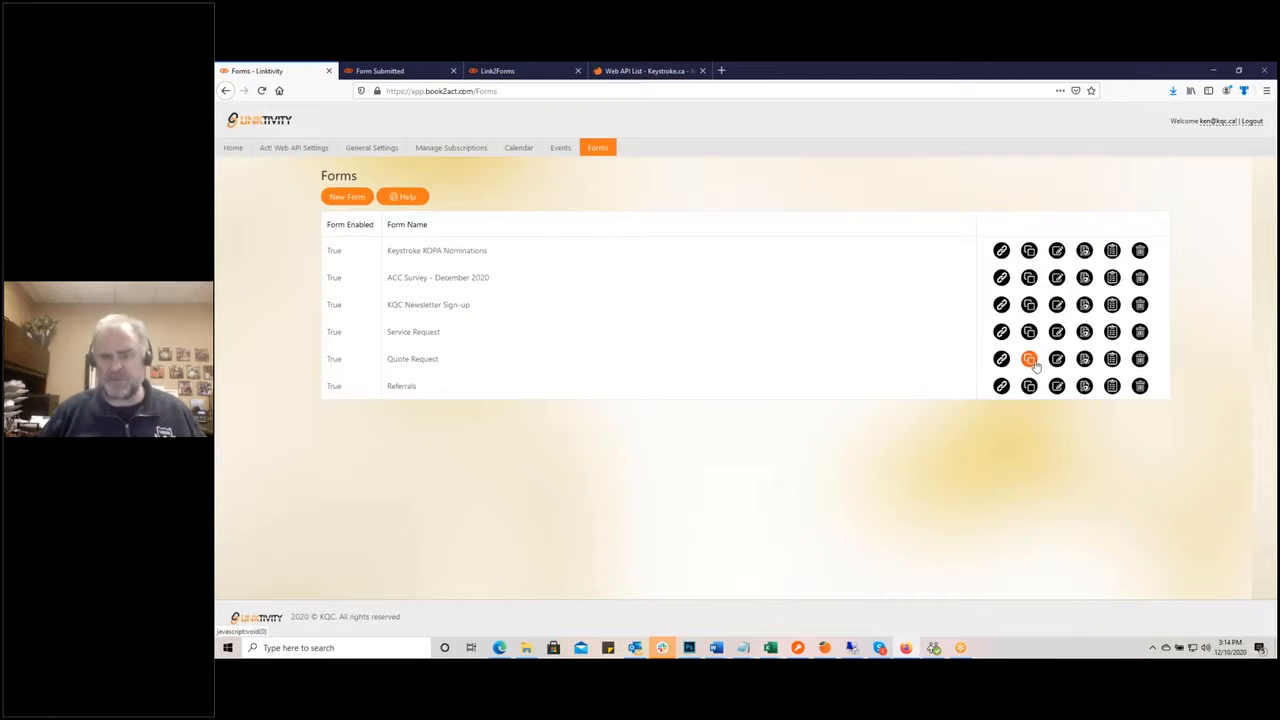
Step: Open the live Quote Request form separately, then return to the Forms list
left_click(1085, 359)
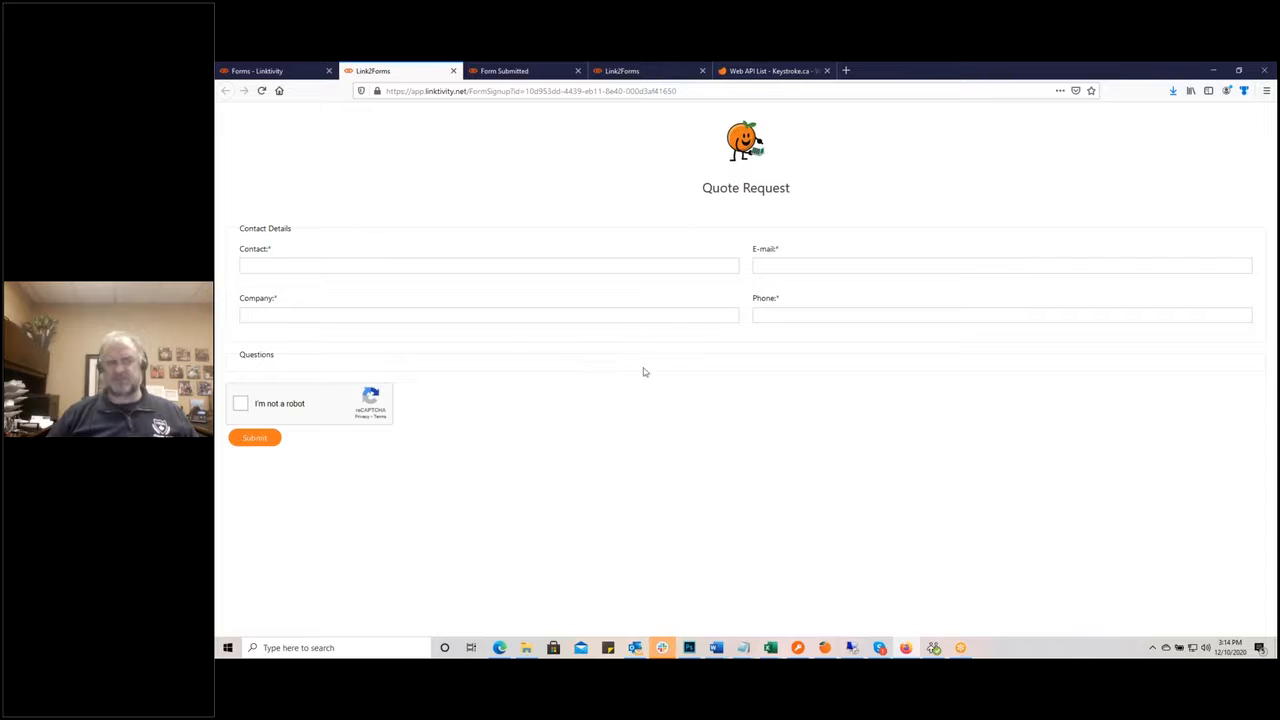
left_click(275, 72)
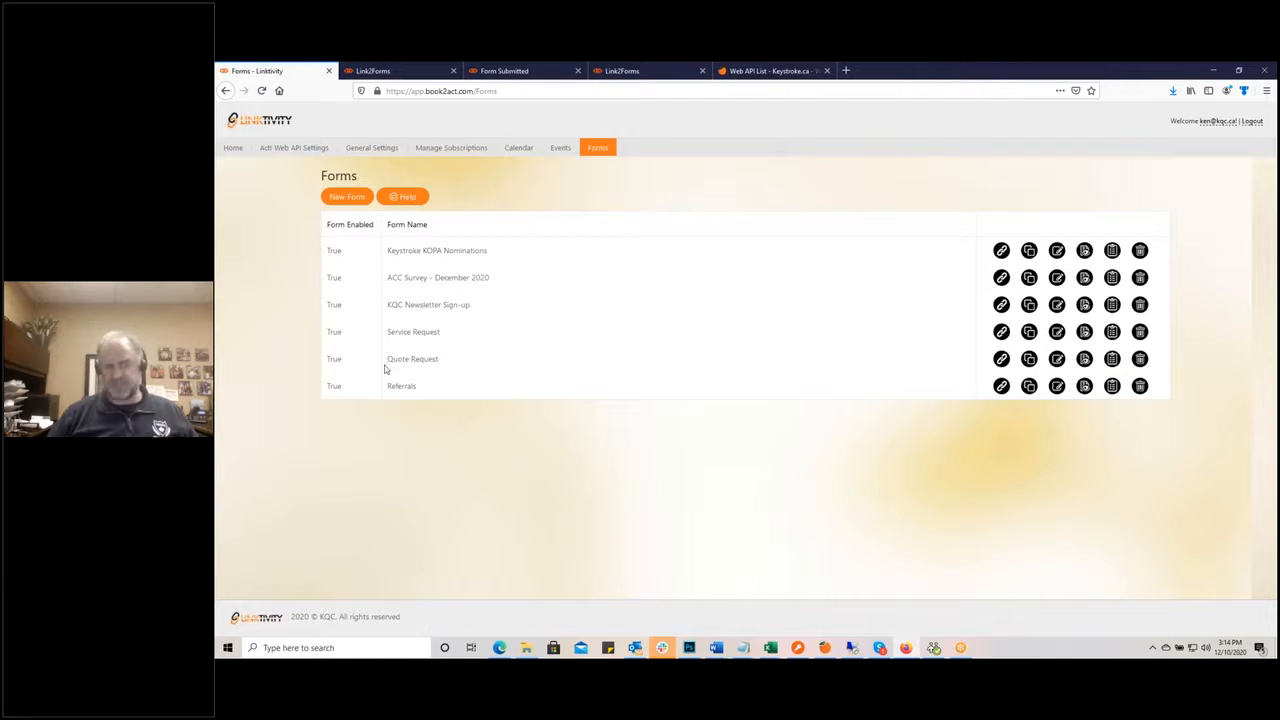
Step: Open the Edit Form page for the Quote Request form from the Forms list
left_click(1058, 362)
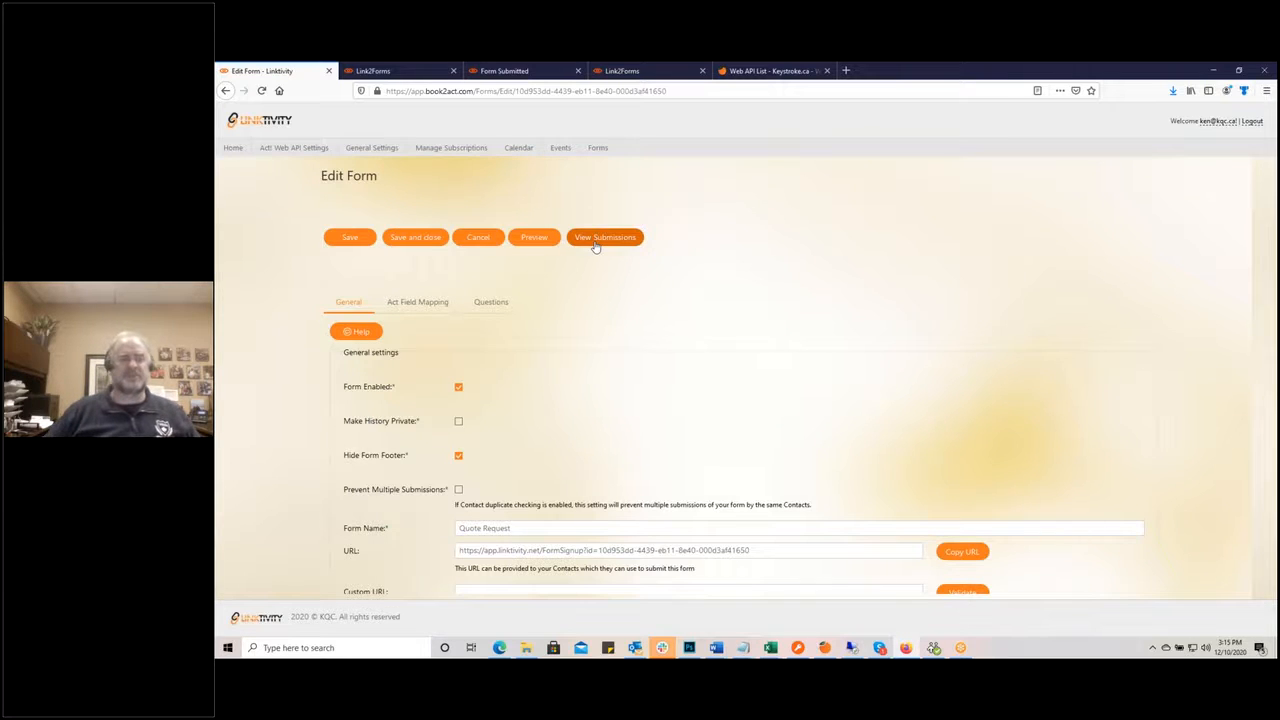
Step: Dismiss the Link2Forms General Settings help and scroll down through the Quote Request settings
left_click(361, 333)
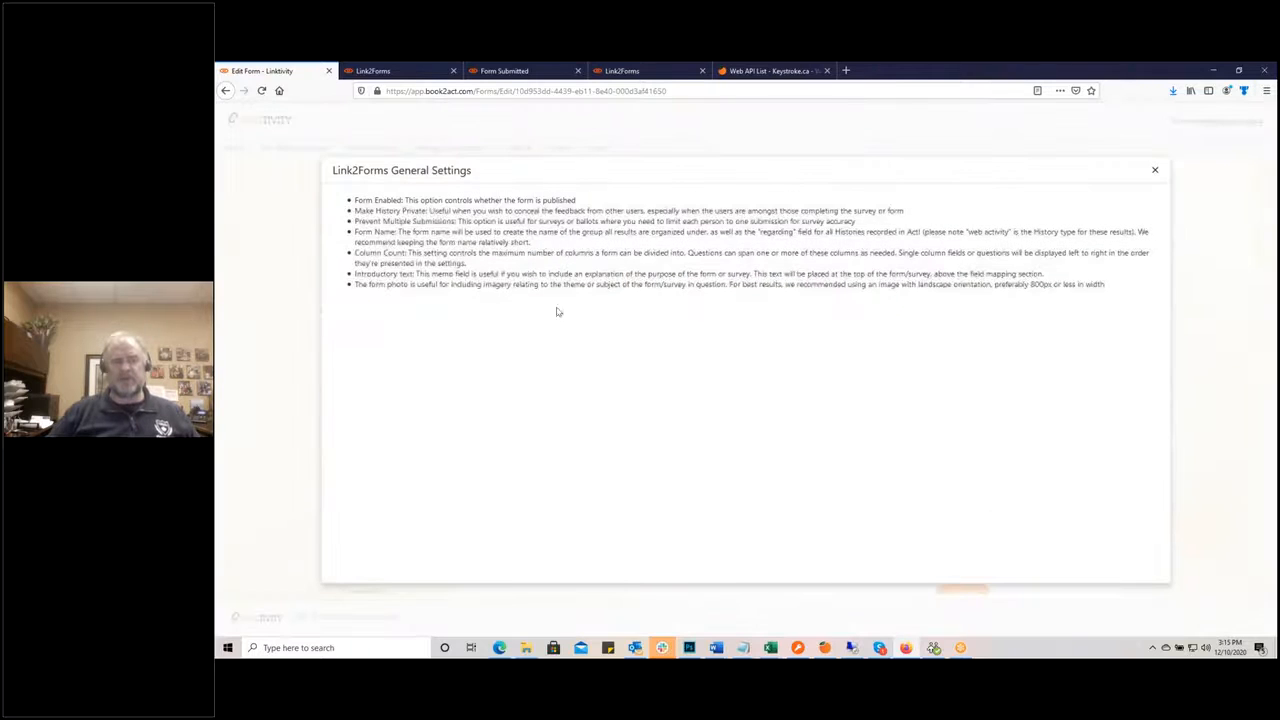
left_click(1154, 170)
scroll(883, 340, "down", 1)
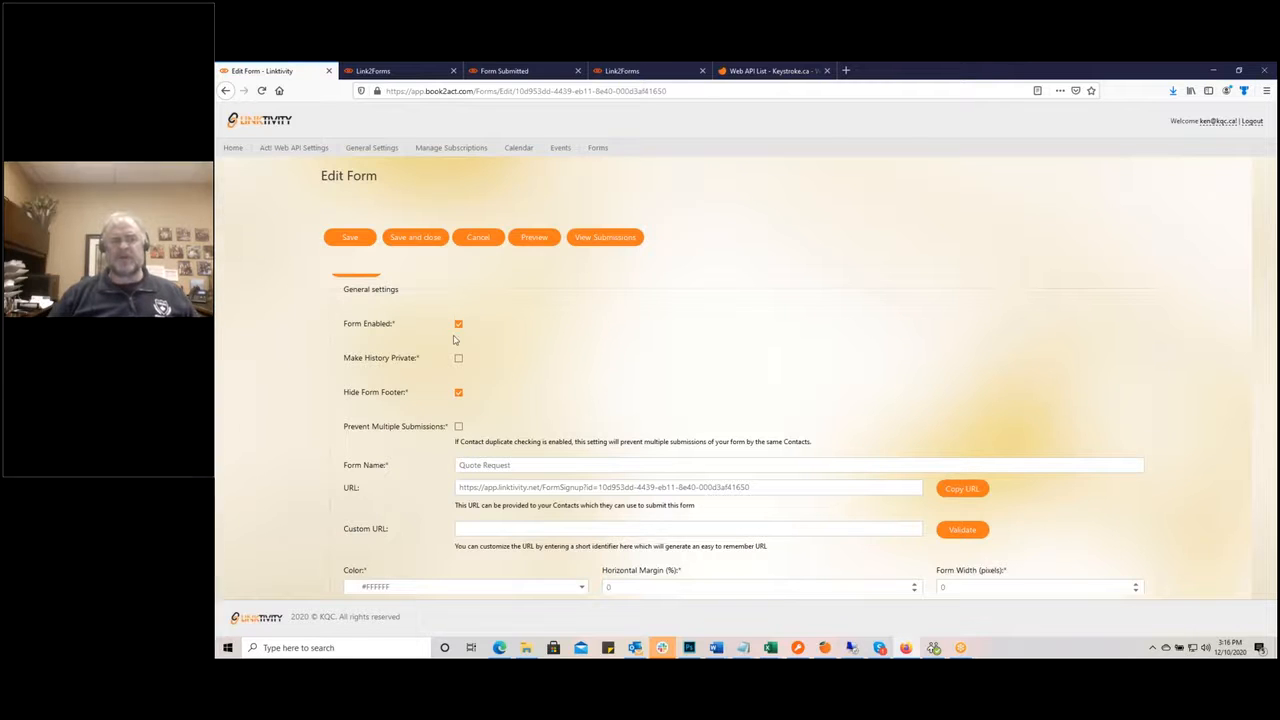
Step: Turn off Hide Form Footer, save, and reload the Quote Request preview to show the footer
left_click(418, 69)
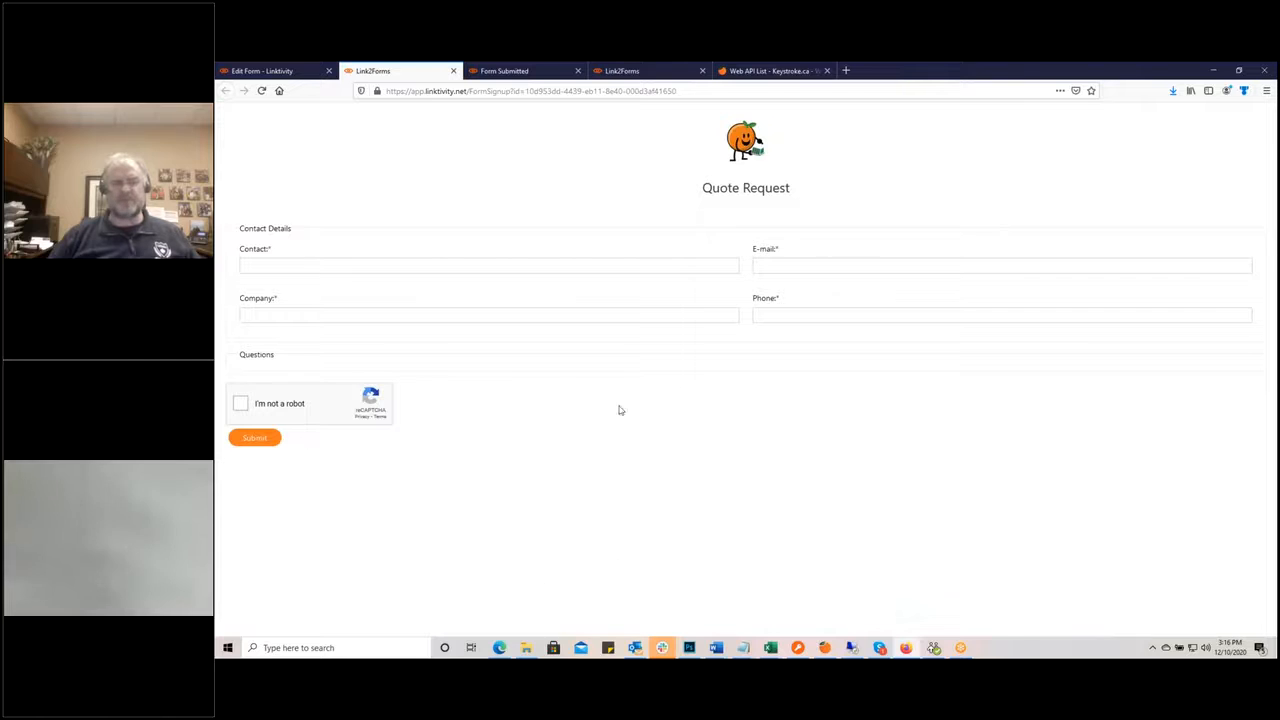
left_click(297, 75)
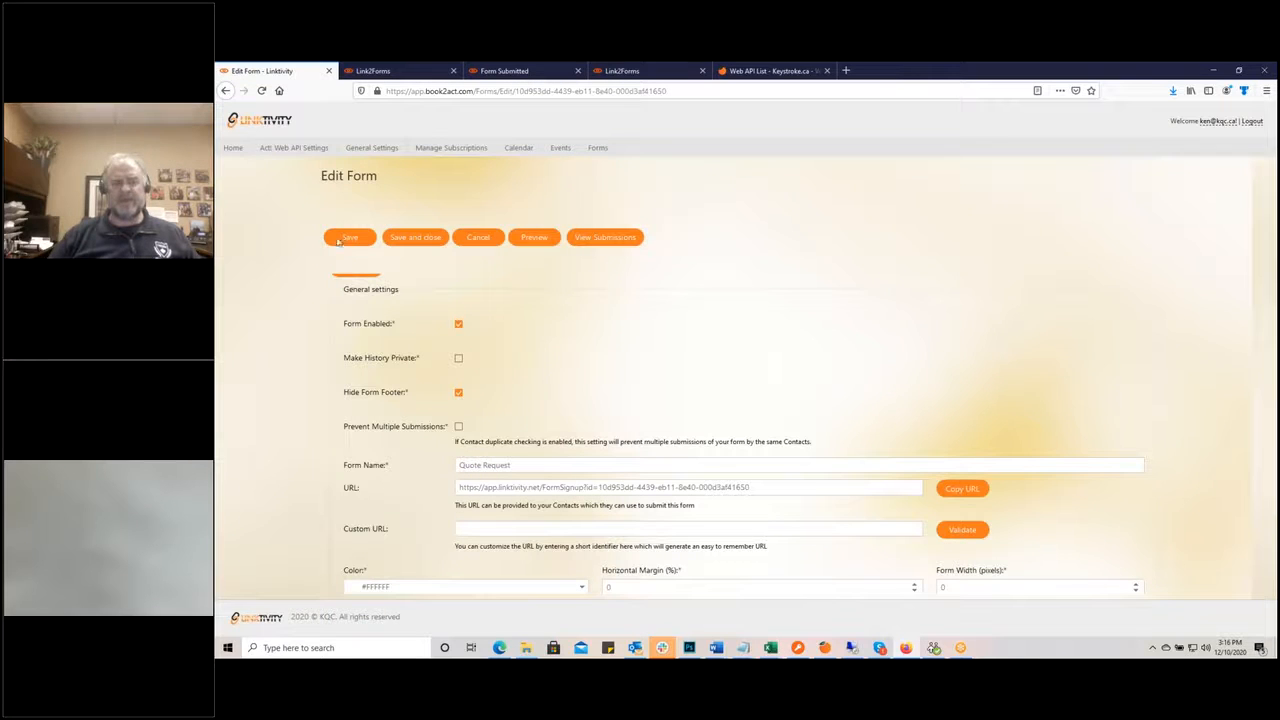
left_click(458, 394)
left_click(357, 242)
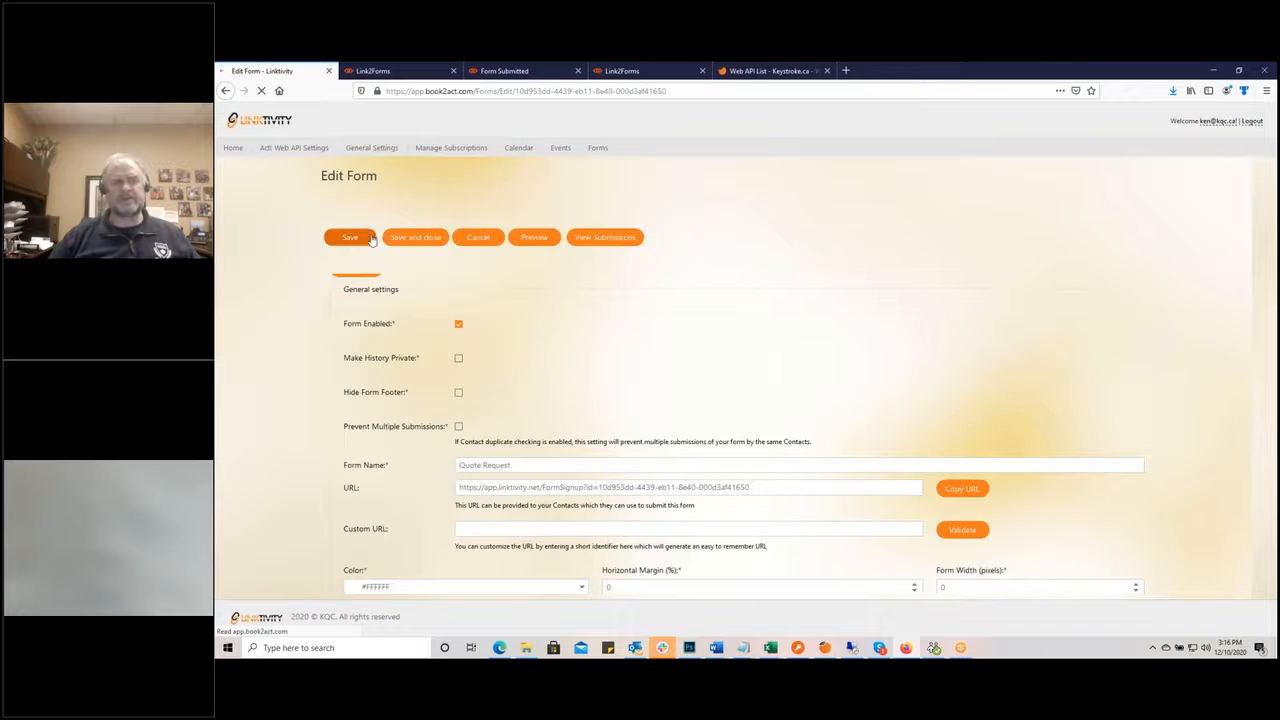
left_click(385, 71)
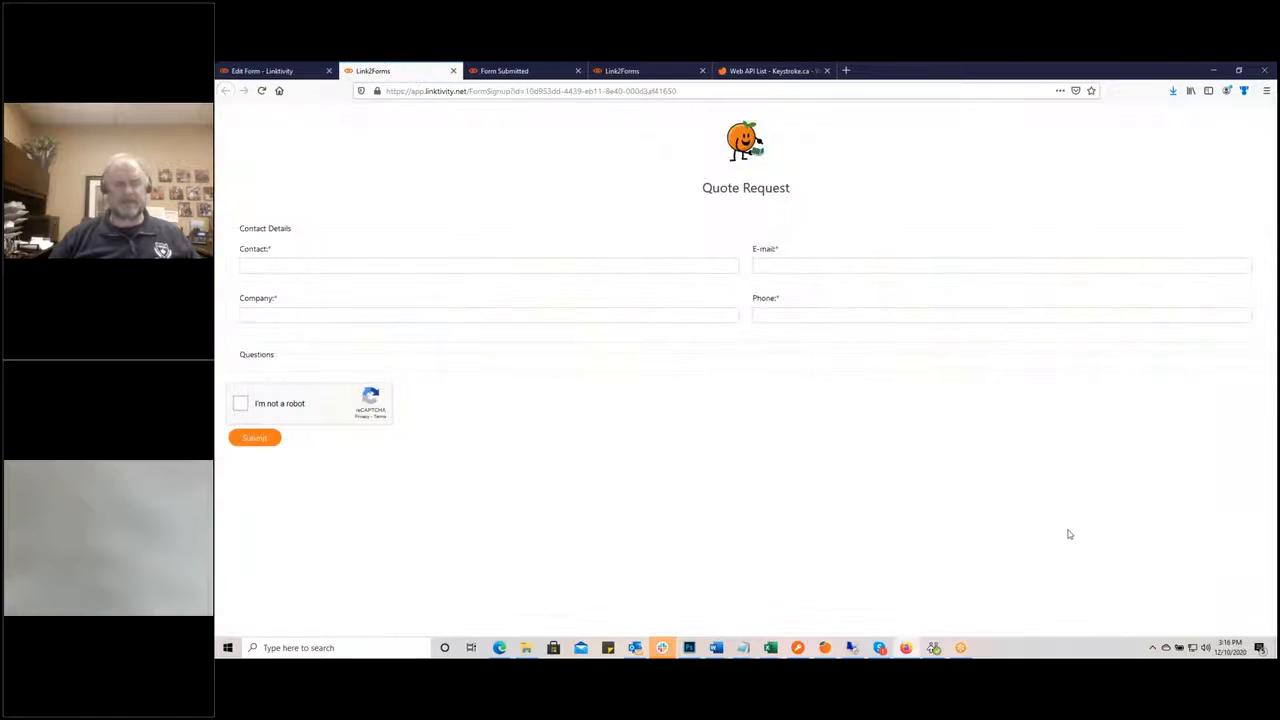
key("F5")
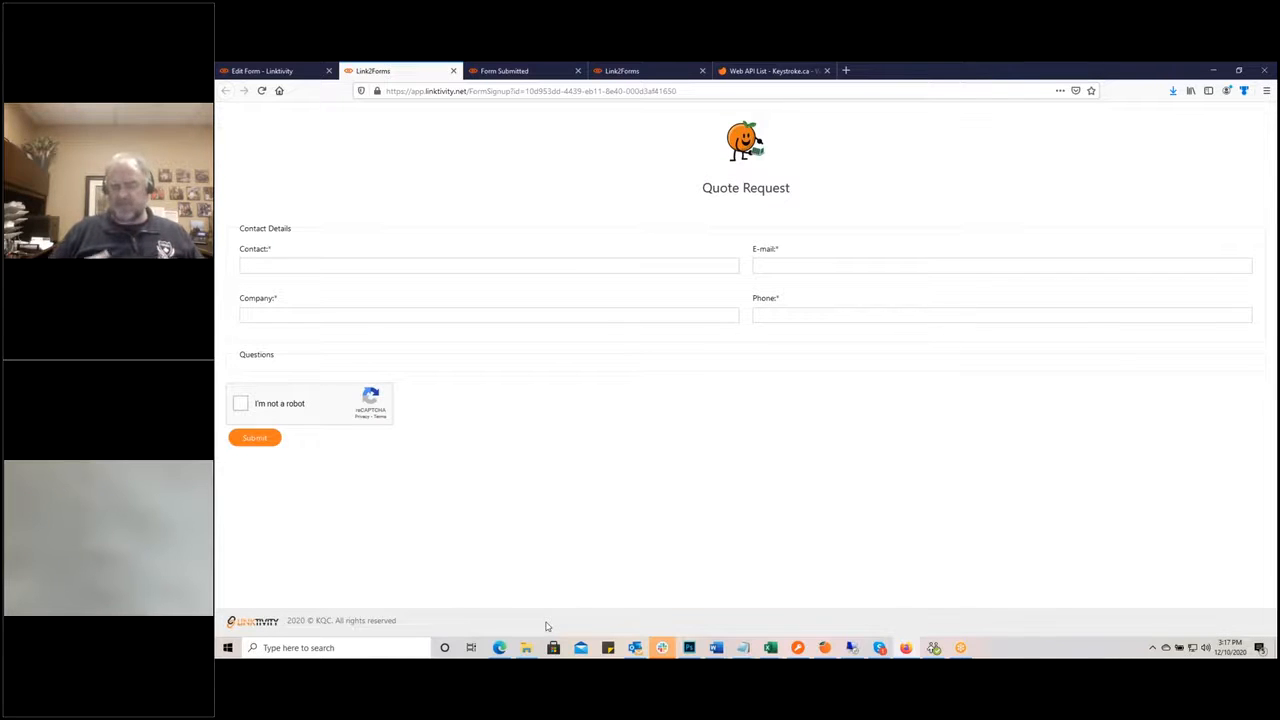
Step: Re-enable Hide Form Footer on the Quote Request edit page and scroll to the URL and Color settings
left_click(284, 72)
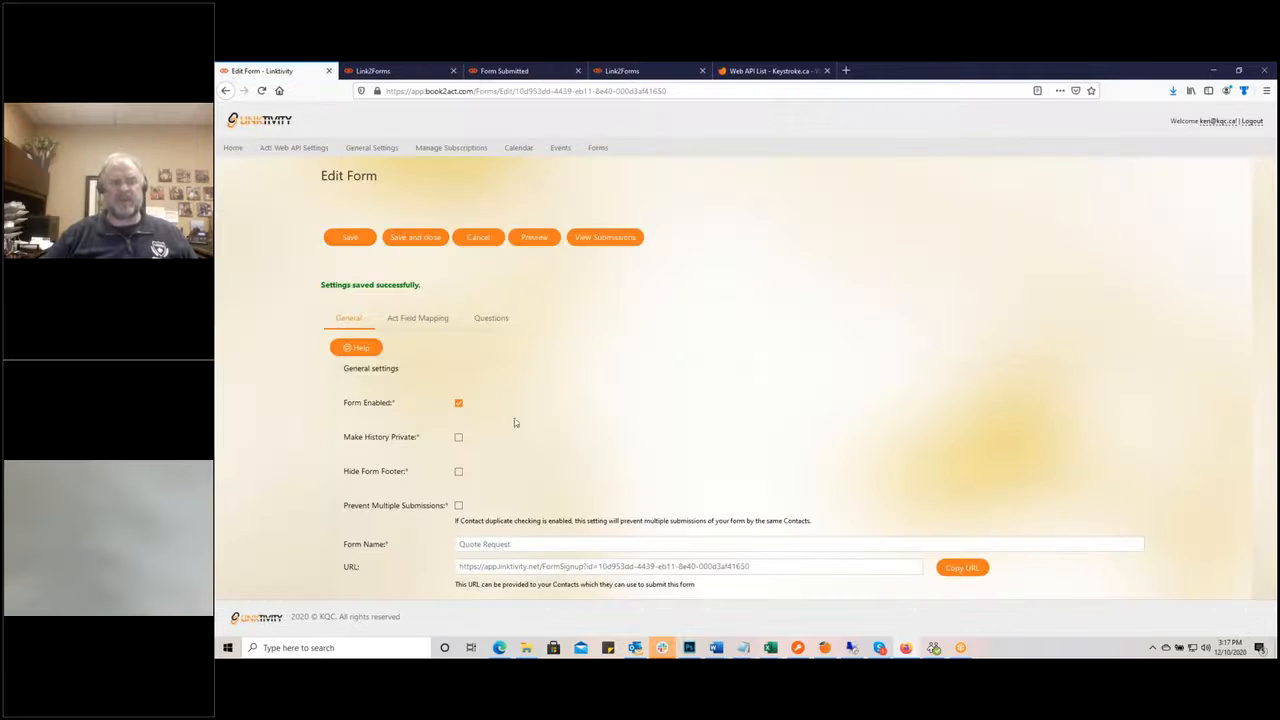
left_click(458, 471)
scroll(540, 460, "down", 2)
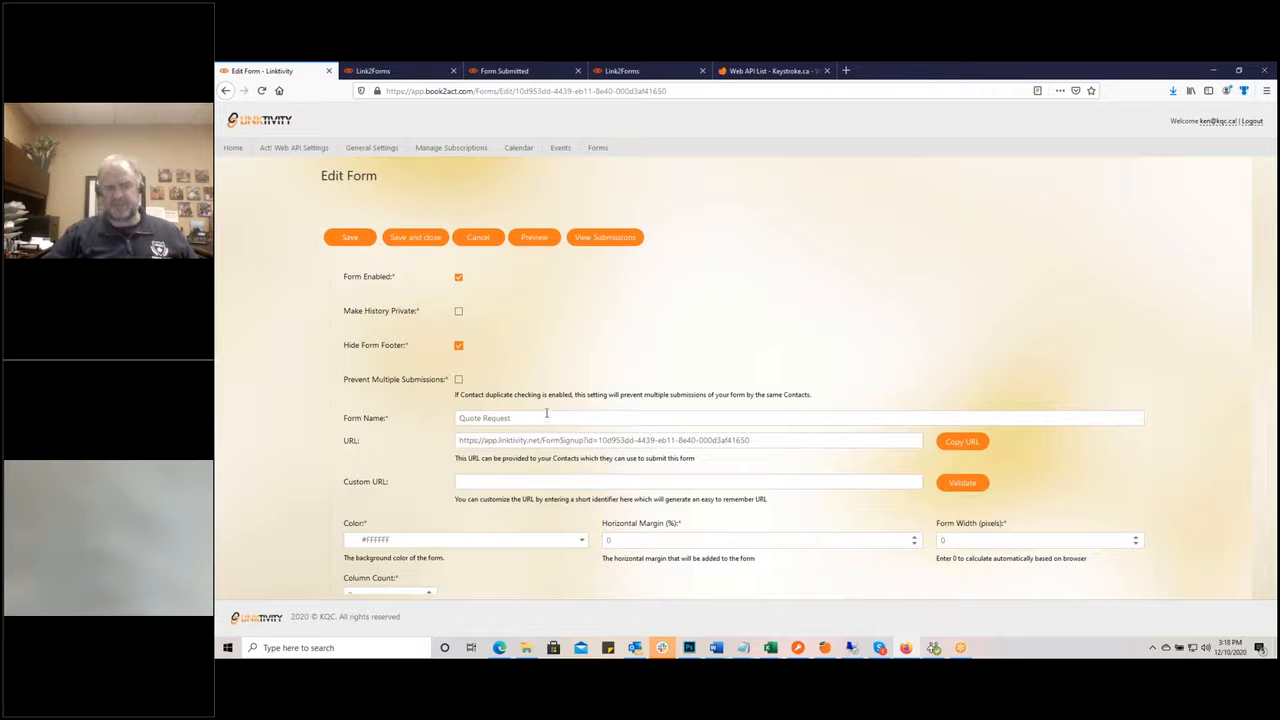
scroll(582, 363, "down", 1)
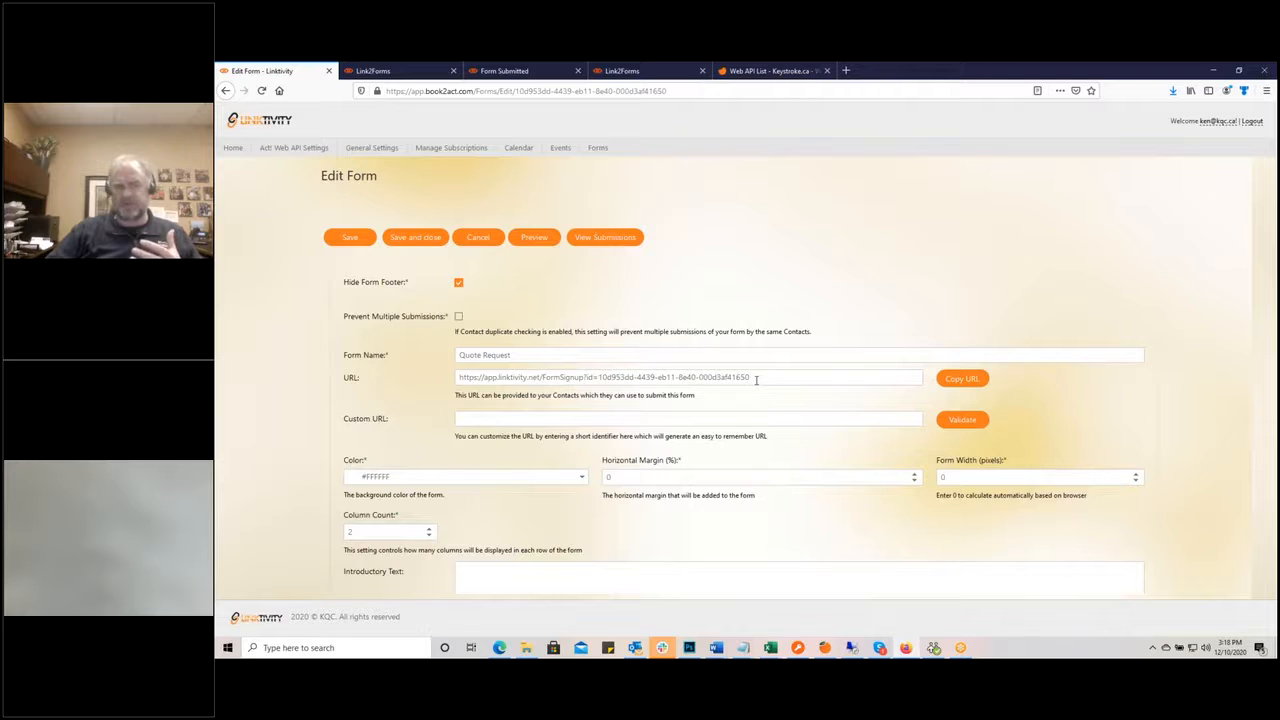
left_click(414, 74)
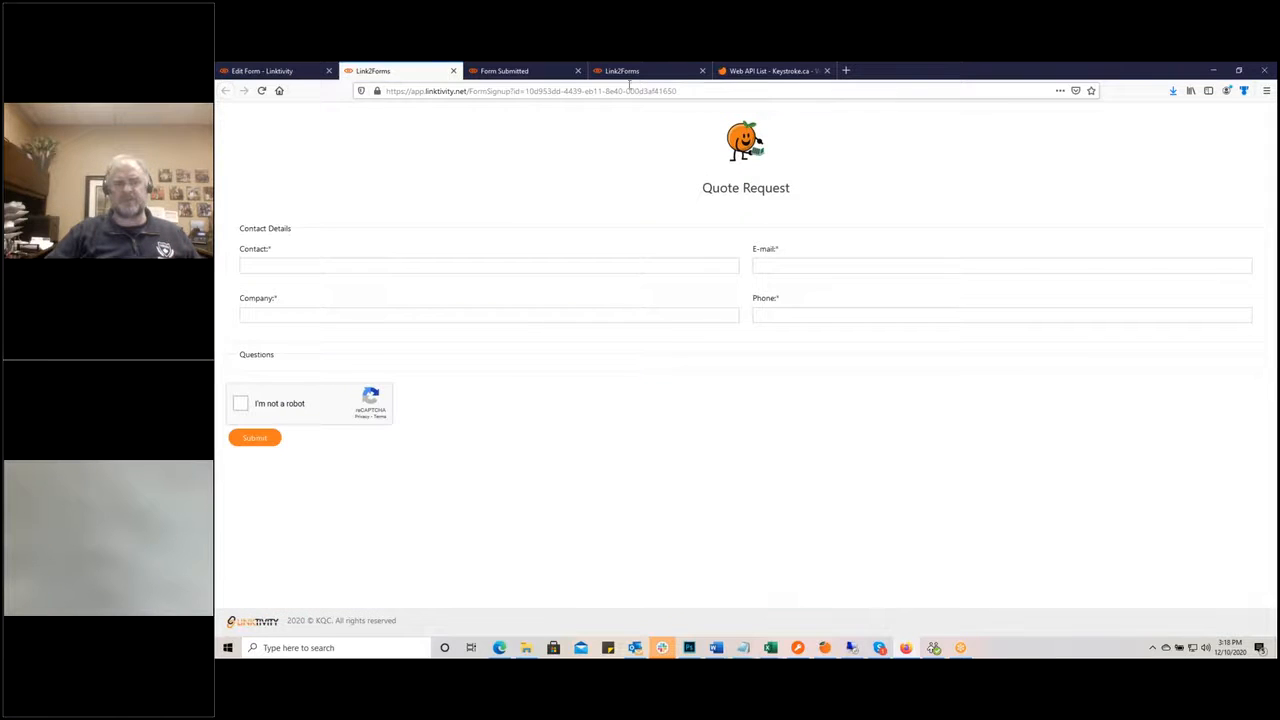
left_click(275, 74)
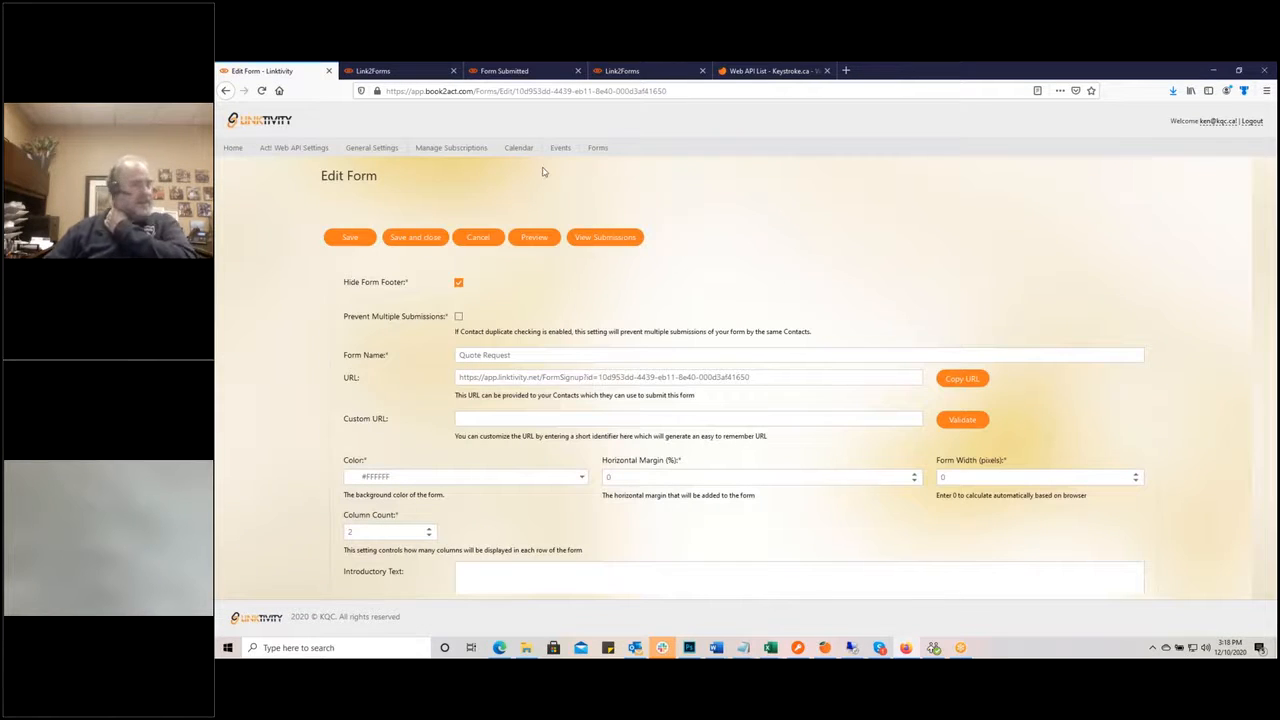
left_click(370, 71)
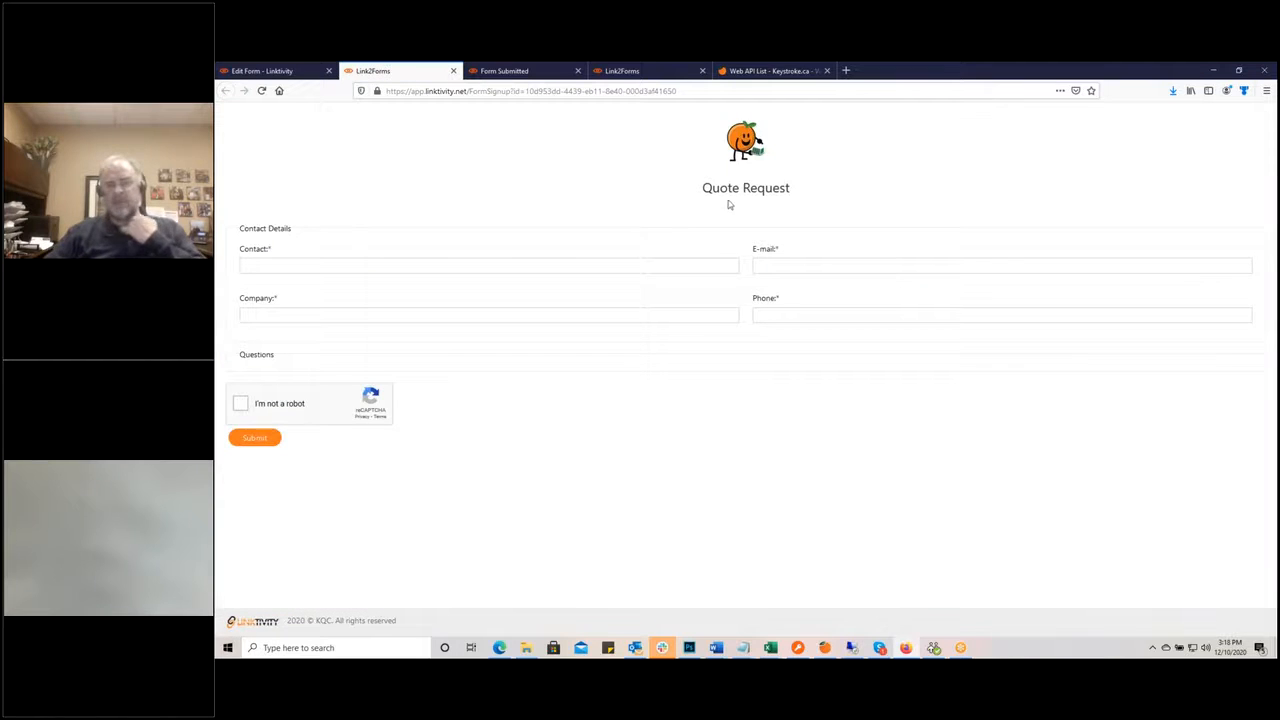
left_click(279, 72)
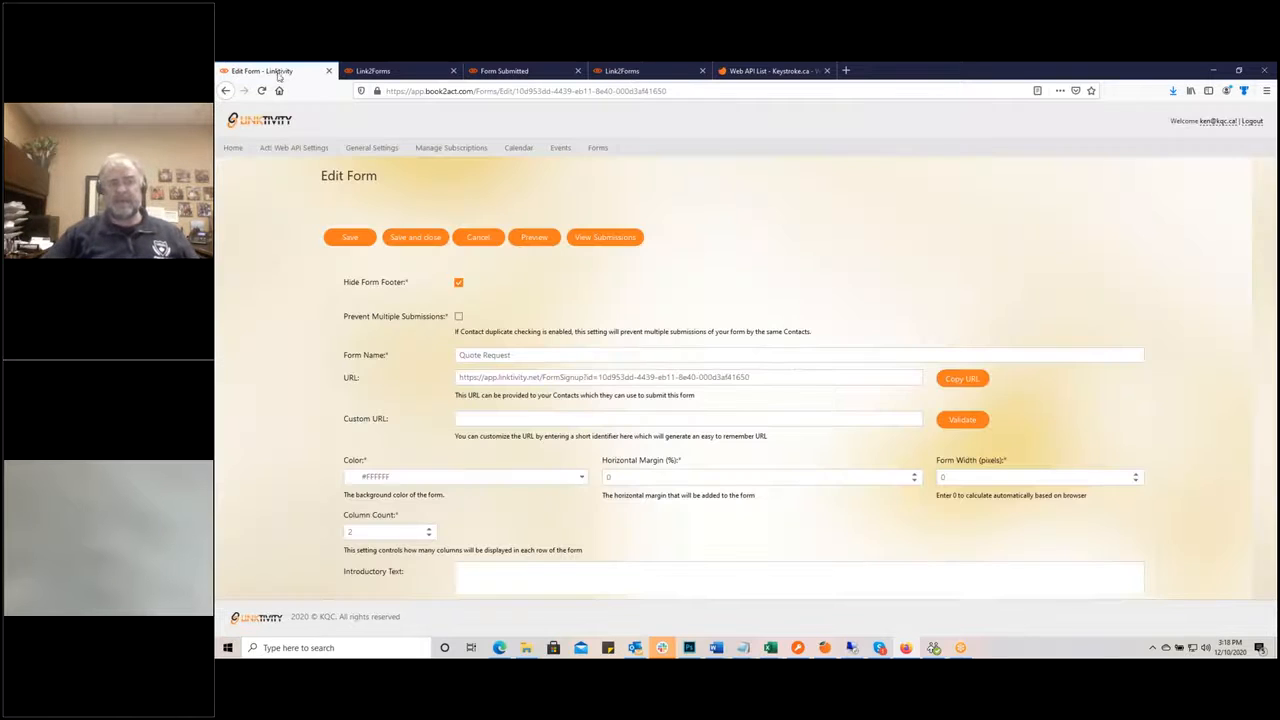
left_click(486, 419)
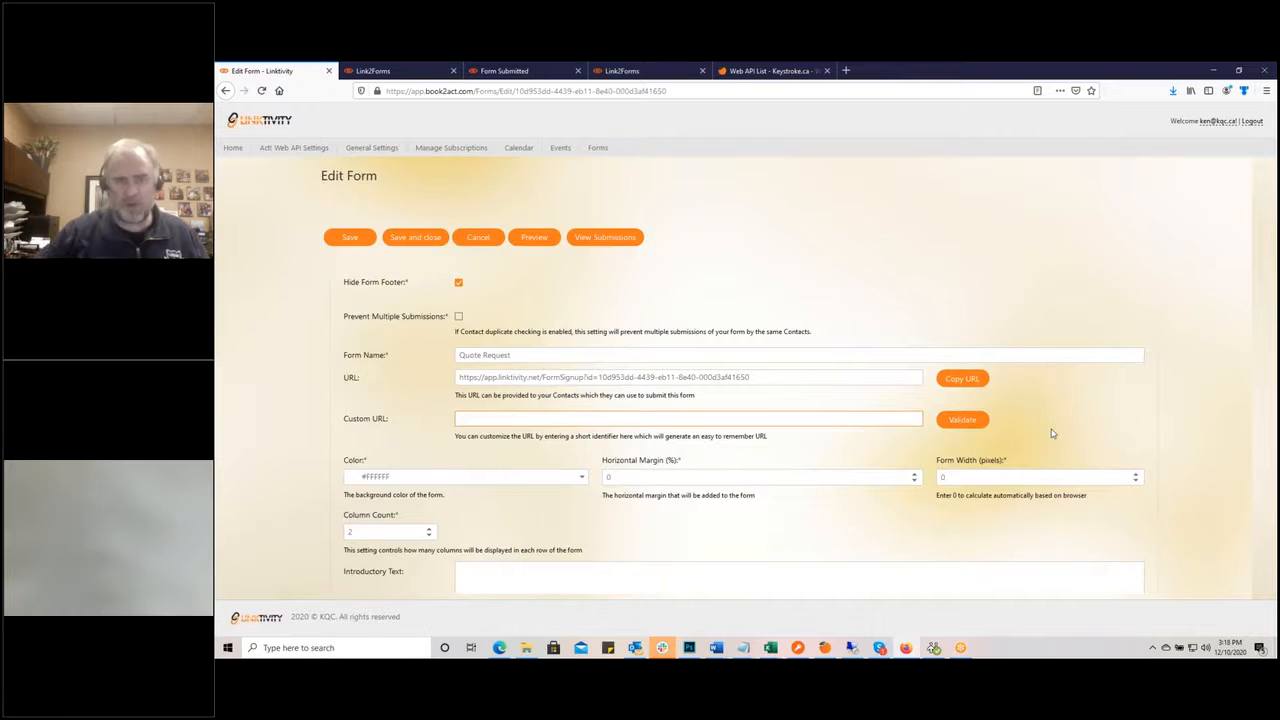
Step: Set the Custom URL to 'QuoteRequest', validate its availability, and save the form
type("Quo")
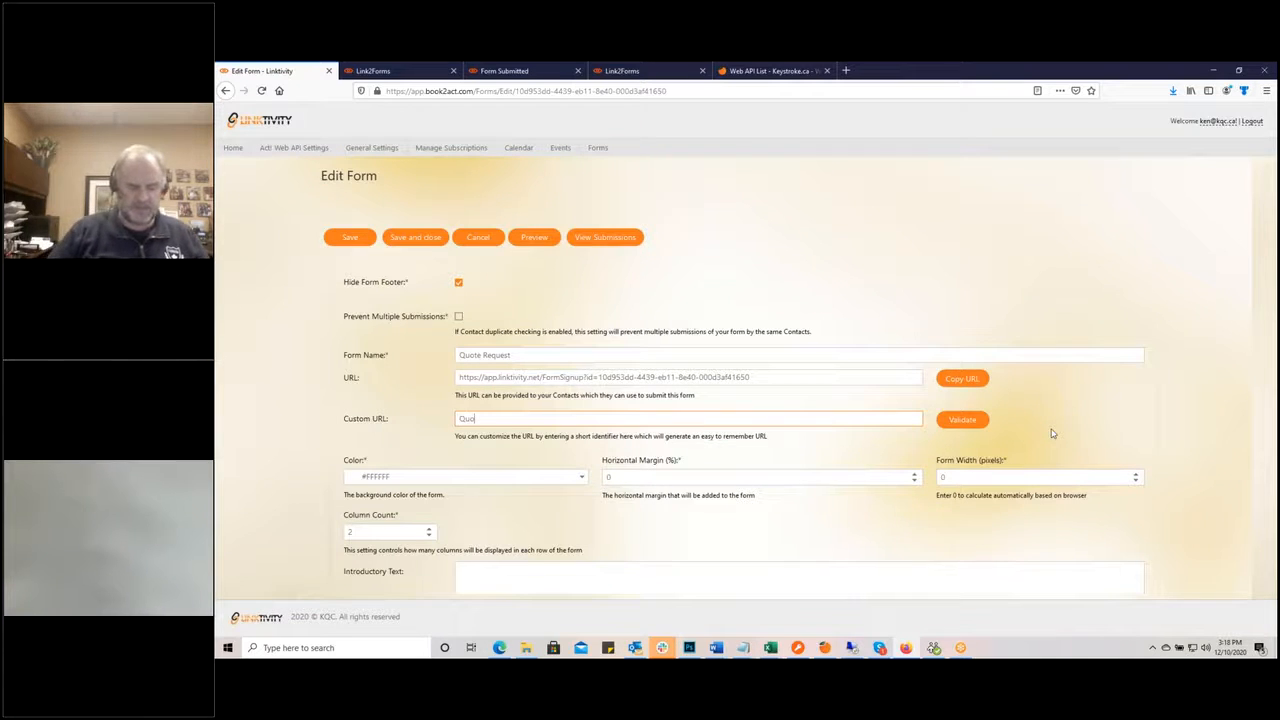
type("teRequest")
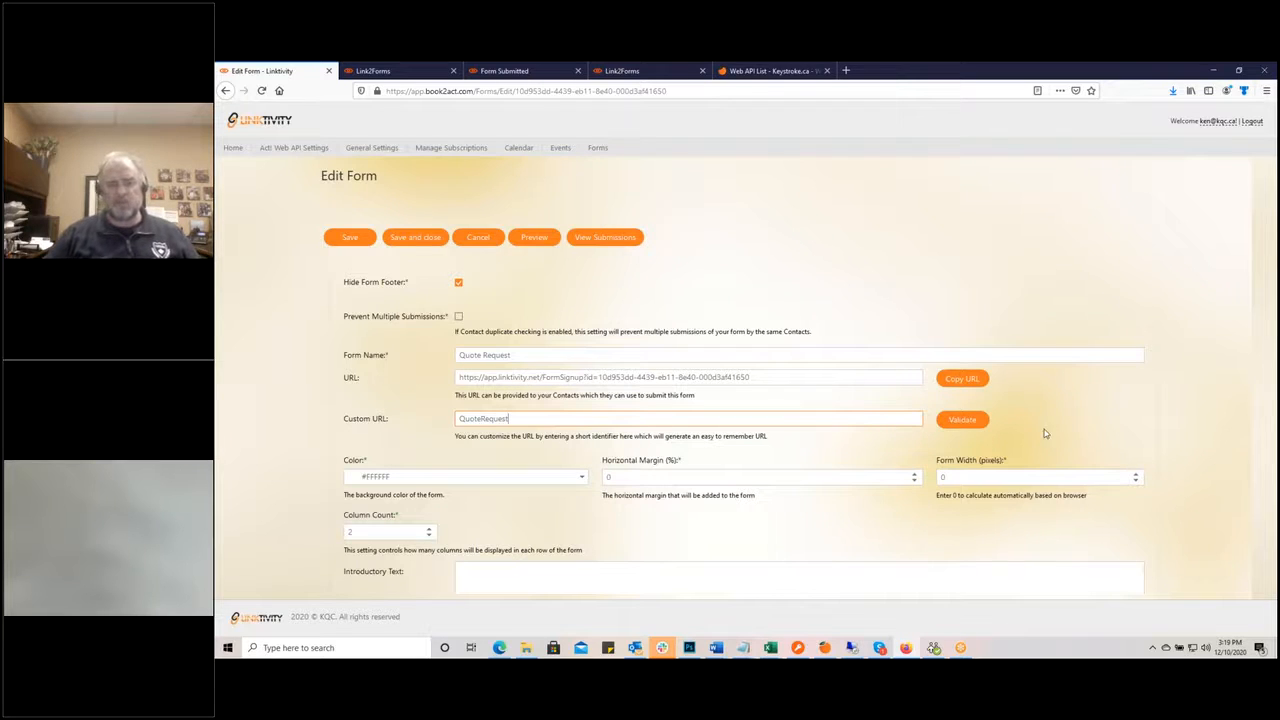
left_click(961, 421)
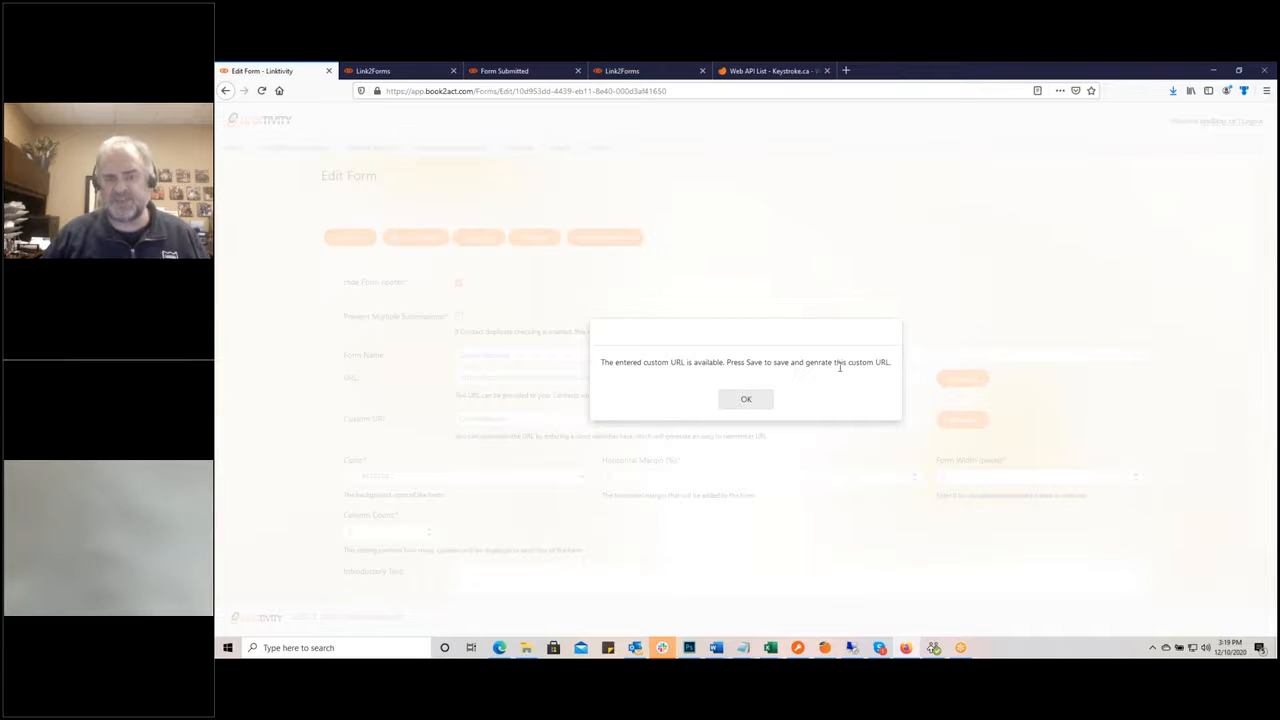
left_click(746, 398)
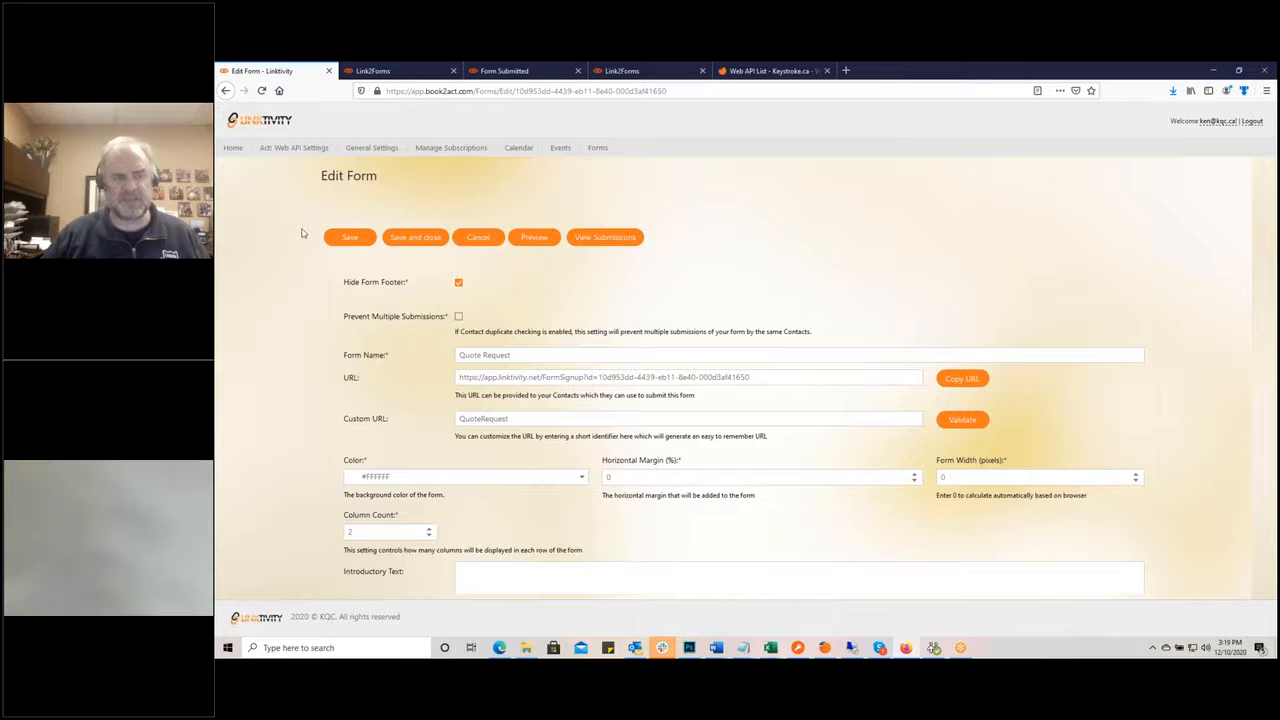
left_click(350, 238)
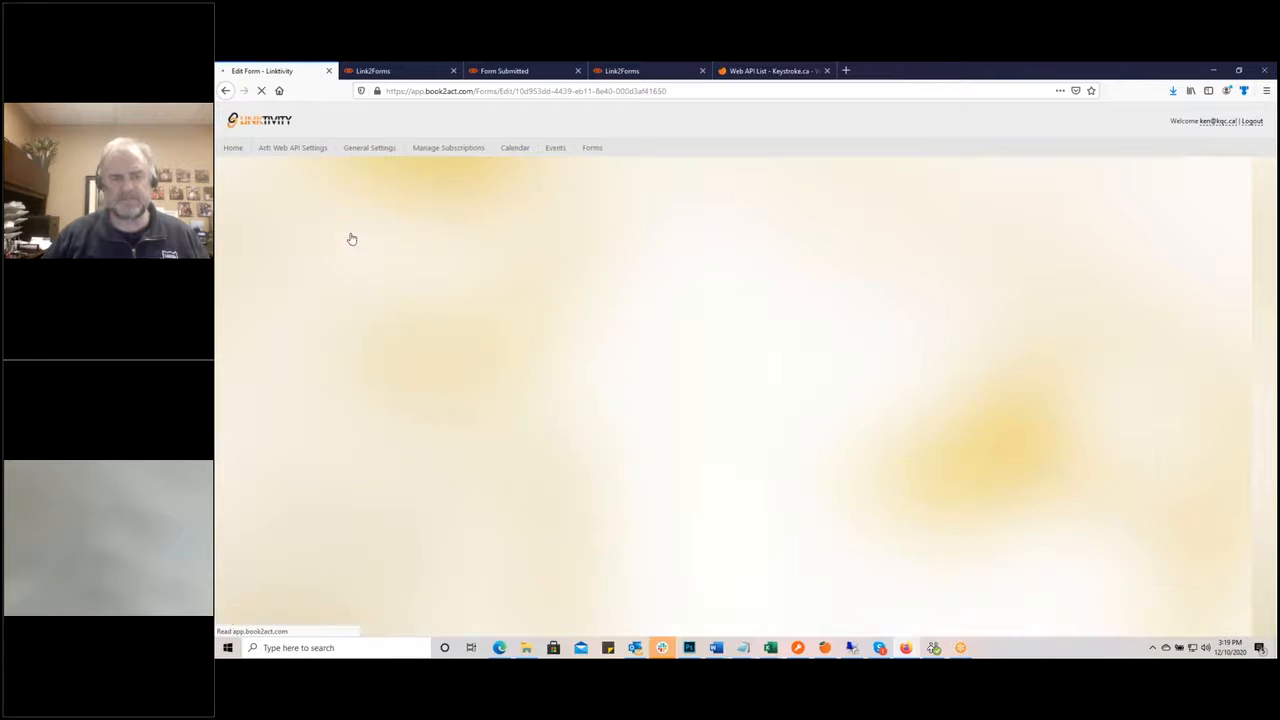
Step: Inspect the background Color palette without changing it from white, then view the live Quote Request preview
scroll(600, 370, "down", 2)
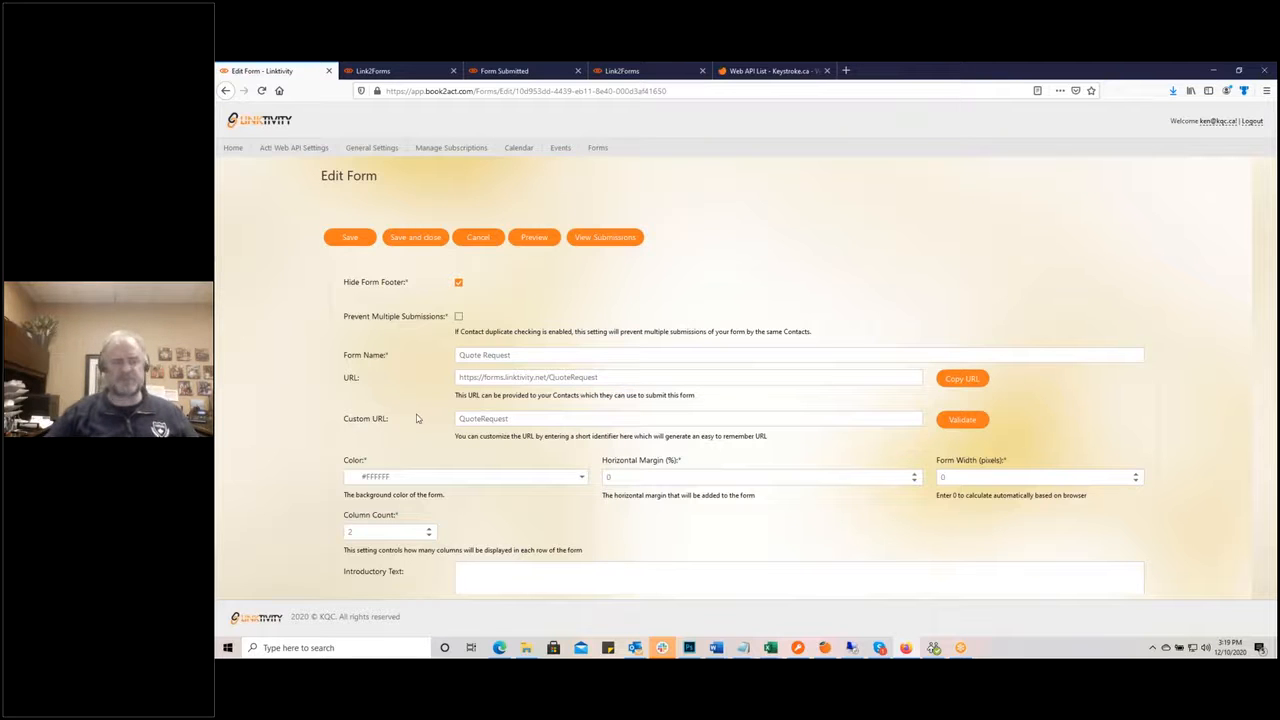
scroll(420, 459, "down", 3)
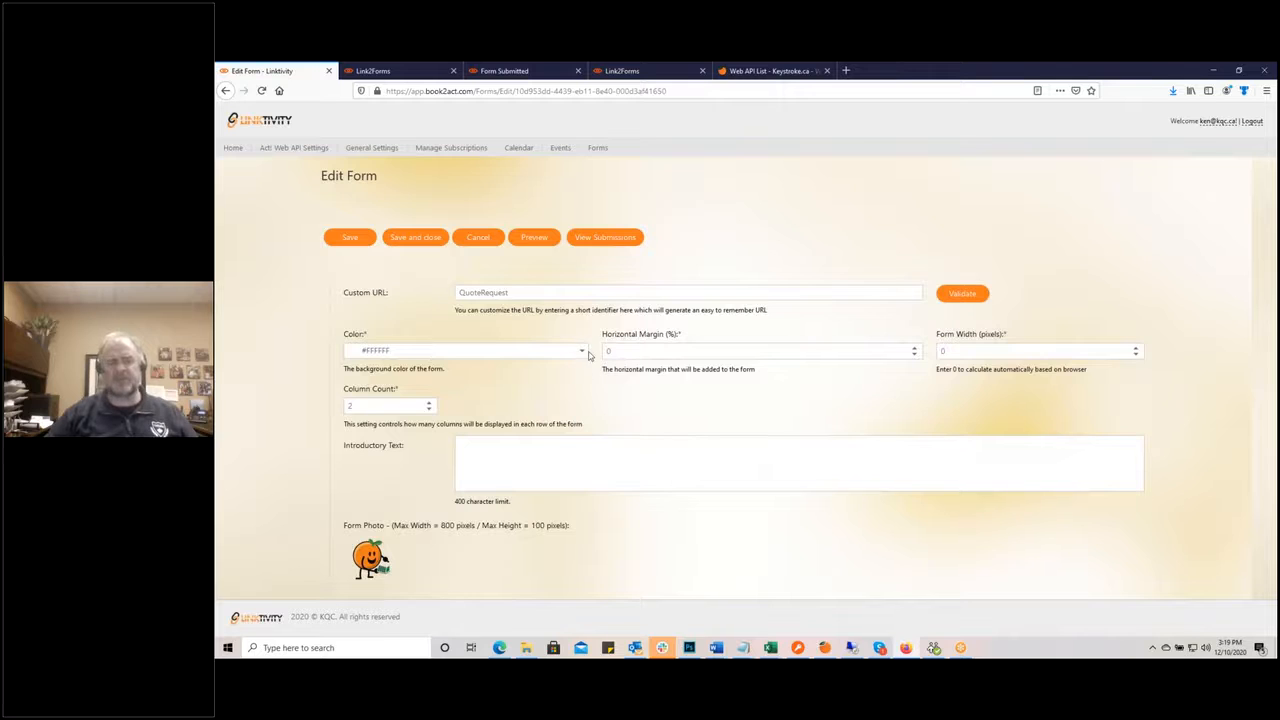
left_click(582, 352)
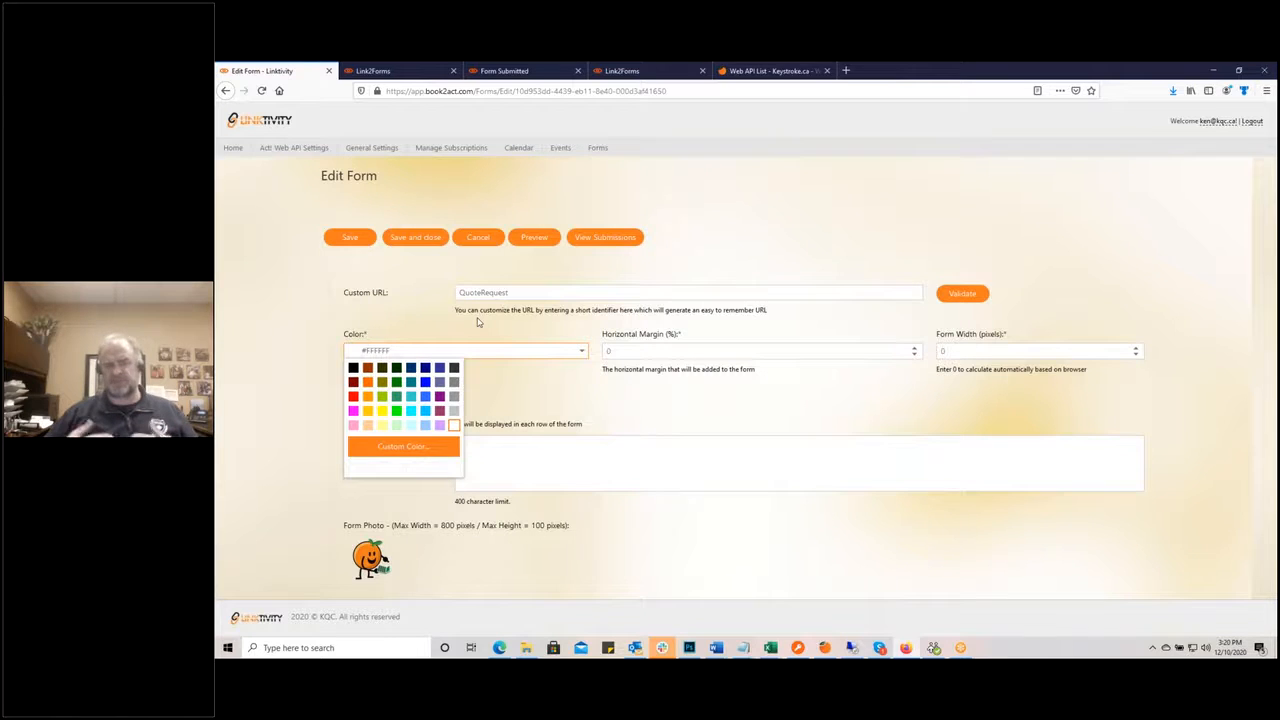
left_click(689, 410)
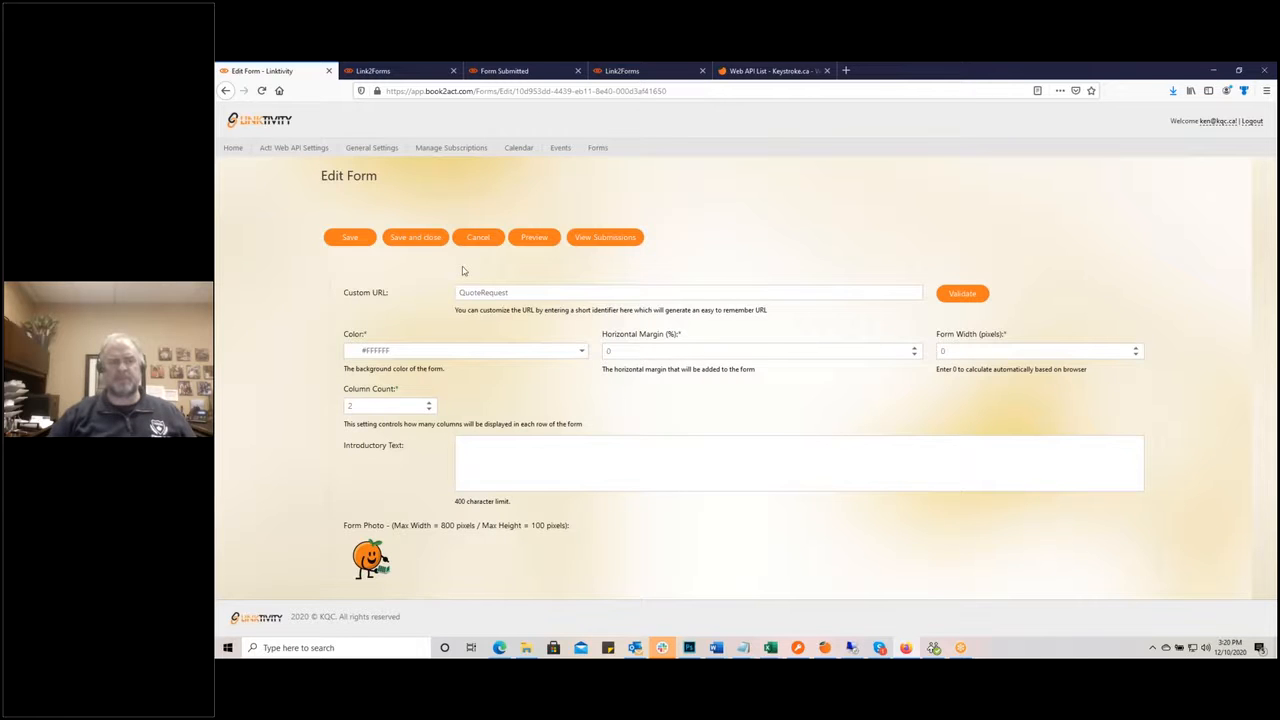
left_click(404, 76)
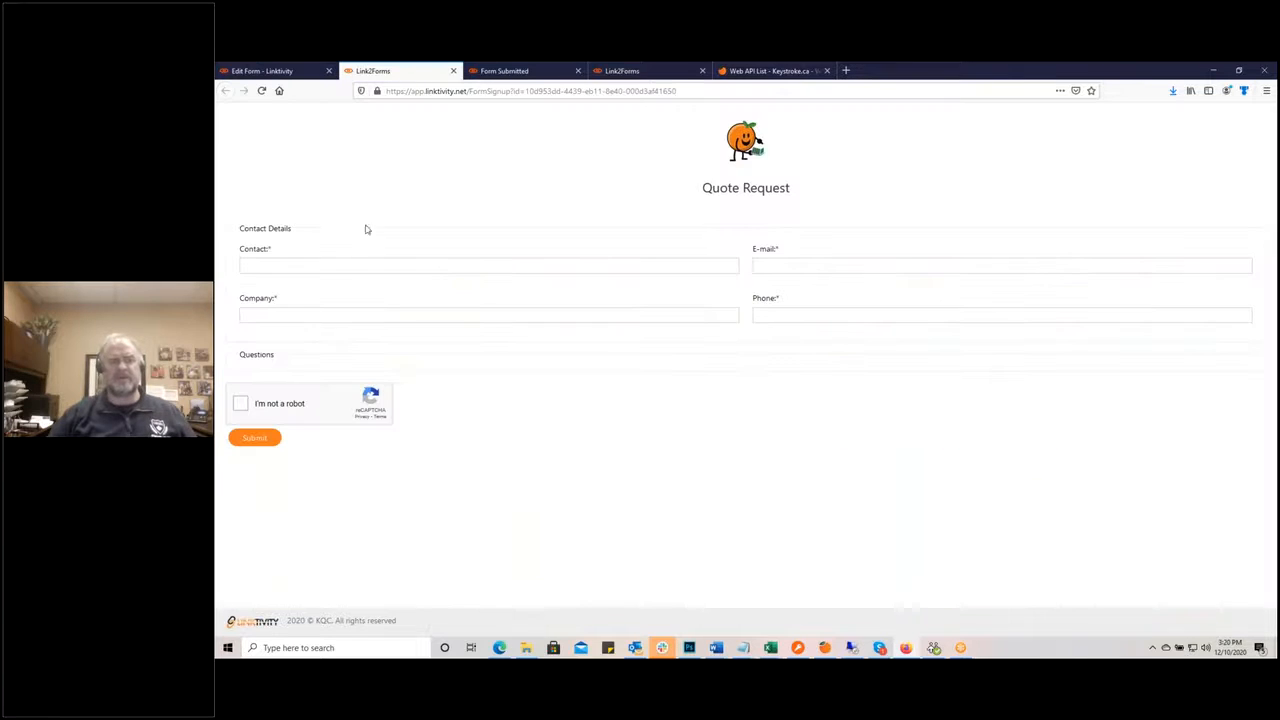
Step: Raise the Horizontal Margin to 10% and save the form settings
left_click(278, 74)
left_click(375, 74)
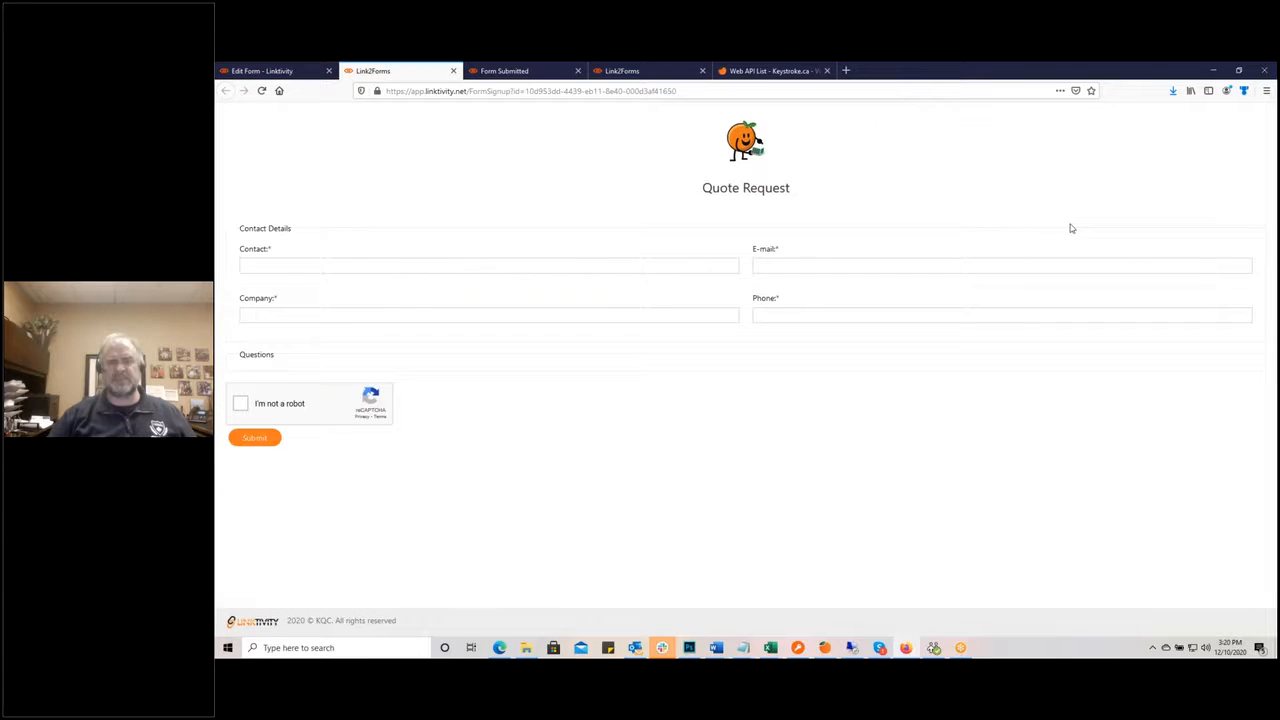
left_click(258, 72)
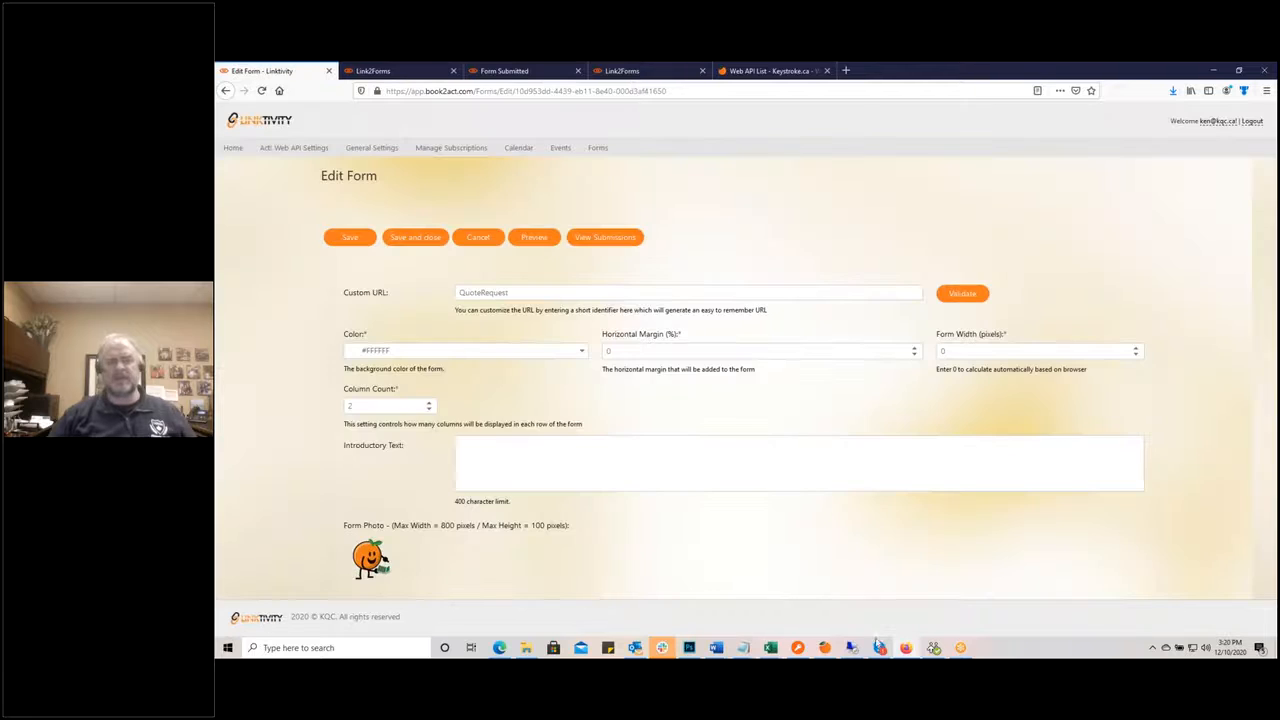
left_click(914, 349)
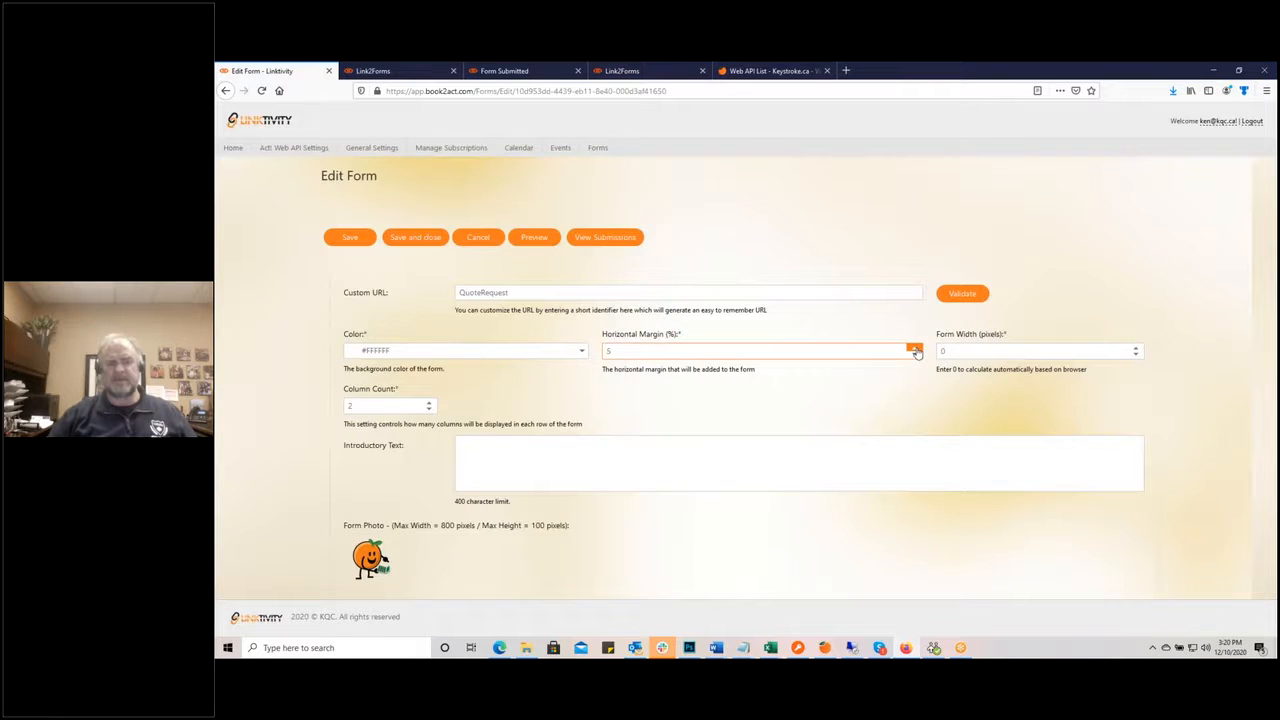
left_click(914, 348)
left_click(350, 237)
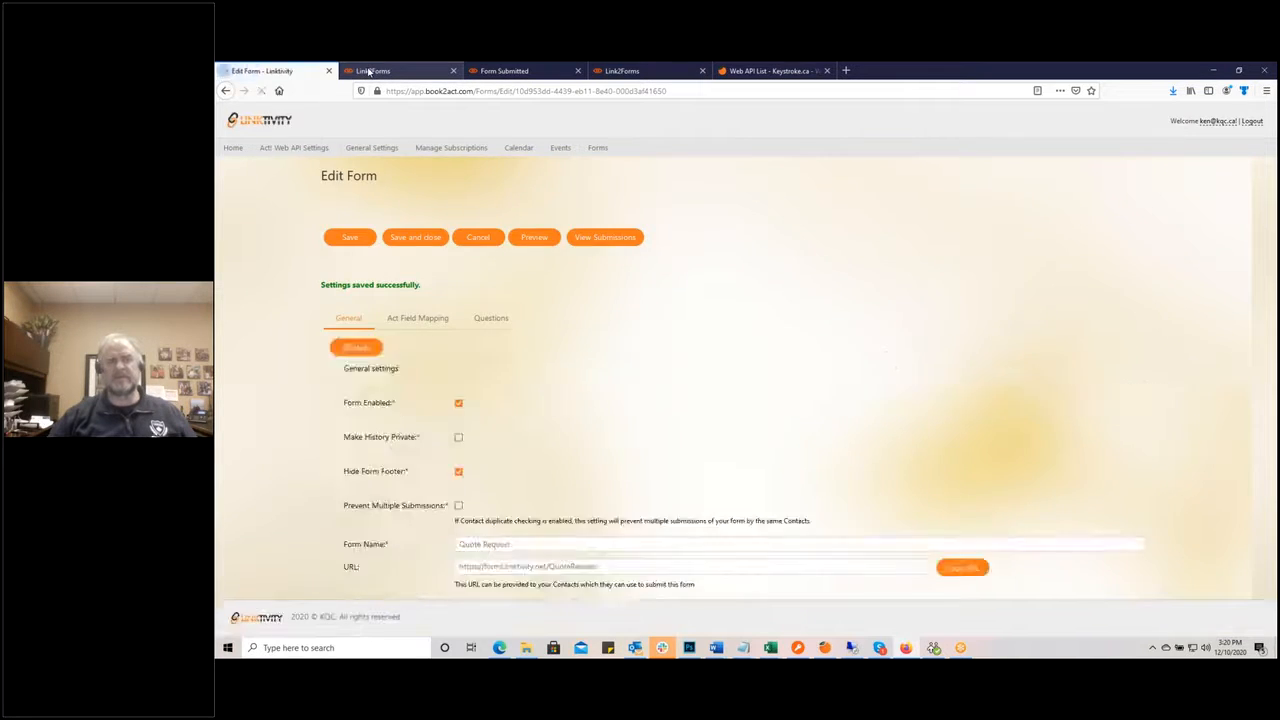
Step: Reload the live preview to see the 10% margin, then return to the form settings
left_click(372, 70)
left_click(261, 90)
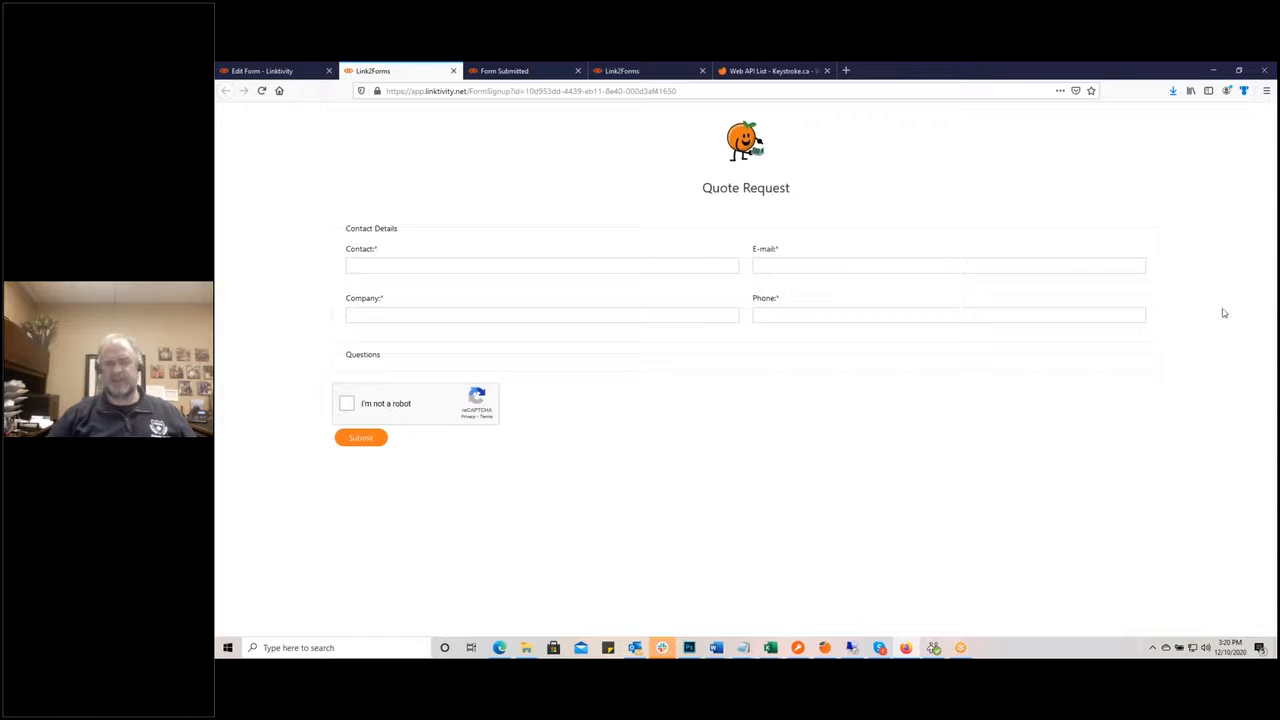
left_click(250, 74)
scroll(700, 400, "down", 5)
scroll(1050, 403, "up", 3)
Step: Set Form Width to 800 pixels, save, and reload the preview to see the narrower form
double_click(974, 426)
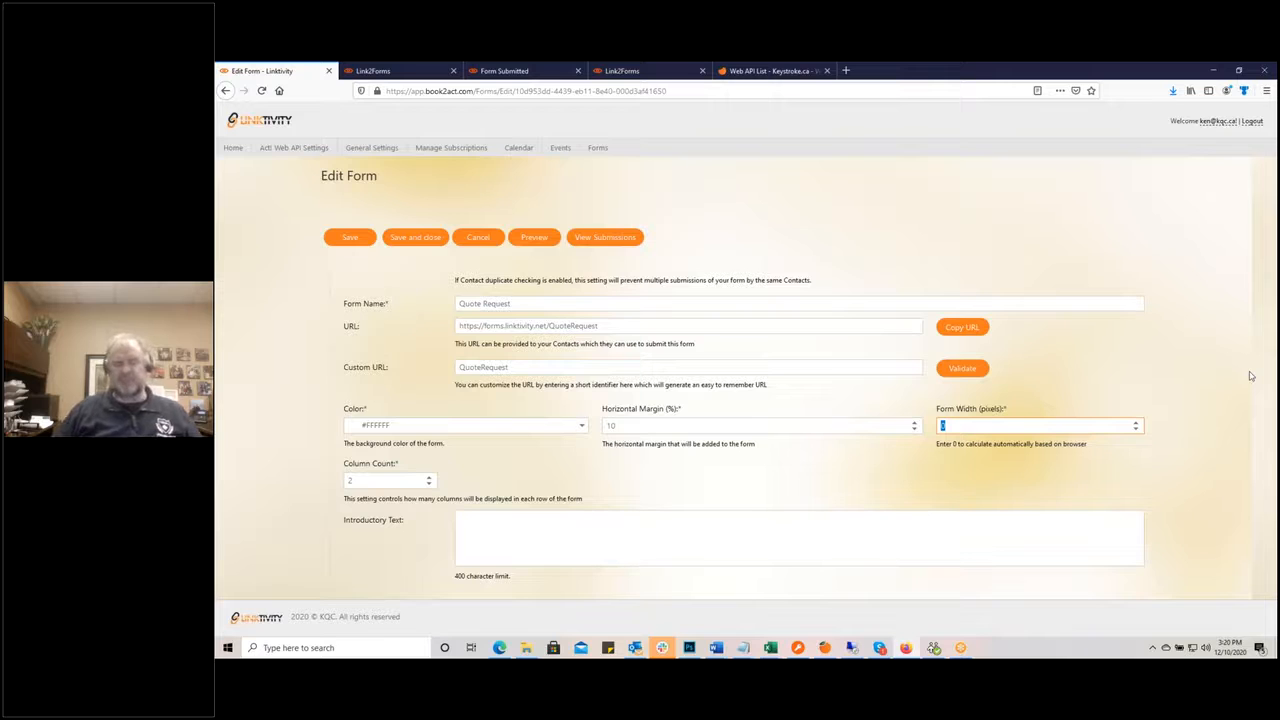
type("800")
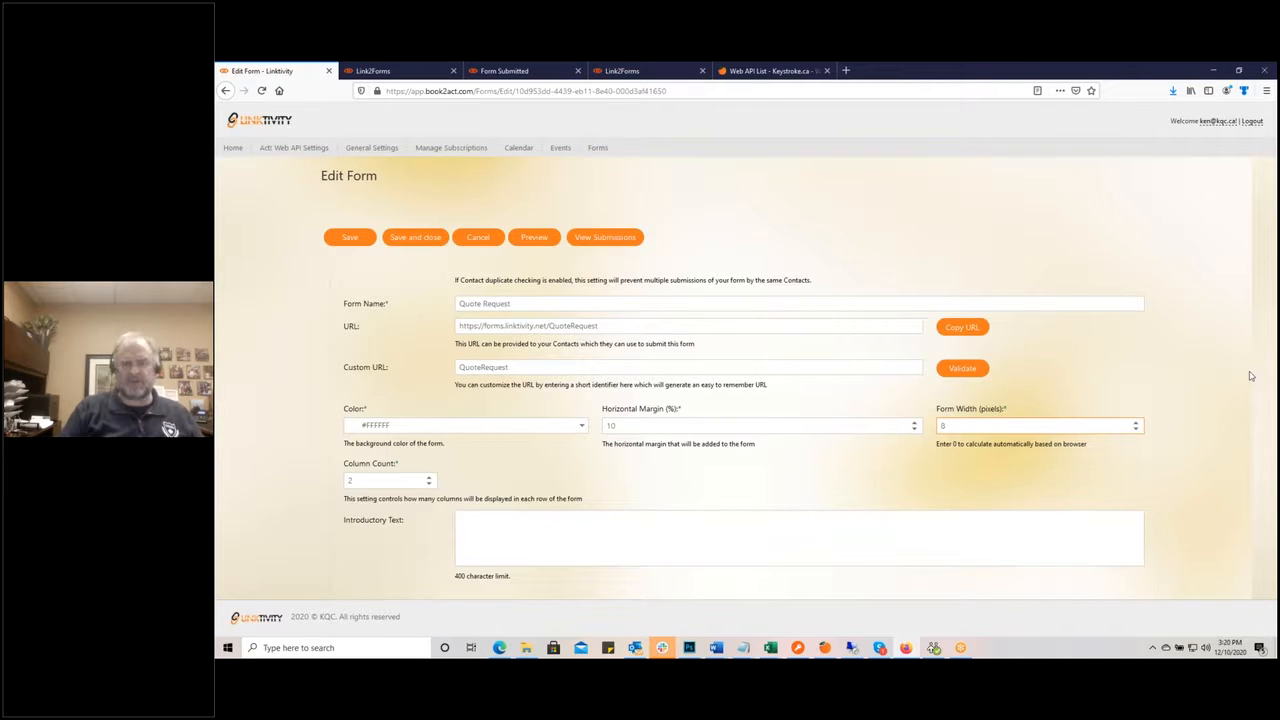
left_click(355, 238)
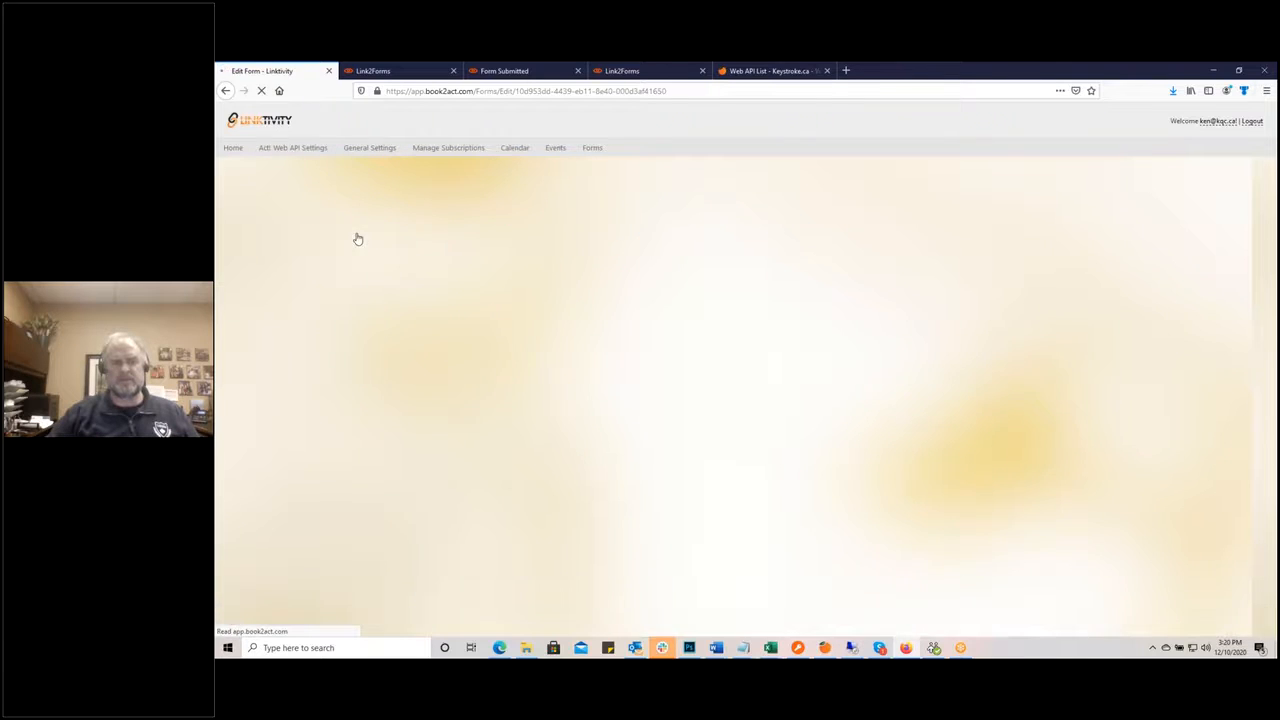
scroll(689, 367, "down", 6)
scroll(689, 367, "up", 3)
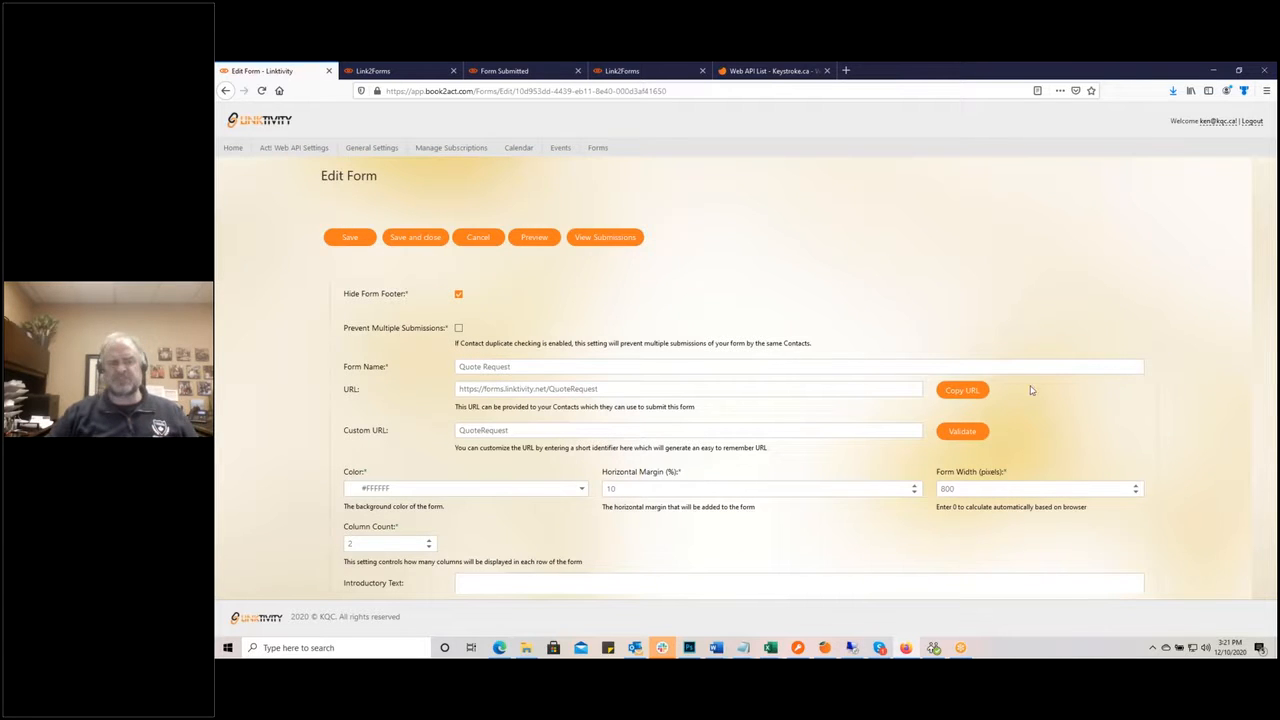
left_click(380, 71)
left_click(262, 92)
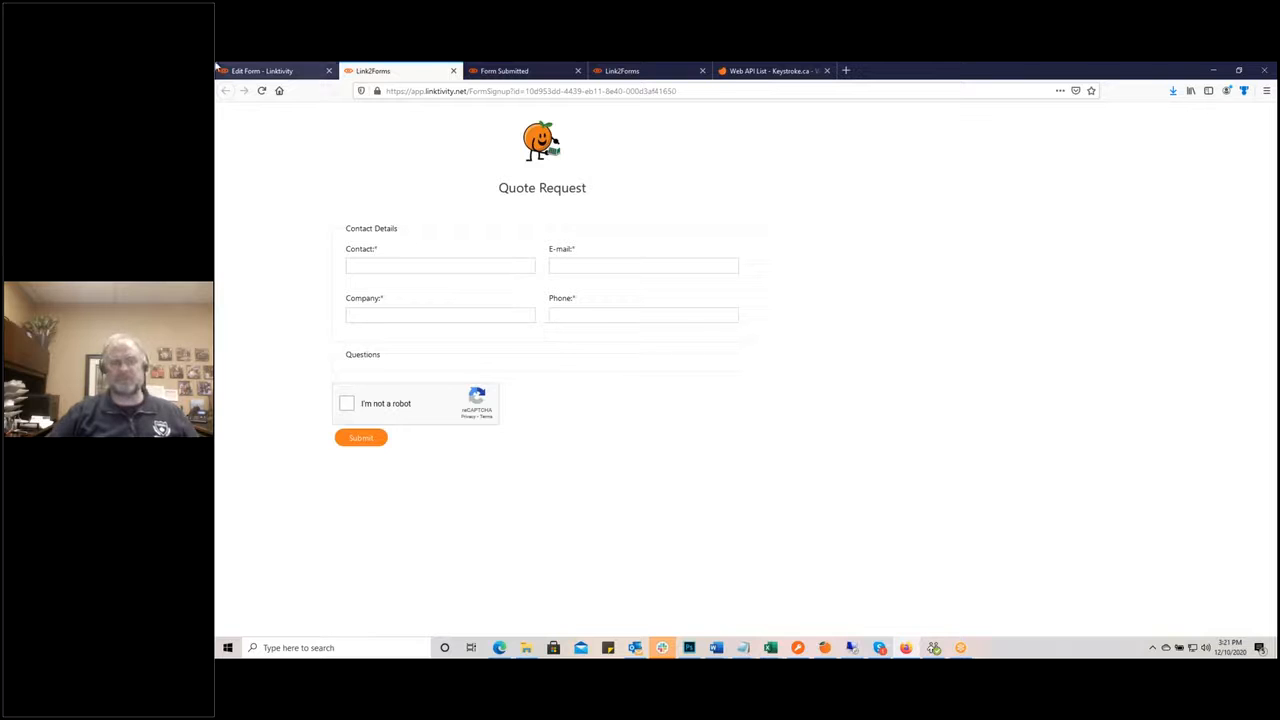
left_click(260, 72)
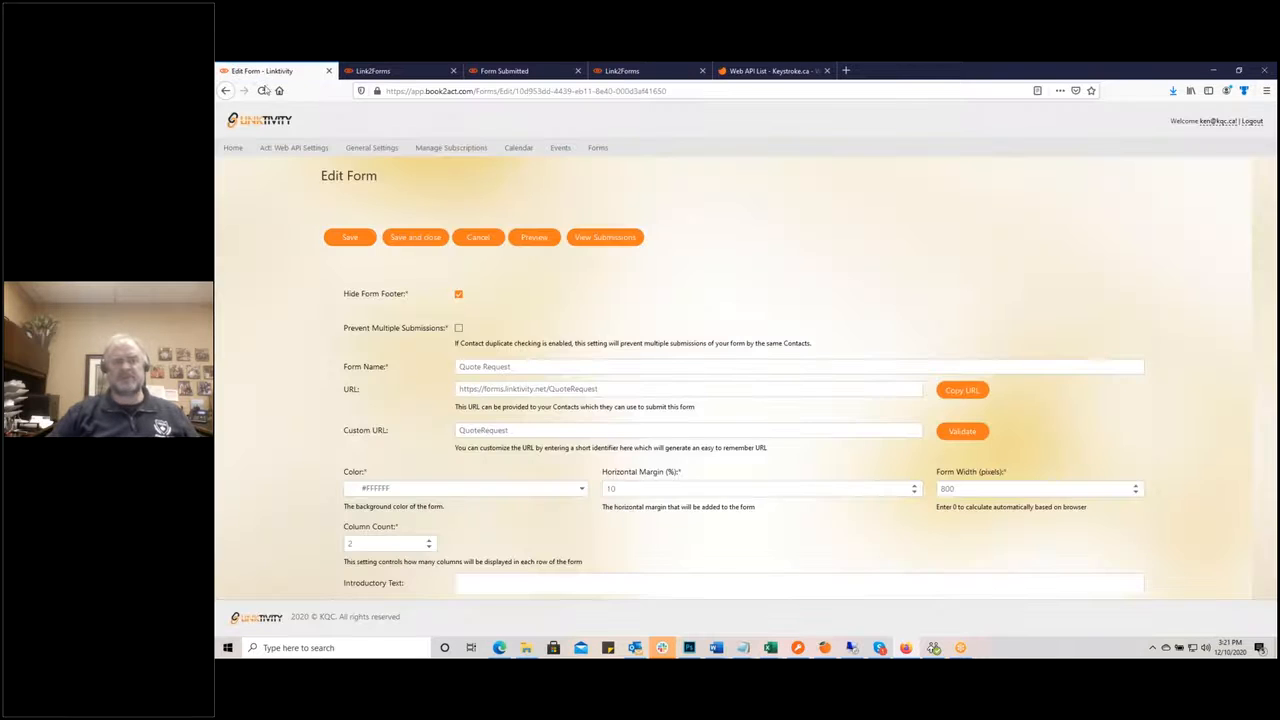
Step: Lower the Horizontal Margin to 0% and save the form settings
left_click(916, 494)
left_click(916, 494)
left_click(916, 494)
left_click(916, 494)
left_click(916, 494)
left_click(917, 496)
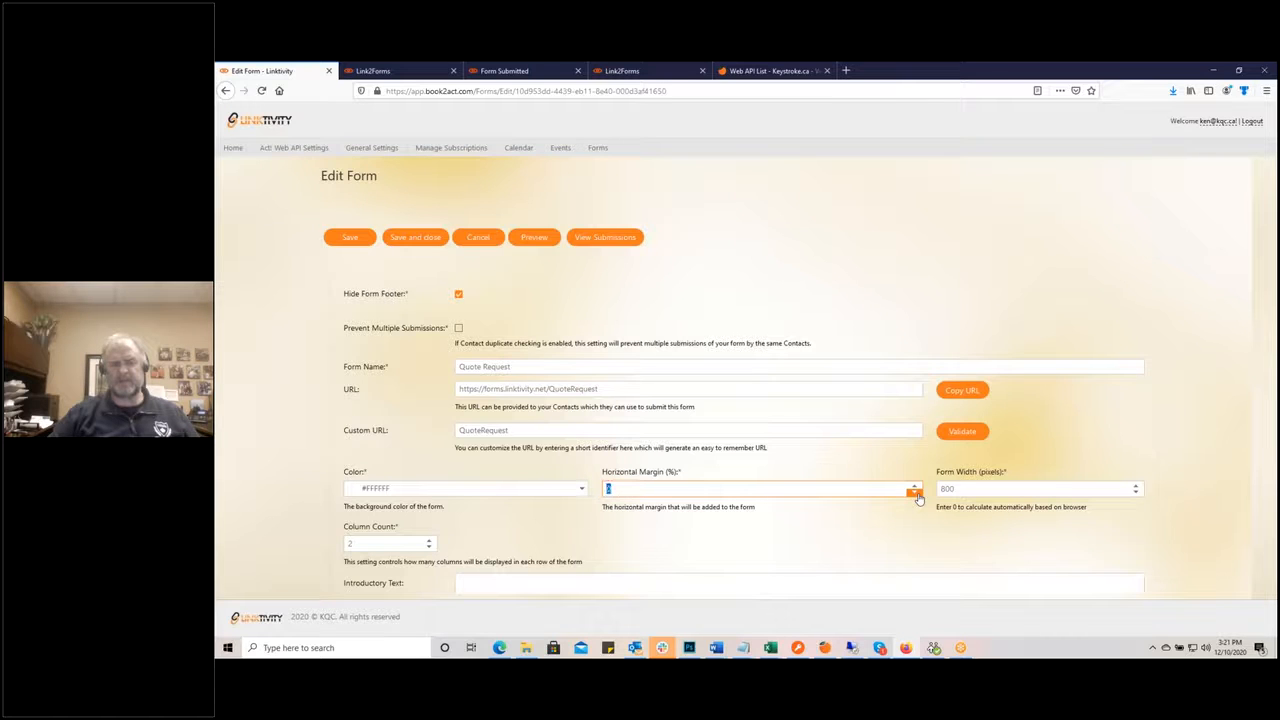
left_click(348, 244)
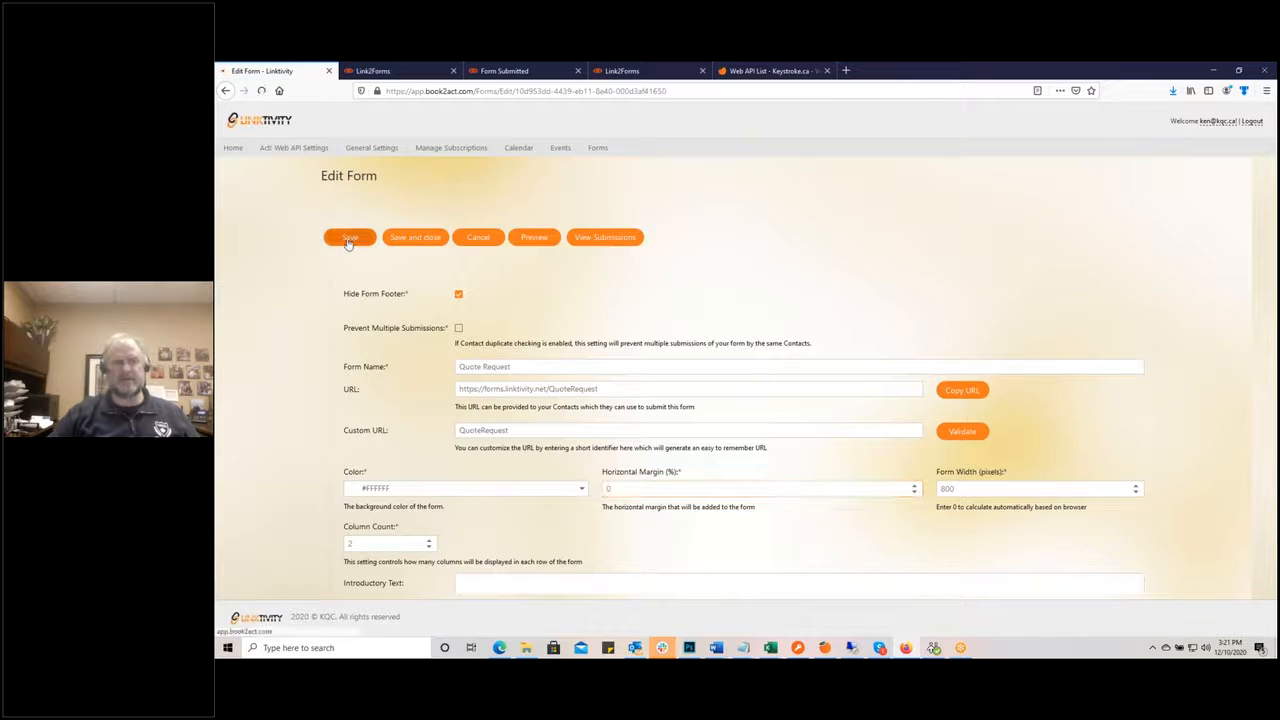
Step: Reload the live preview to check the zero-margin layout, then return to the form settings
left_click(405, 70)
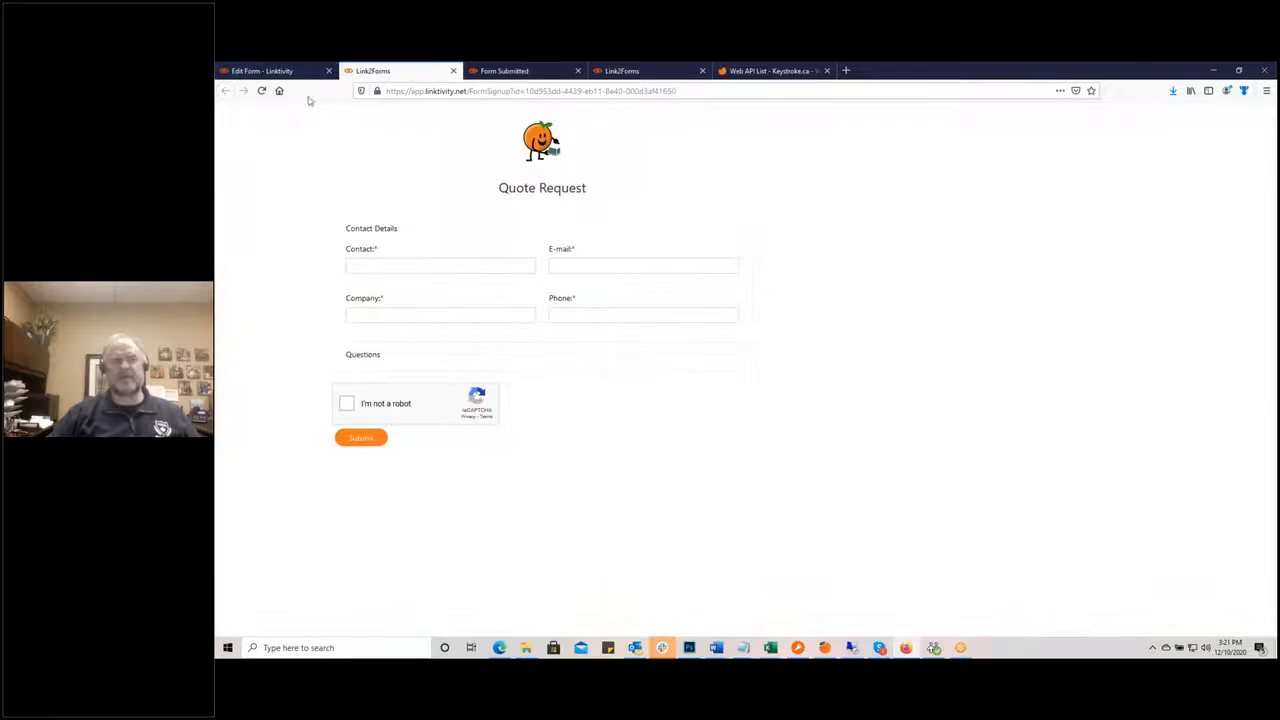
left_click(262, 91)
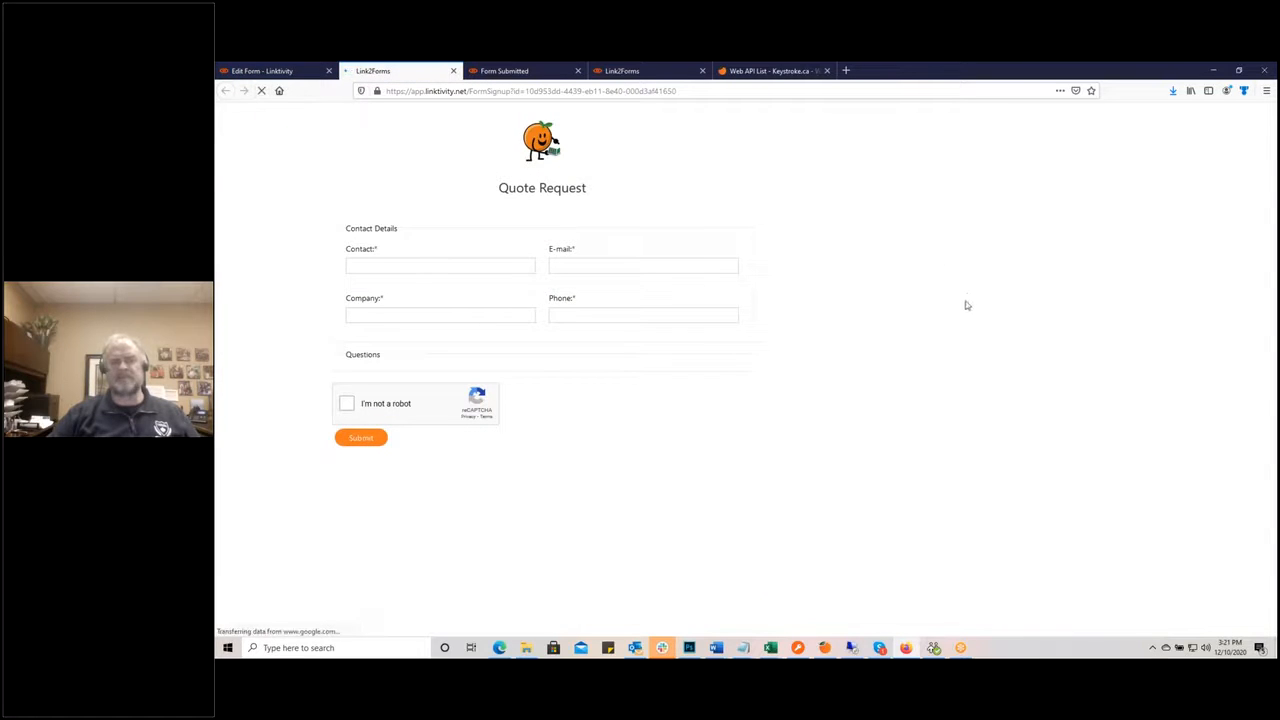
left_click(290, 72)
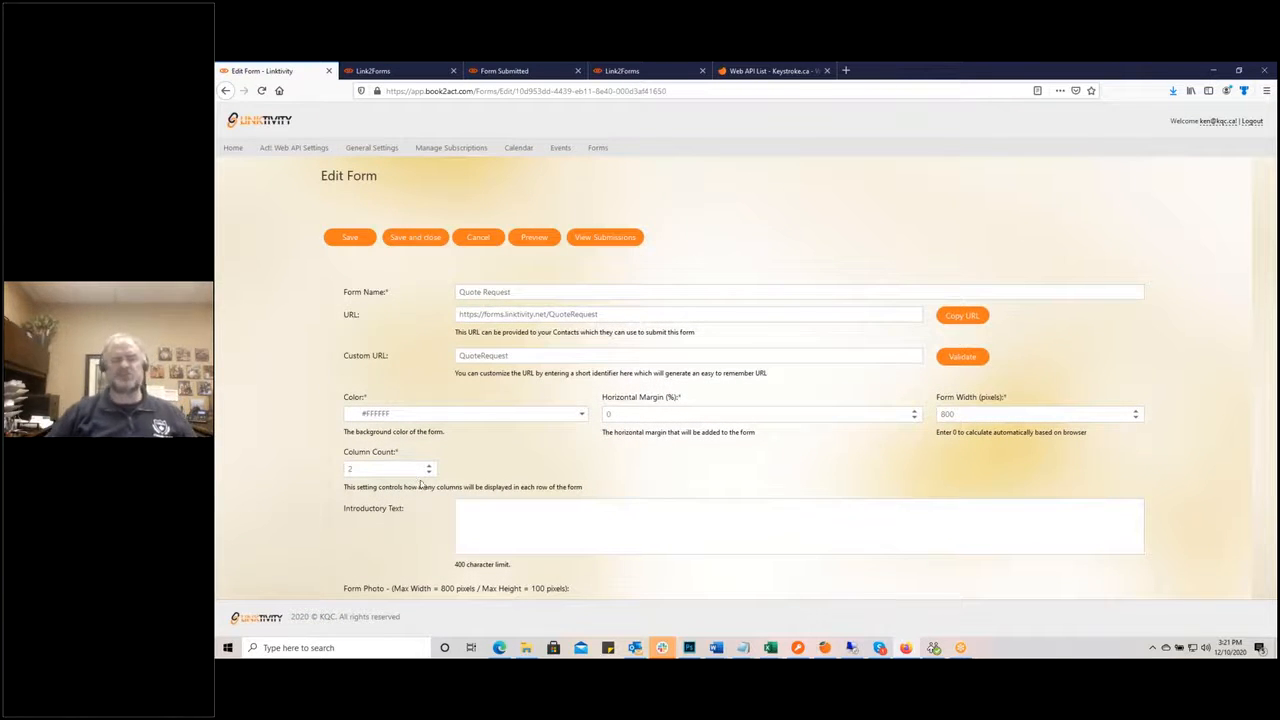
left_click(388, 72)
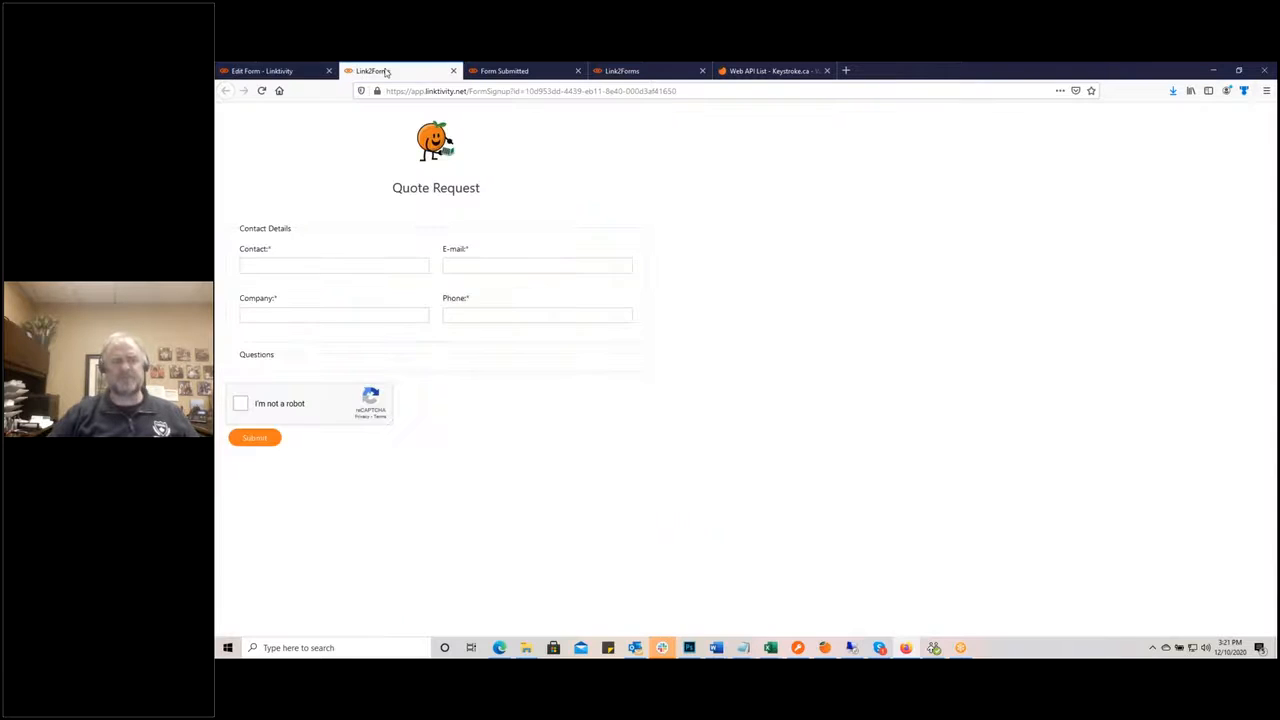
left_click(285, 71)
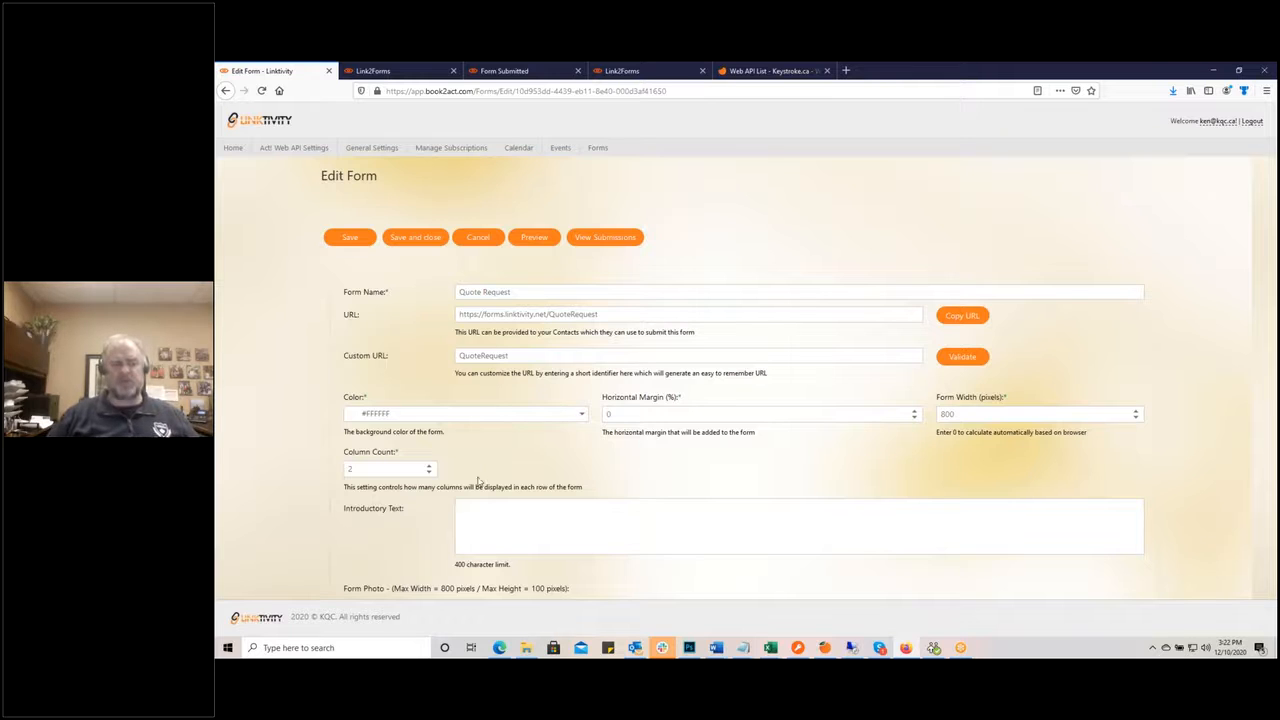
Step: Type 'This is a test of the introduction text for this webinar' as the form's introductory text
left_click(470, 514)
scroll(1083, 503, "down", 1)
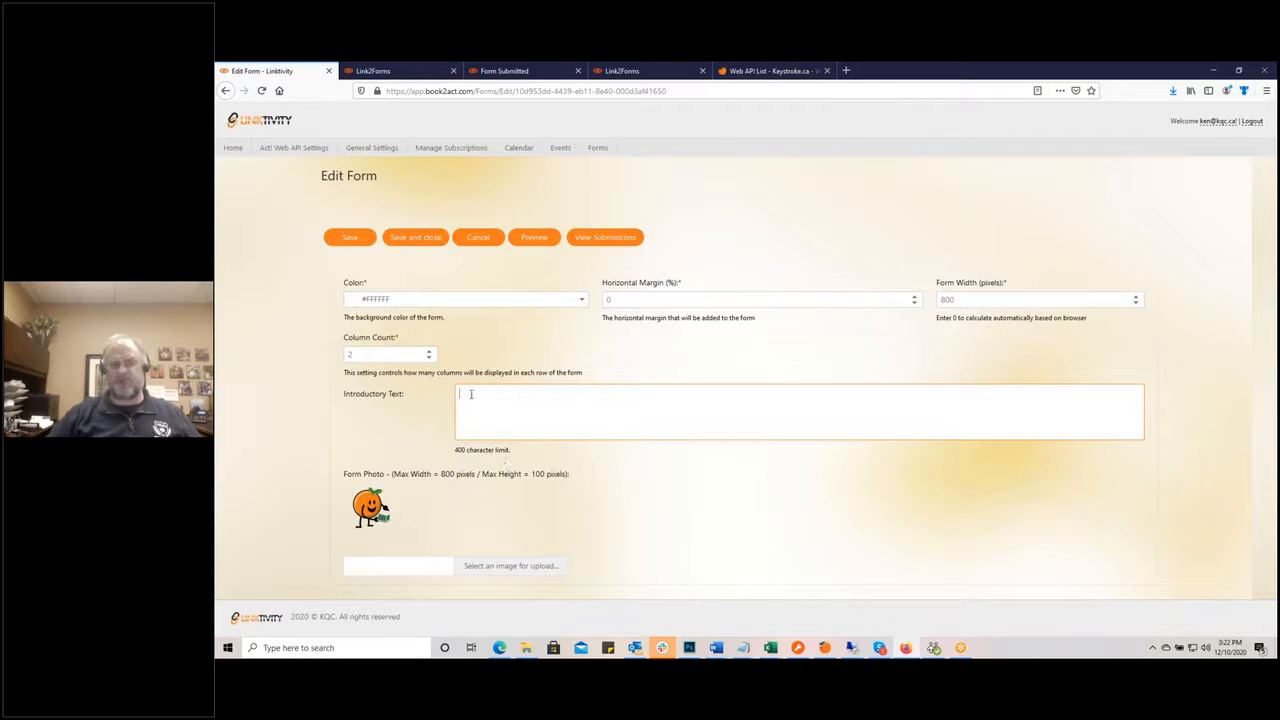
type("This is a test of the intro")
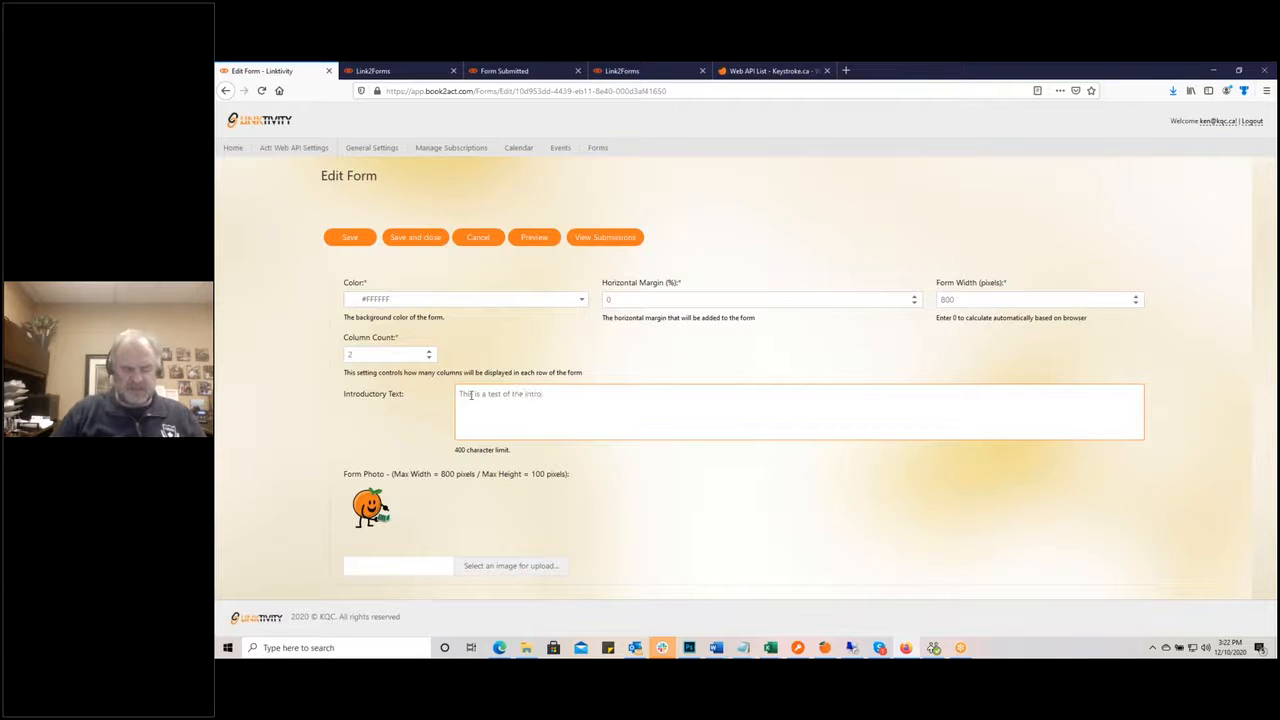
type("duction tex")
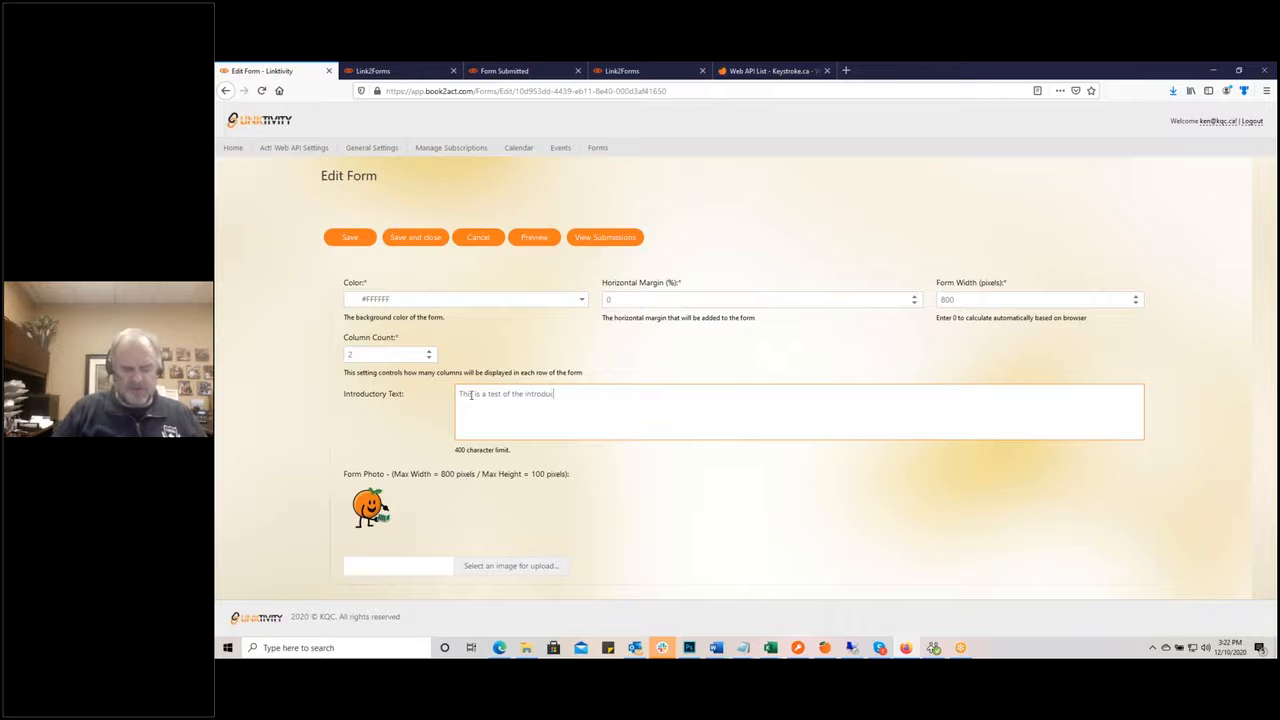
type("t for this webinar")
Step: Save the Quote Request form settings with the new introductory text
left_click(348, 240)
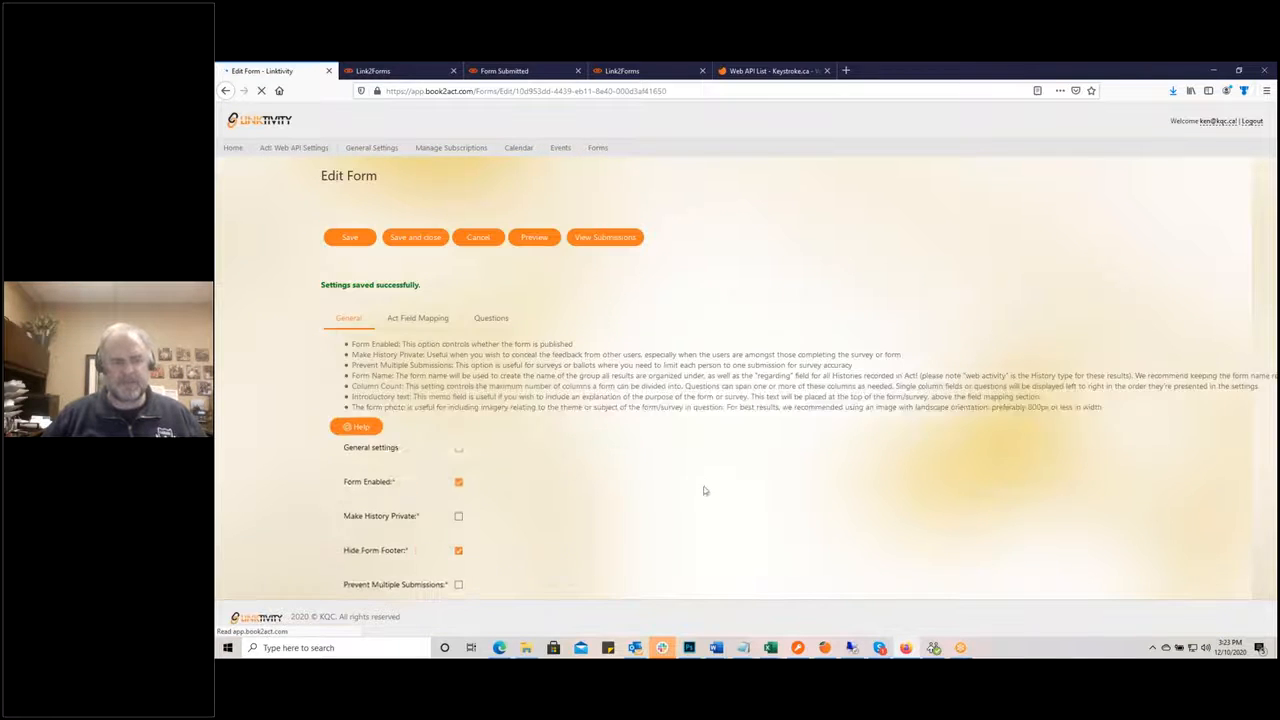
scroll(705, 491, "down", 5)
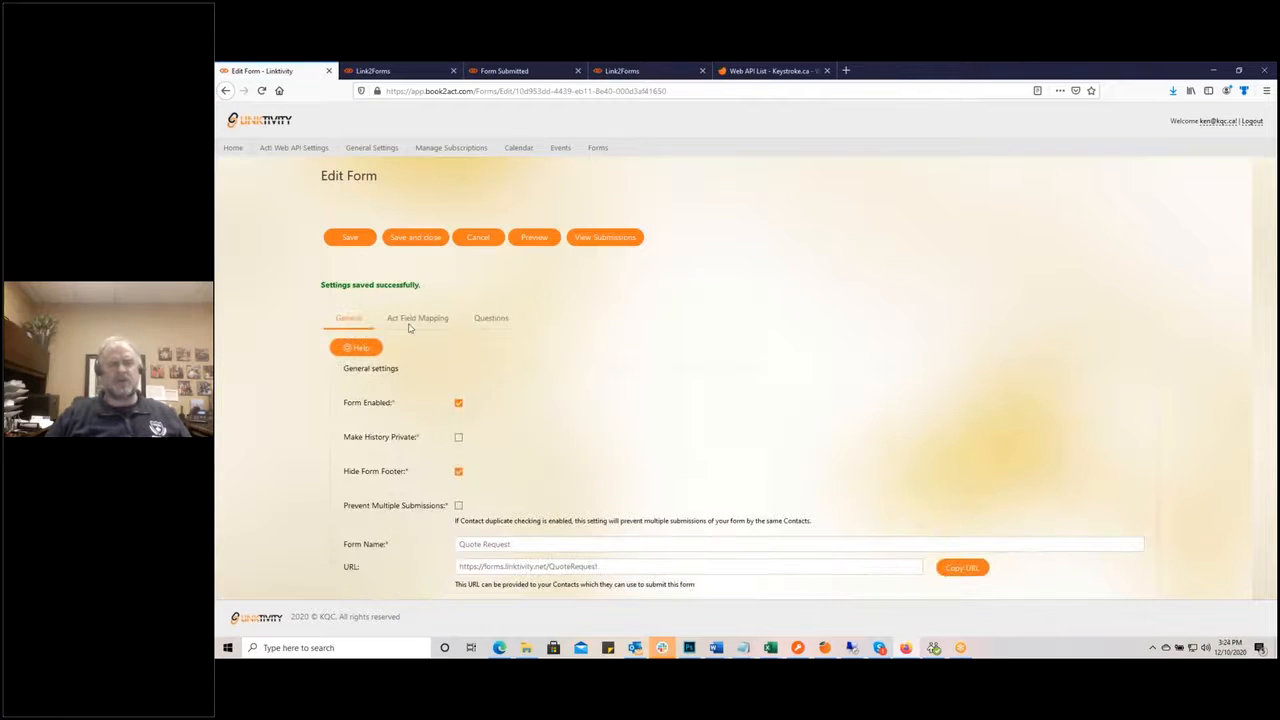
Step: Show the Act! Field Mapping for Contact, E-mail, Company and Phone
left_click(419, 320)
scroll(580, 346, "down", 1)
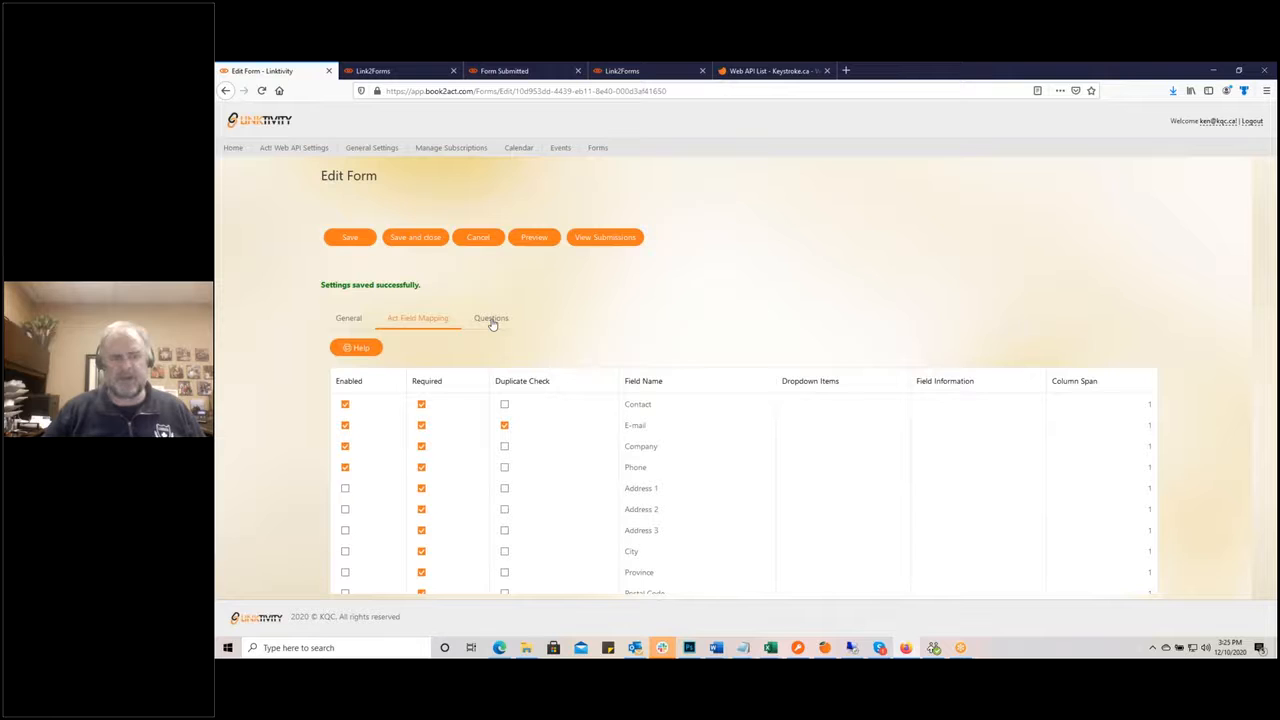
Step: Start a new question labelled 'What product or service are you interested in' from the Questions tab
left_click(491, 320)
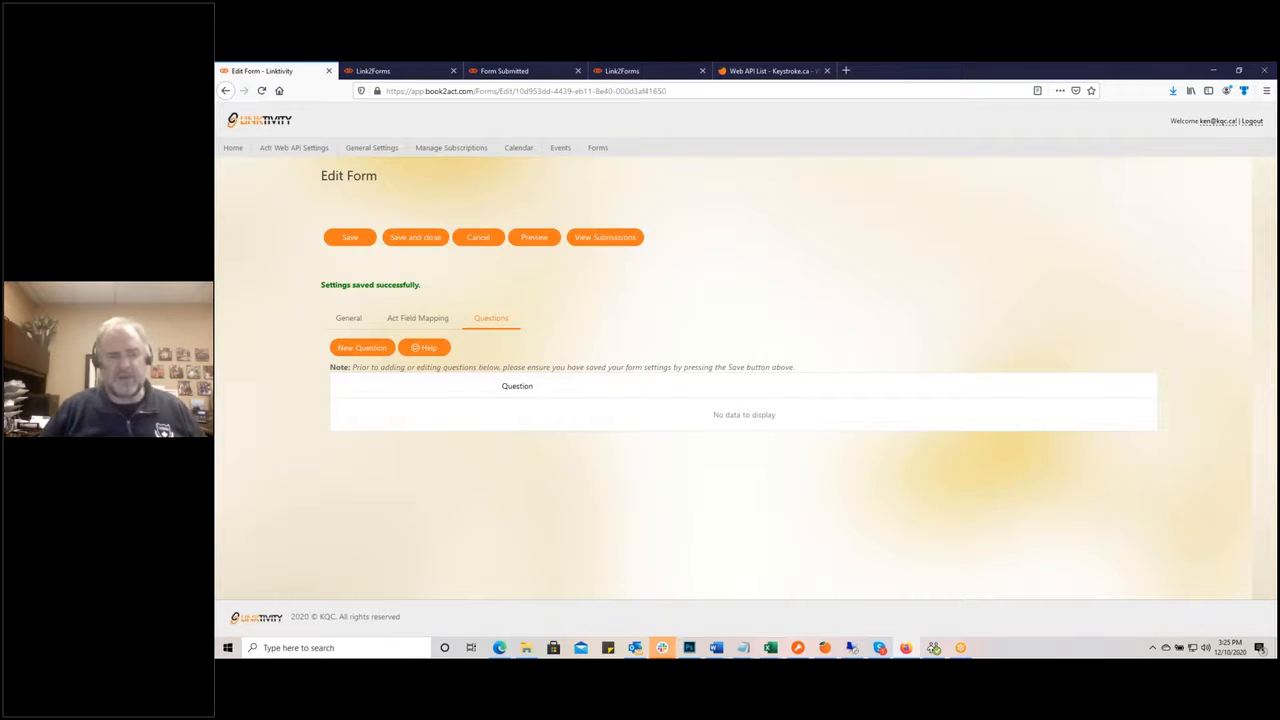
left_click(363, 349)
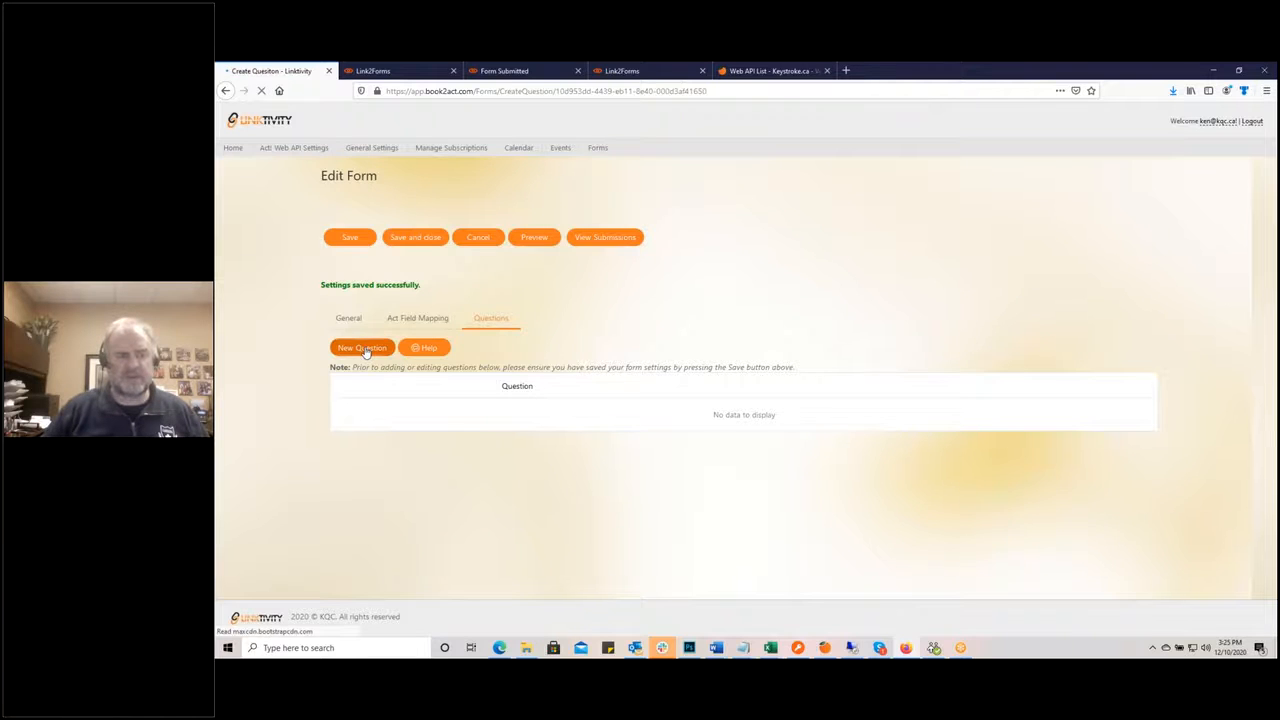
left_click(369, 238)
type("What product or service are you interested in?")
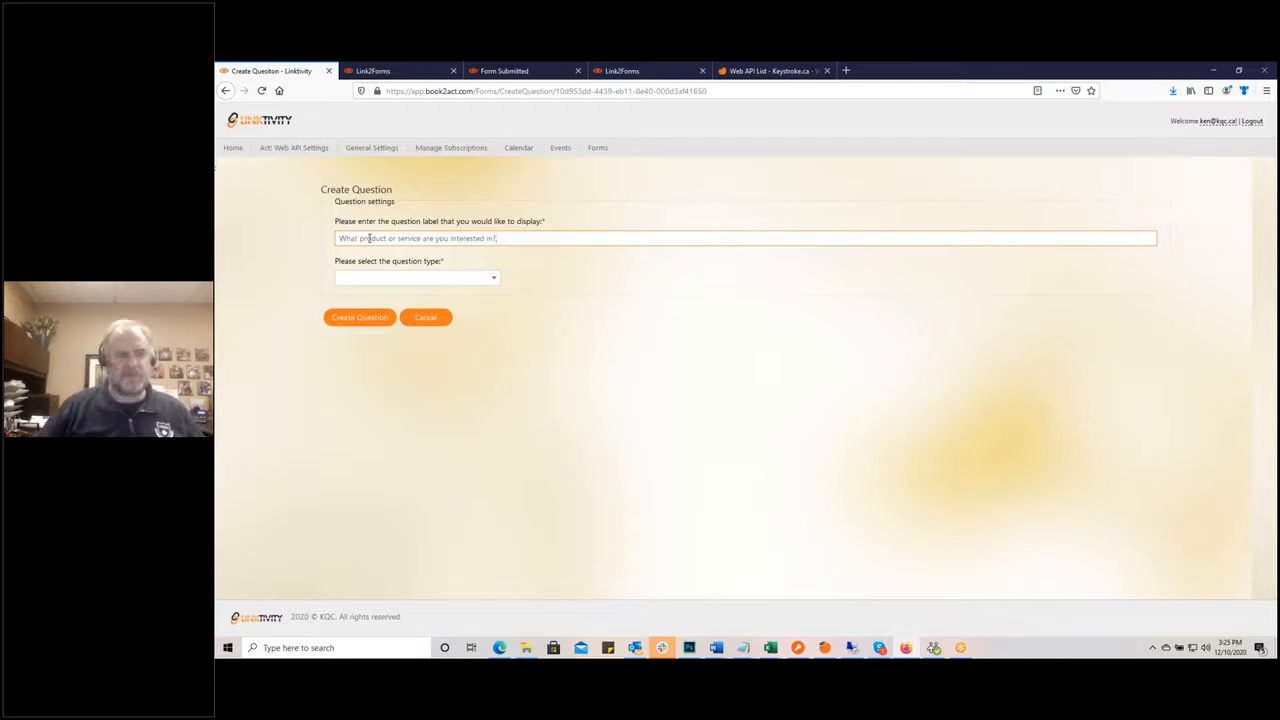
Step: Browse the question-type list for the product/service question, leaving the type unchosen
left_click(492, 278)
mouse_move(496, 315)
left_mouse_down()
mouse_move(497, 346)
mouse_move(496, 307)
left_mouse_up()
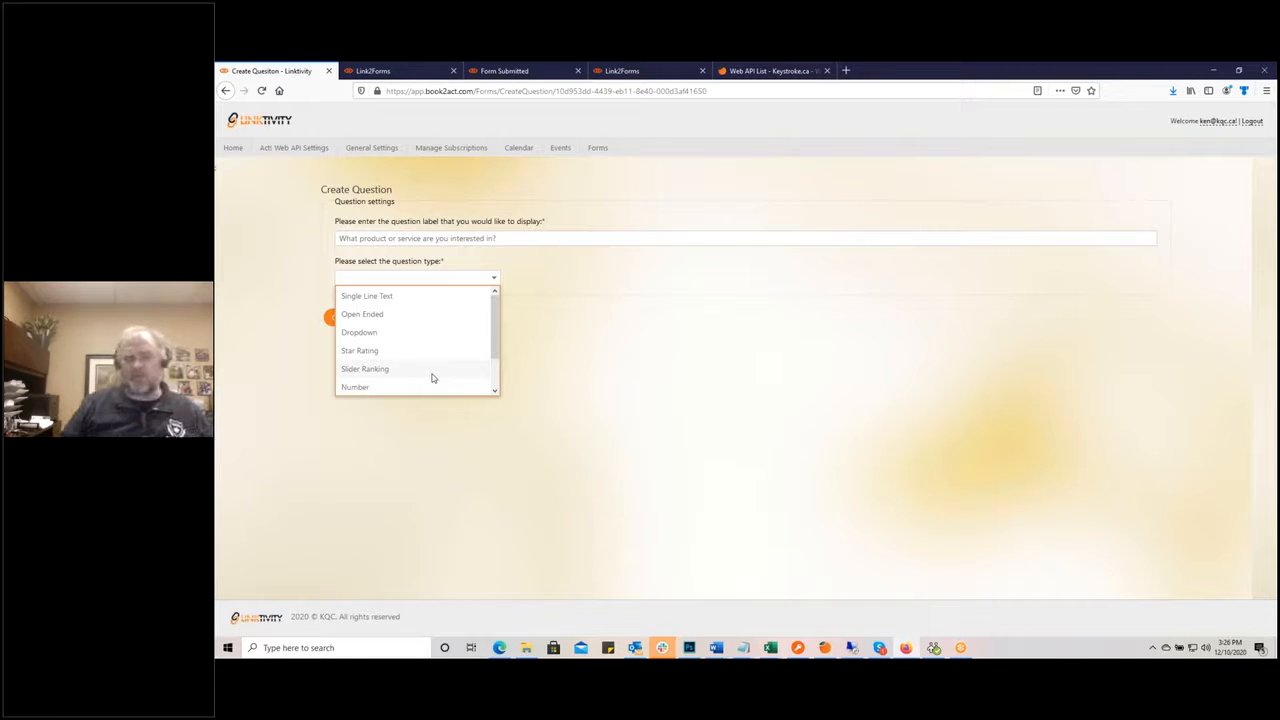
left_click(494, 392)
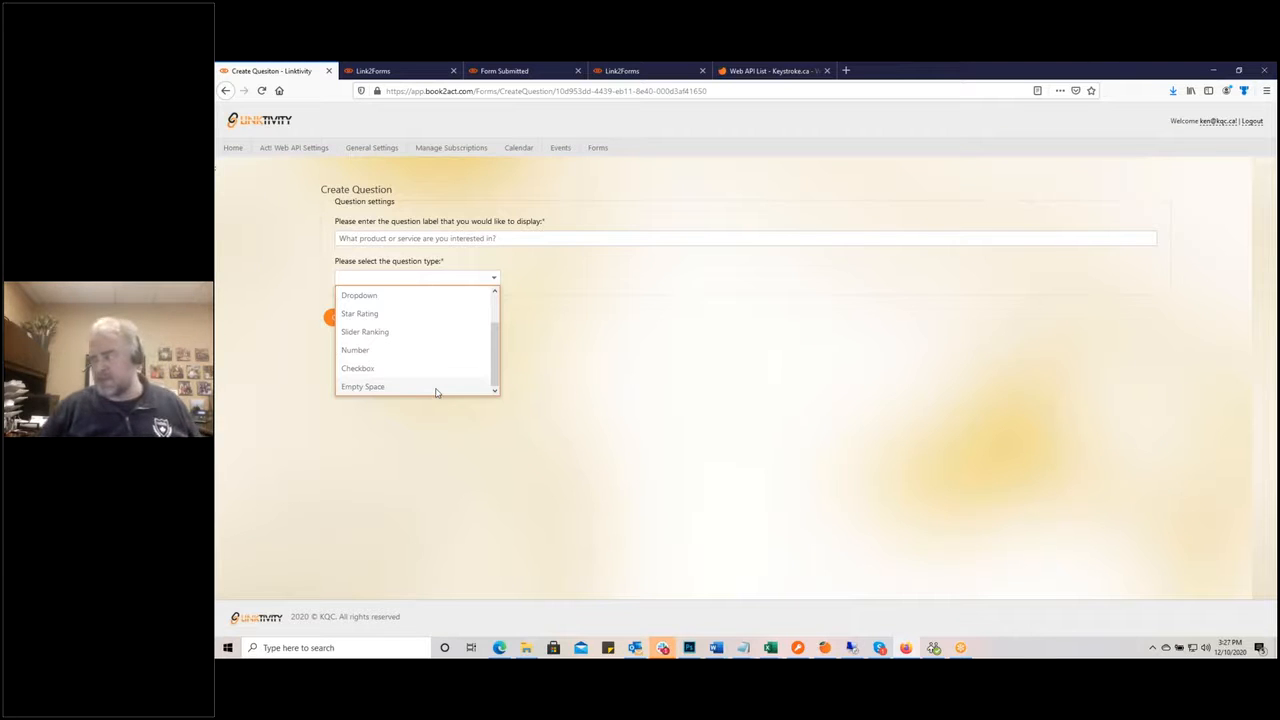
left_click(606, 344)
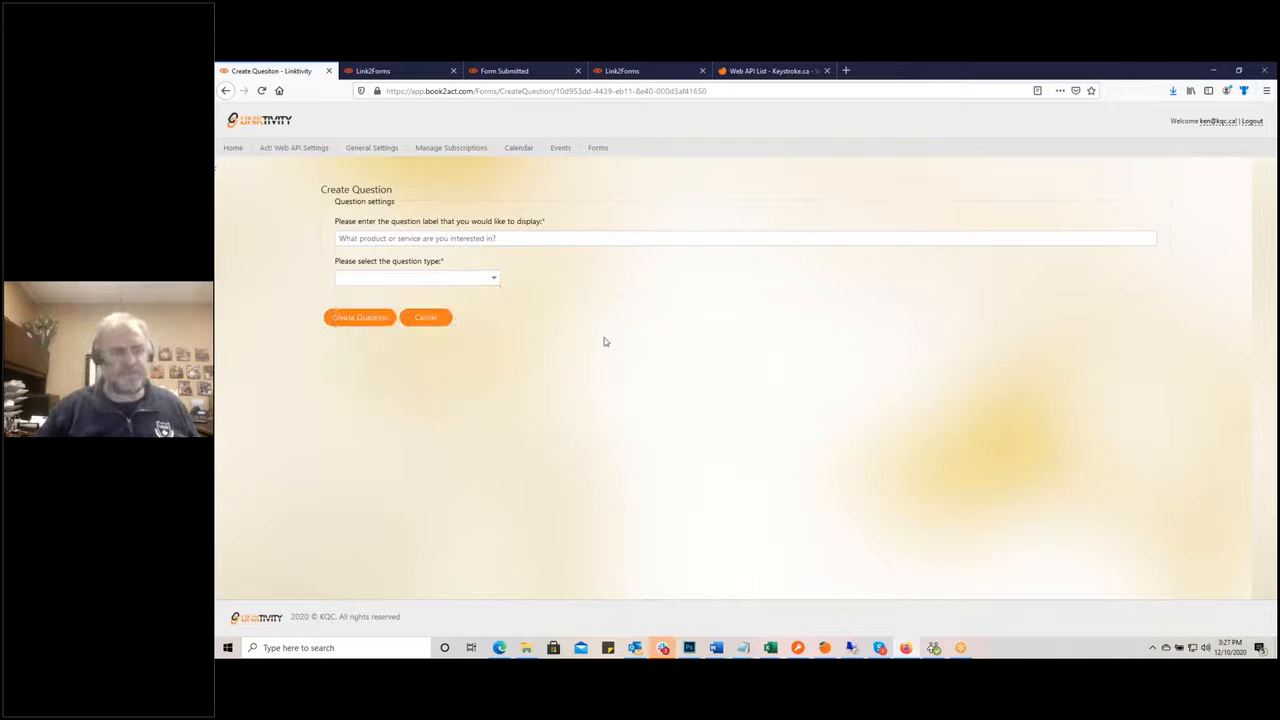
left_click(494, 278)
Step: Create the question as a required Dropdown spanning 2 columns
left_click(403, 297)
left_click(367, 324)
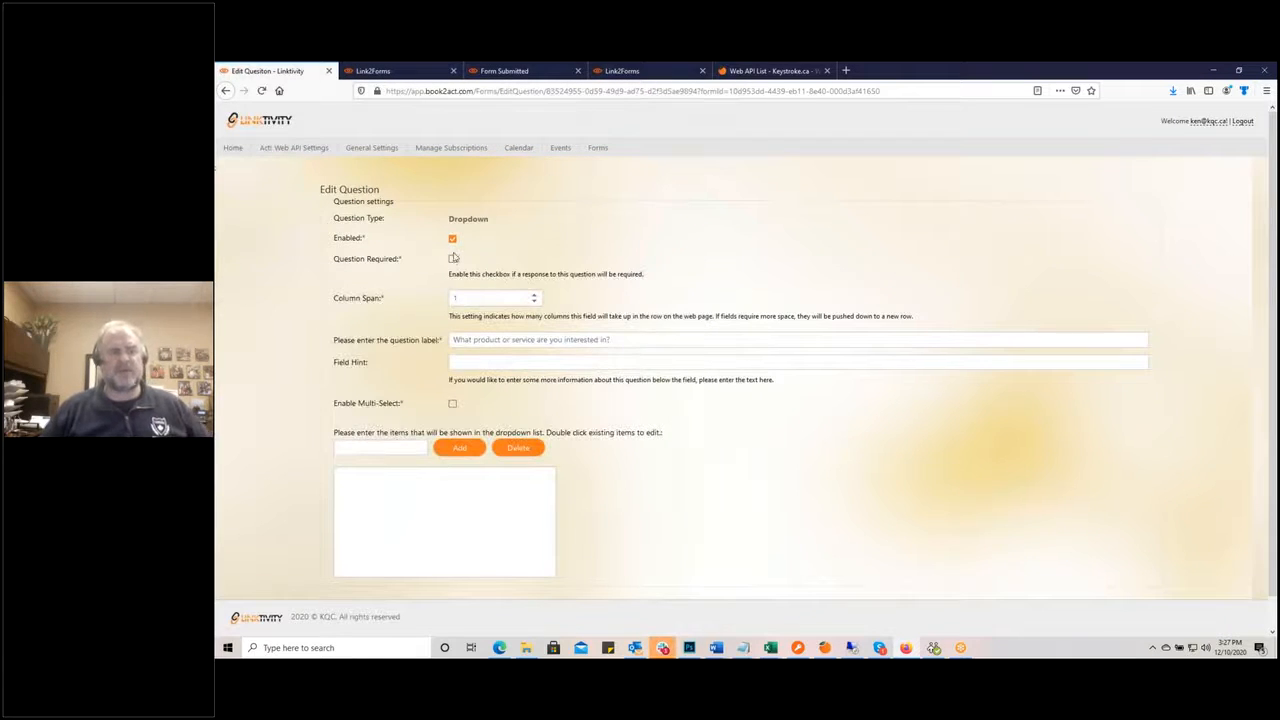
left_click(452, 259)
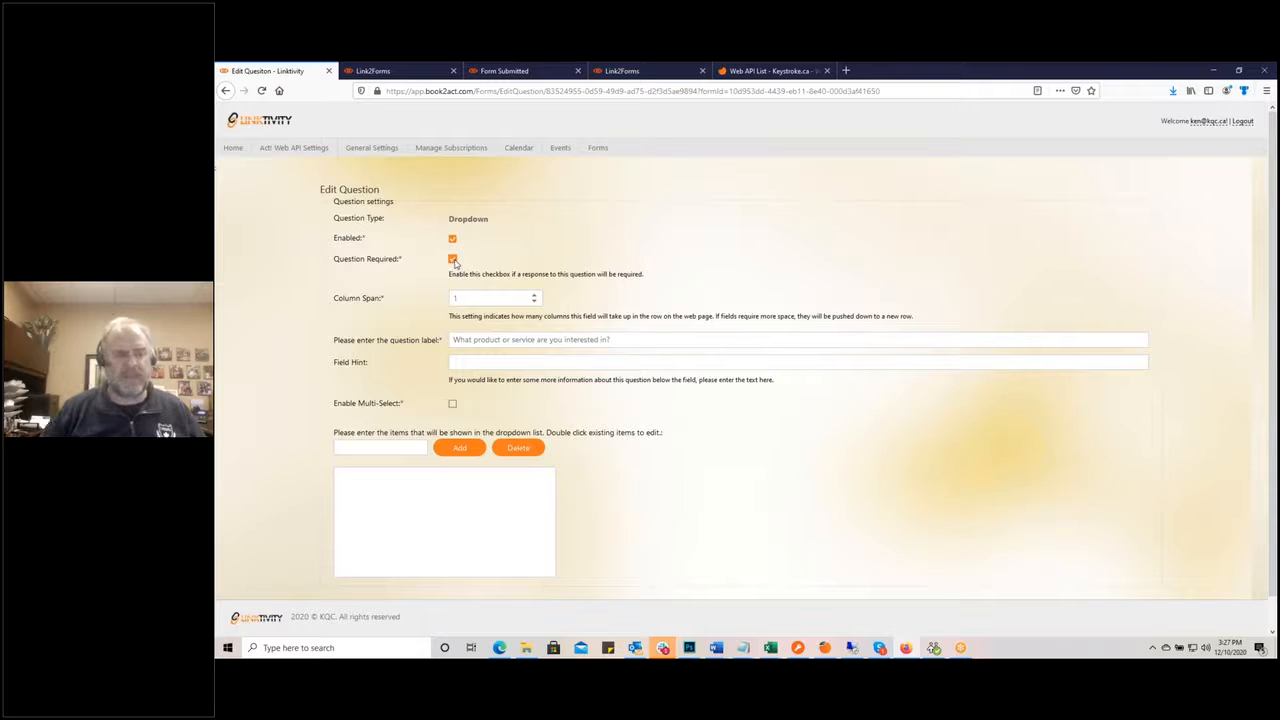
left_click(536, 296)
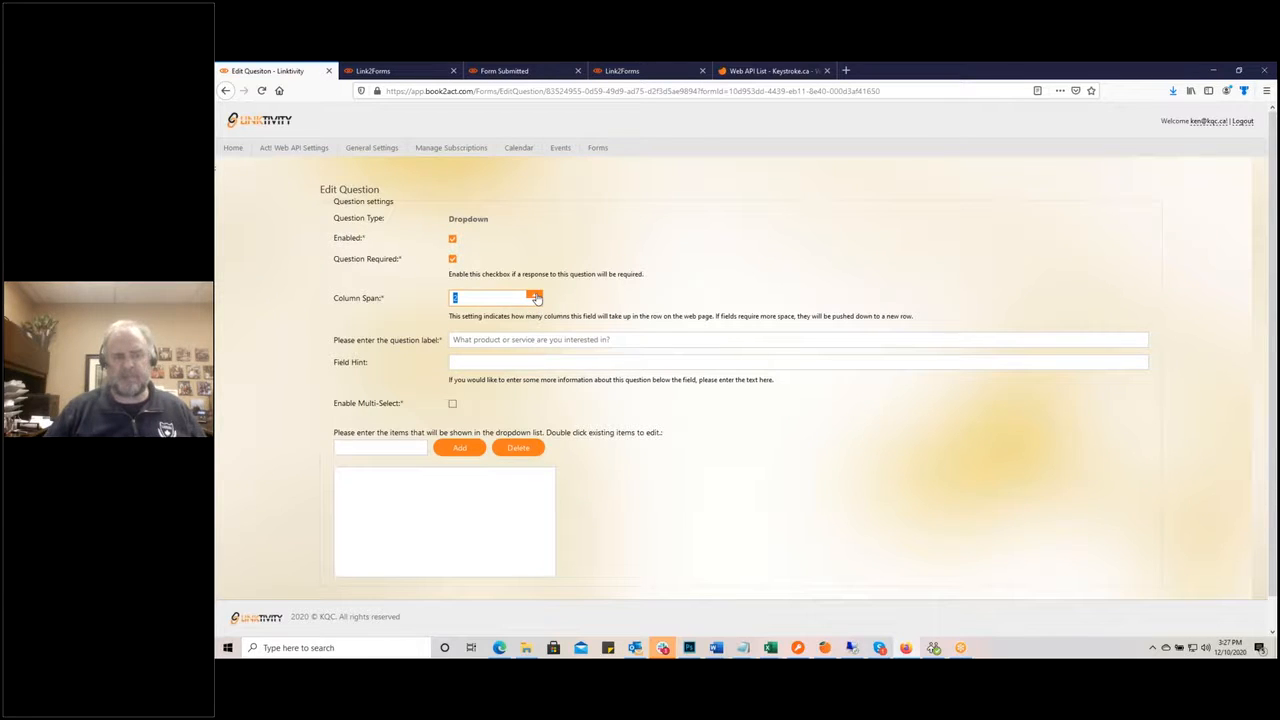
left_click(476, 364)
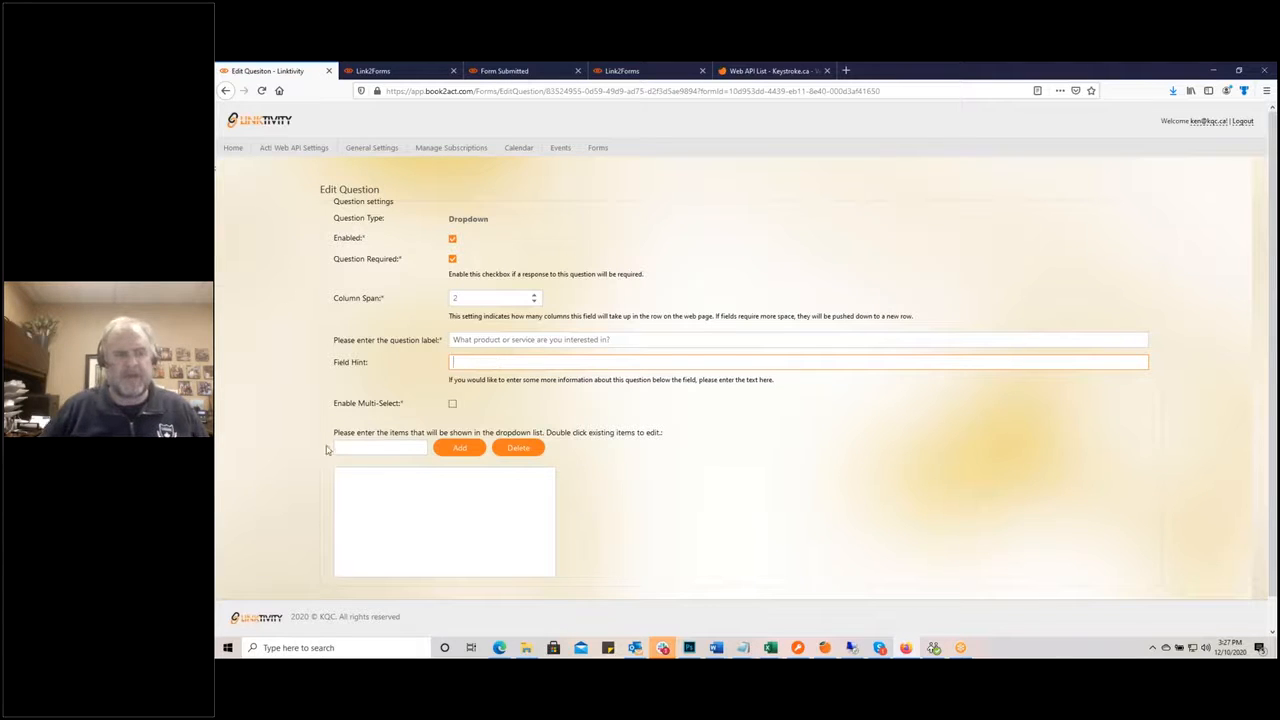
Step: Add dropdown items Act! CRM, Hosting and Marketing Automation
left_click(372, 446)
type("Act! CRM")
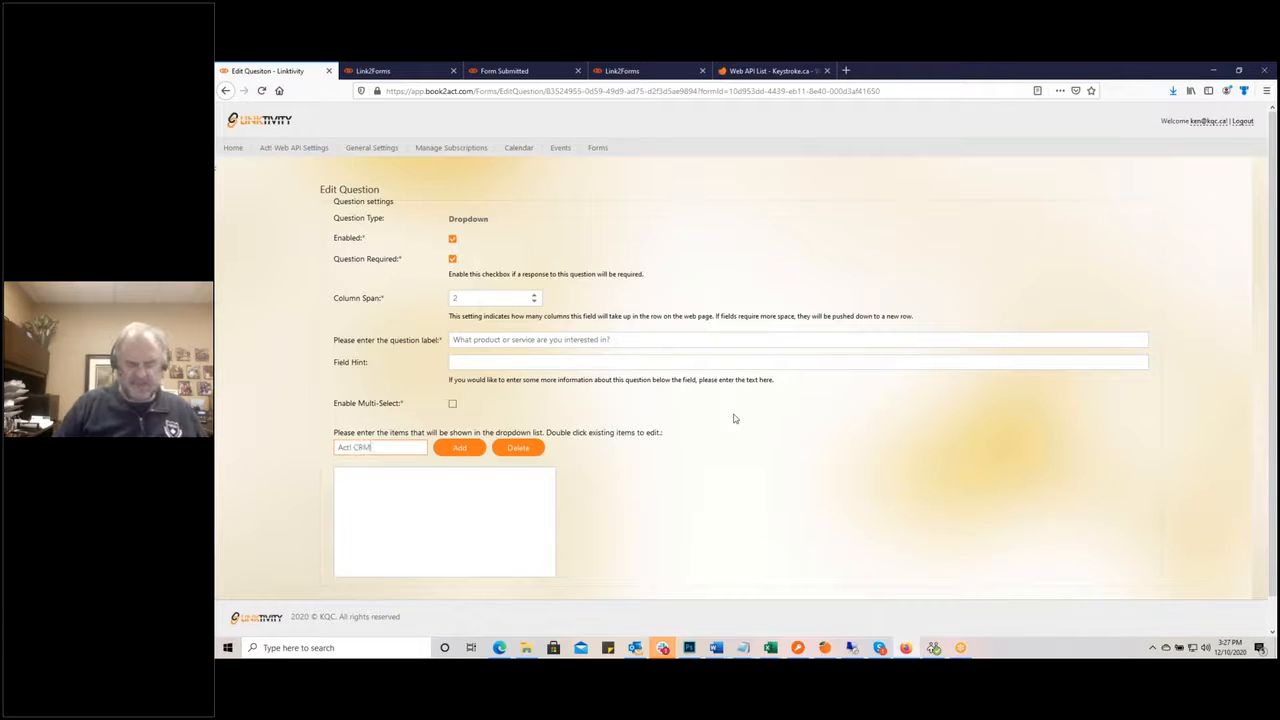
left_click(458, 447)
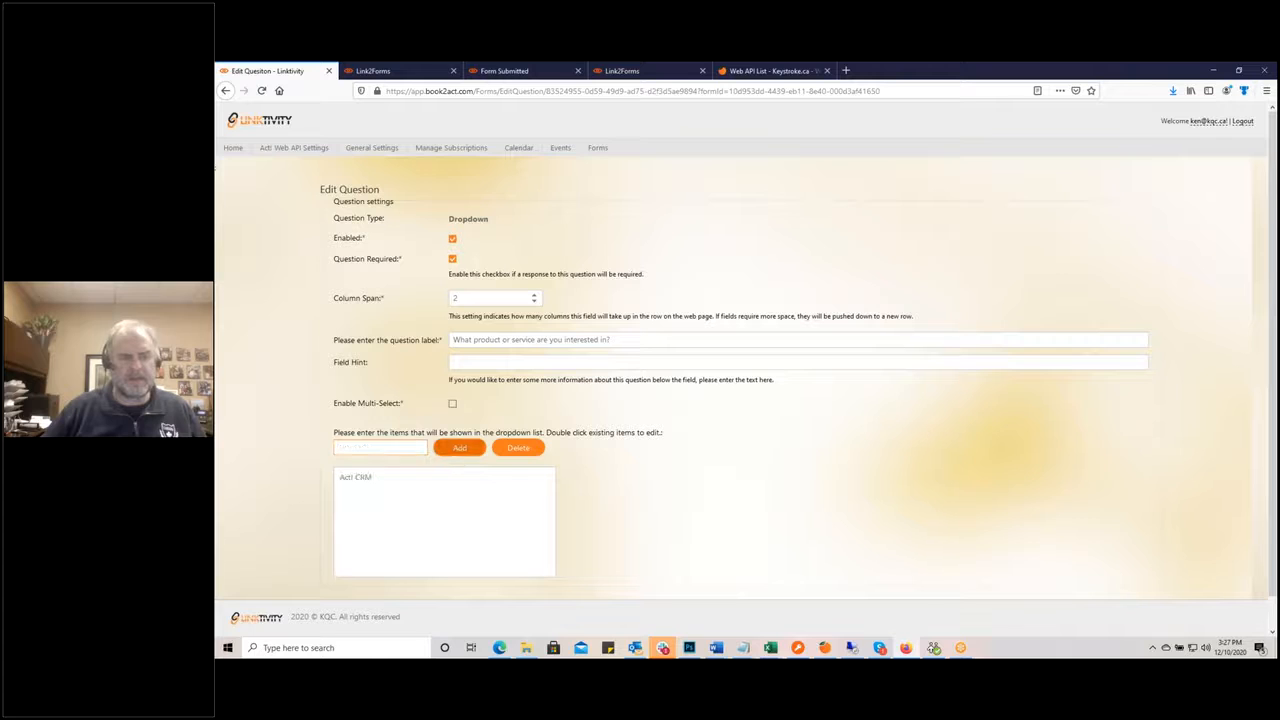
left_click(368, 449)
type("Hosting")
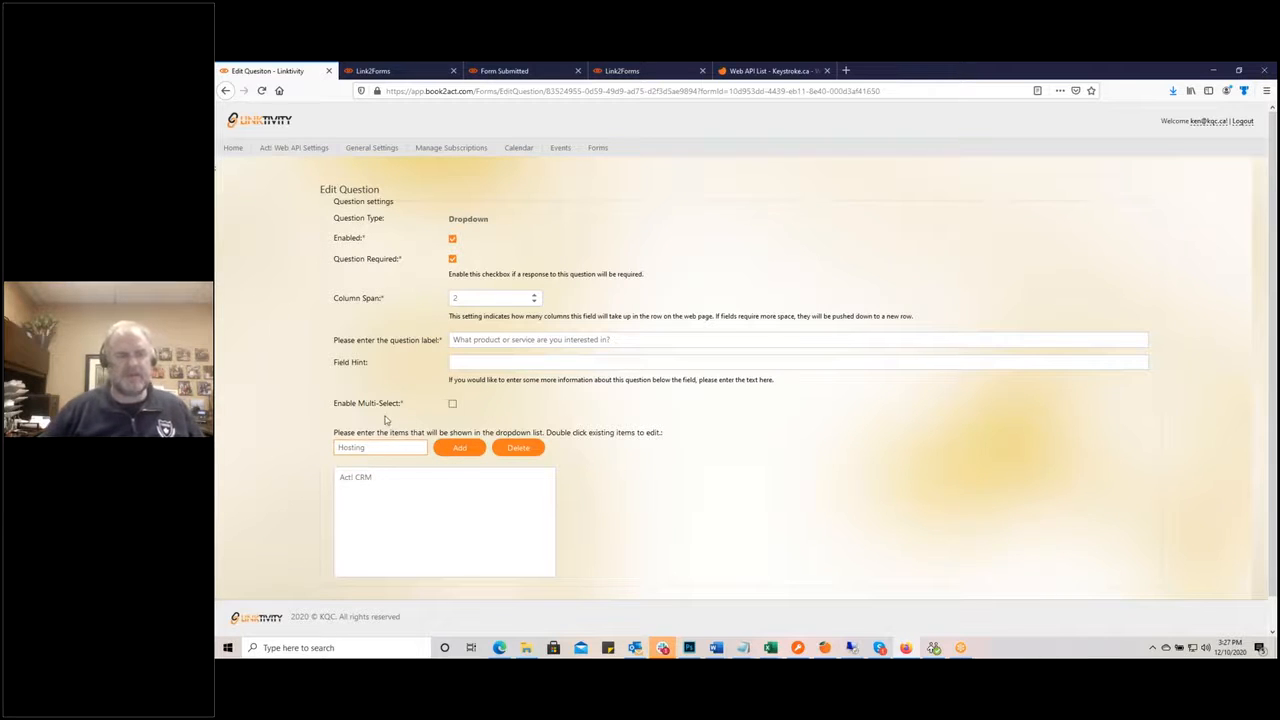
left_click(442, 452)
left_click(357, 448)
type("Ma")
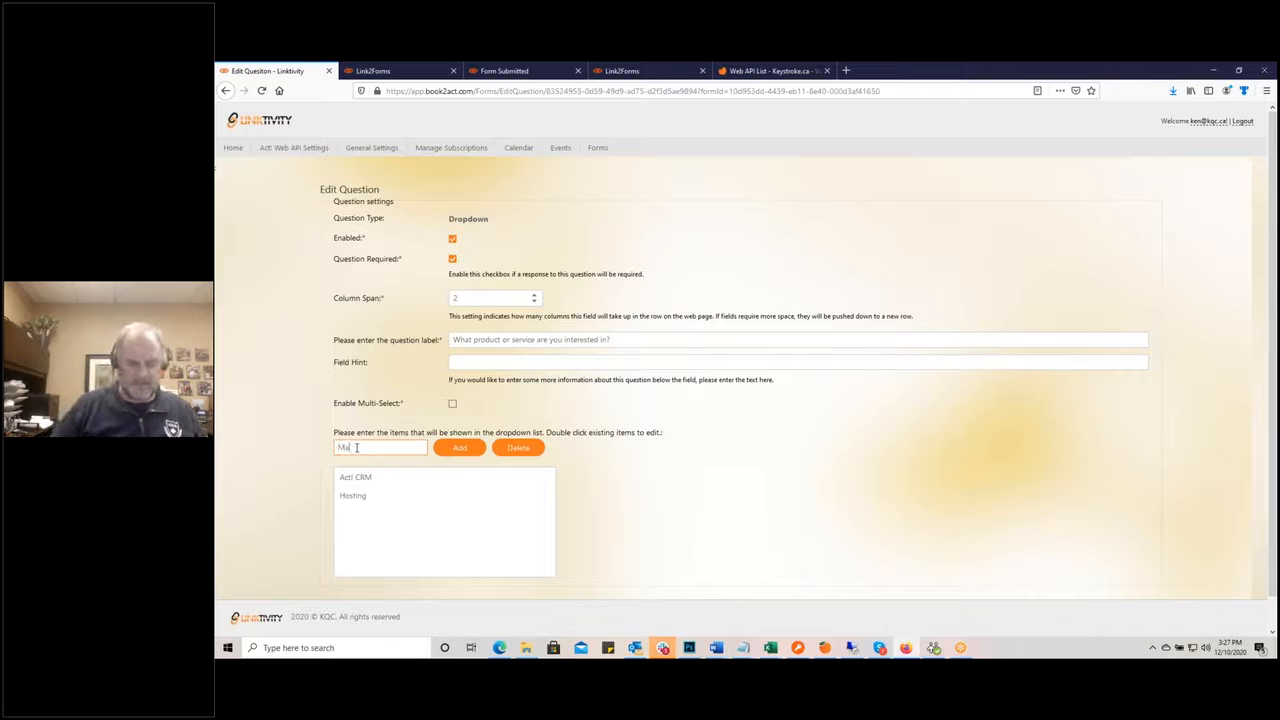
type("rketing Automation")
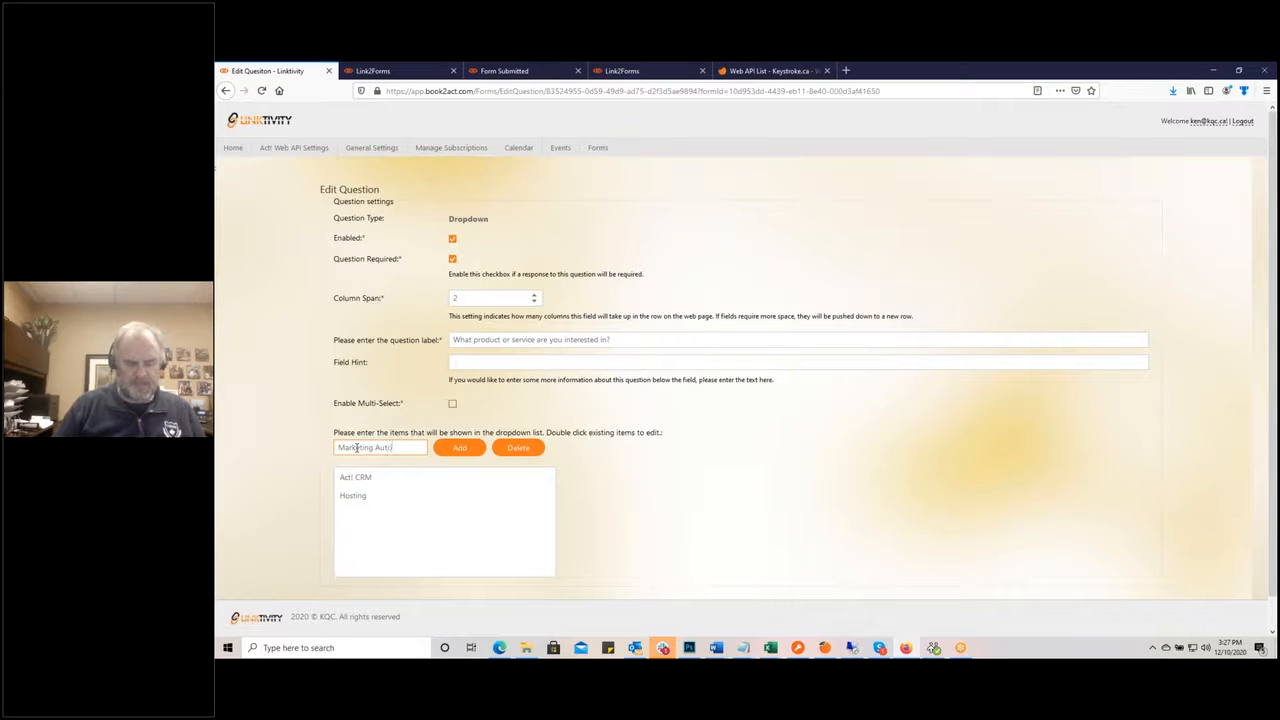
left_click(459, 447)
Step: Add dropdown items Website Design, SEO/SEM and Technical Support
type("Web")
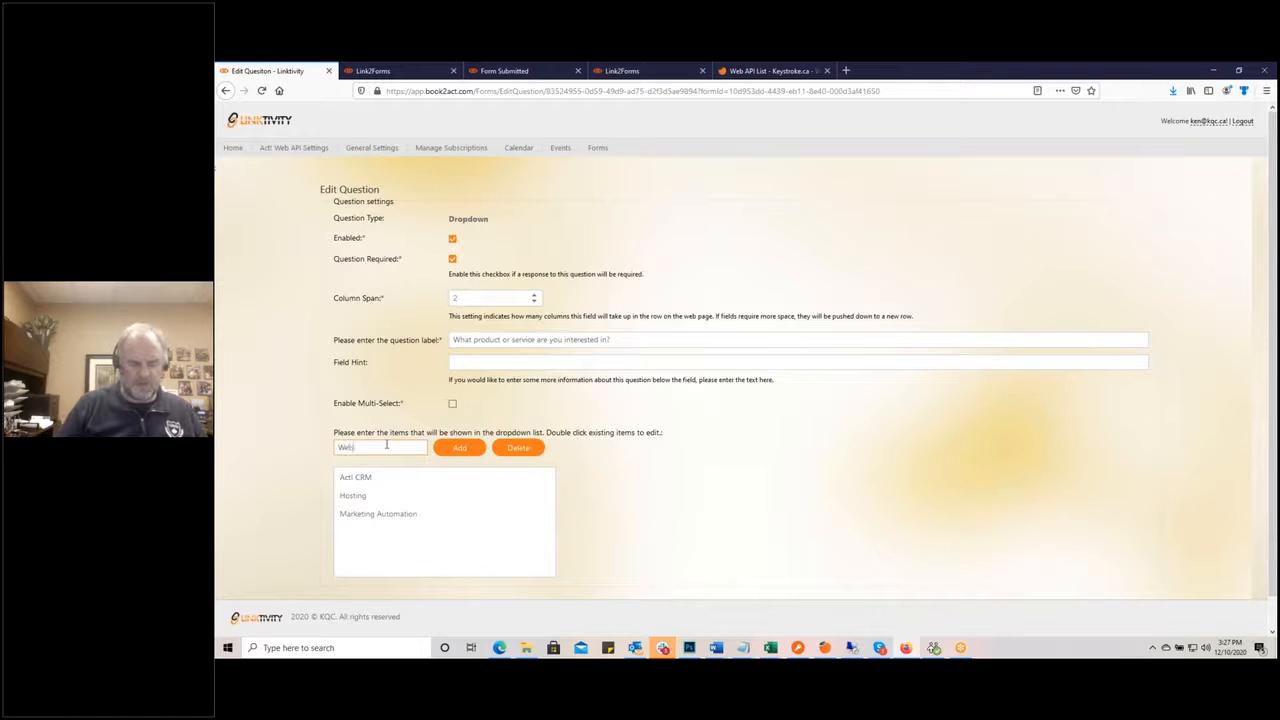
type("site Design")
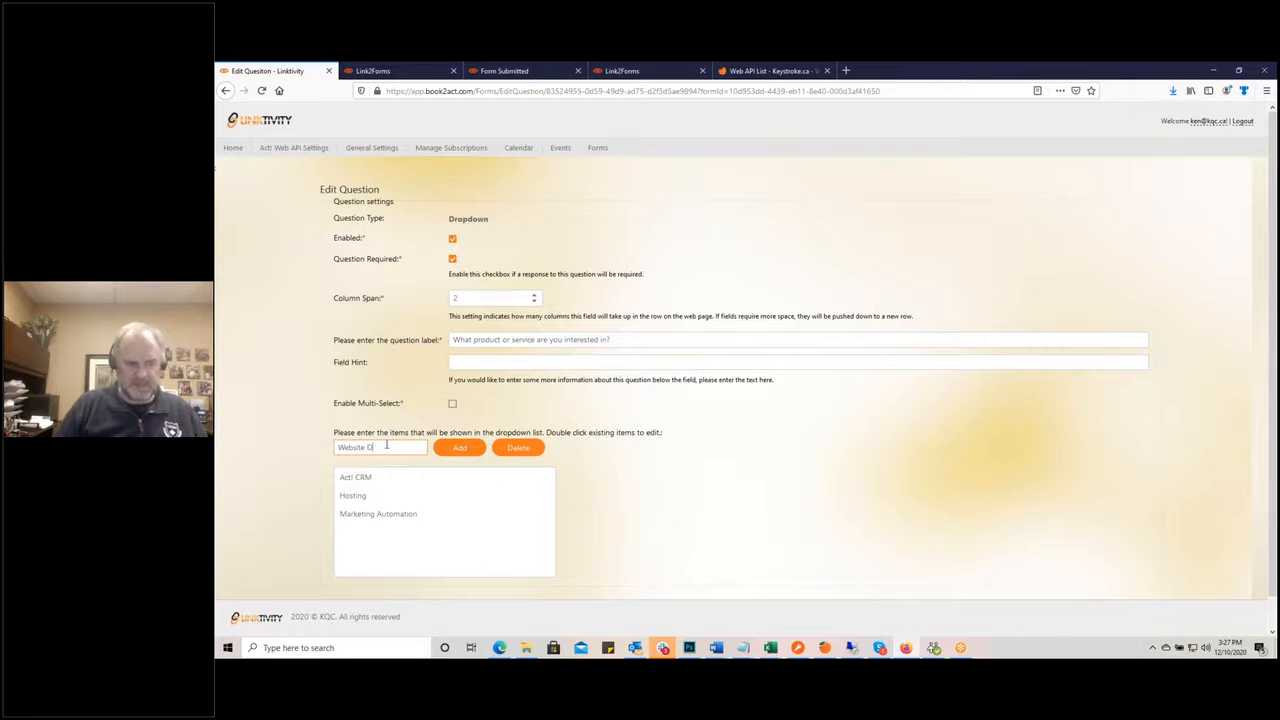
left_click(459, 448)
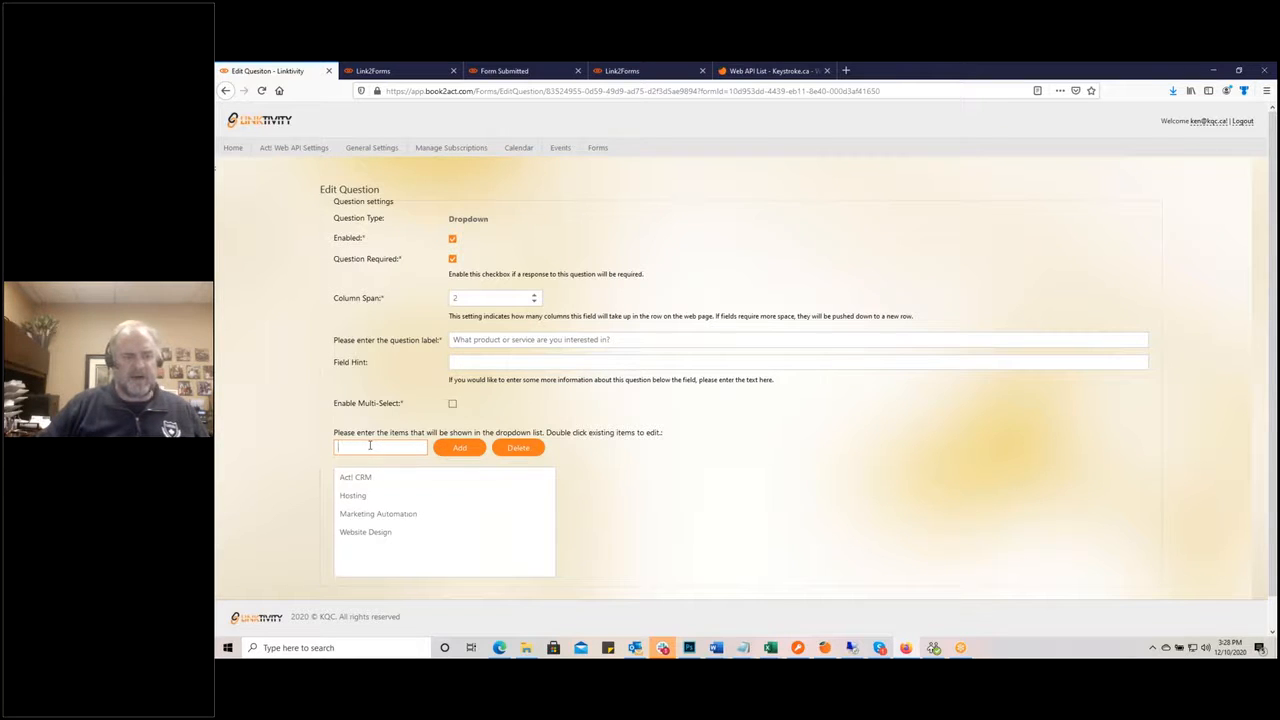
type("EO")
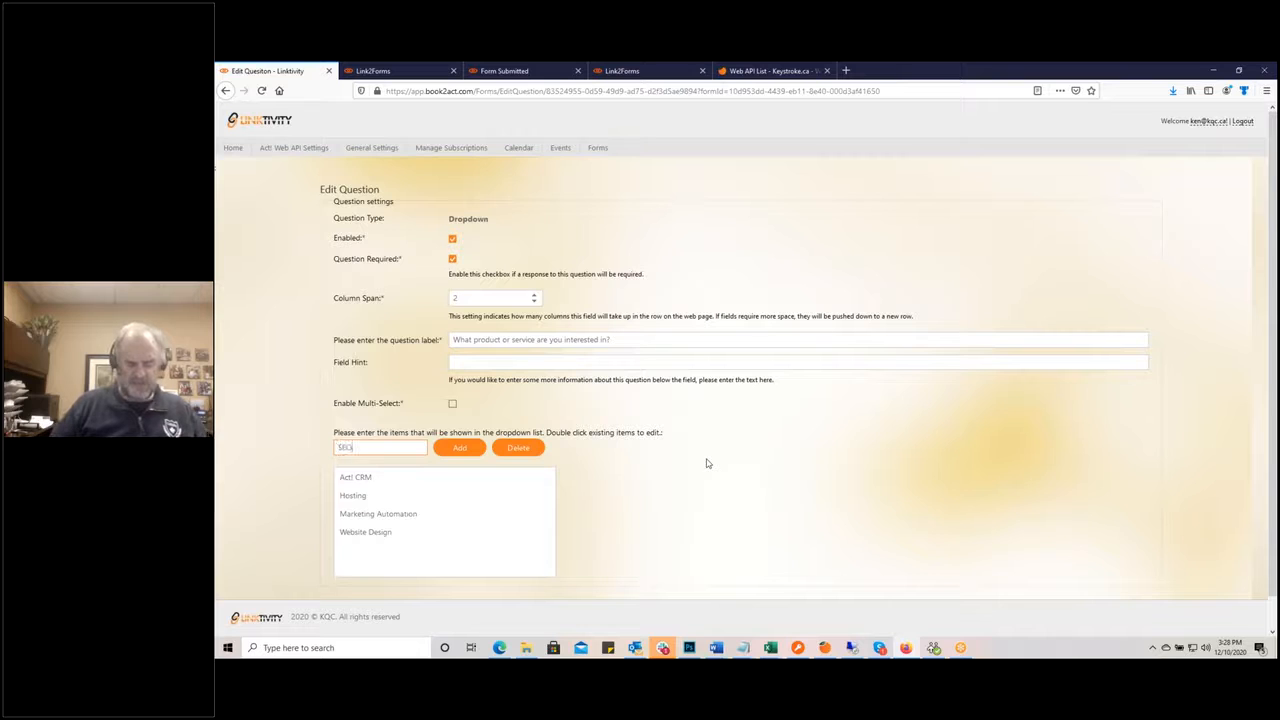
type("/SEM")
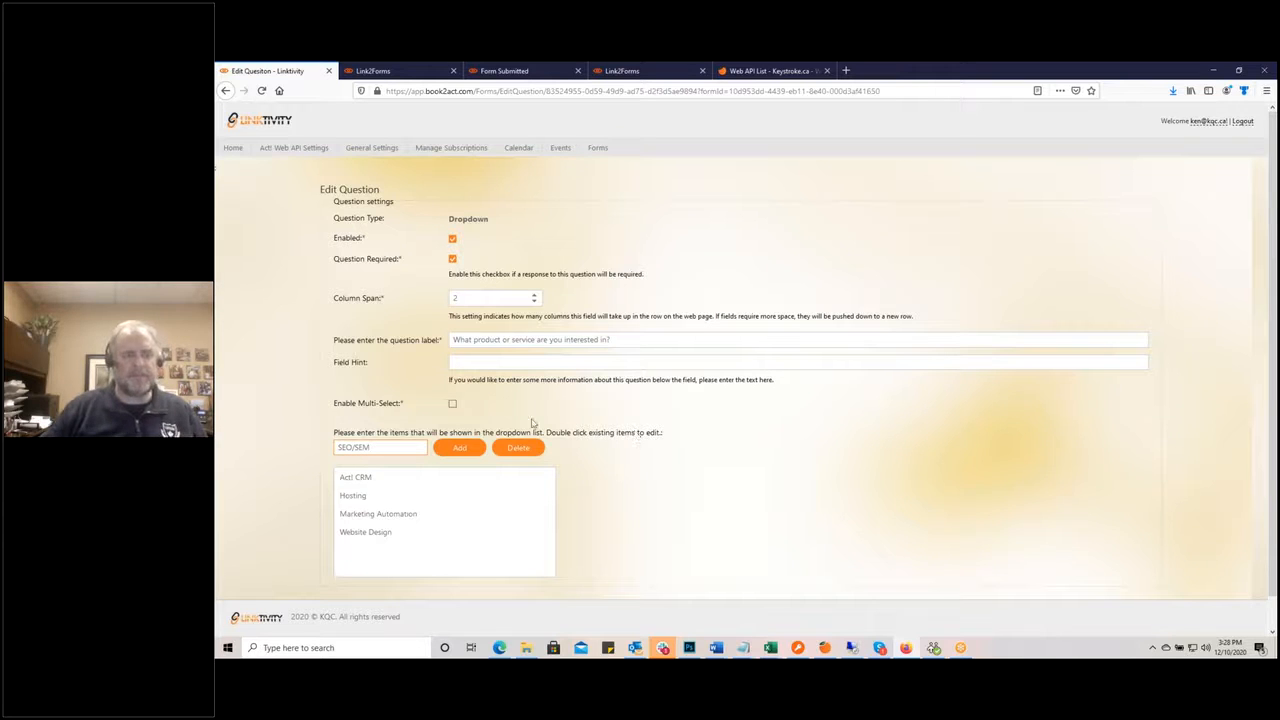
left_click(461, 449)
left_click(399, 449)
type("Service")
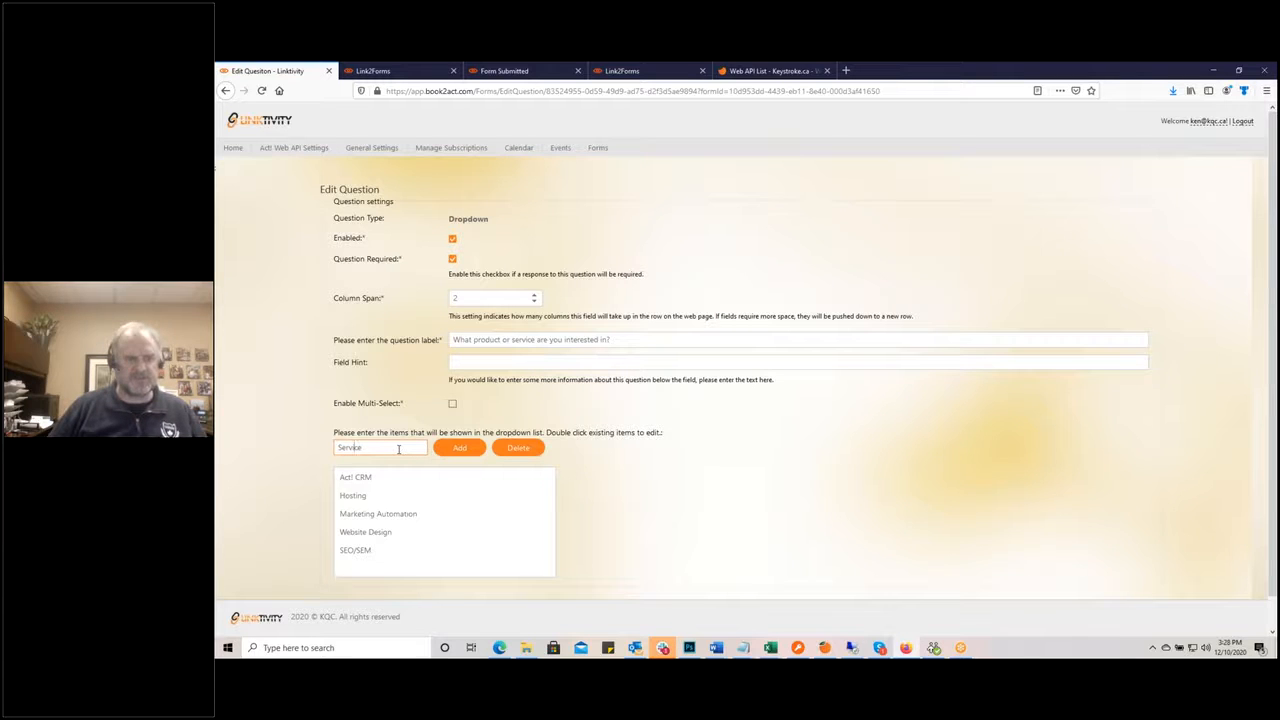
key("Home")
type("Technical S")
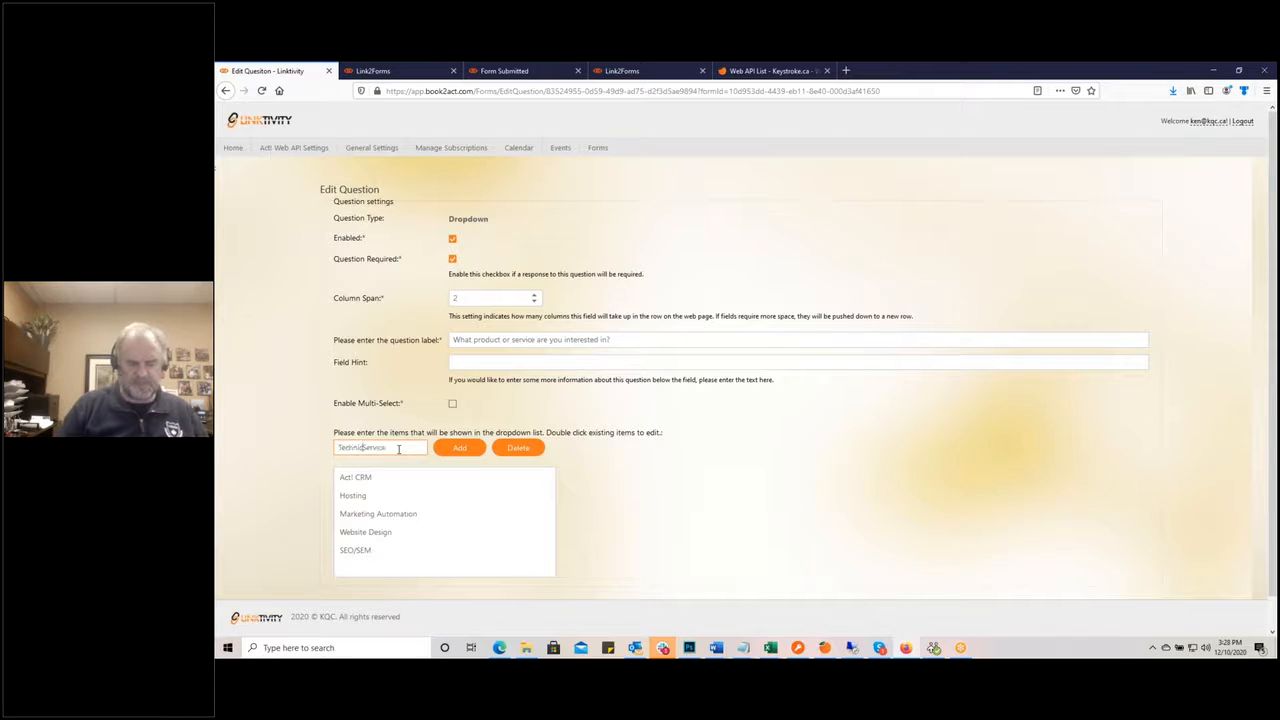
type("upport")
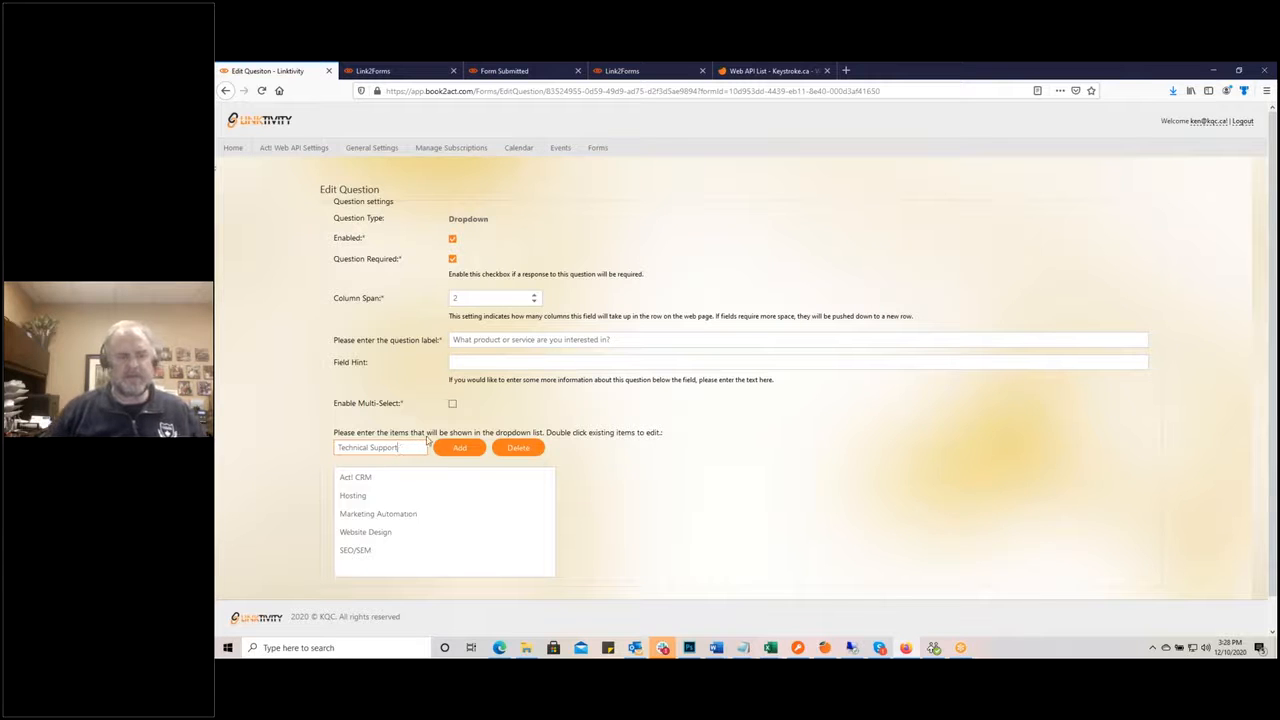
left_click(459, 449)
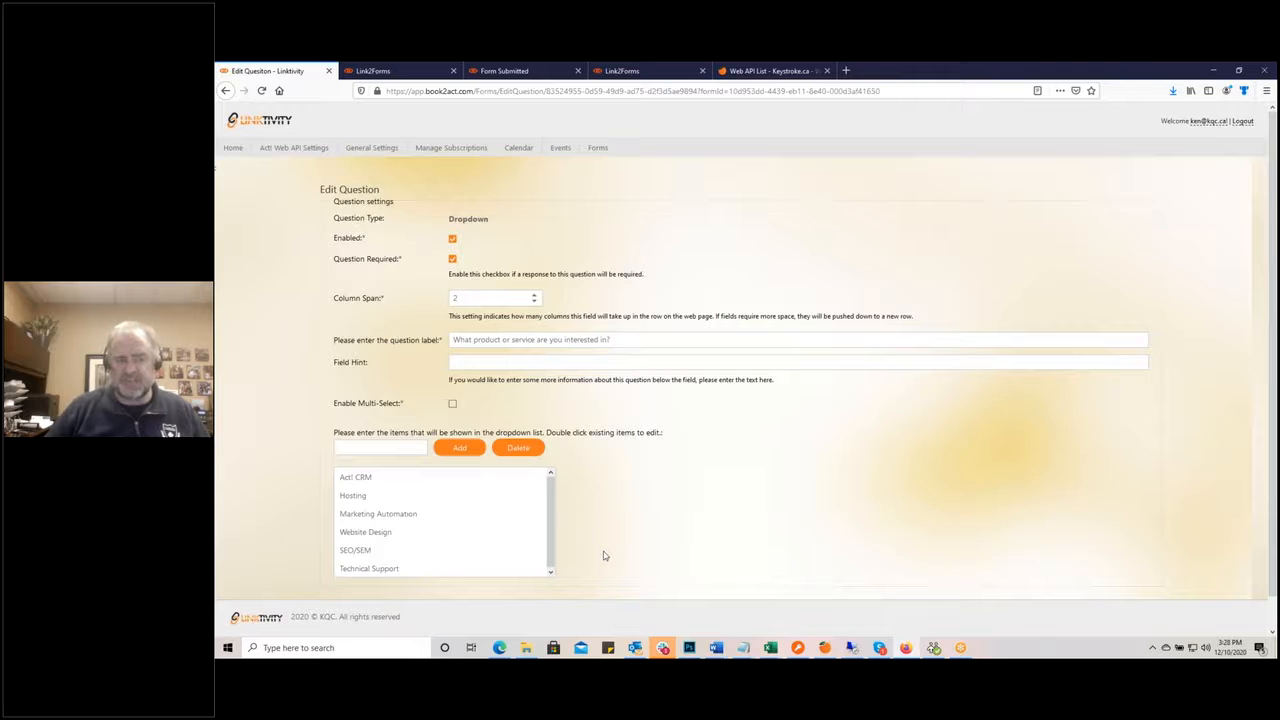
Step: Enable multi-select and save the product/service question
left_click(452, 404)
scroll(548, 566, "down", 1)
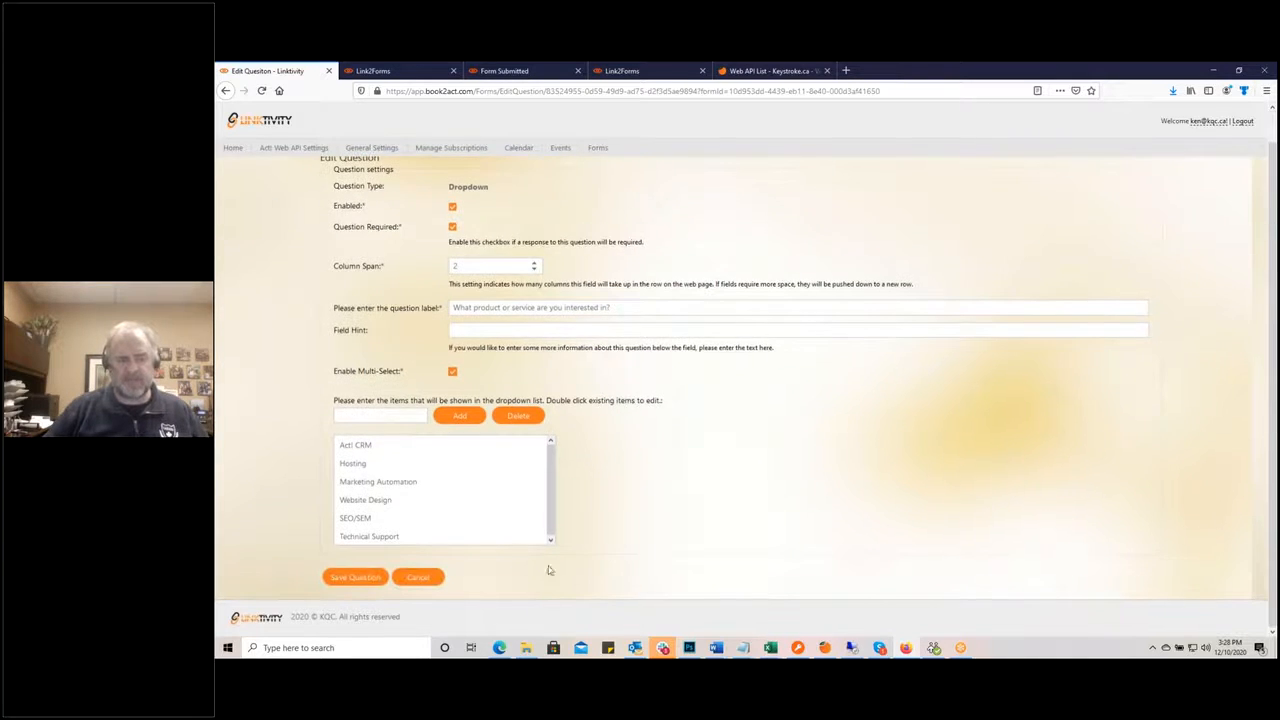
left_click(362, 578)
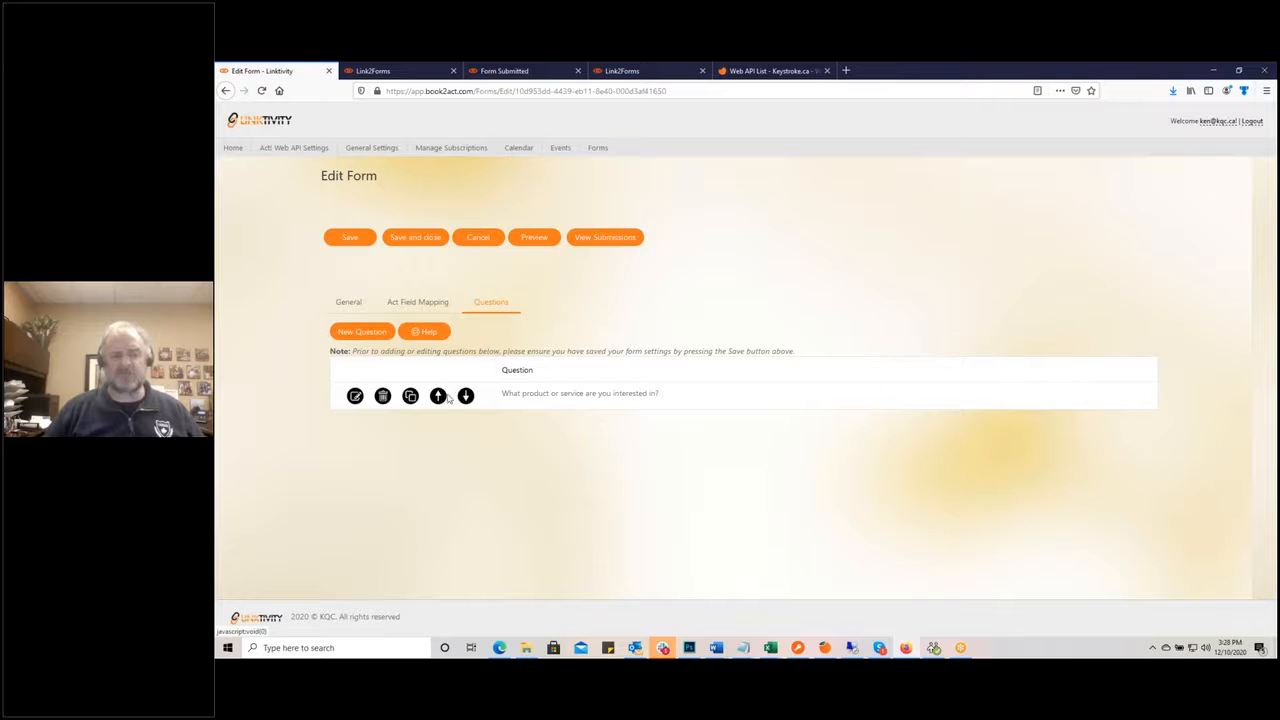
Step: Create a Dropdown question labelled 'How fast of a response would you like'
left_click(362, 333)
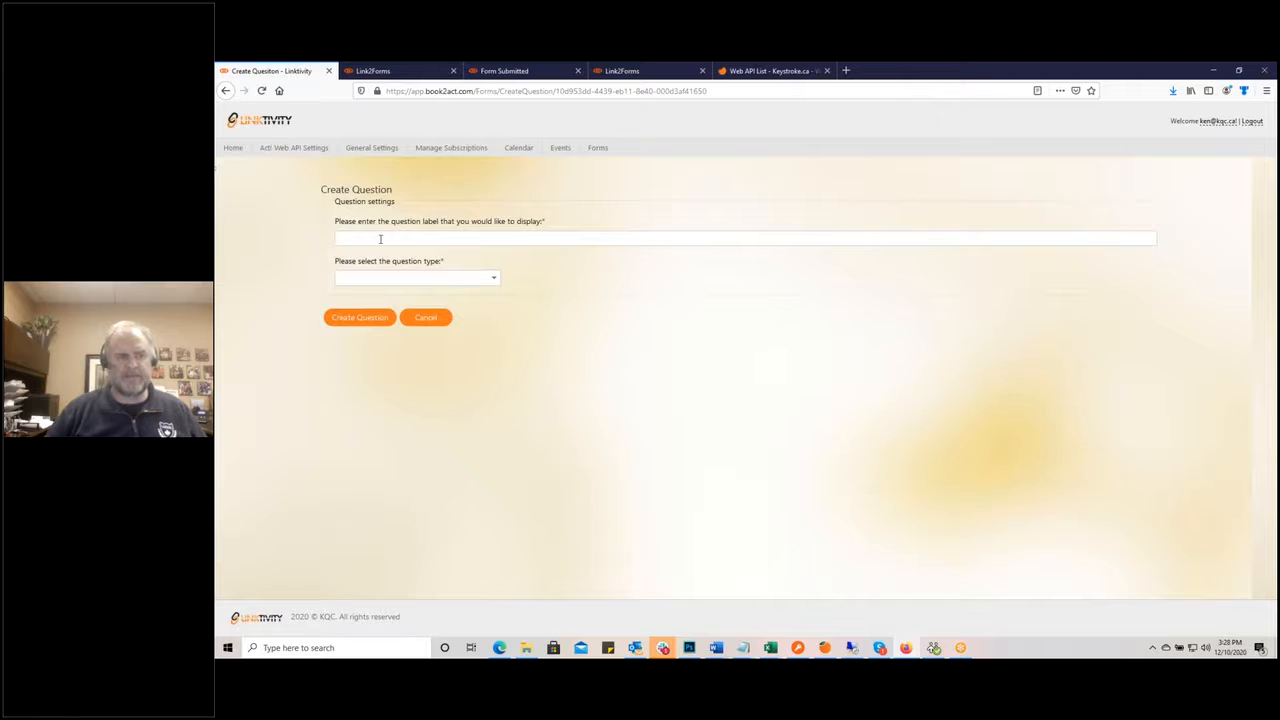
left_click(380, 239)
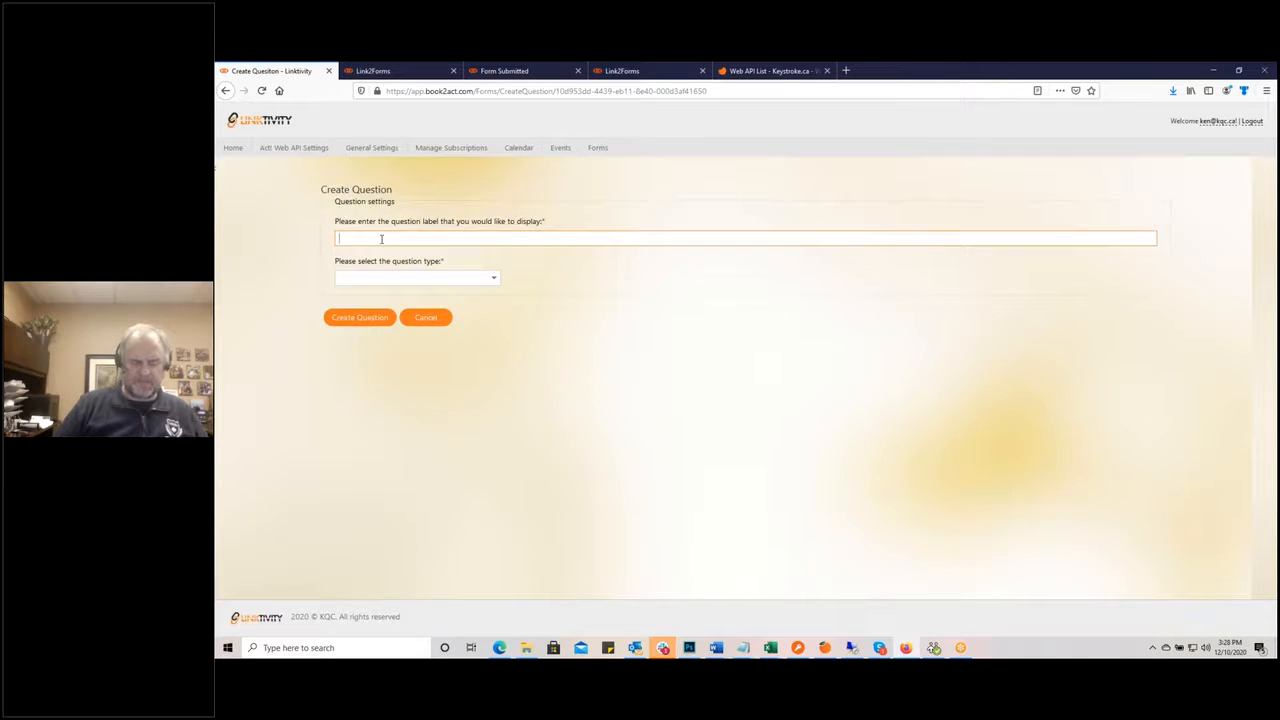
type("How fa")
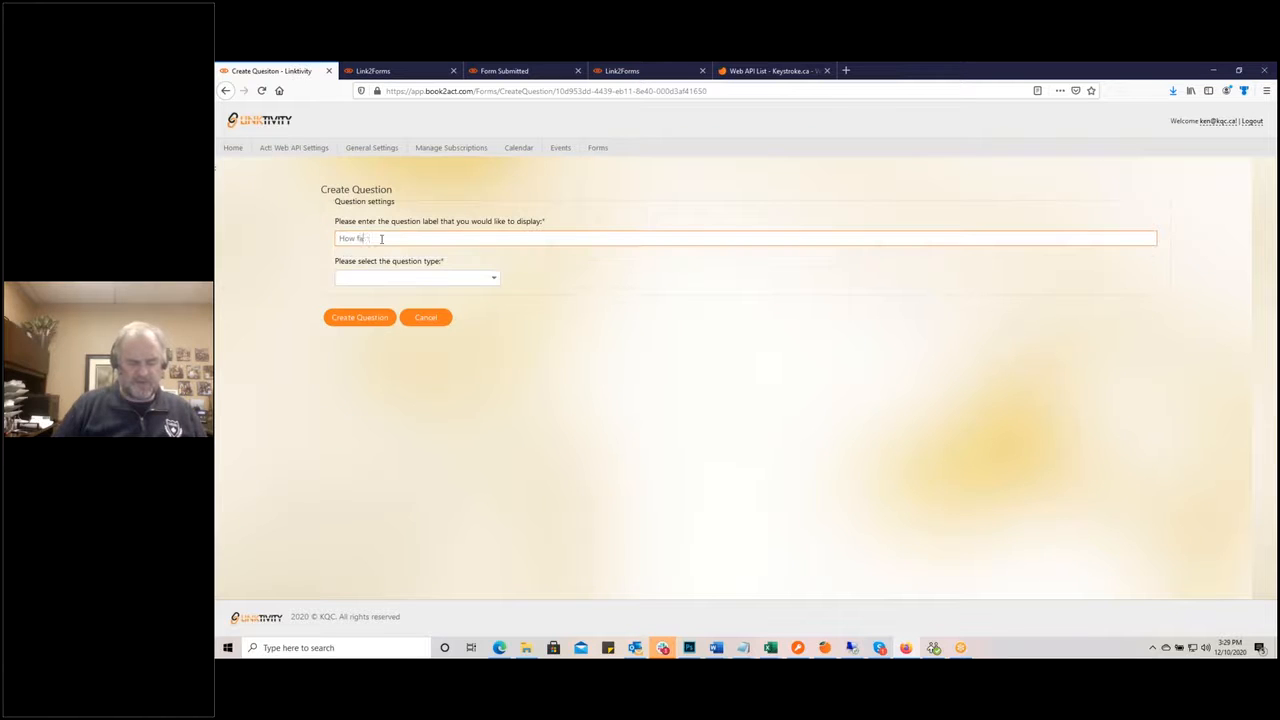
type("st of a respo")
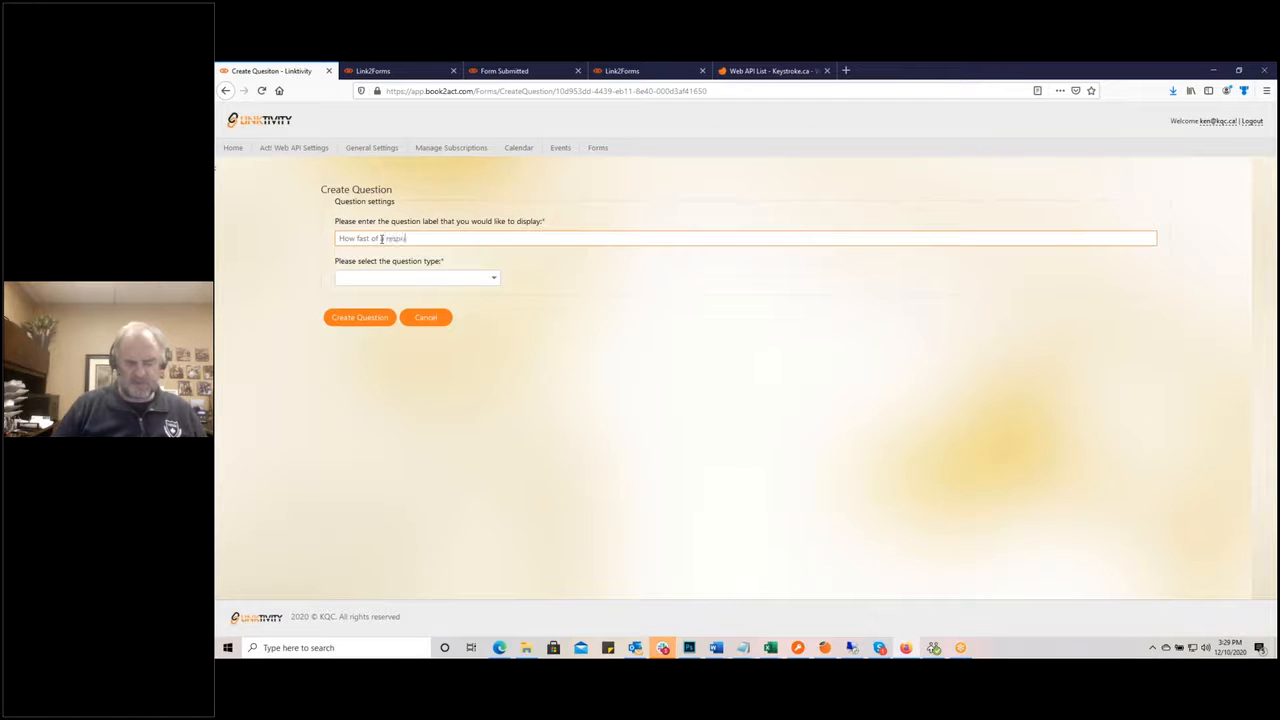
type("nse would you like")
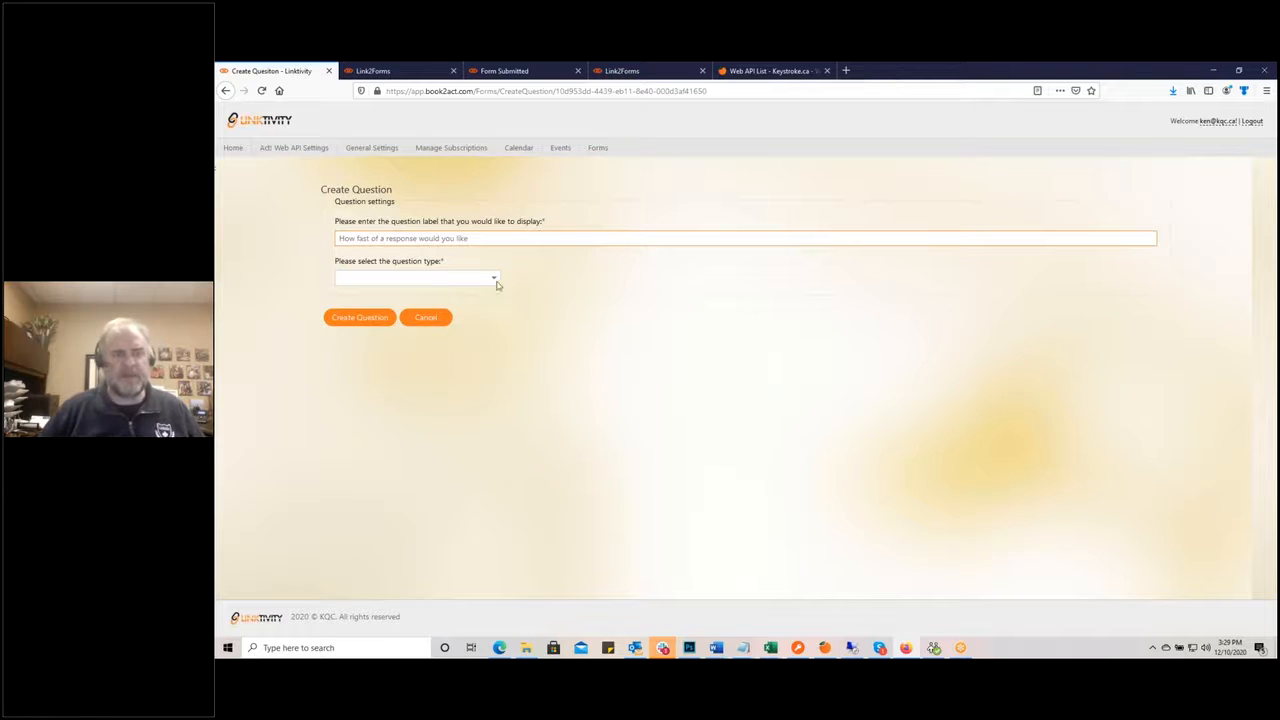
left_click(493, 278)
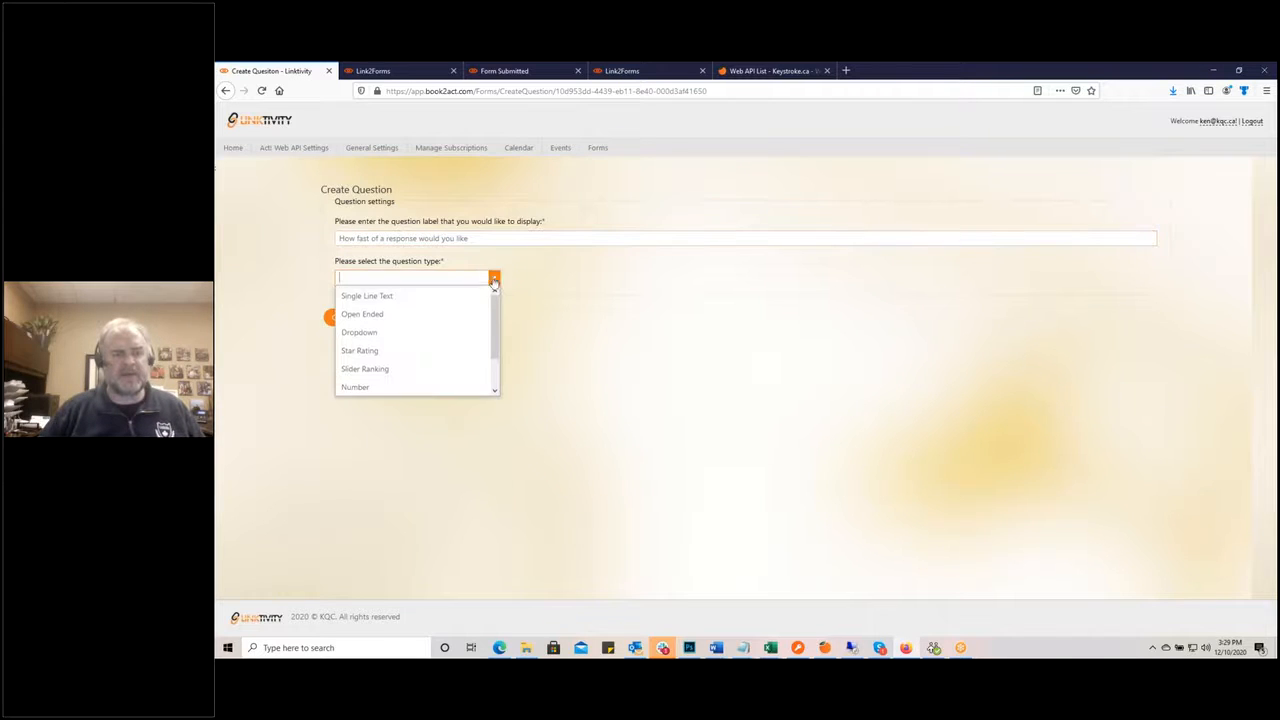
left_click(398, 332)
left_click(378, 318)
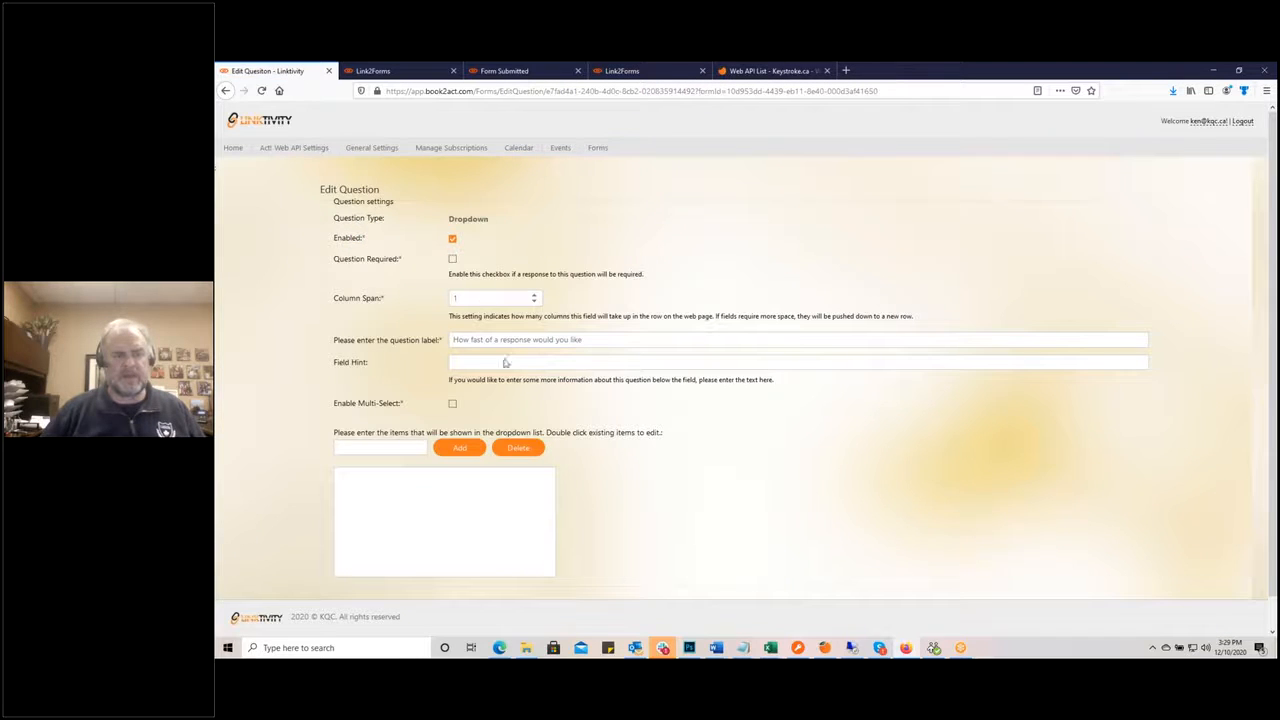
Step: Make it required with choices Same Day, Same Week and Same Month, then save
left_click(452, 259)
left_click(357, 449)
type("Same Day")
key("Return")
type("Same Week")
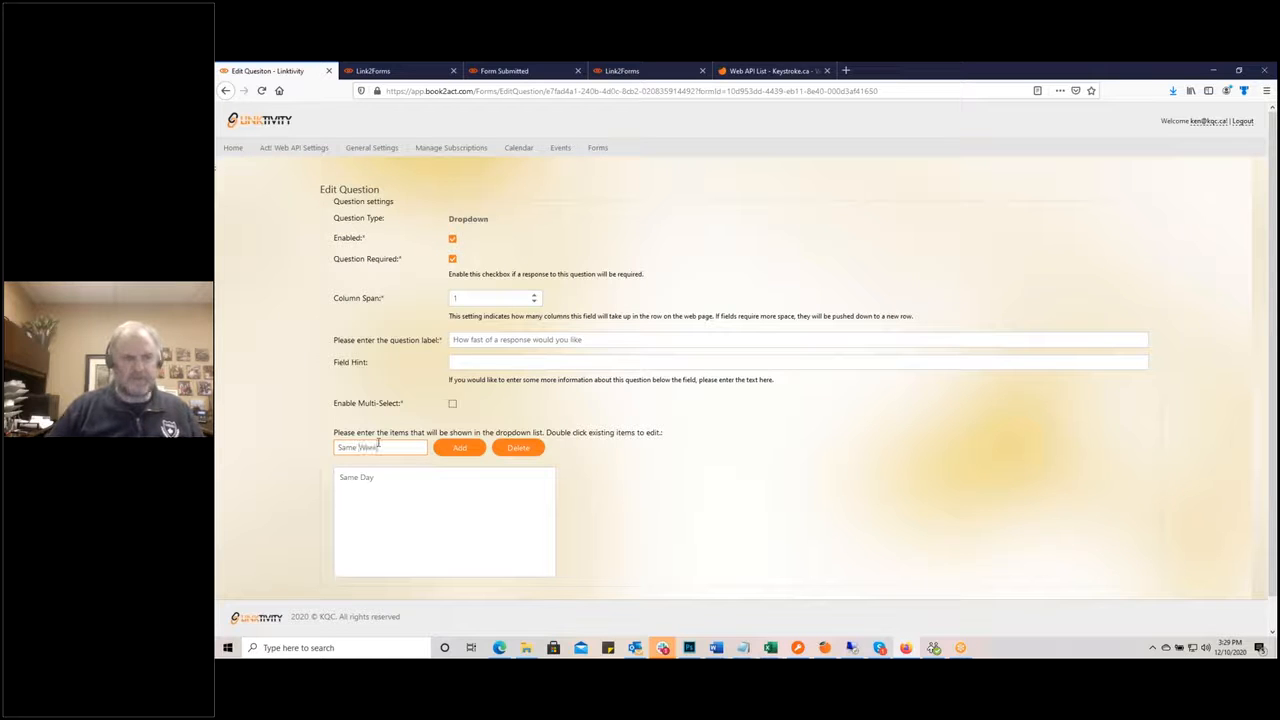
left_click(459, 449)
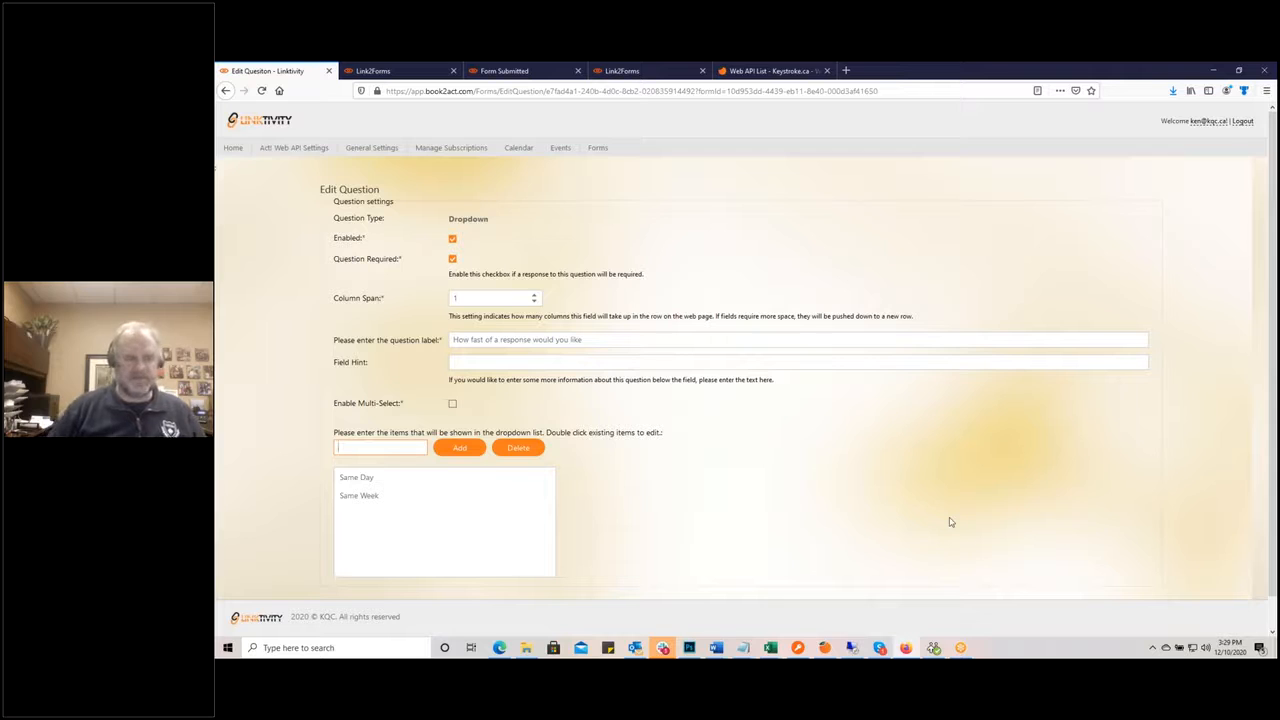
type("Same Month")
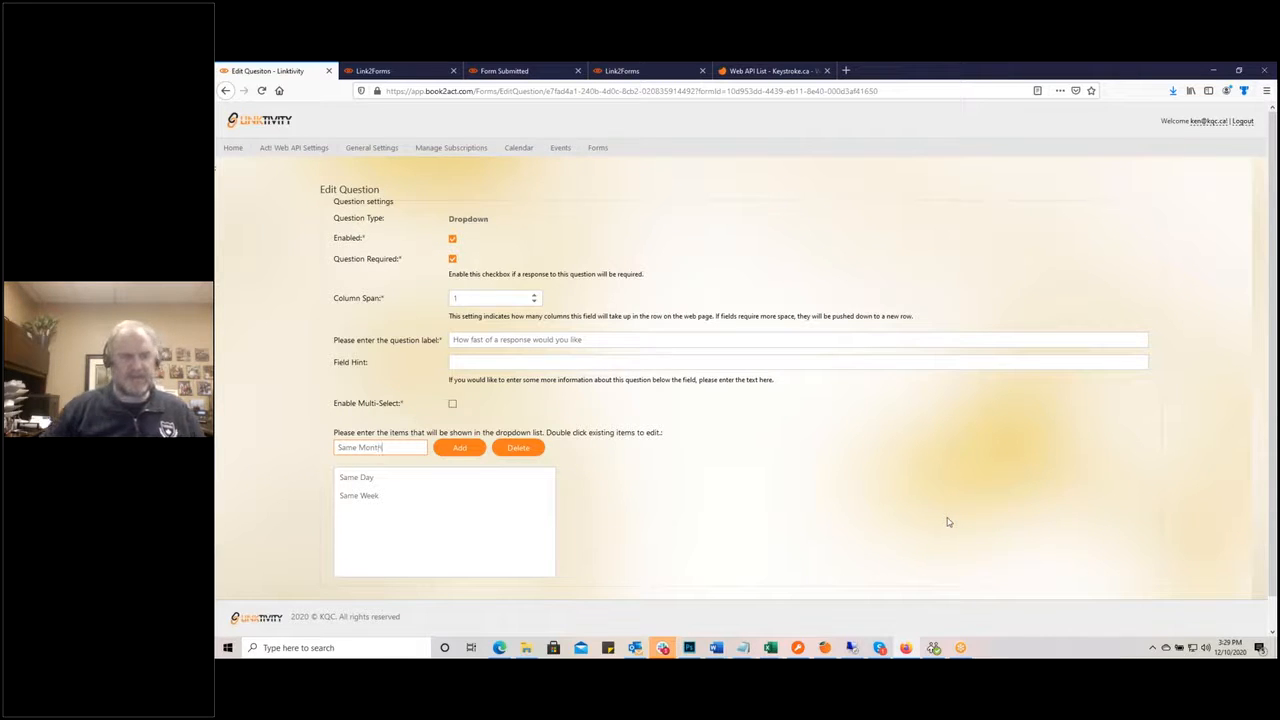
key("Return")
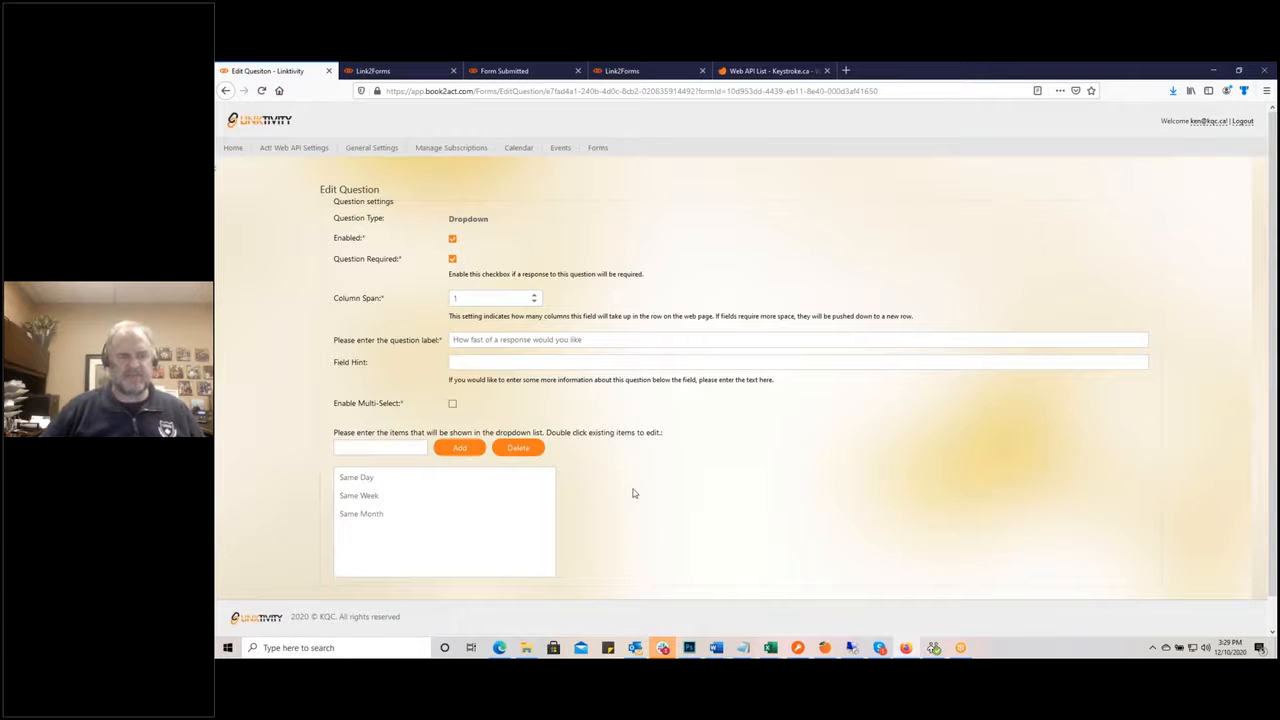
scroll(606, 533, "down", 1)
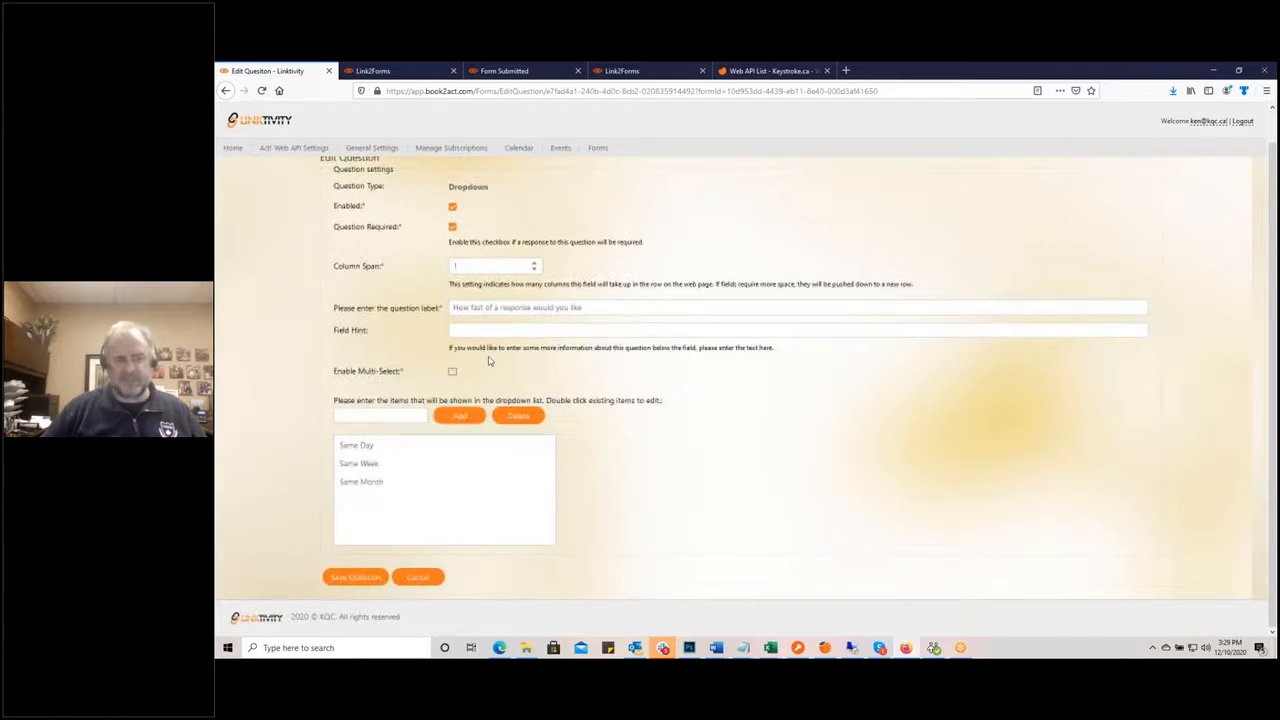
left_click(357, 578)
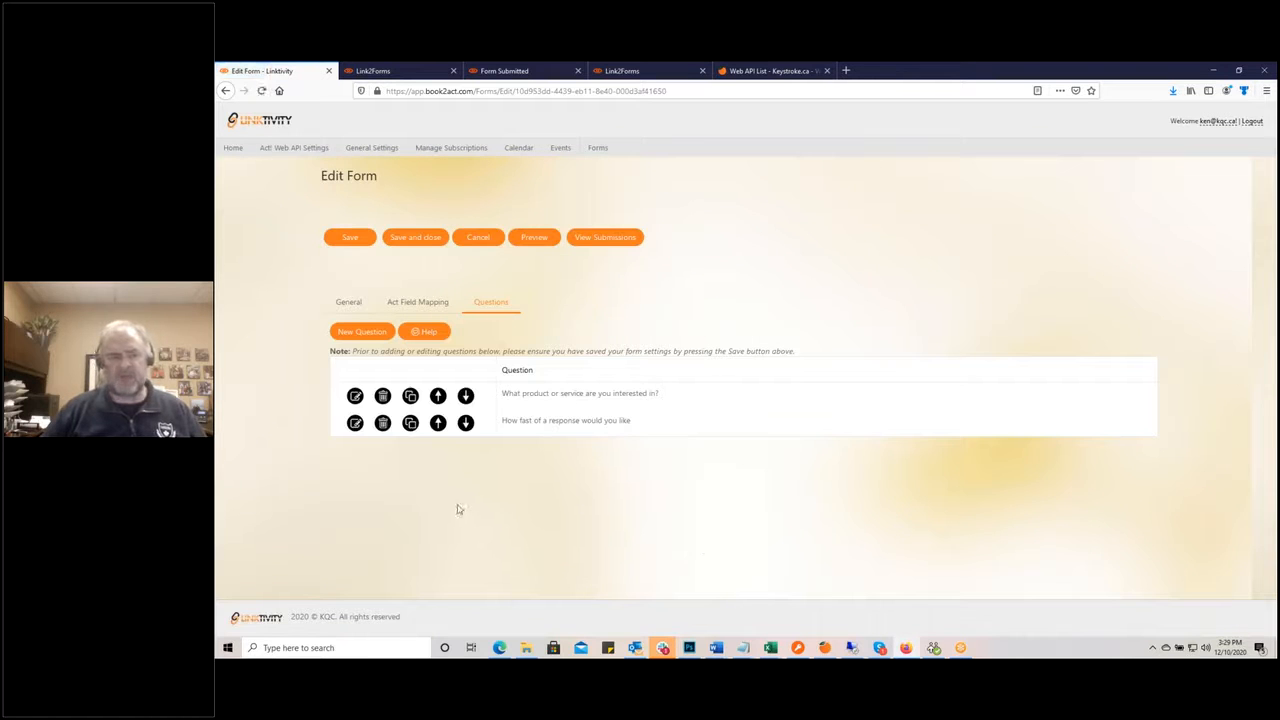
Step: Add and save a Checkbox question 'Are you an existing Keystroke customer'
left_click(360, 336)
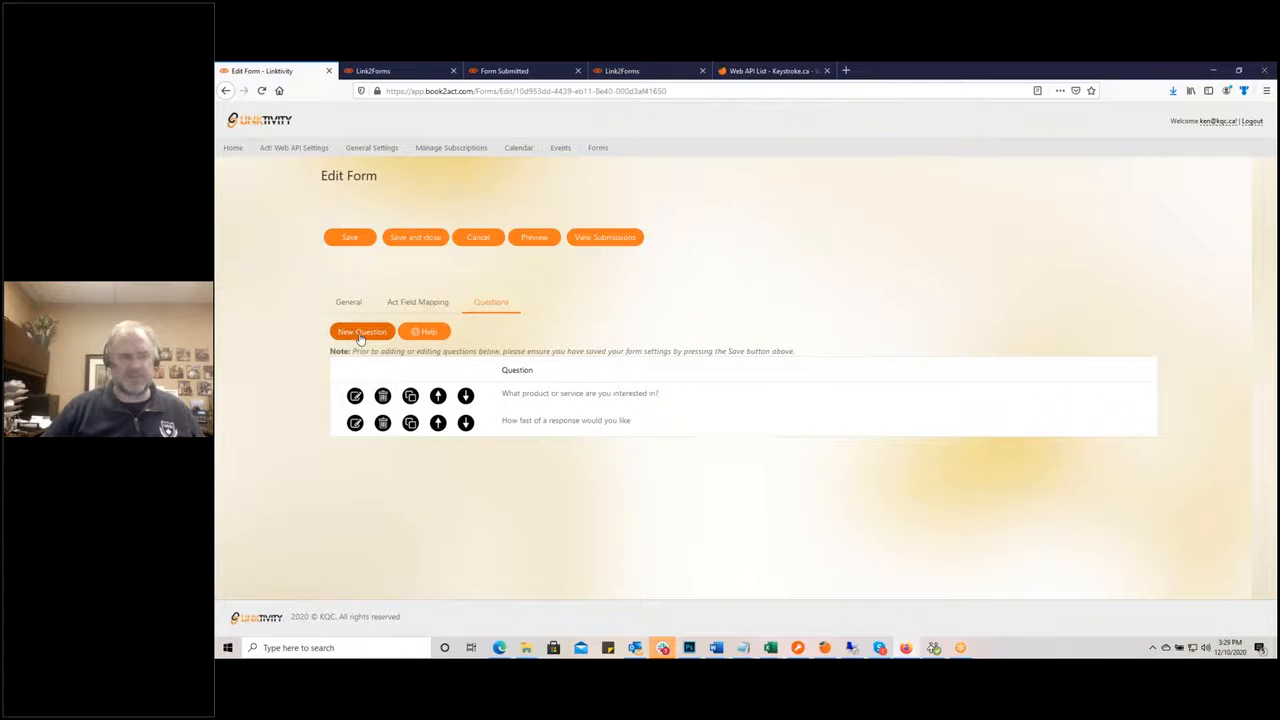
left_click(362, 238)
type("Are yo")
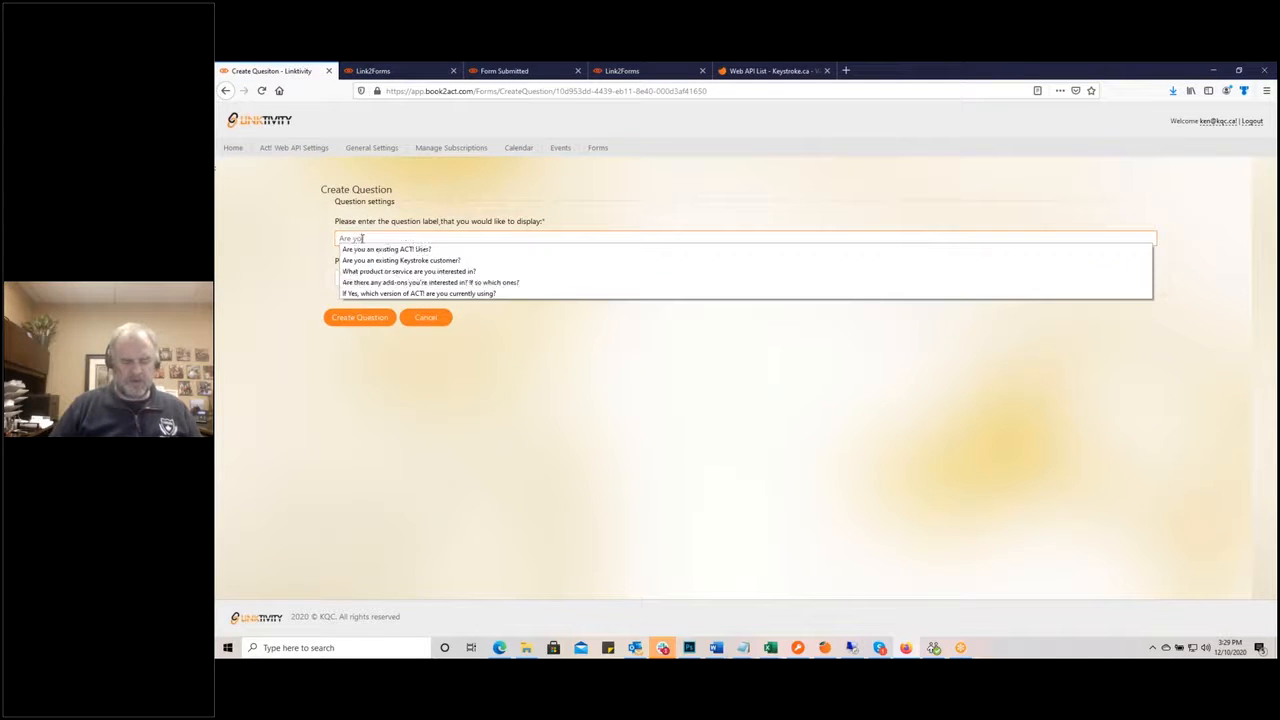
type("u an exis")
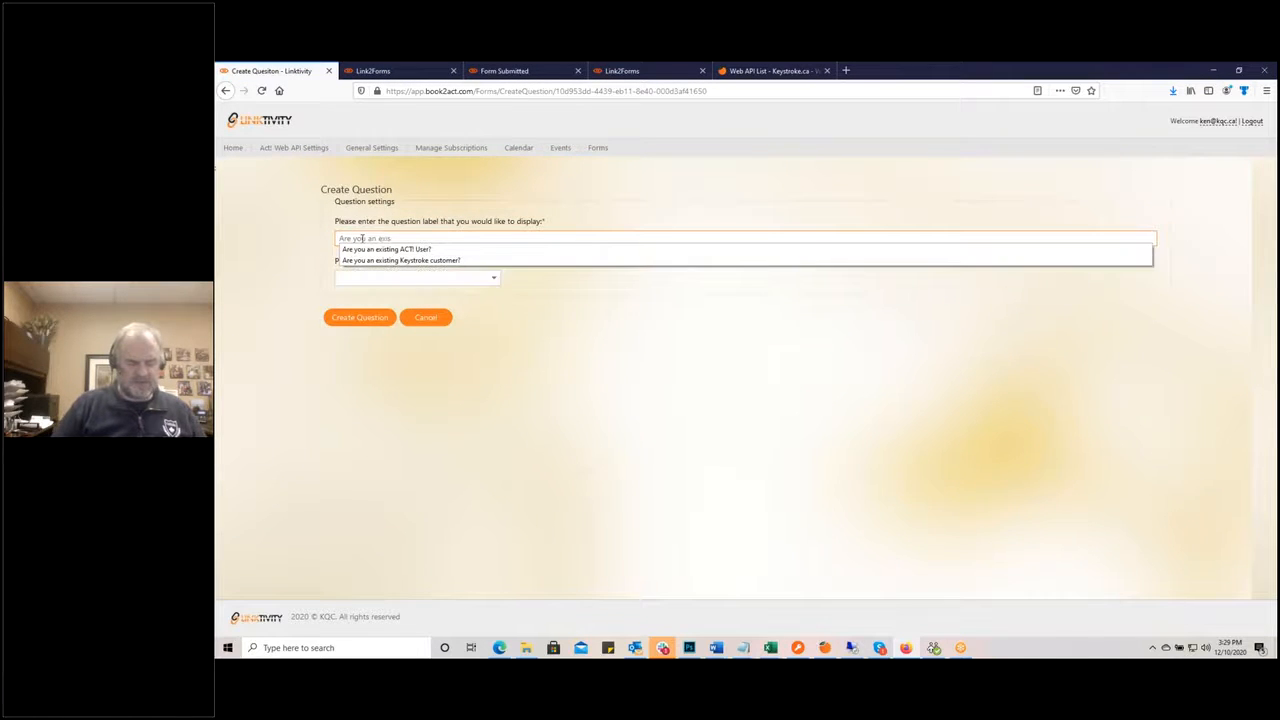
type("ting Keyst")
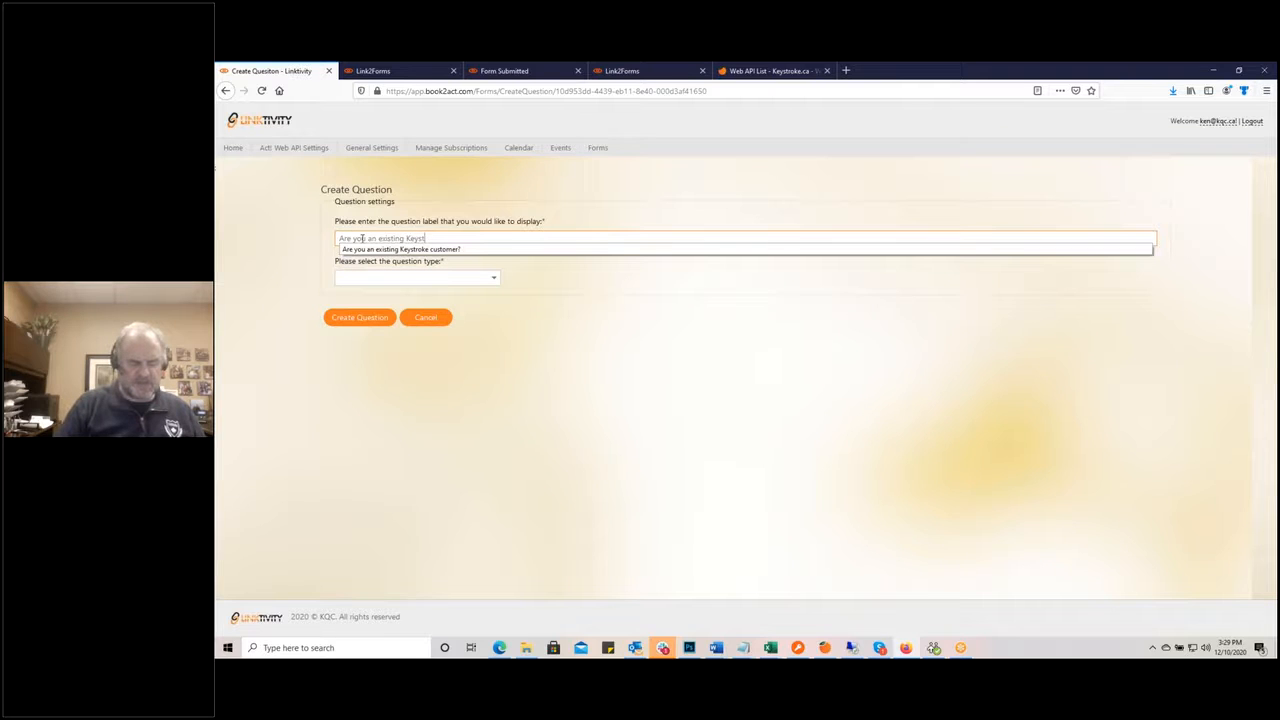
type("roke customer?")
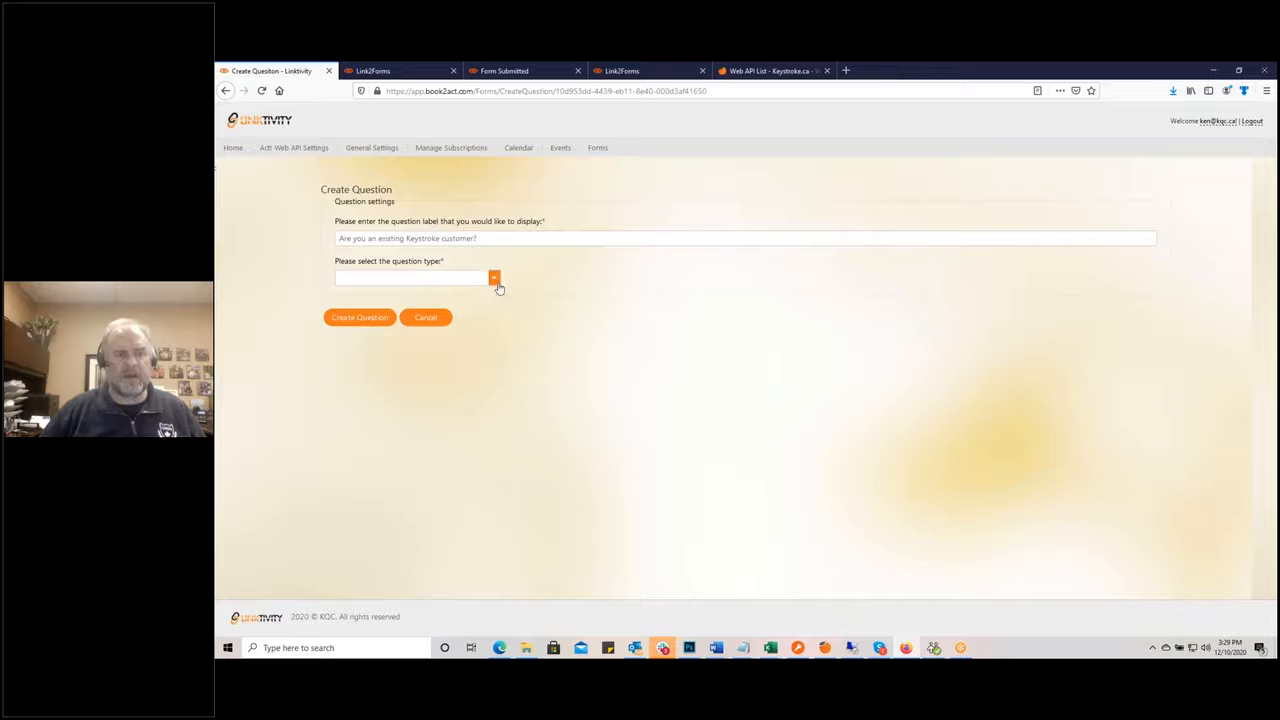
left_click(492, 277)
scroll(394, 375, "down", 1)
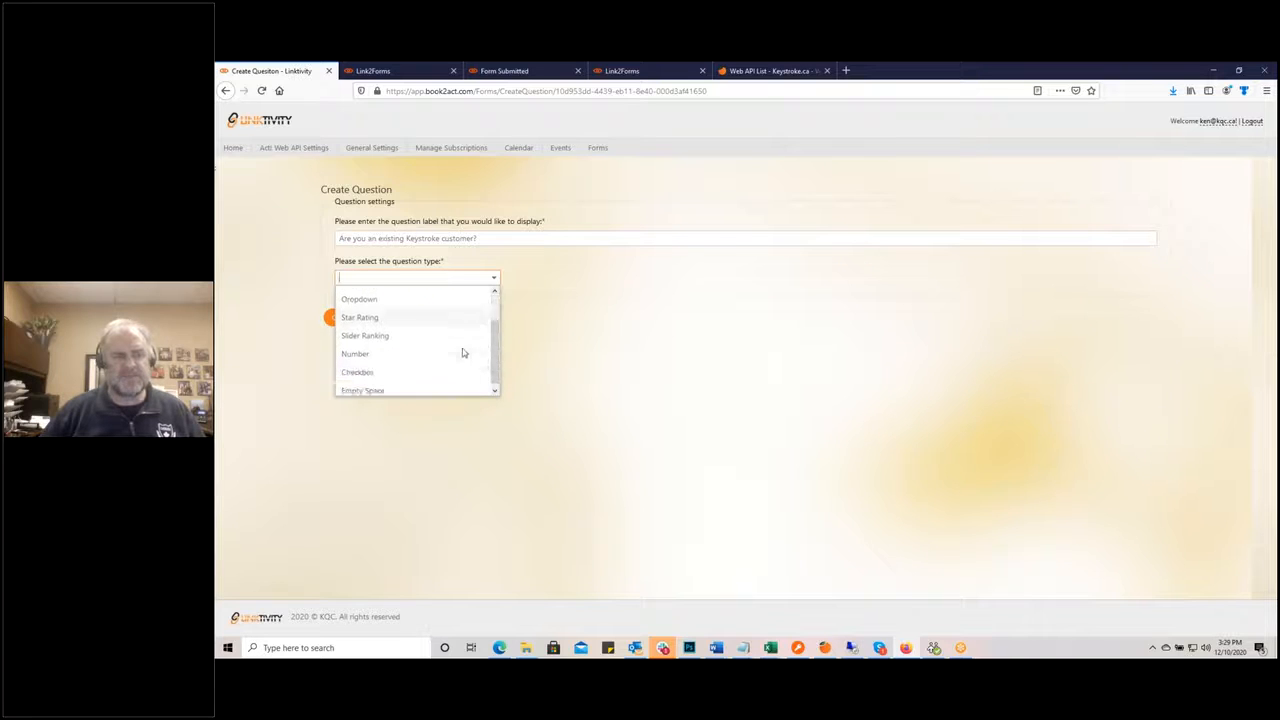
left_click(394, 372)
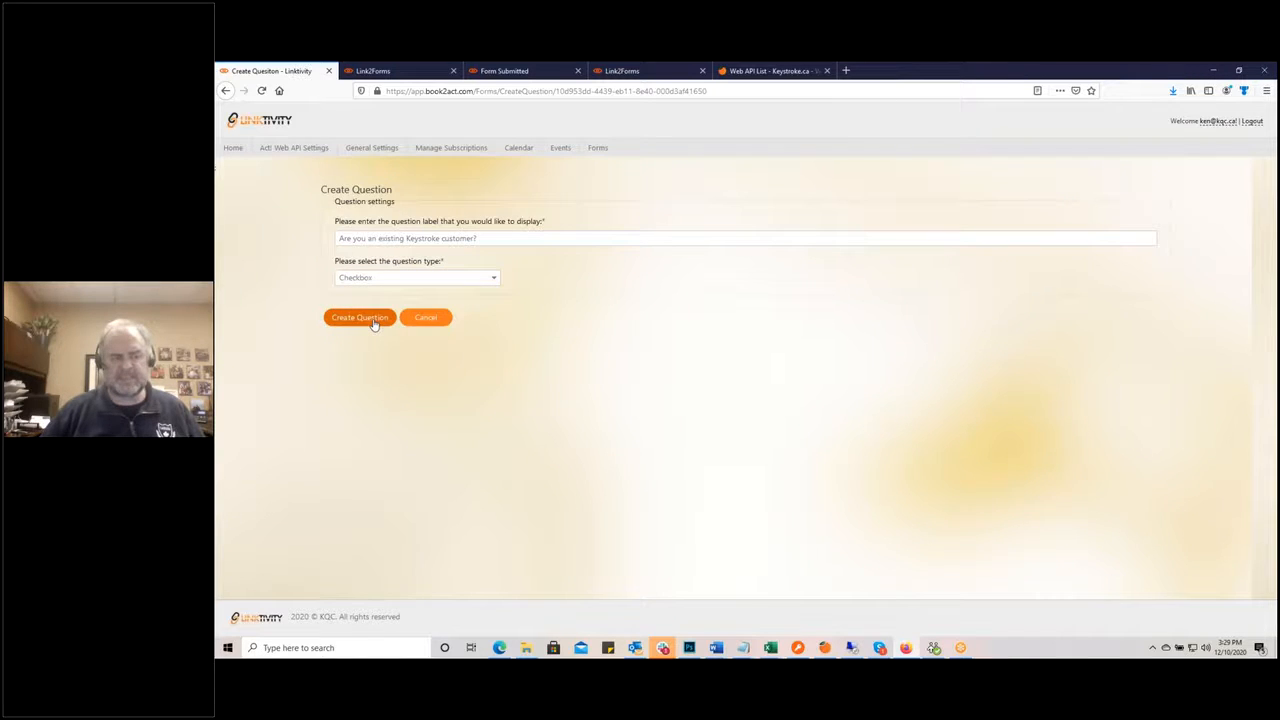
left_click(372, 319)
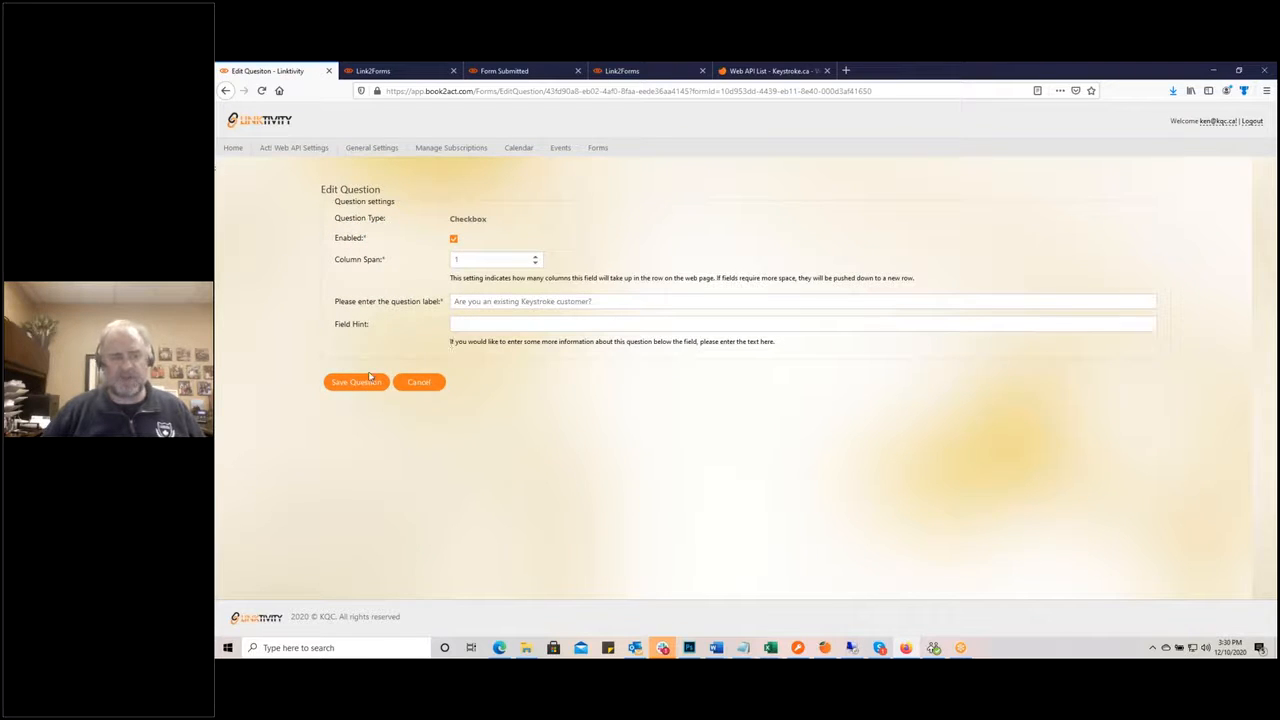
left_click(363, 384)
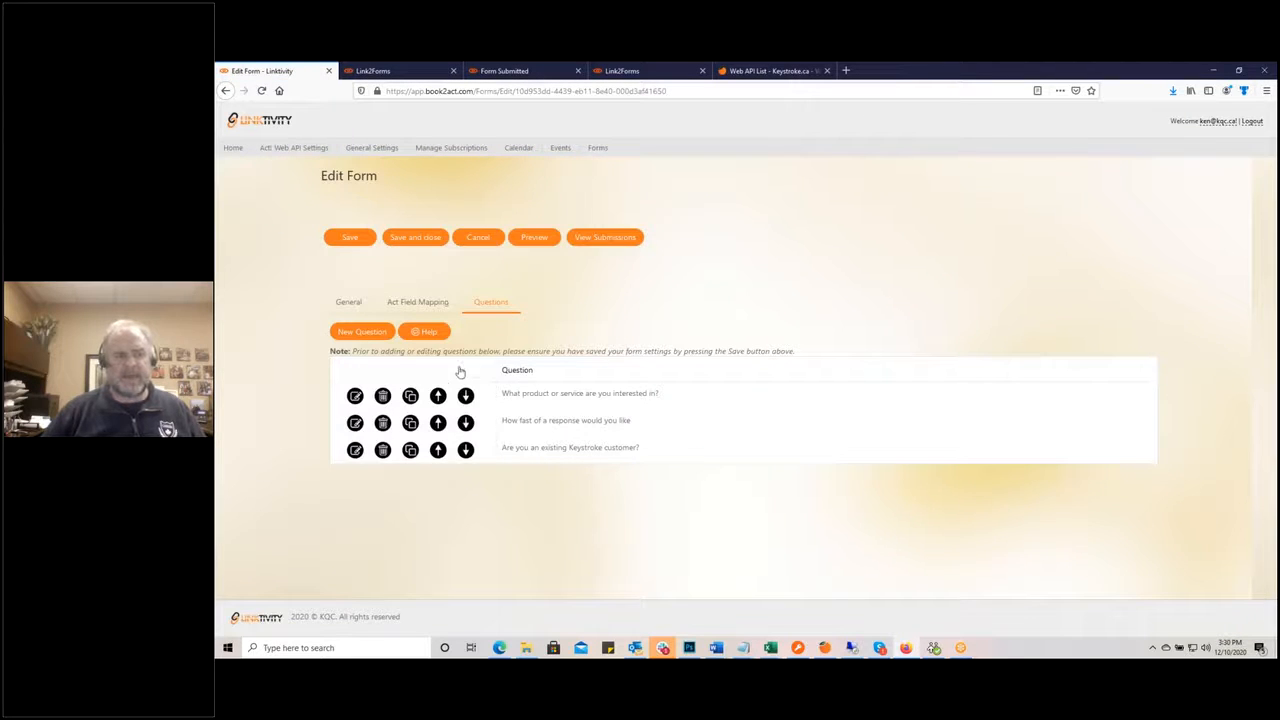
Step: Add a Star Rating question 'Rank your love for Act!' with maximum value 5 and save it
left_click(360, 336)
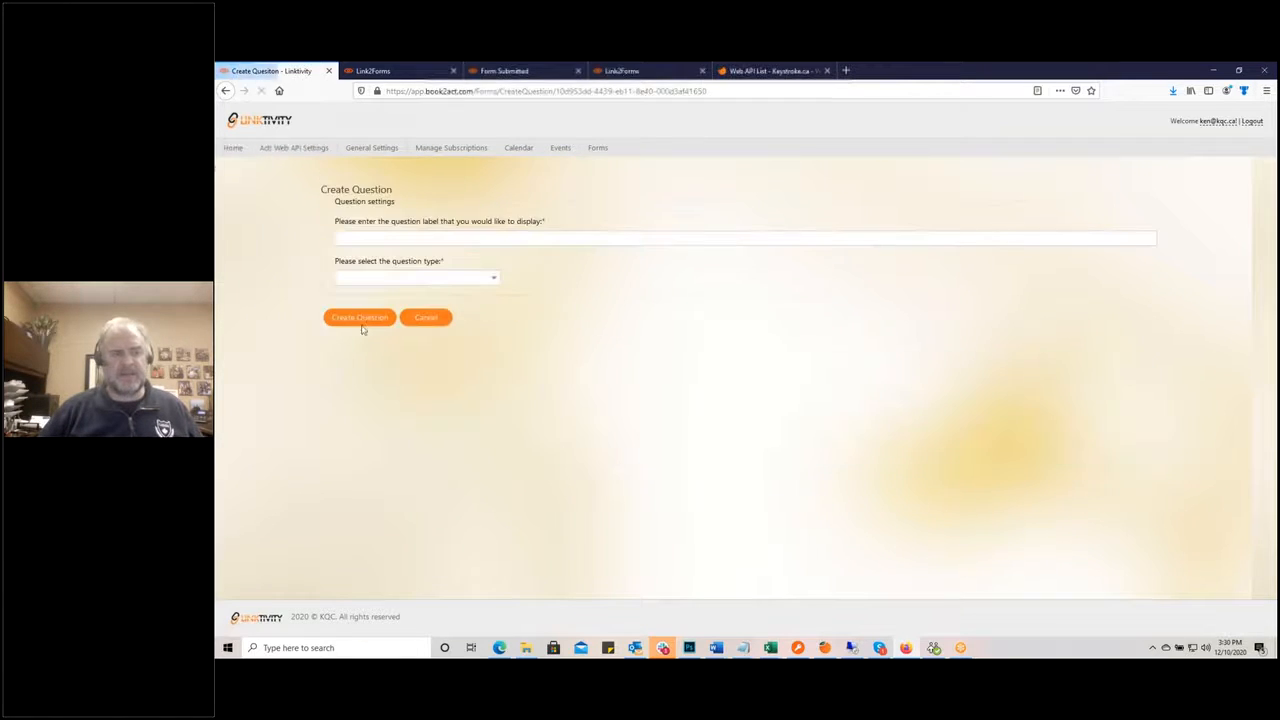
left_click(354, 236)
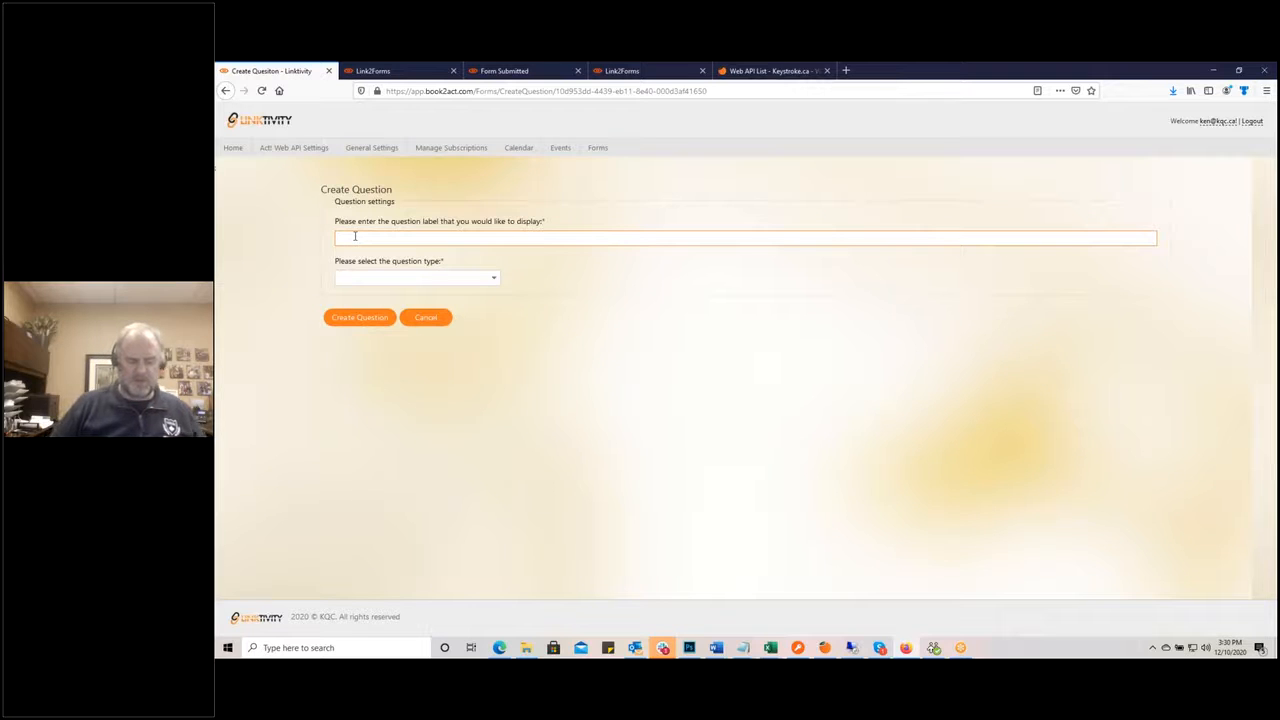
type("How")
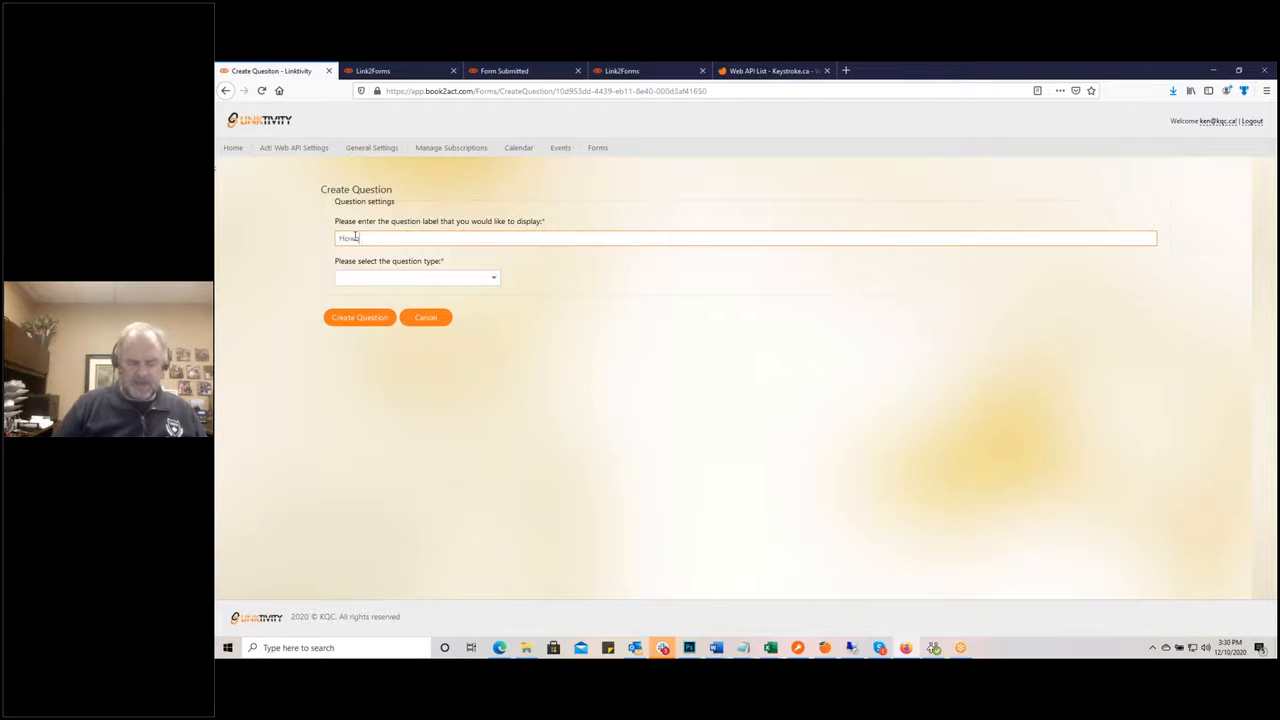
key("BackSpace")
key("BackSpace")
key("BackSpace")
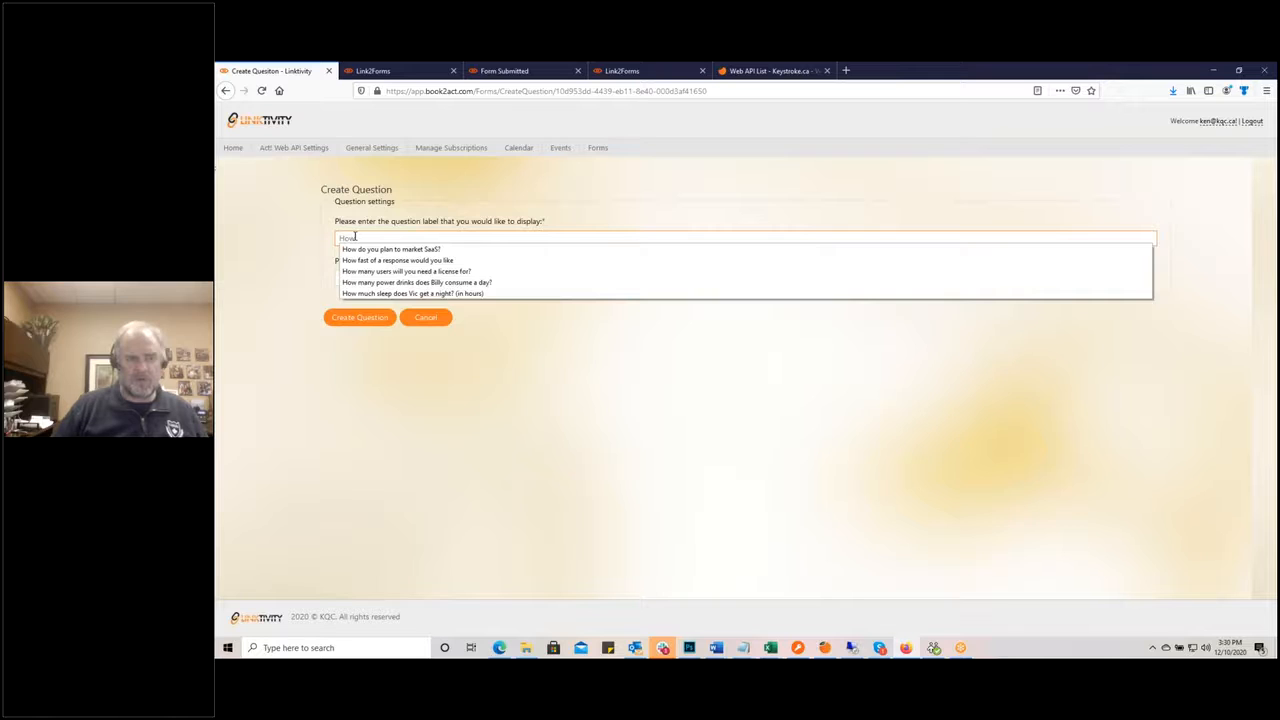
type("Rank")
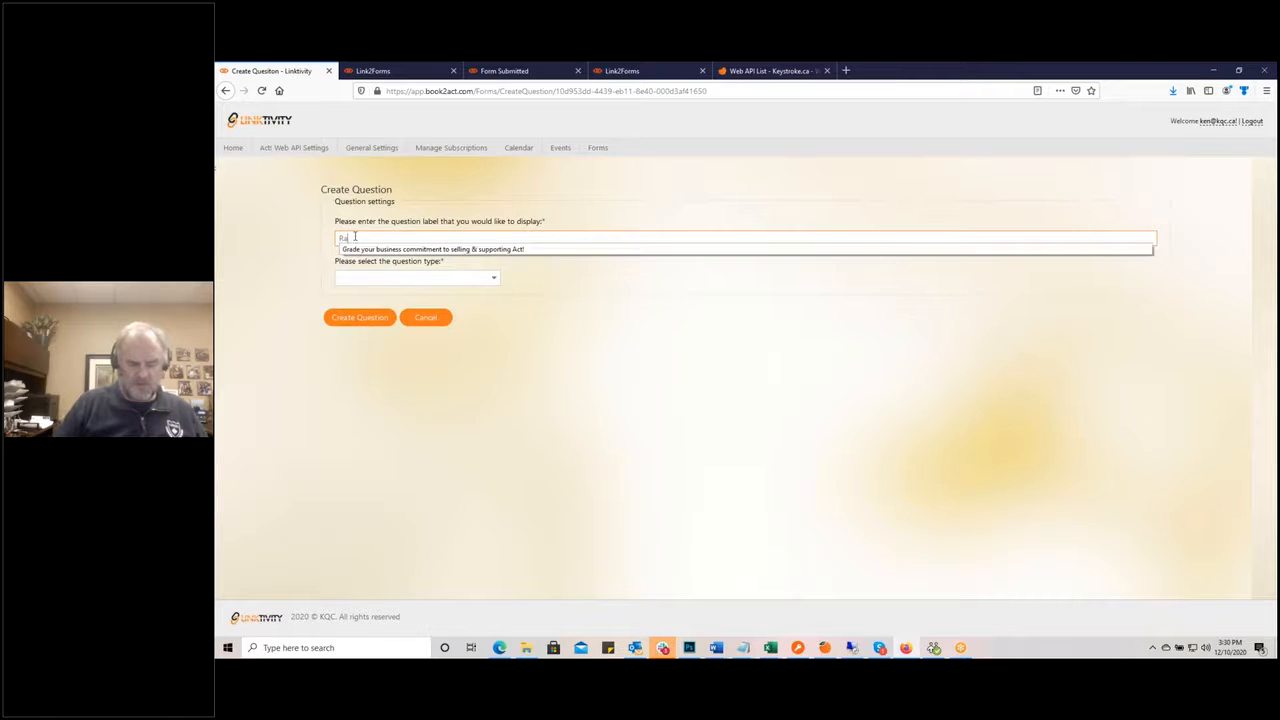
type(" your love")
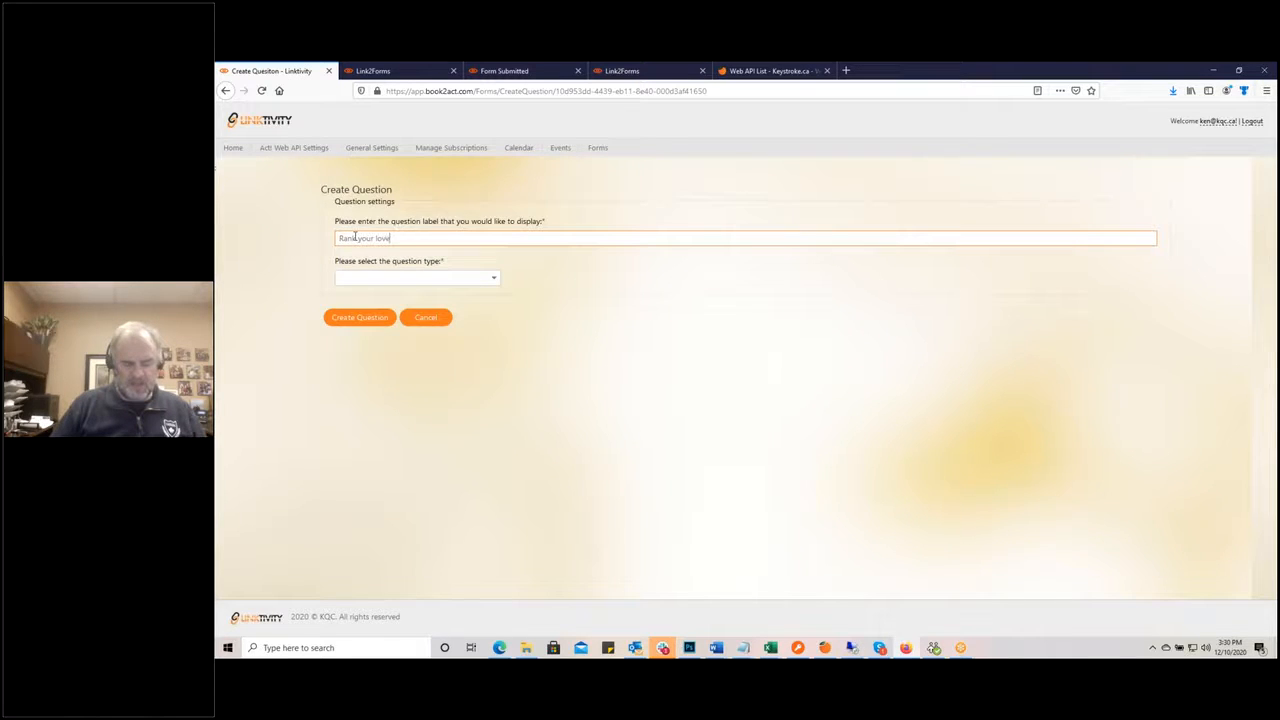
type(" for Act!")
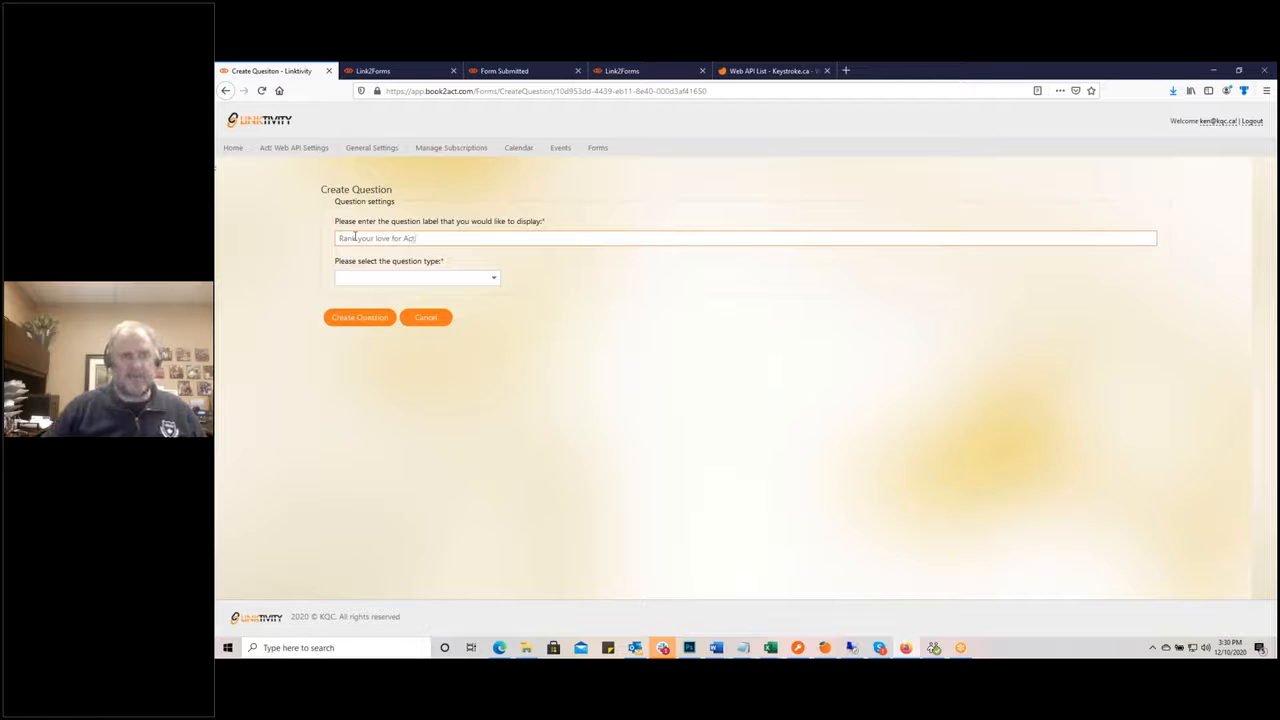
left_click(491, 280)
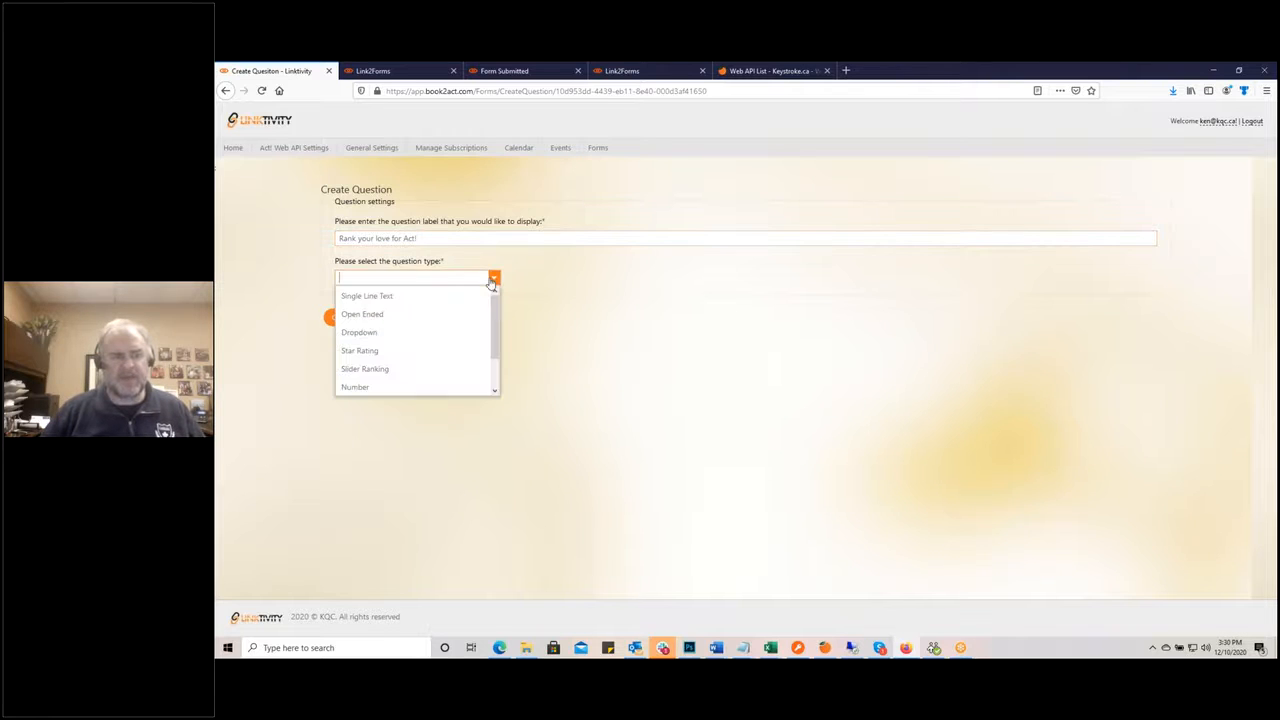
left_click(408, 351)
left_click(364, 319)
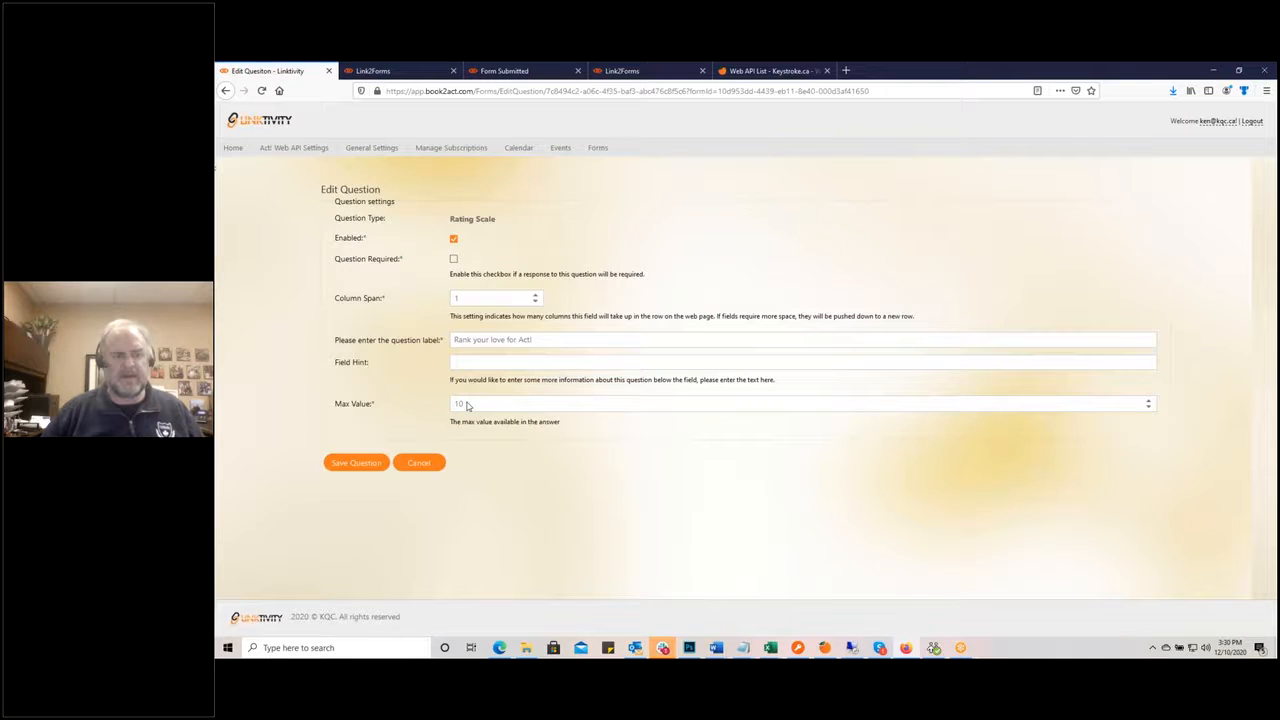
double_click(473, 403)
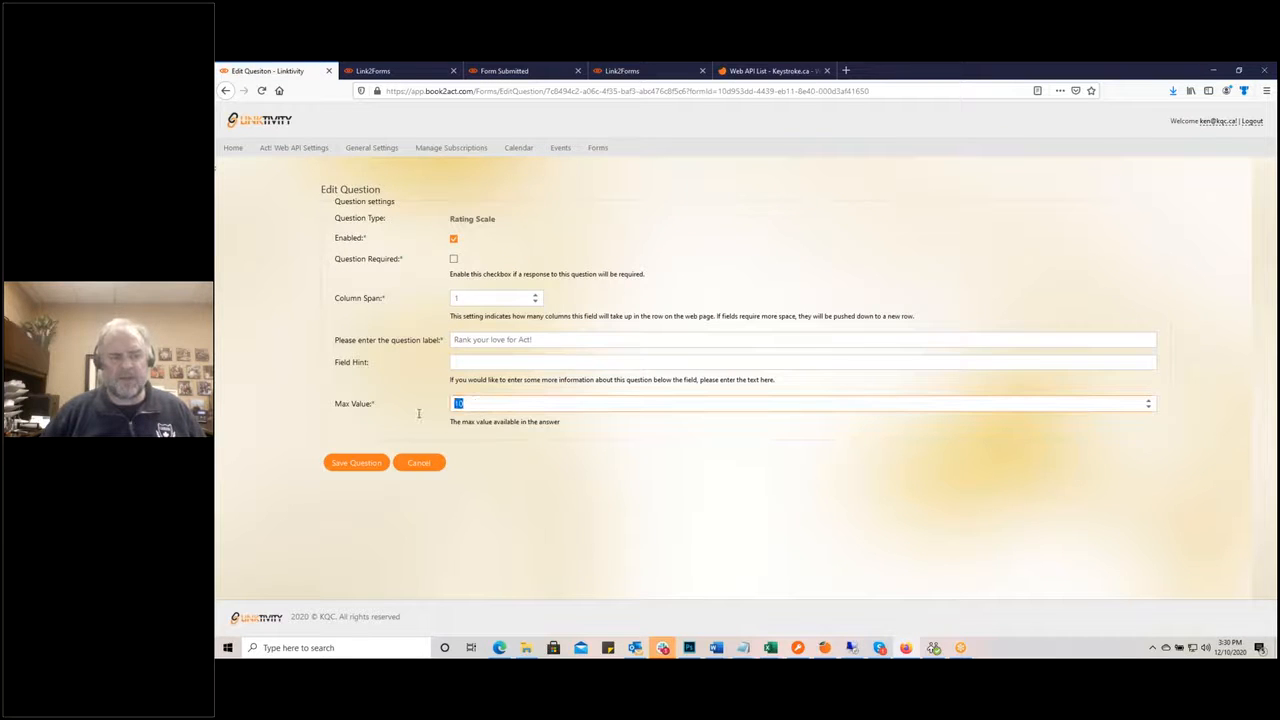
type("5")
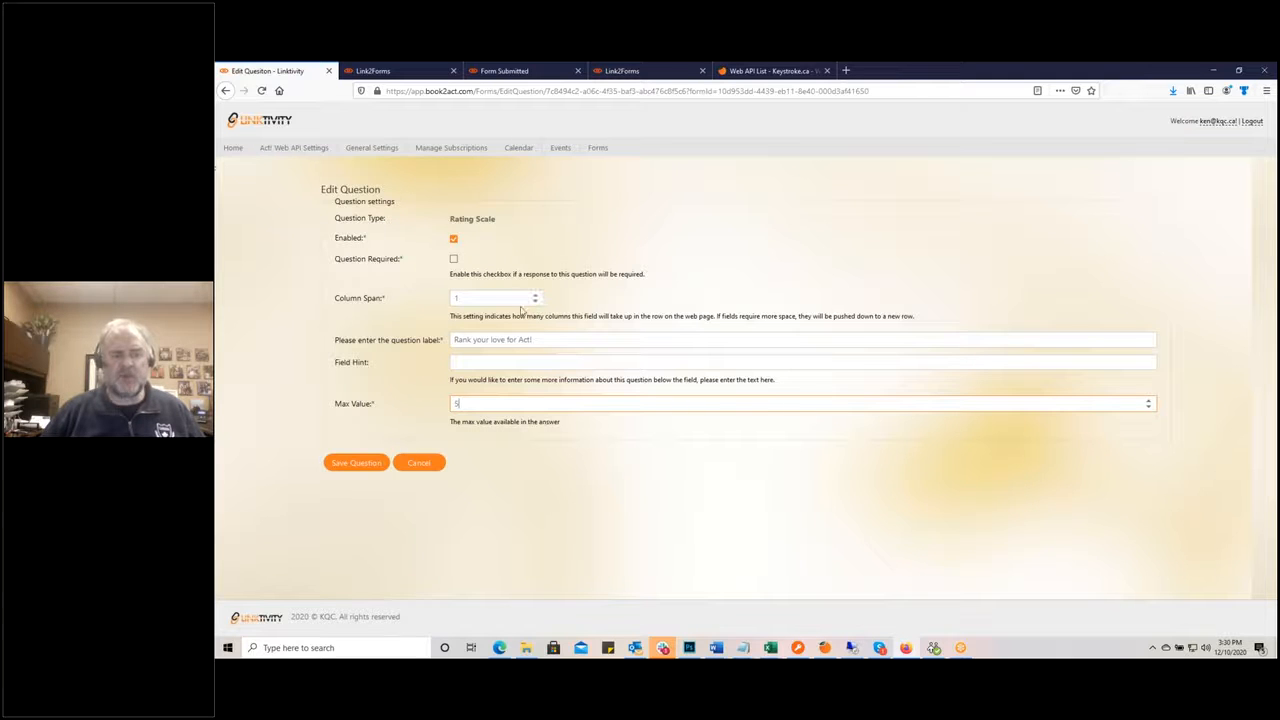
left_click(372, 464)
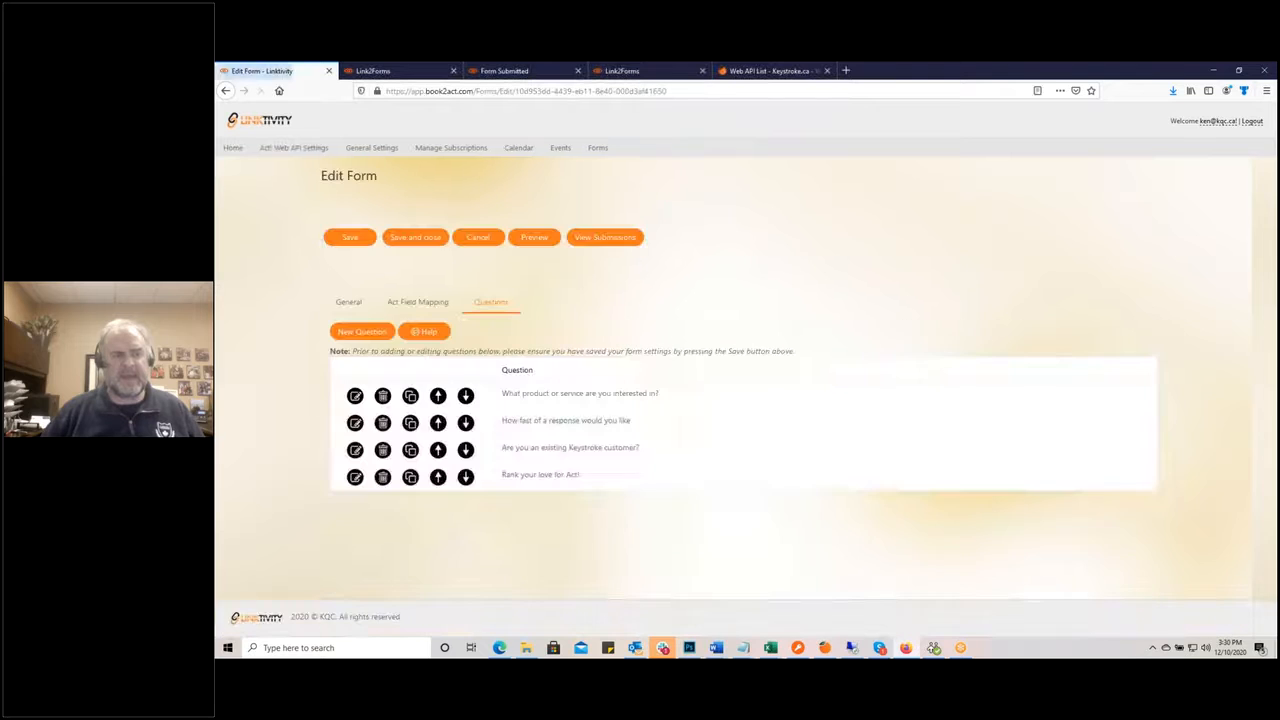
Step: Add a new question labelled 'Act! is the best CRM on the market for the price.'
left_click(364, 332)
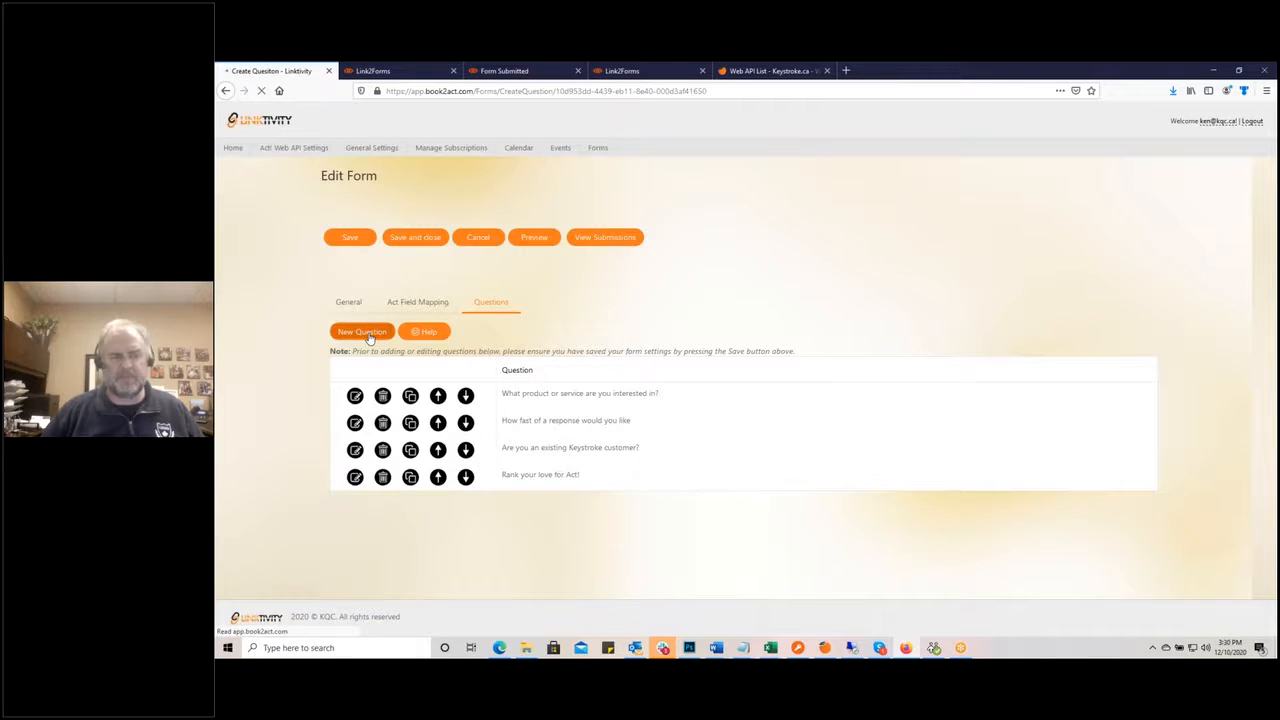
left_click(365, 236)
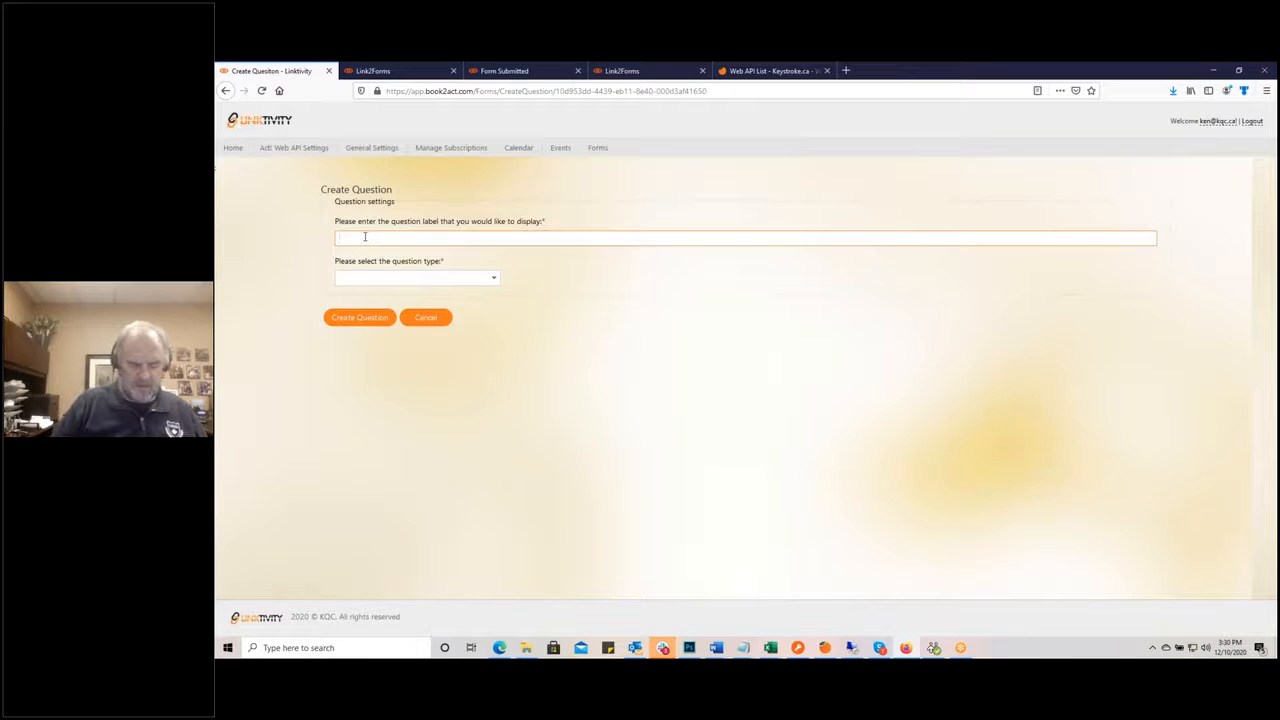
type("How would yo")
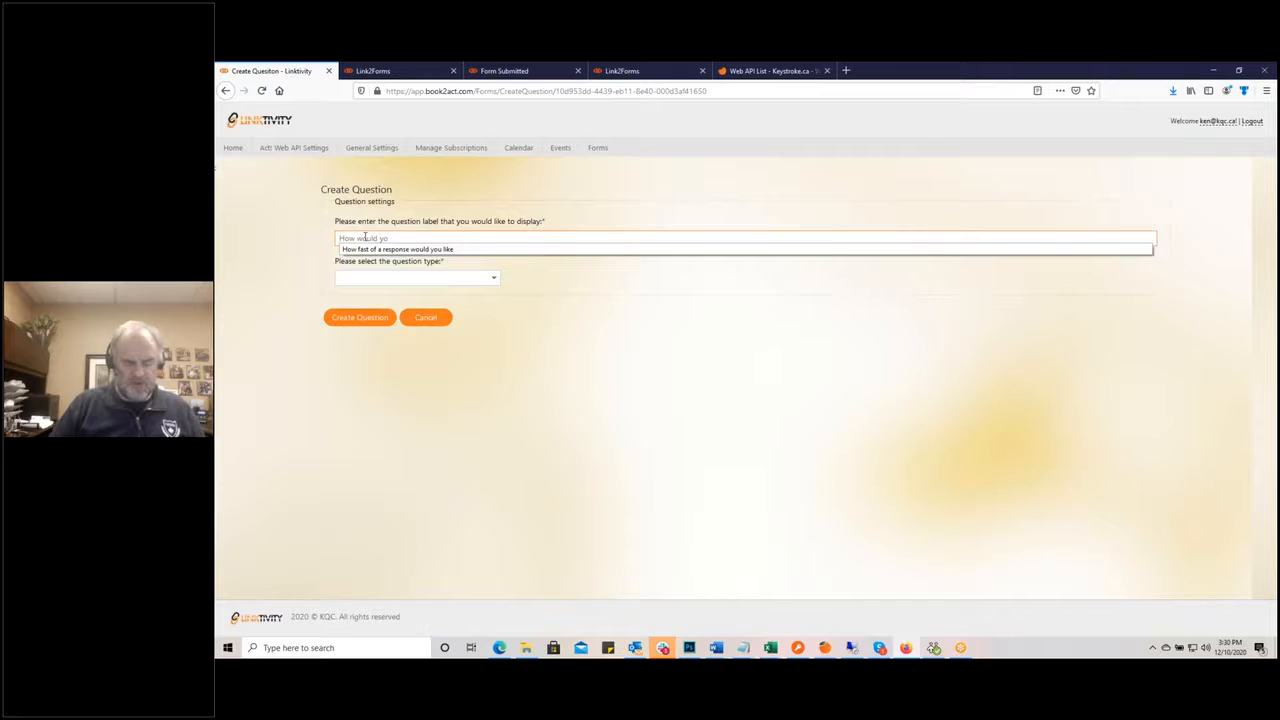
type("u rate you")
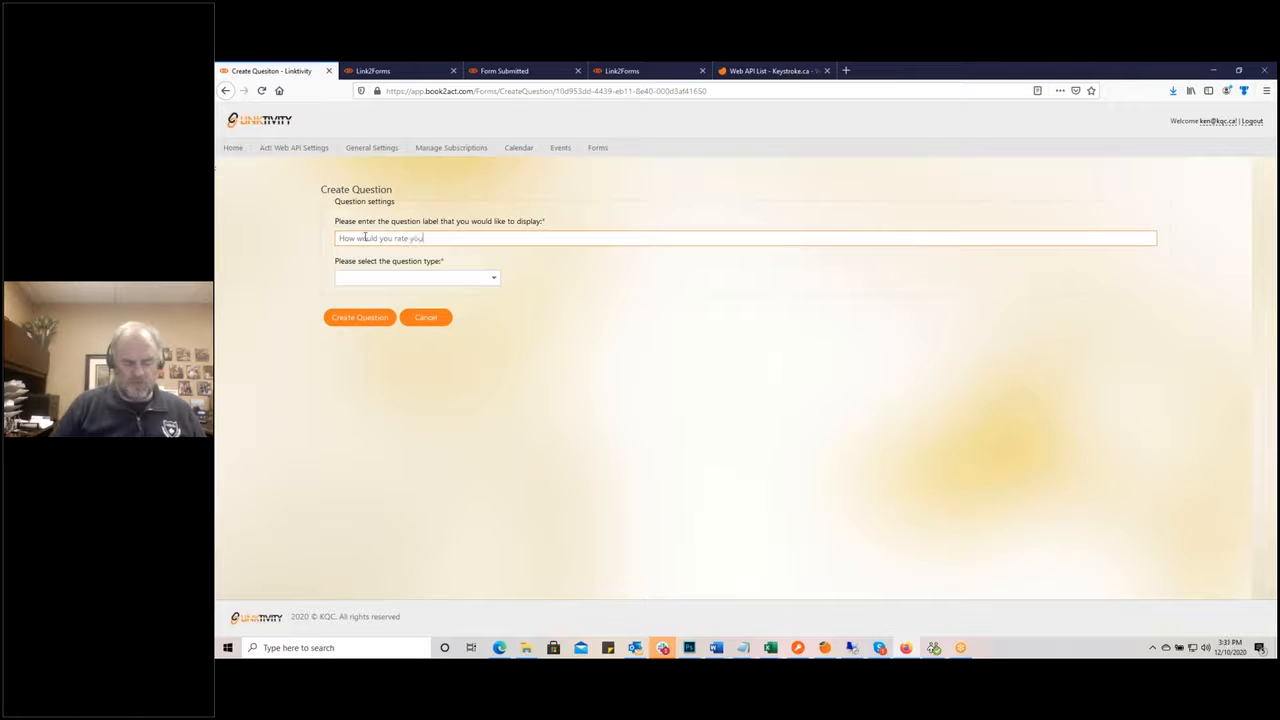
type("r lo")
key("BackSpace")
key("BackSpace")
key("BackSpace")
key("BackSpace")
key("BackSpace")
key("BackSpace")
key("BackSpace")
key("BackSpace")
key("BackSpace")
key("BackSpace")
key("BackSpace")
key("BackSpace")
key("BackSpace")
key("BackSpace")
key("BackSpace")
key("BackSpace")
key("BackSpace")
key("BackSpace")
key("BackSpace")
key("BackSpace")
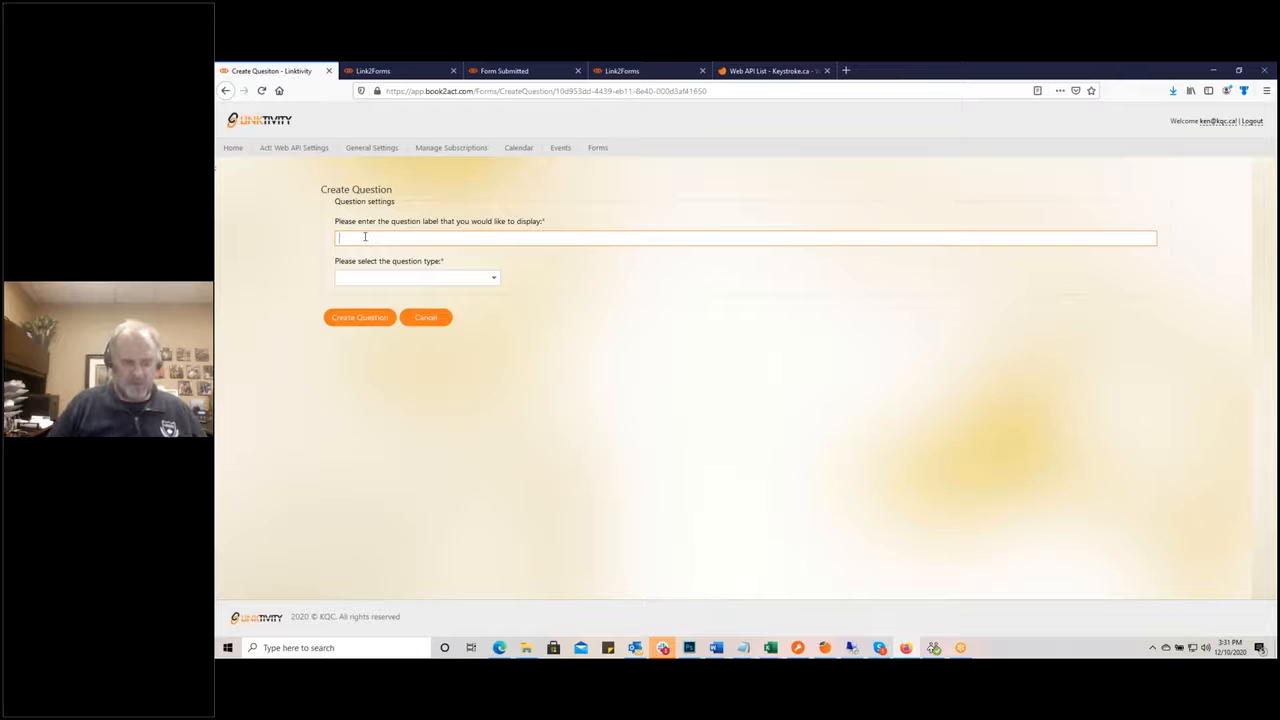
type("Act! is the best")
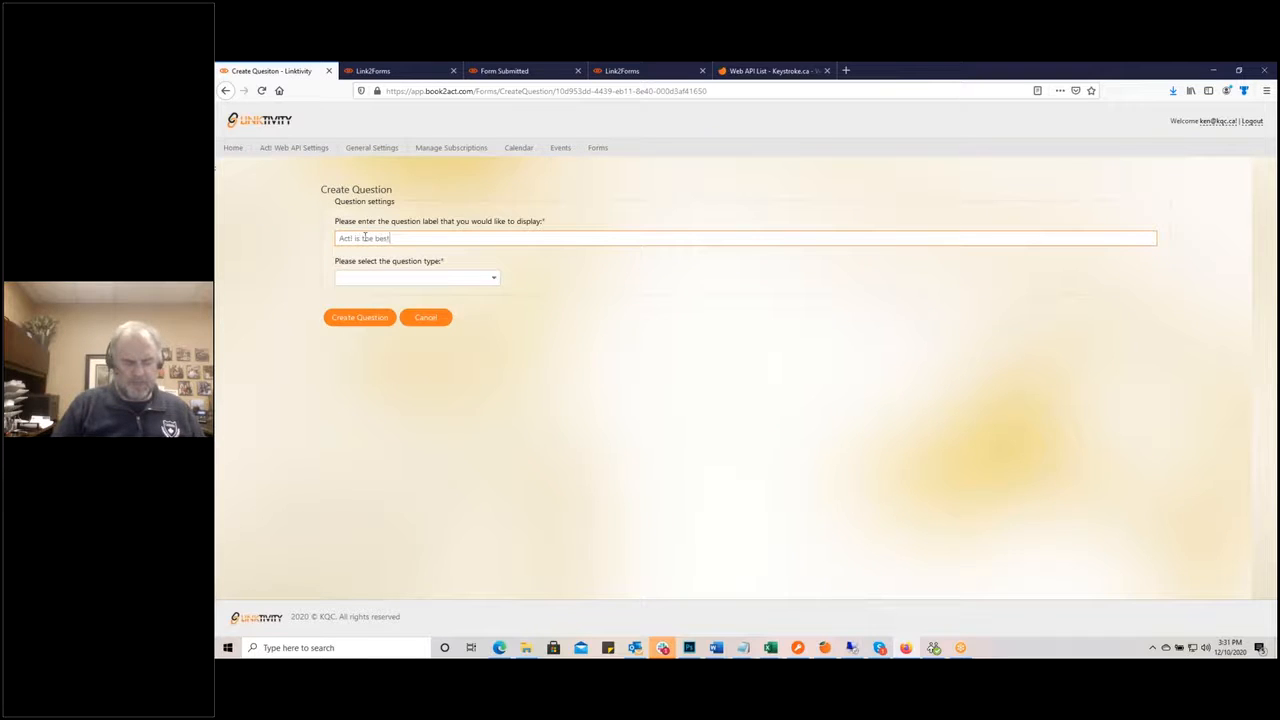
type(" CRM on the market for")
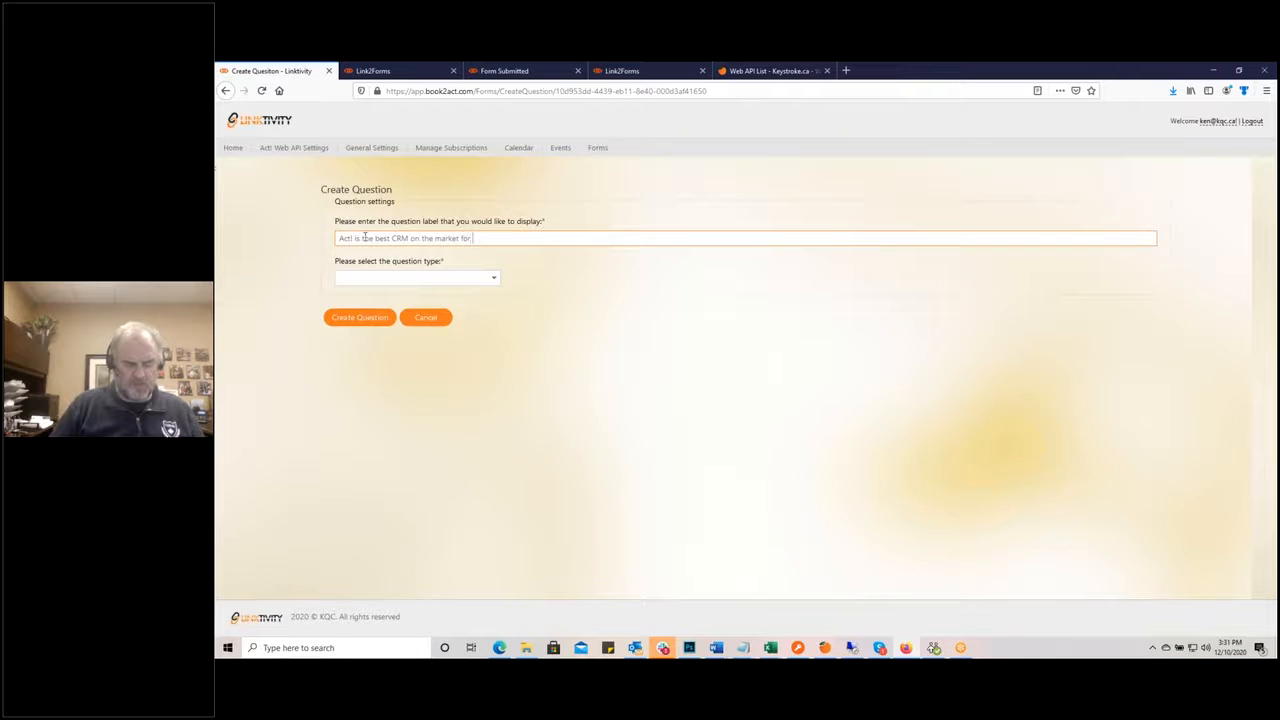
type(" the")
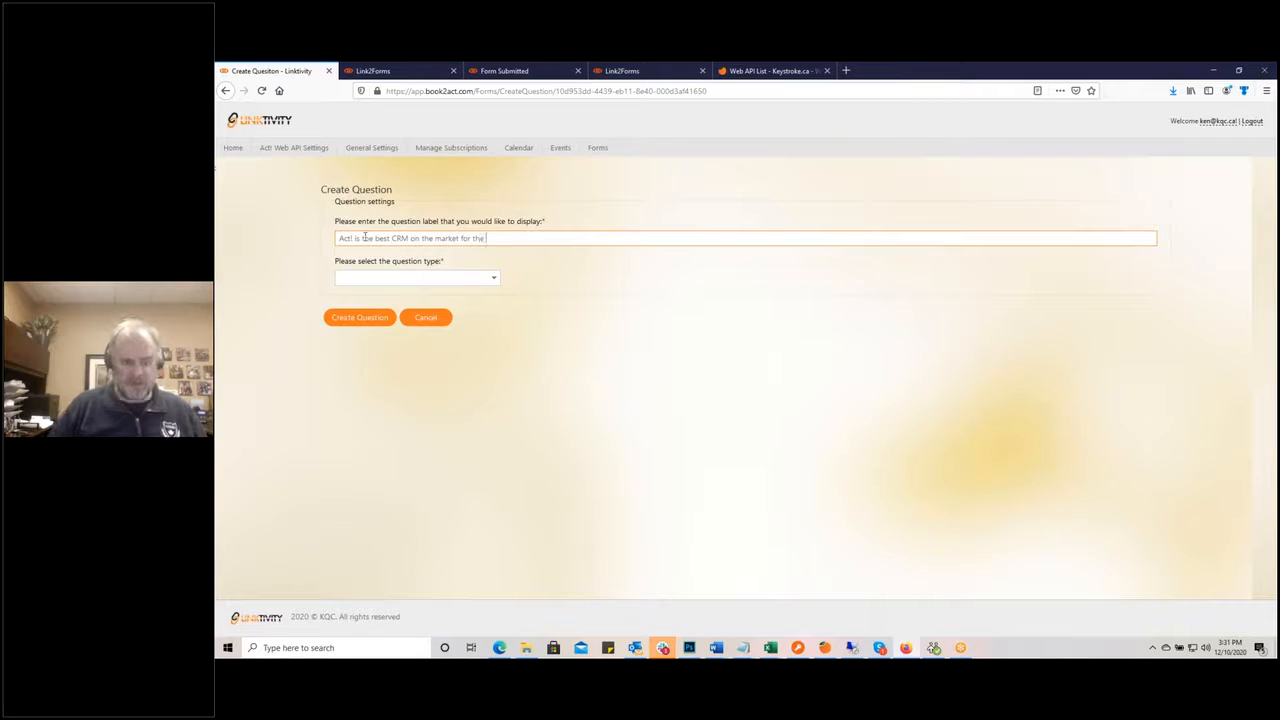
type(" price.")
left_click(493, 278)
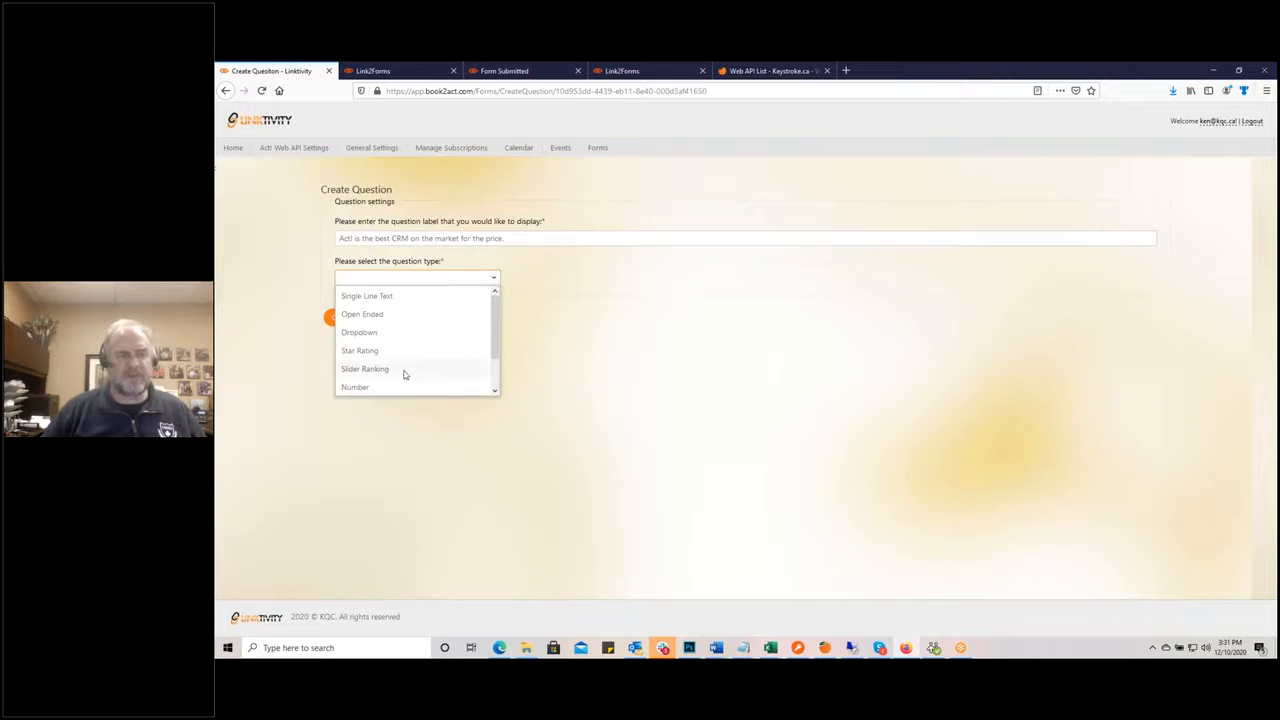
Step: Create it as a Slider Ranking spanning 2 columns, hinted '1 = Strongly Disagree ** 10 = Strongly Agree'
left_click(405, 369)
left_click(378, 322)
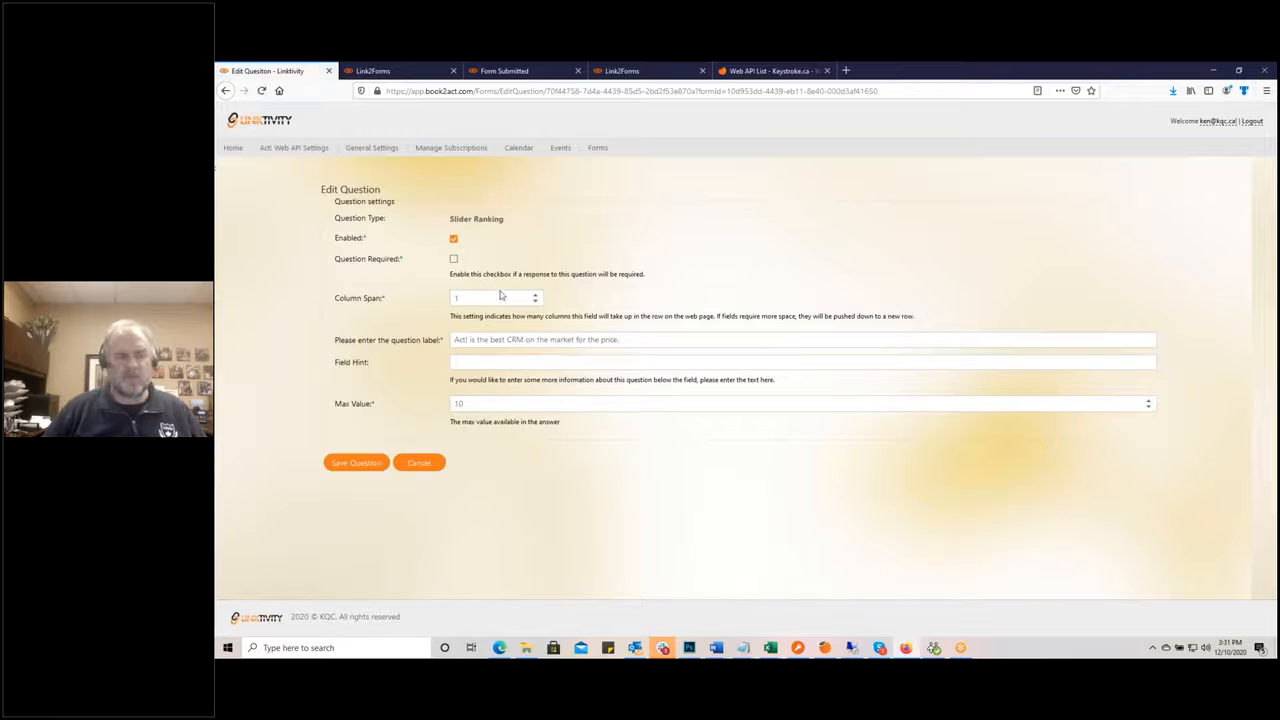
left_click(535, 294)
left_click(470, 362)
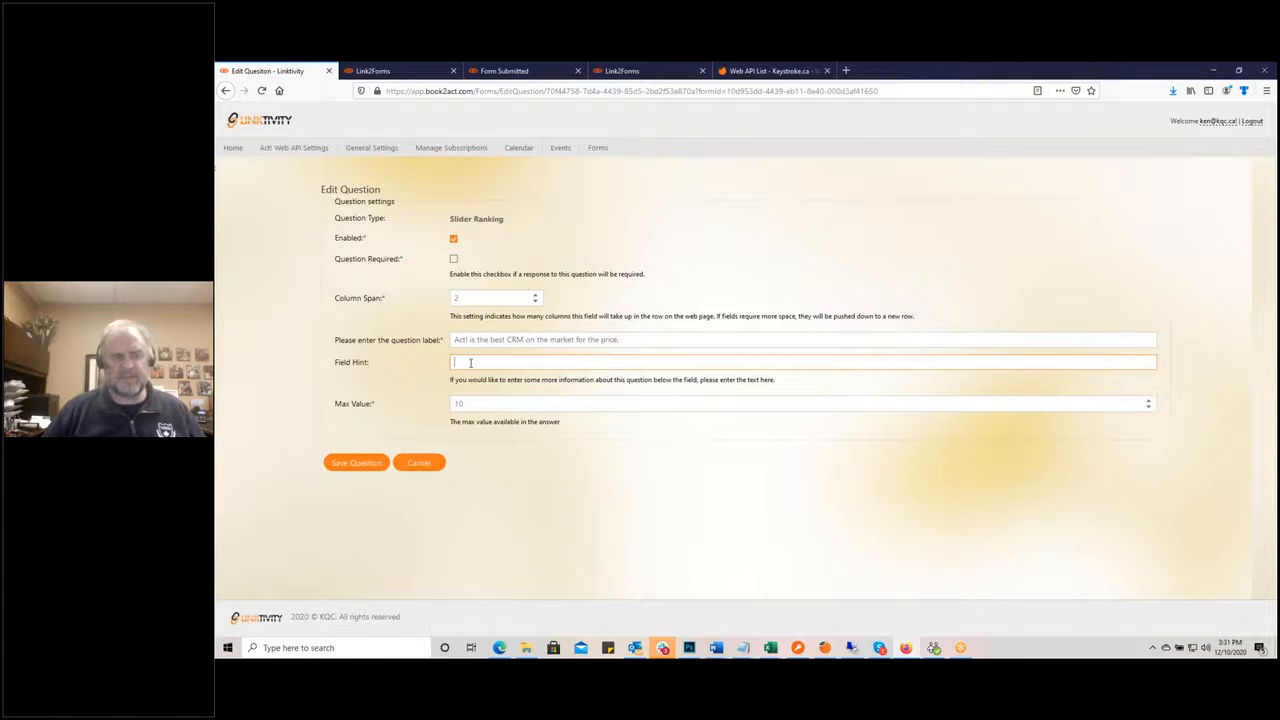
left_click(470, 363)
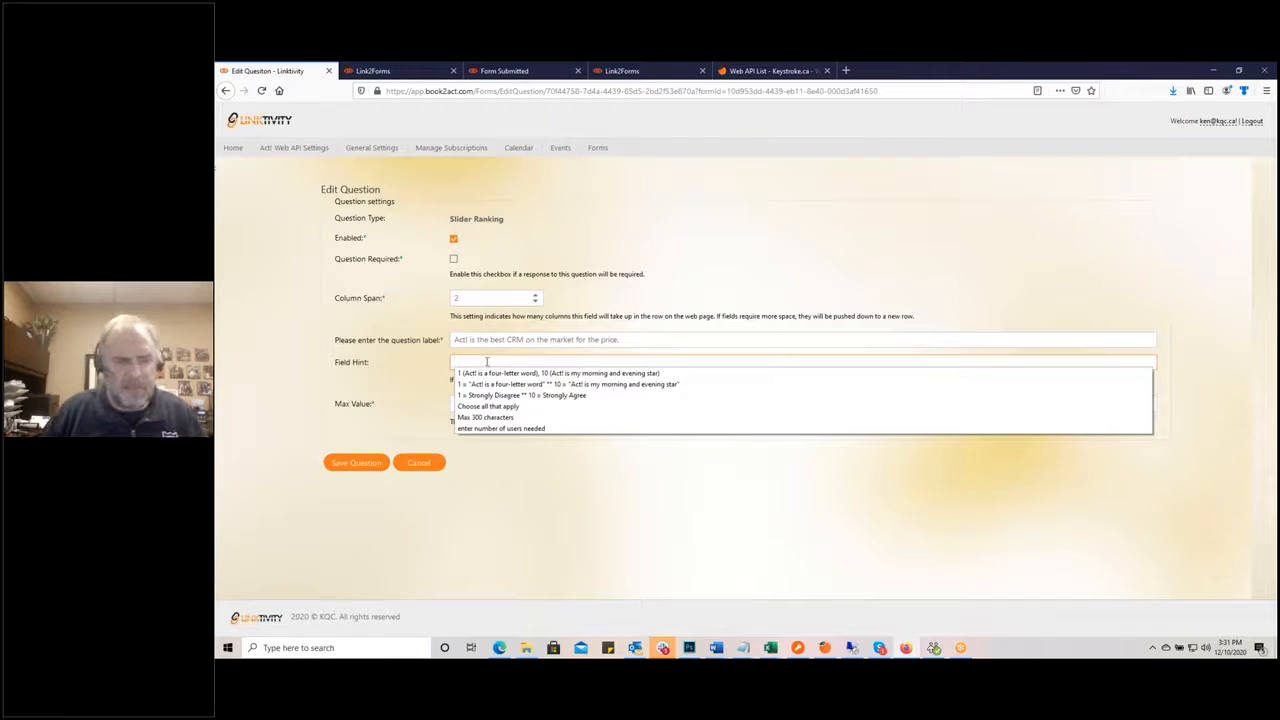
left_click(551, 364)
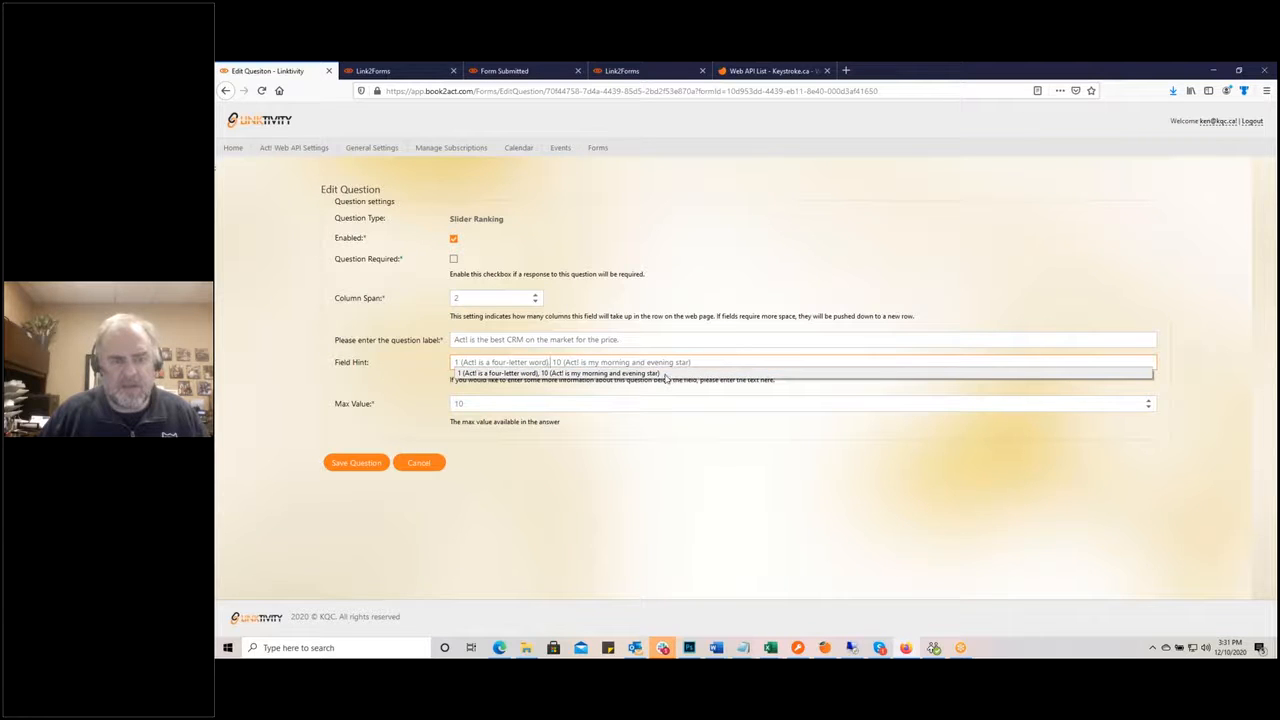
left_click_drag(709, 363, 361, 386)
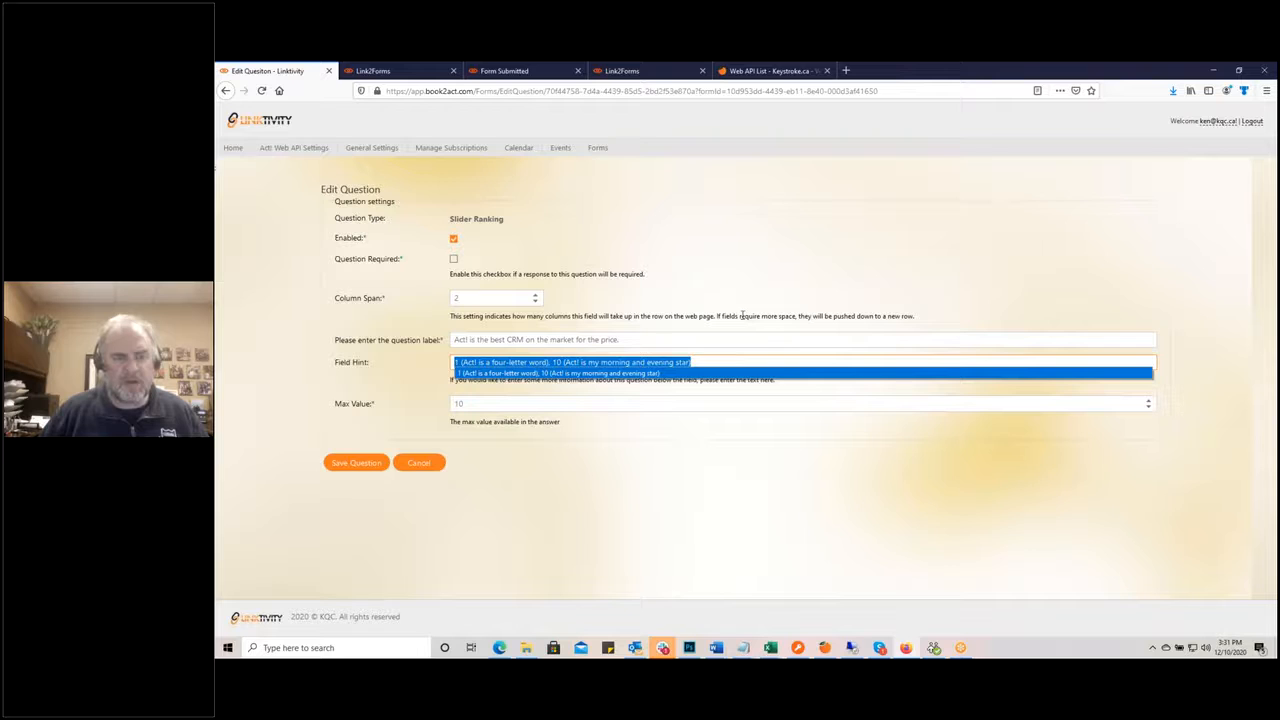
left_click_drag(704, 363, 414, 359)
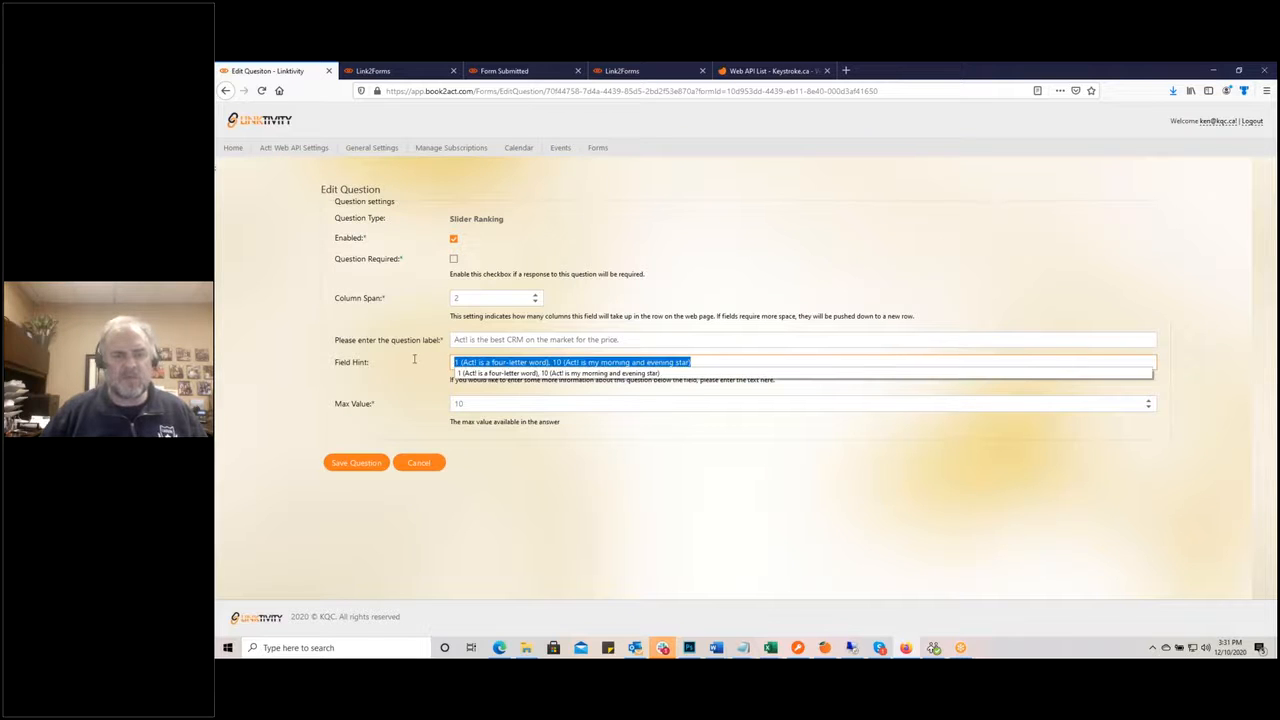
type("1")
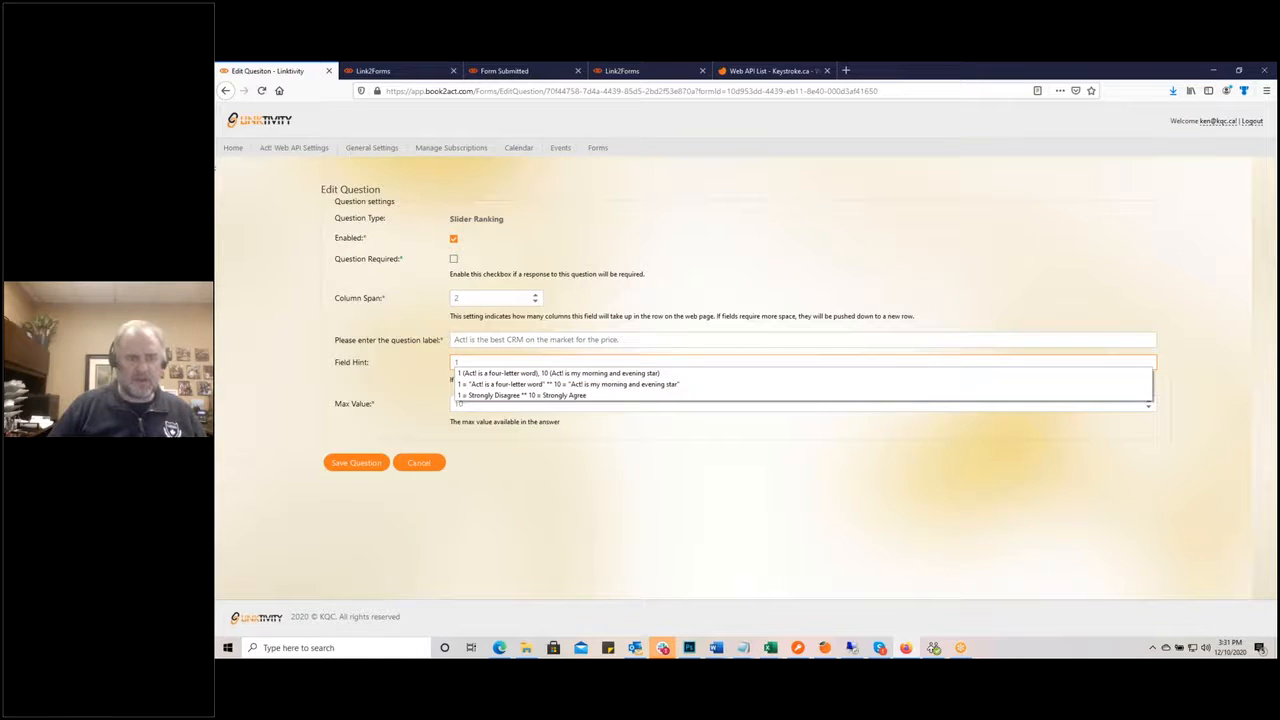
left_click(482, 396)
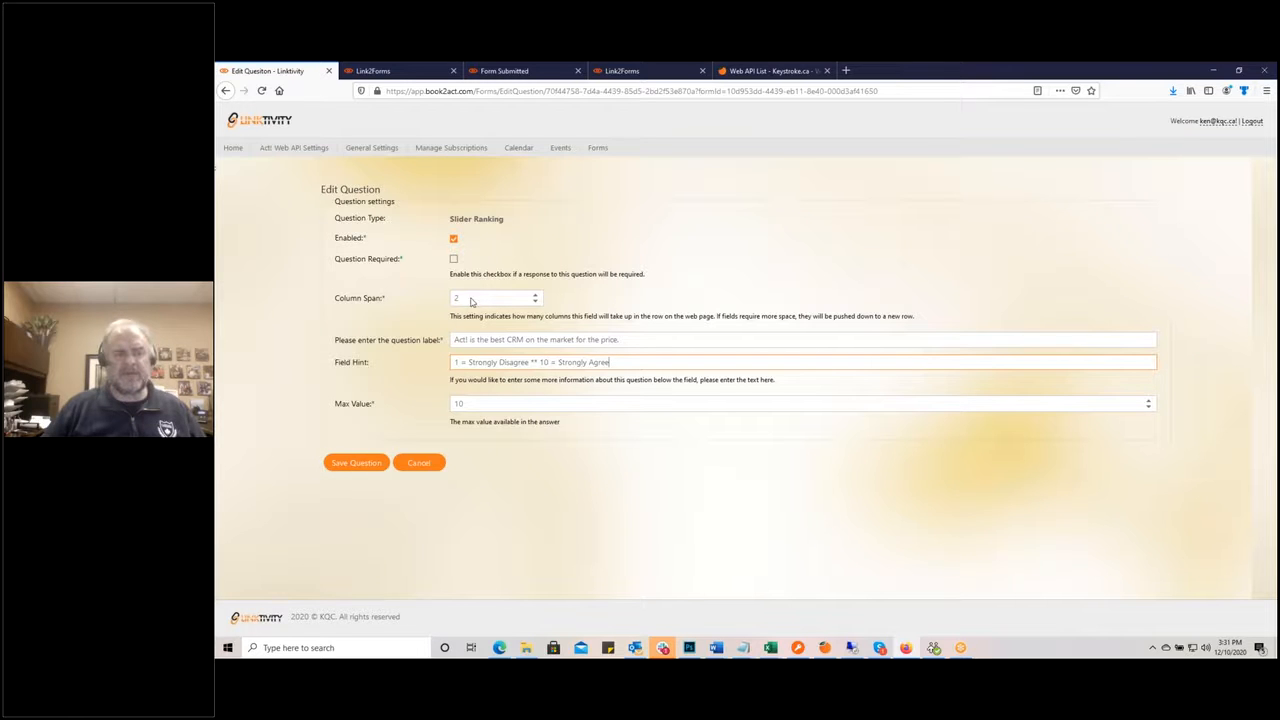
Step: Make the slider question required, save it, and save the form settings
left_click(454, 259)
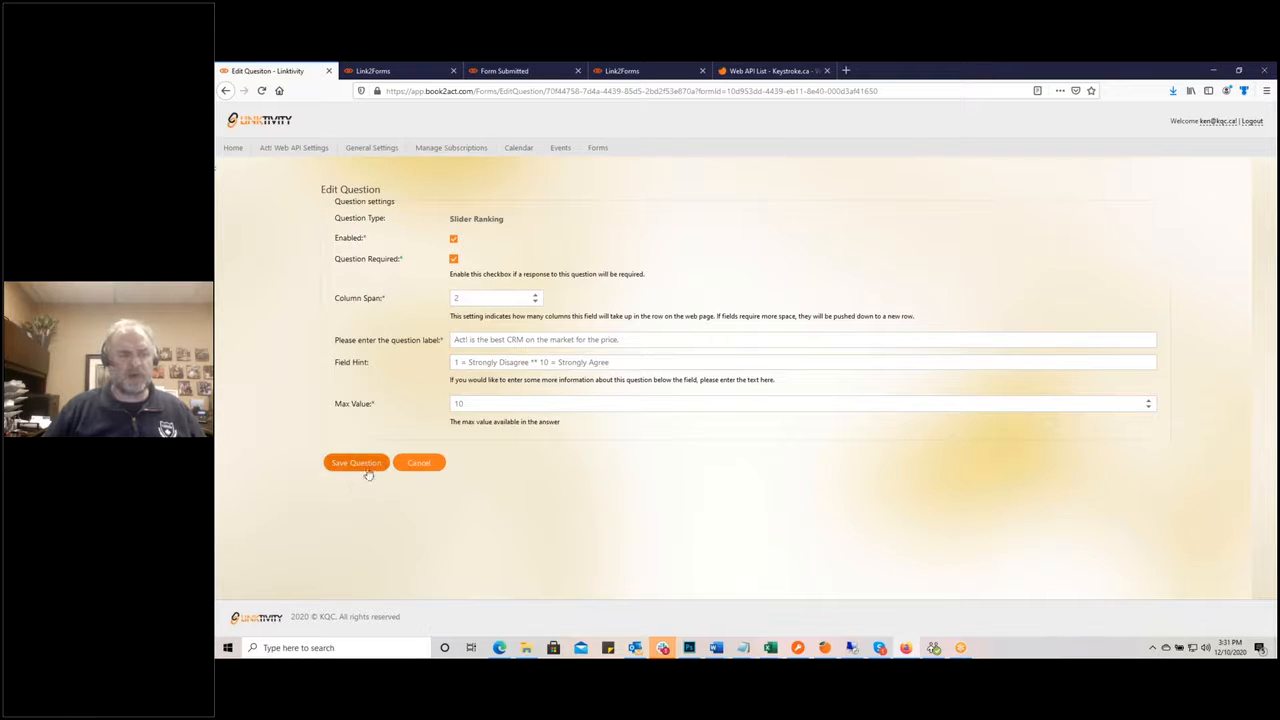
left_click(373, 464)
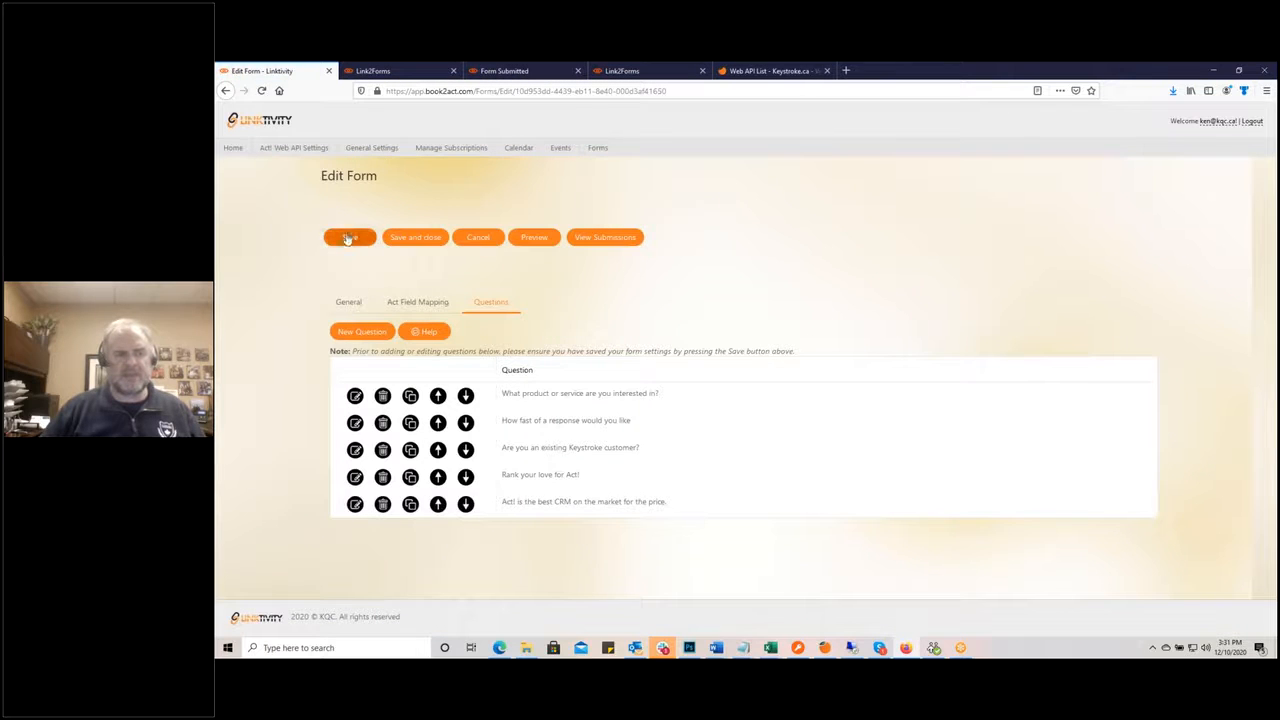
left_click(347, 238)
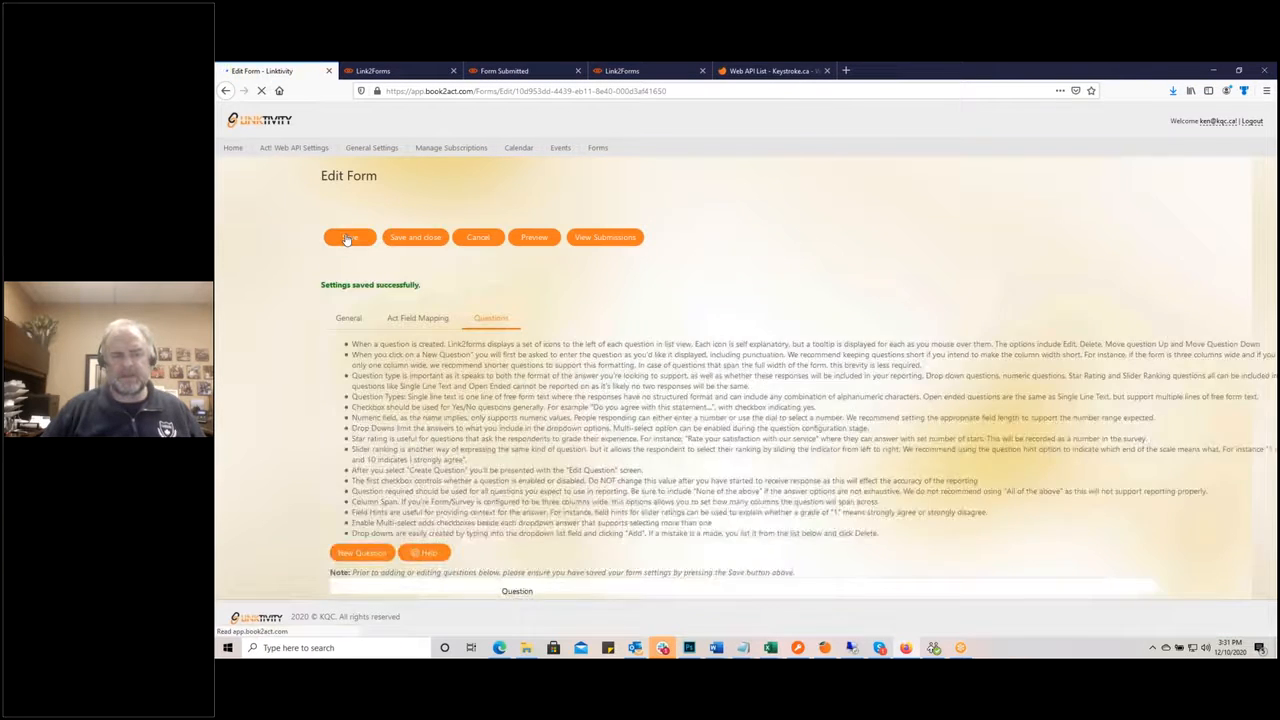
Step: Preview the Quote Request form live and scroll down to the 1–10 slider
left_click(533, 240)
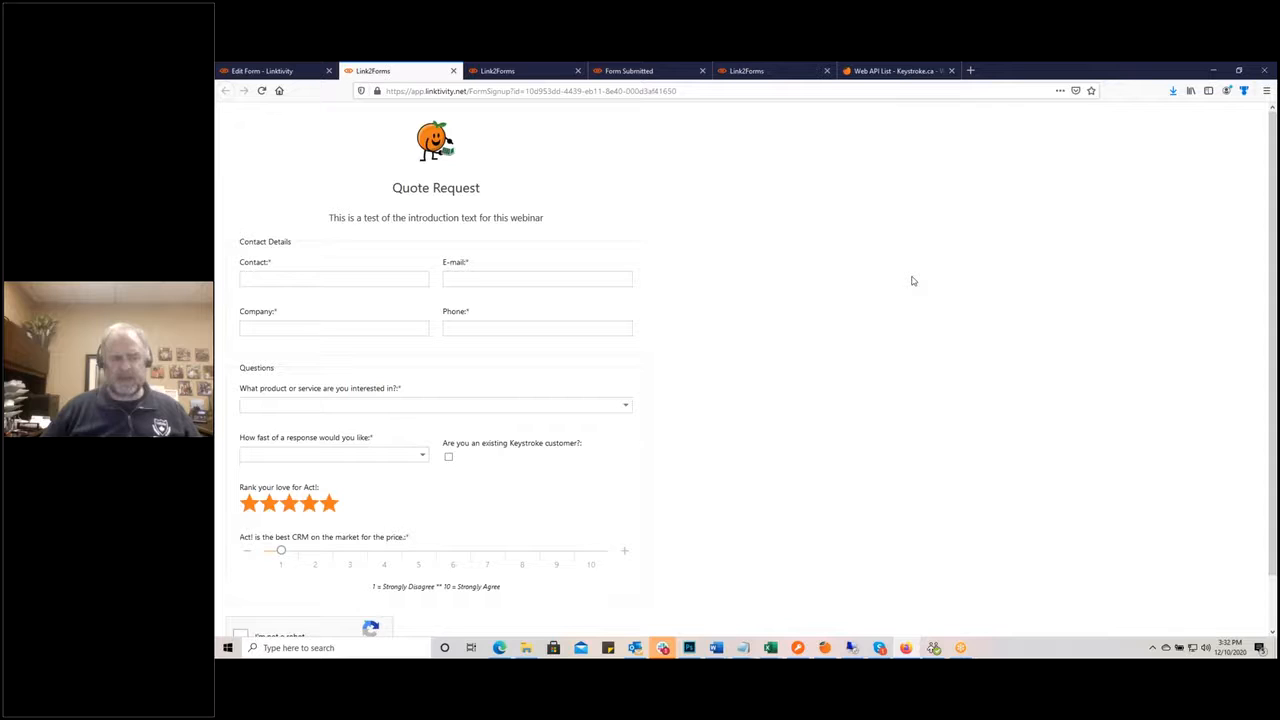
scroll(660, 371, "down", 2)
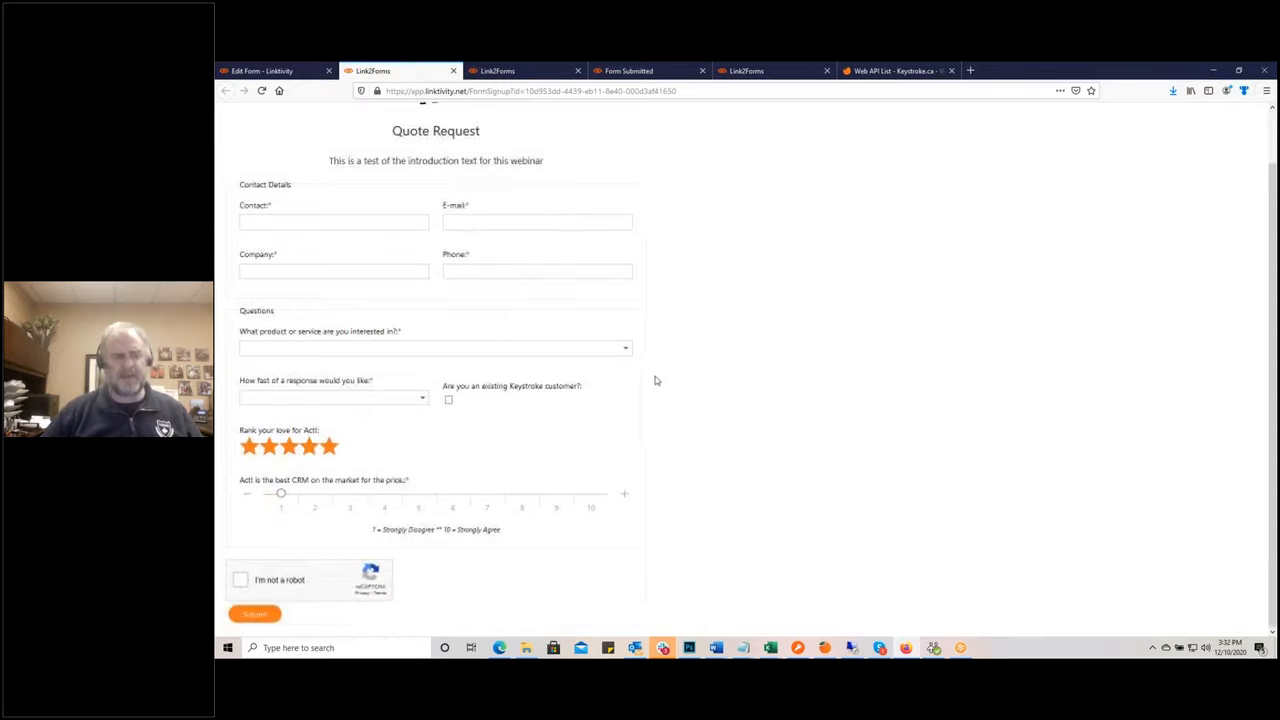
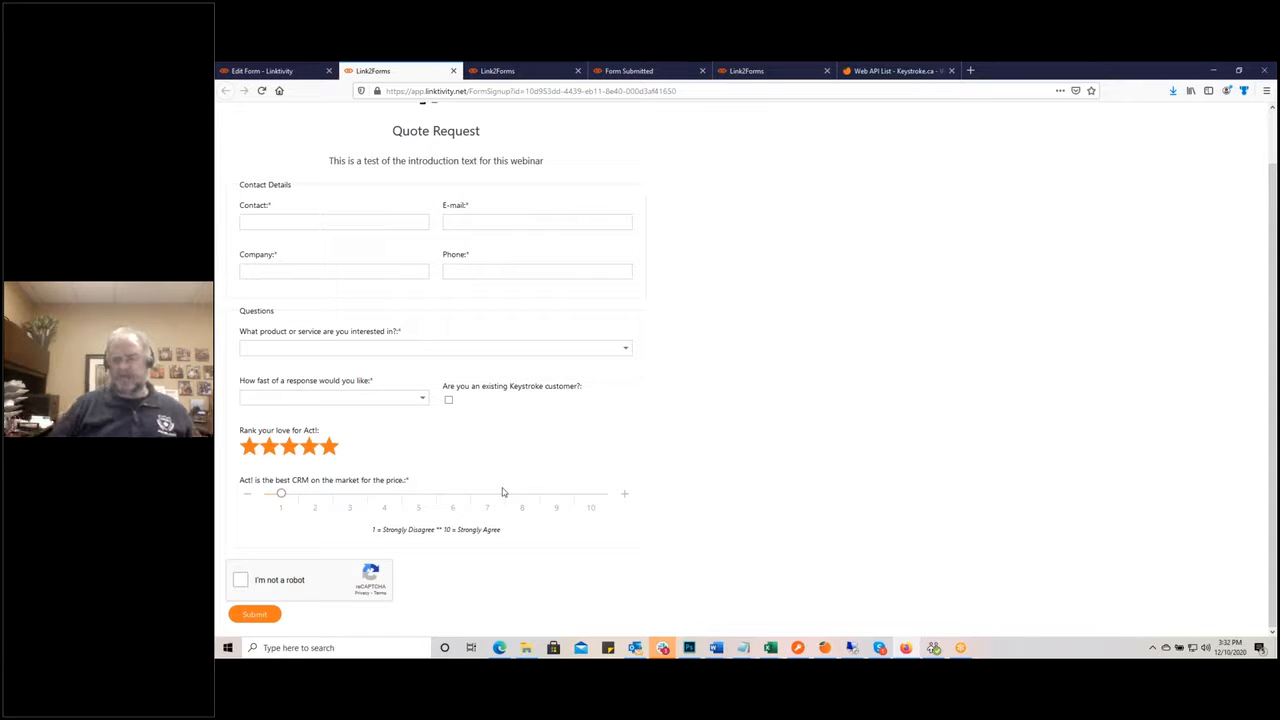
Step: Create an Open Ended question labelled 'General Comments' on the Quote Request form
left_click(270, 72)
left_click(362, 348)
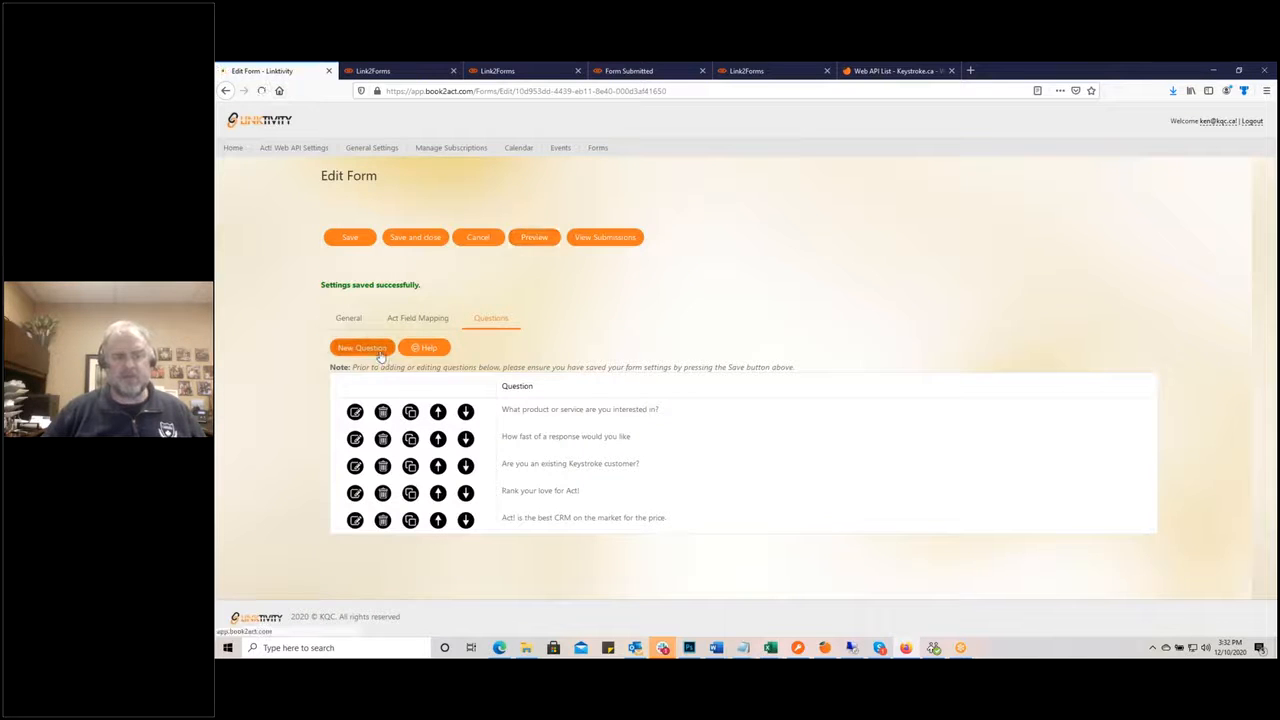
left_click(356, 240)
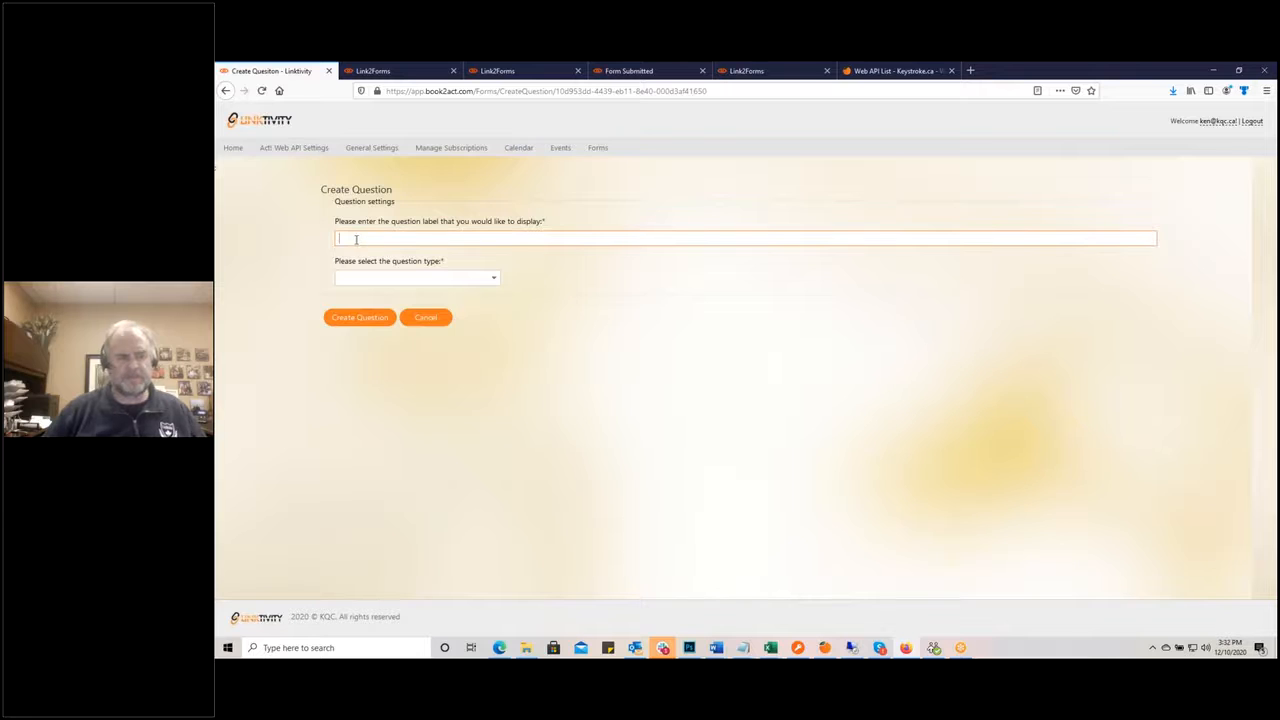
type("General Comments")
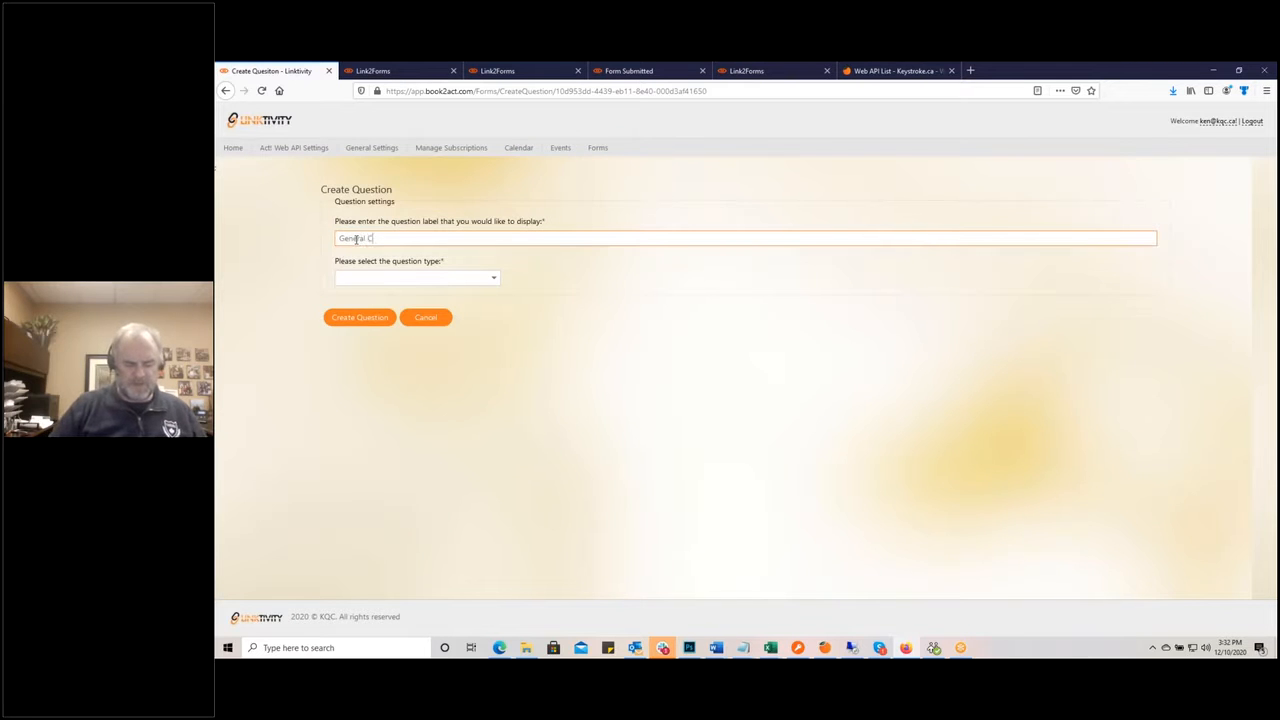
left_click(492, 278)
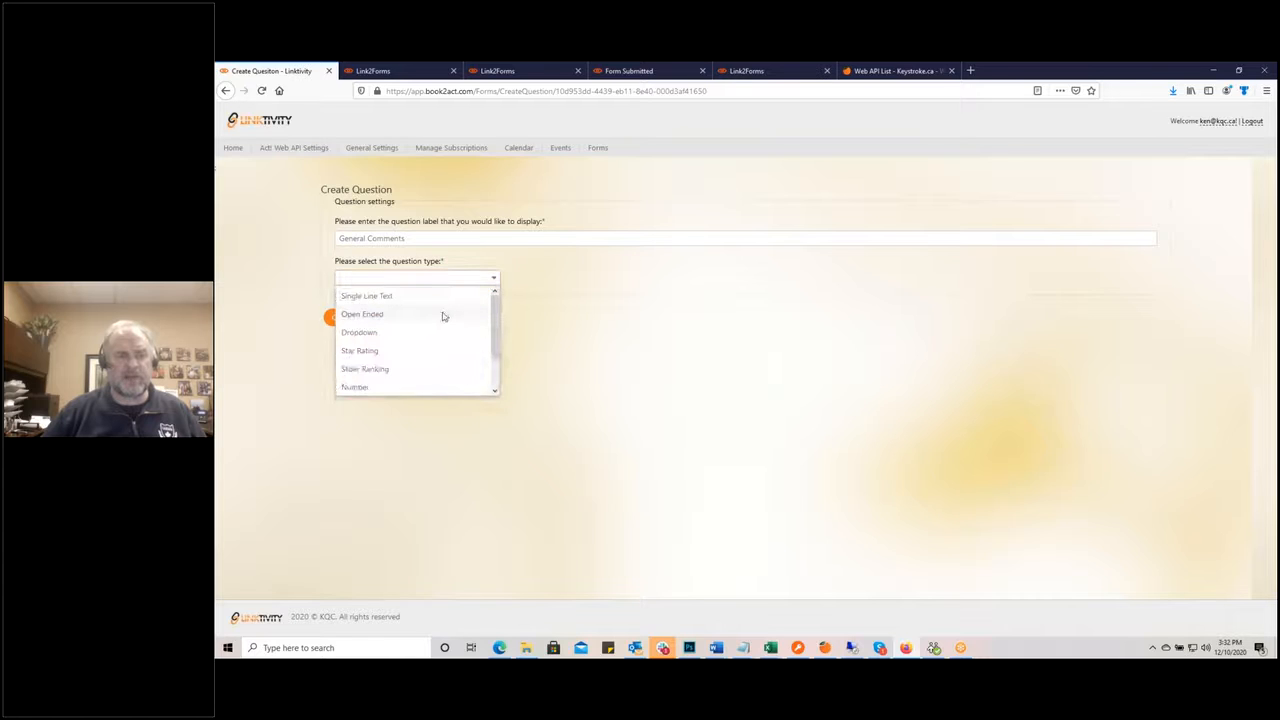
left_click(444, 316)
left_click(369, 318)
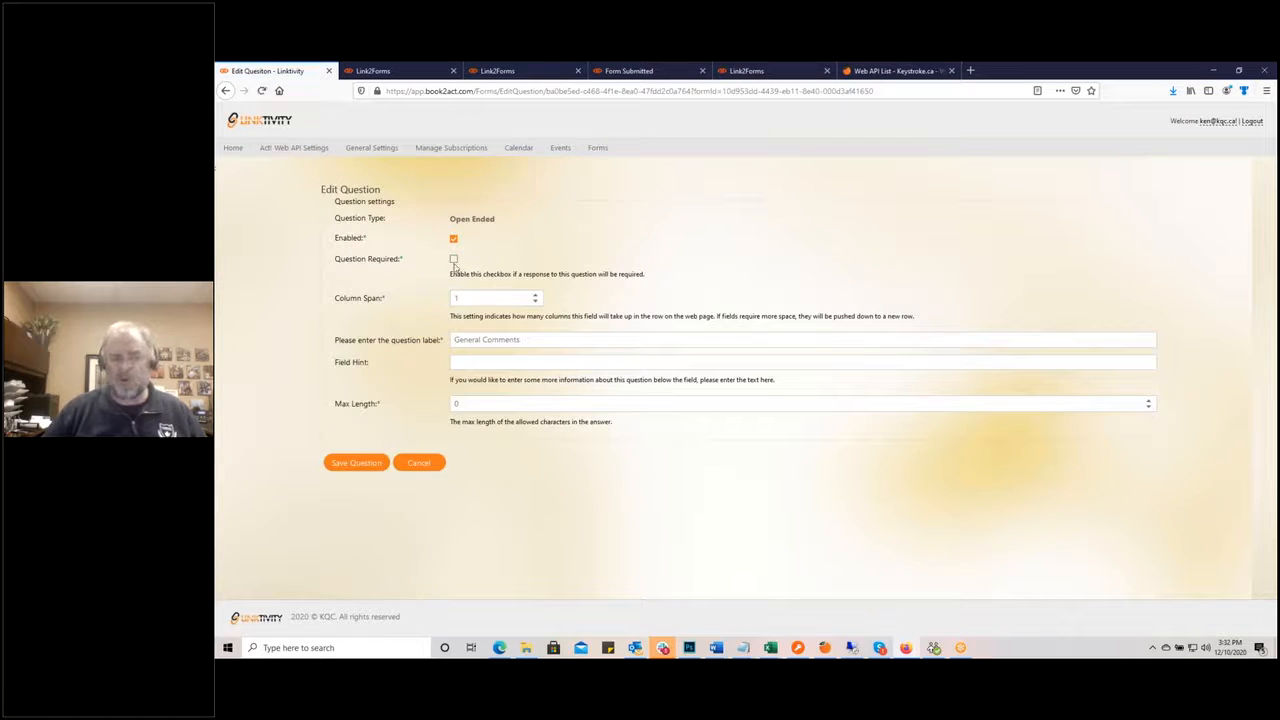
Step: Give General Comments a 2-column span, then save the question and the form settings
left_click(535, 294)
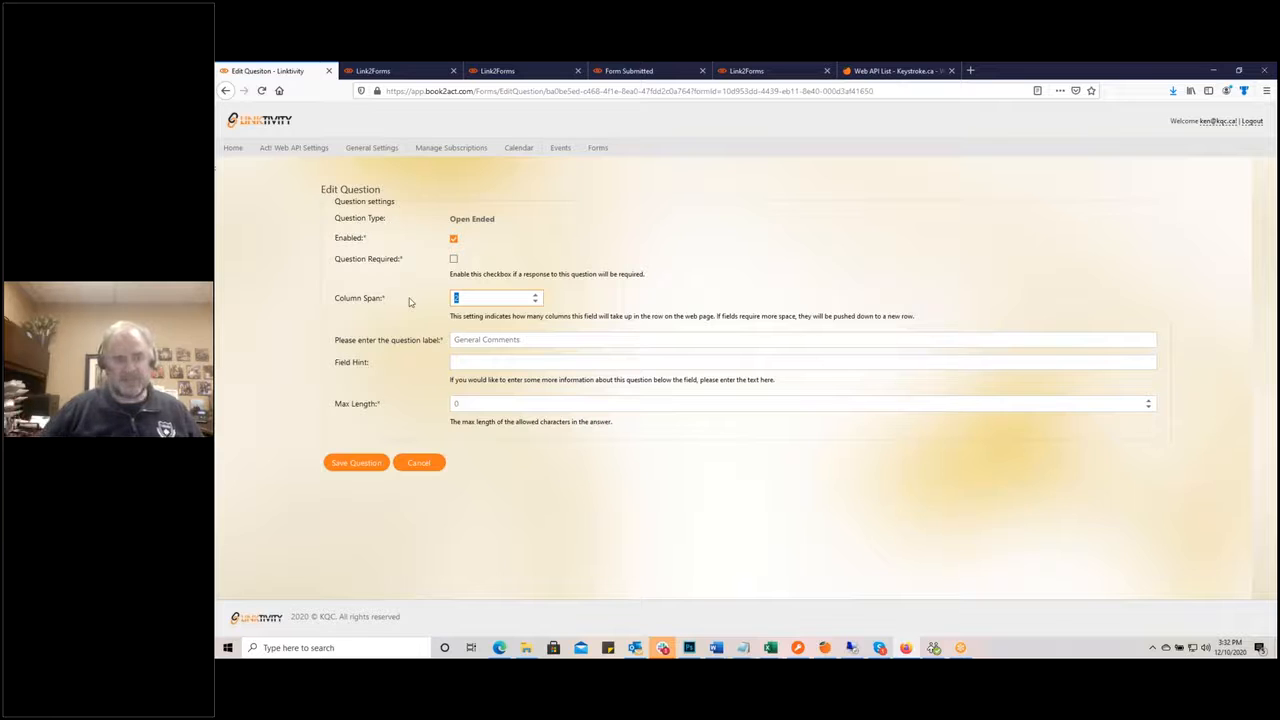
left_click(355, 463)
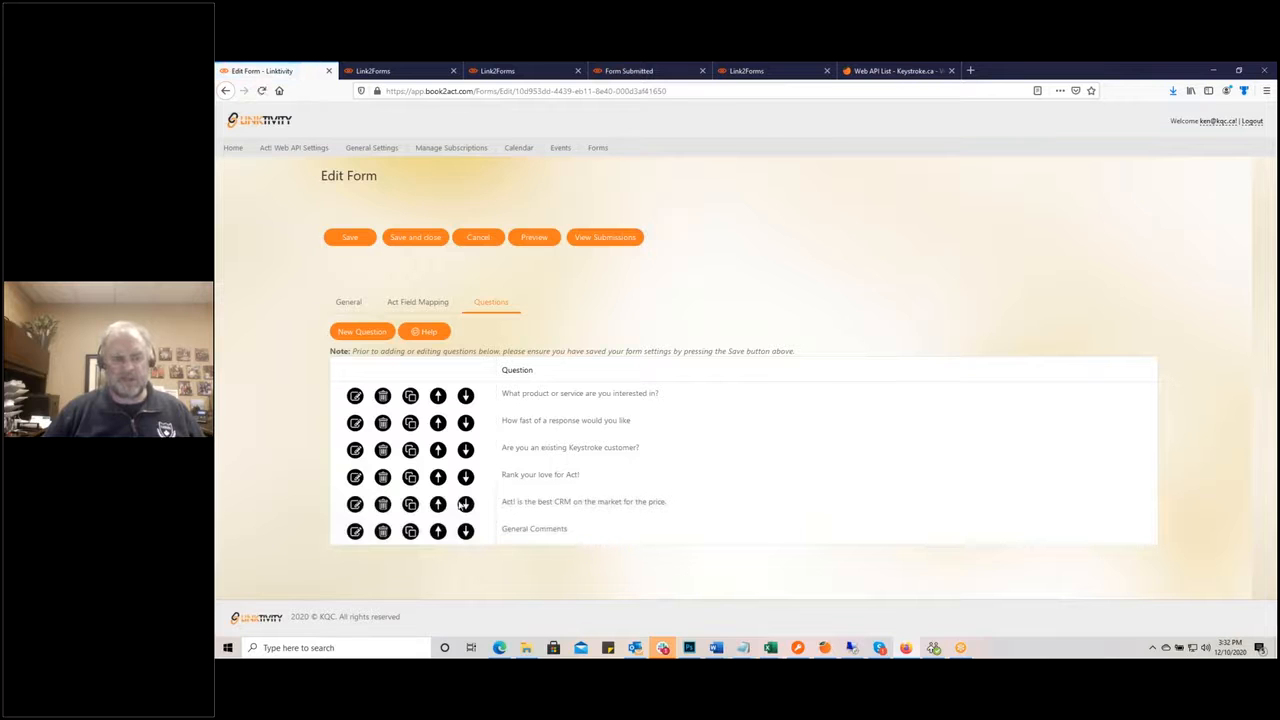
left_click(358, 240)
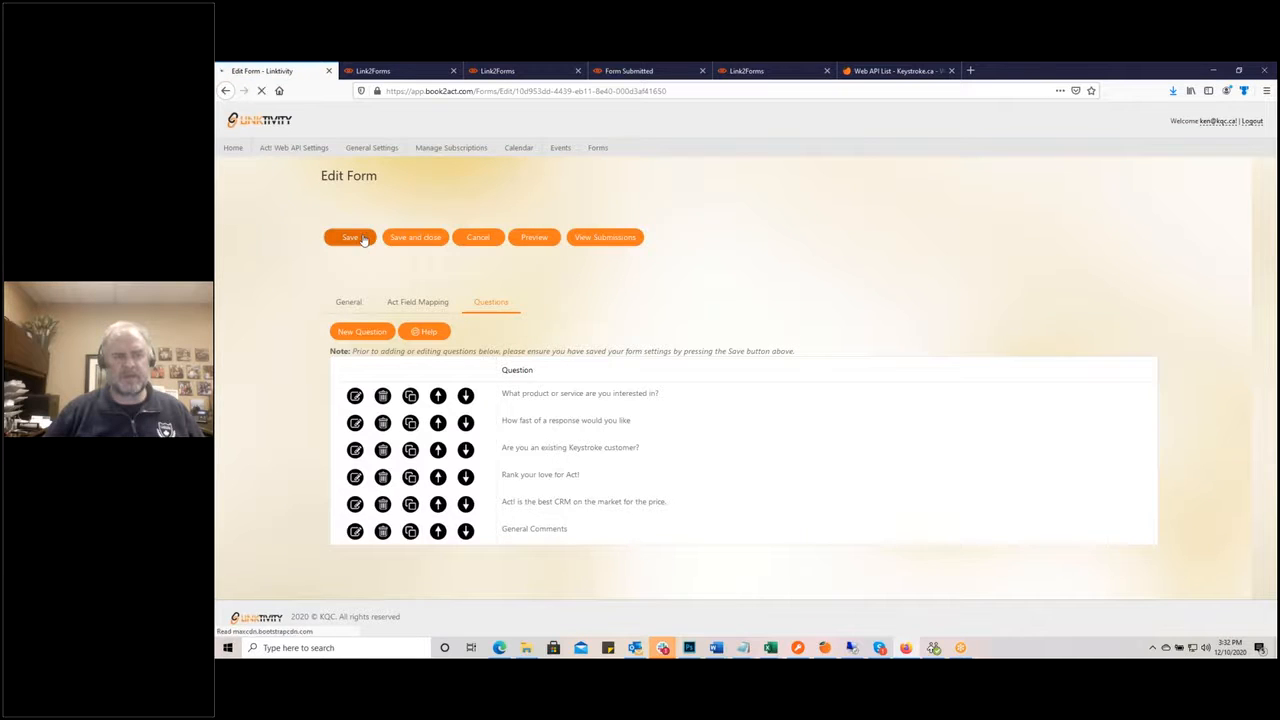
left_click(395, 71)
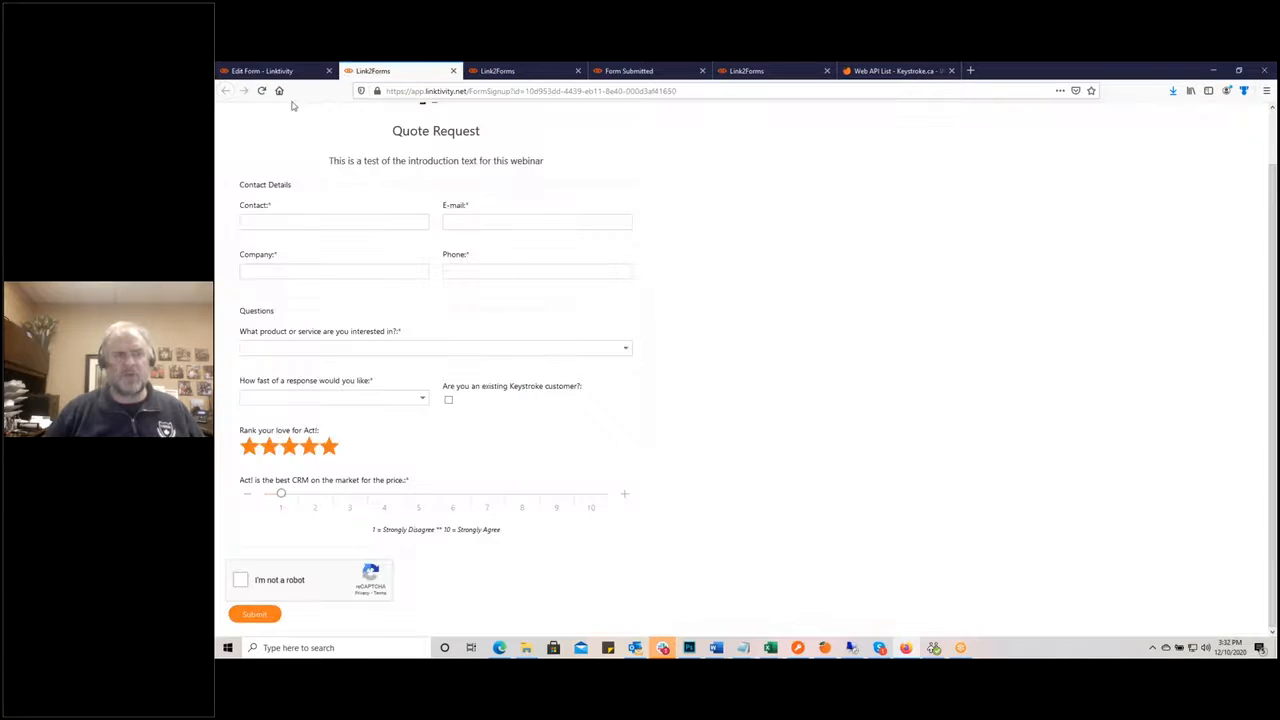
left_click(262, 91)
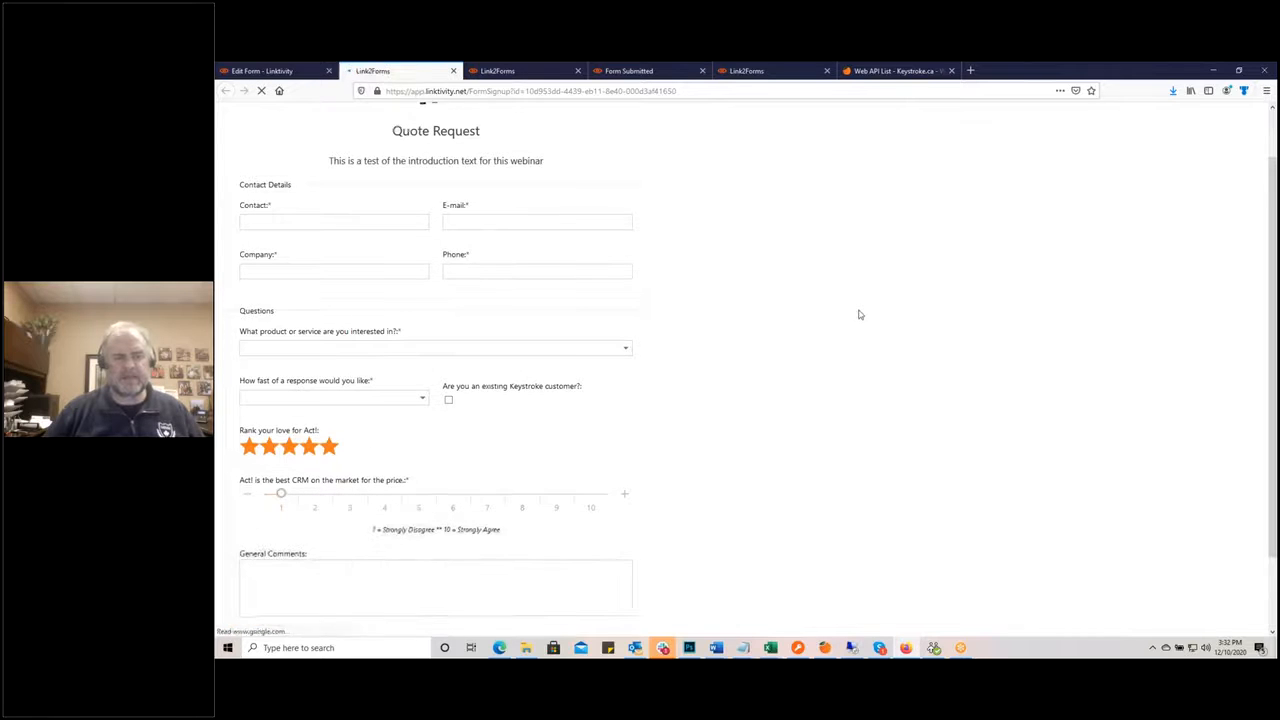
scroll(848, 362, "down", 1)
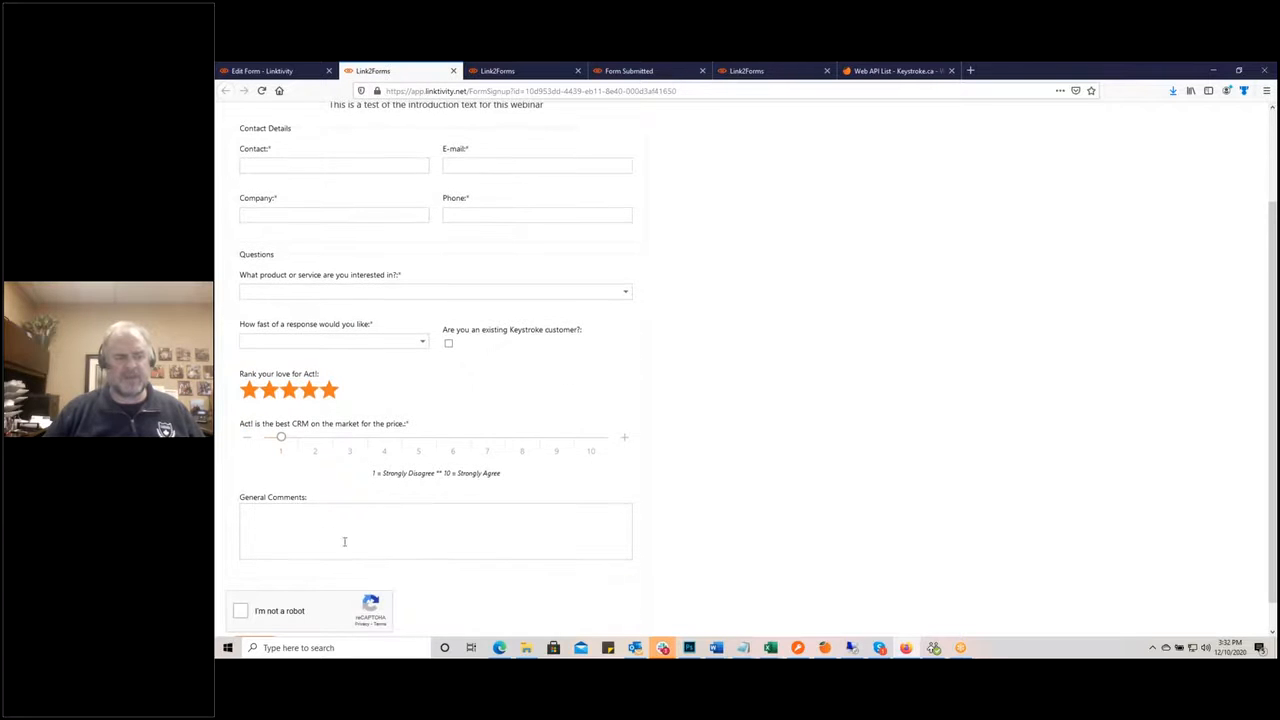
scroll(627, 523, "up", 2)
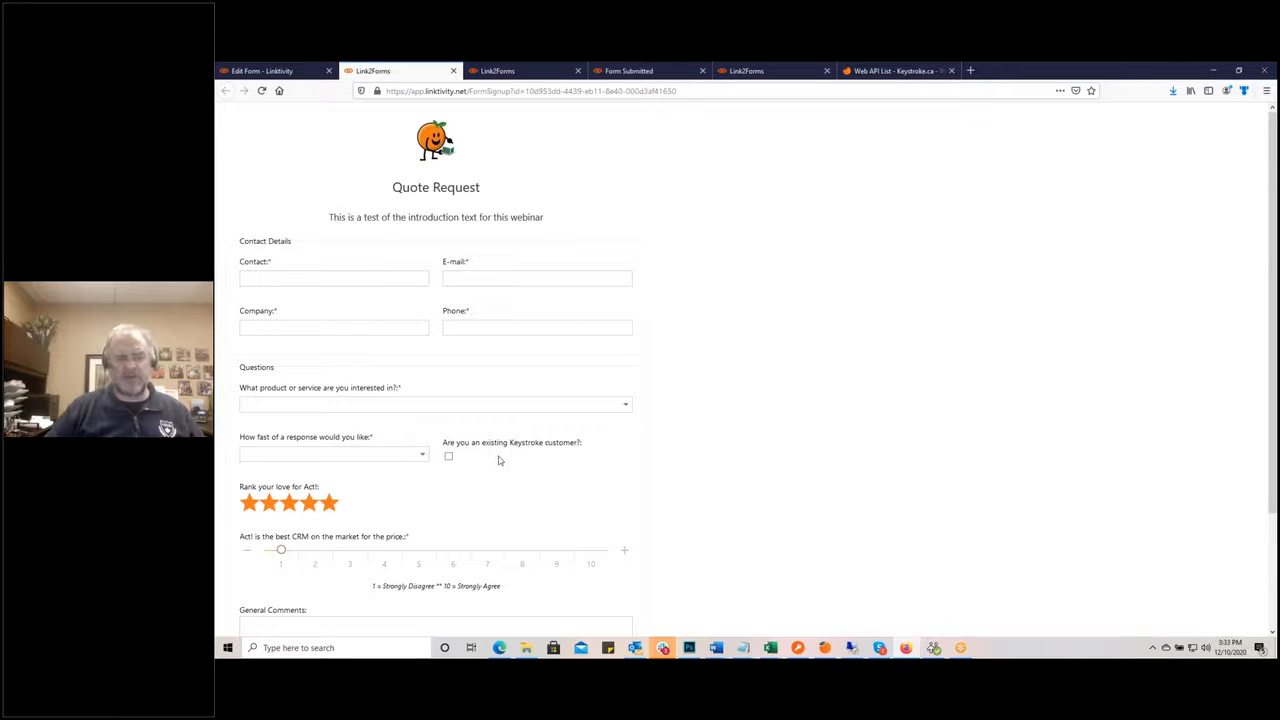
left_click(270, 72)
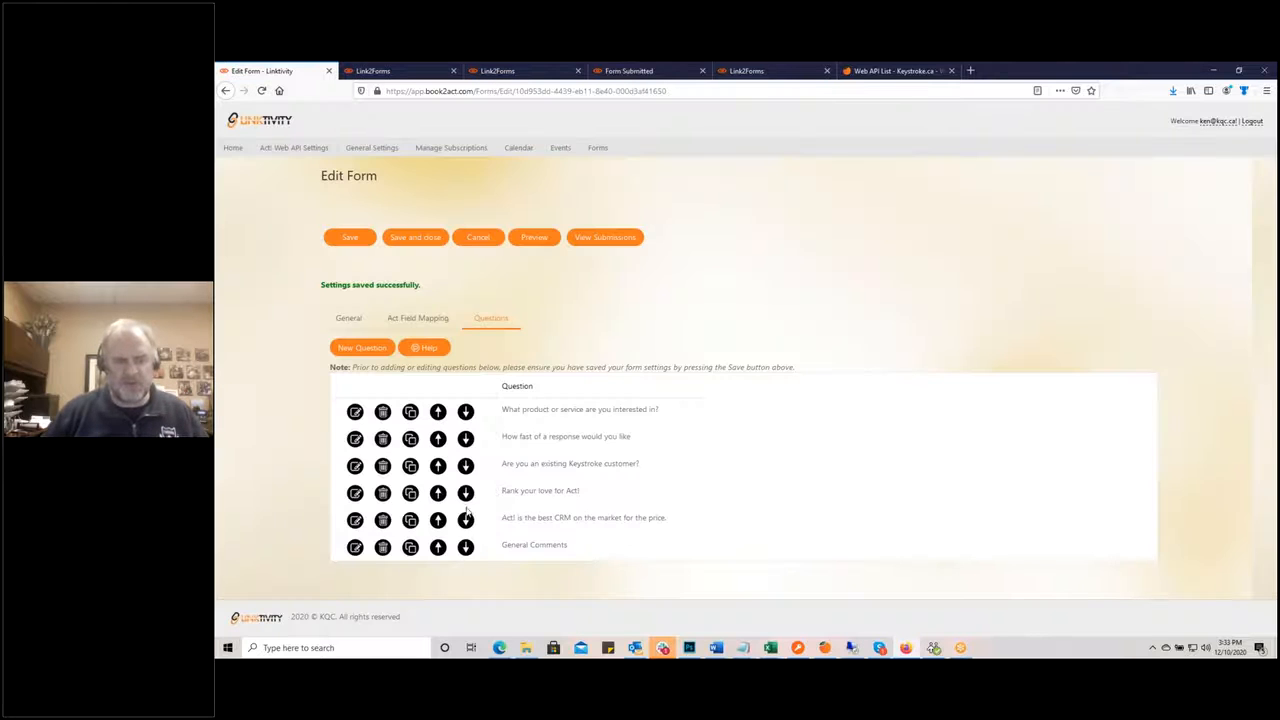
Step: Move 'Rank your love for Act!' up one place, save, check the reloaded live form, then start another question
left_click(438, 493)
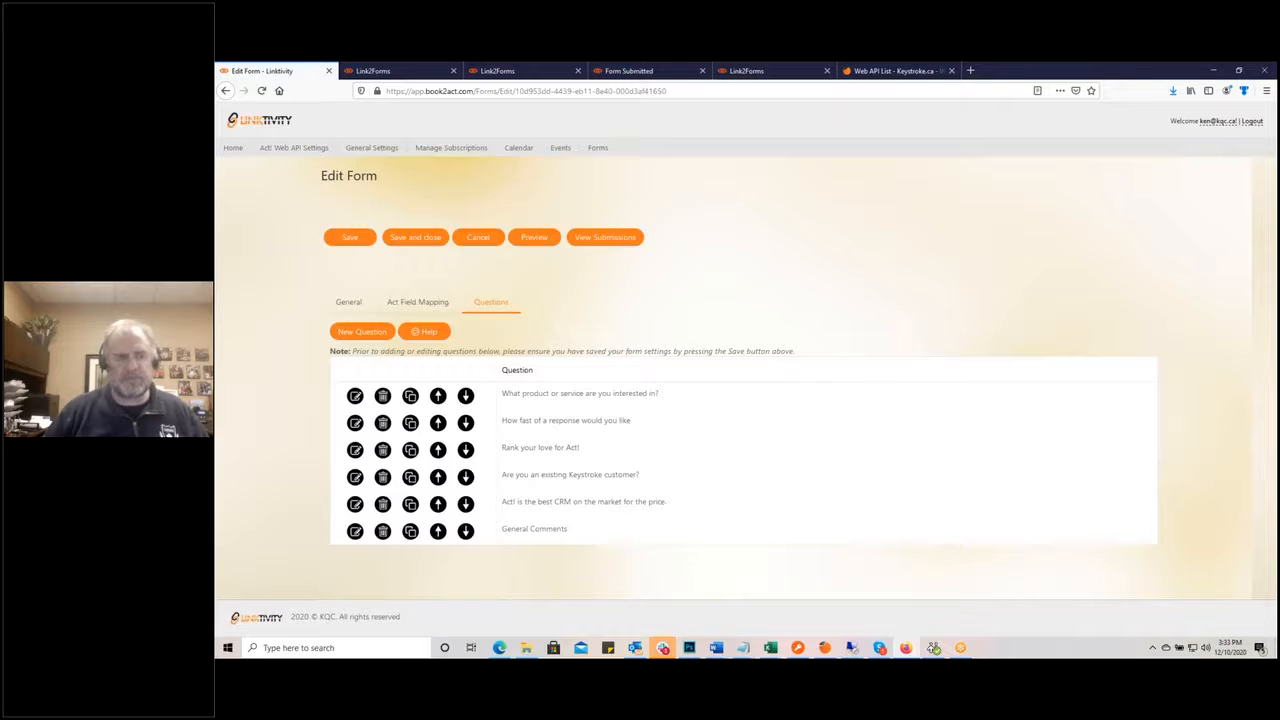
left_click(349, 237)
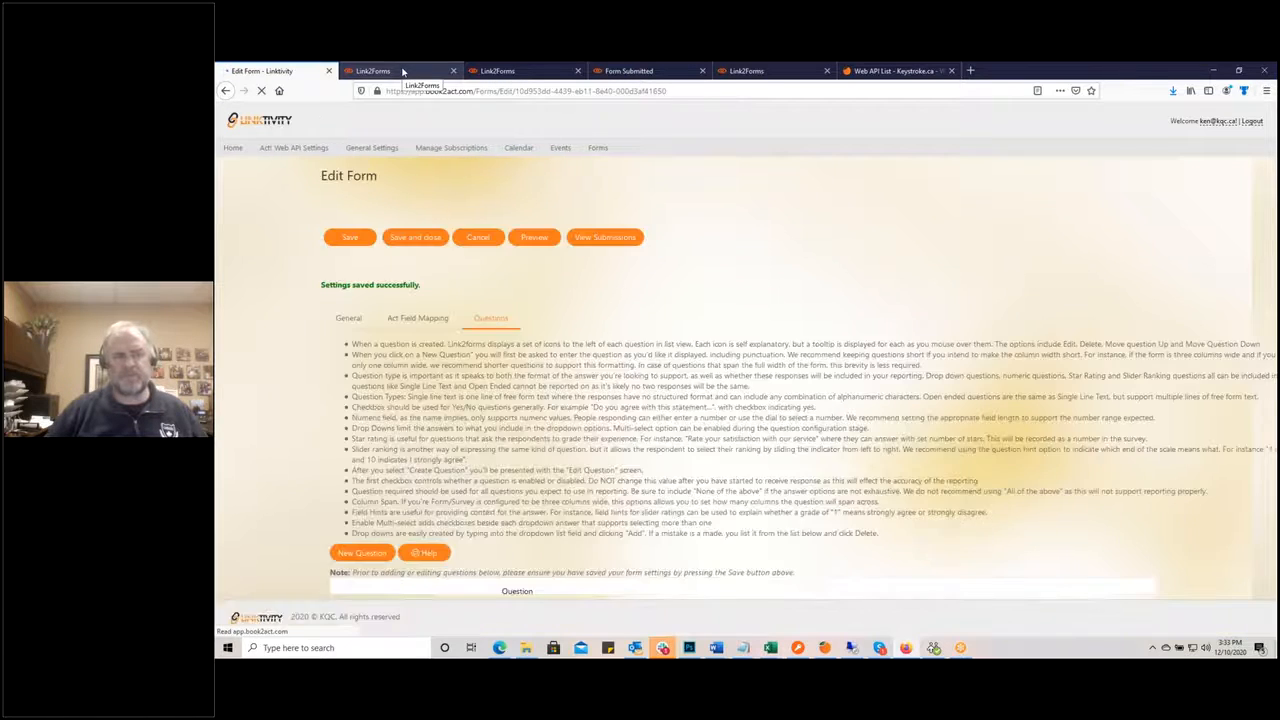
left_click(400, 70)
left_click(262, 90)
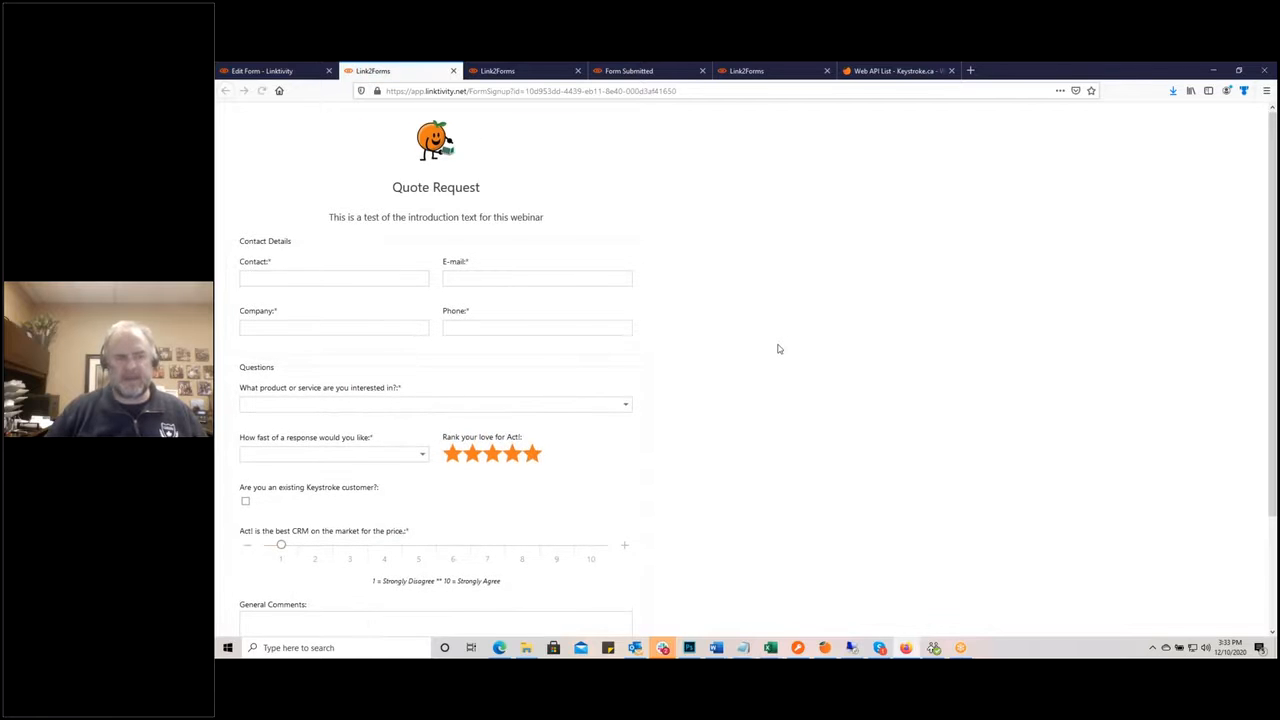
scroll(779, 436, "down", 2)
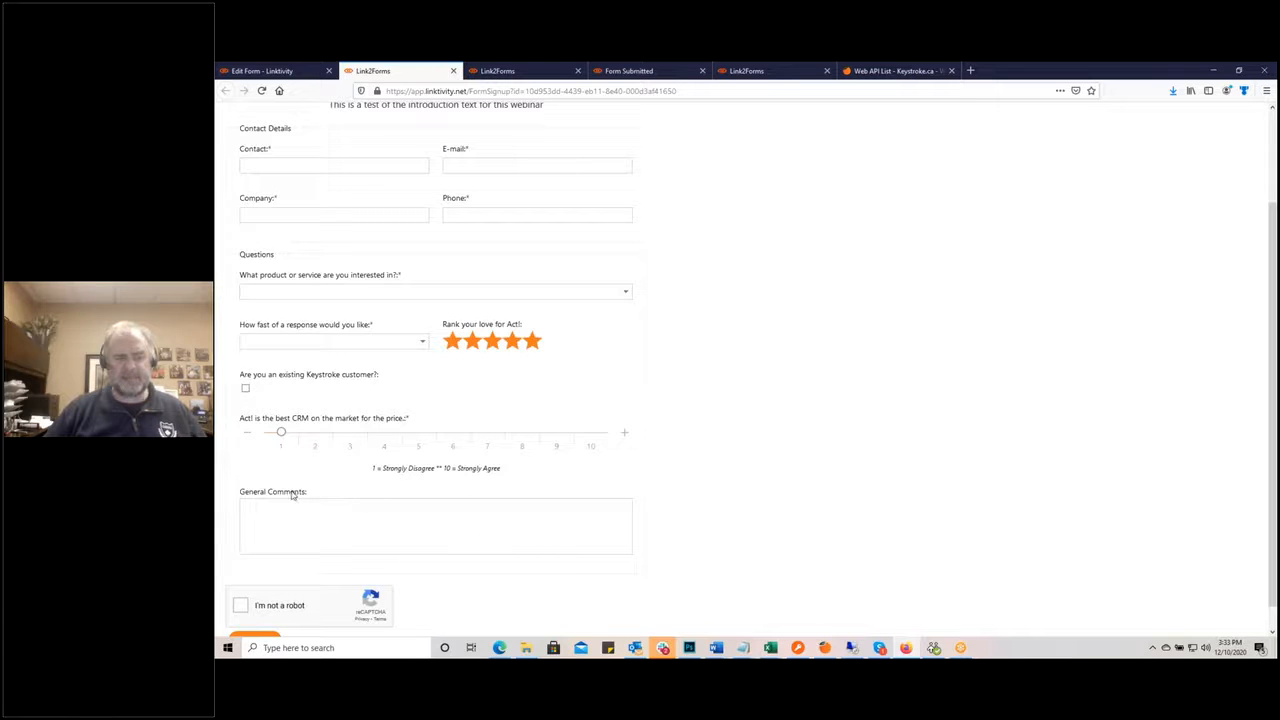
left_click(279, 72)
left_click(364, 351)
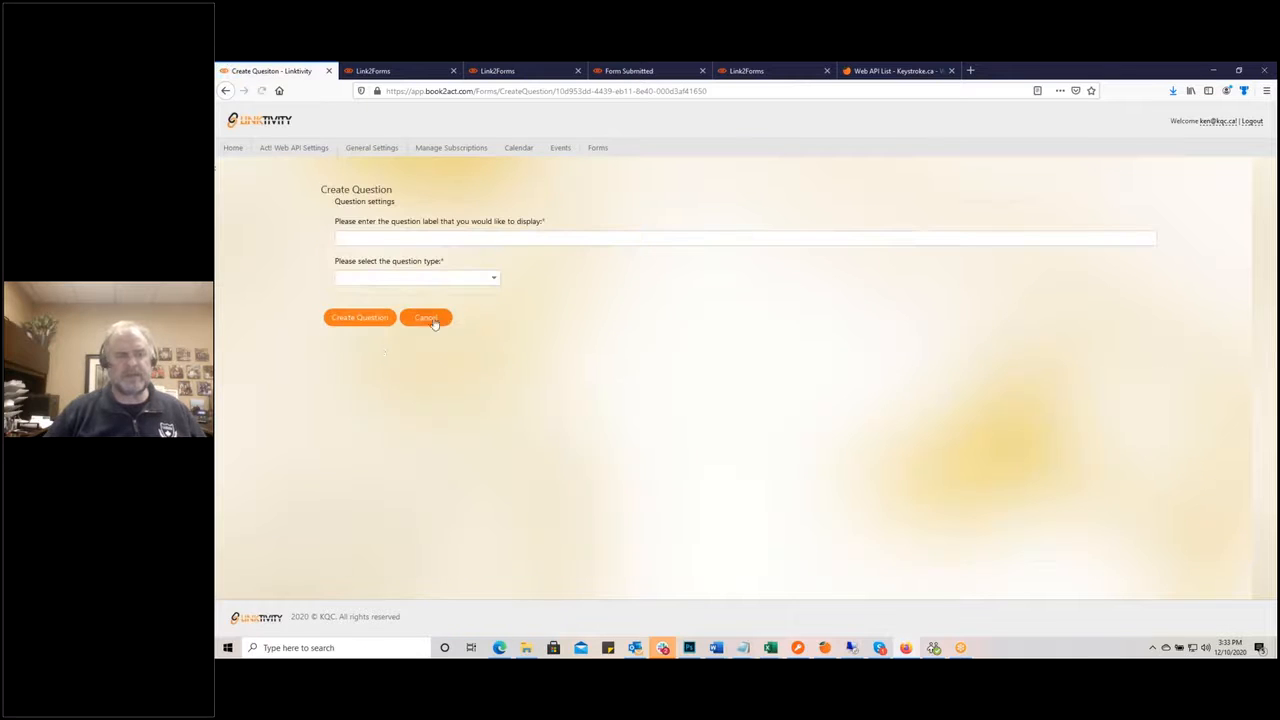
Step: Create an Empty Space question labelled 'Spacer'
left_click(492, 277)
scroll(423, 345, "down", 2)
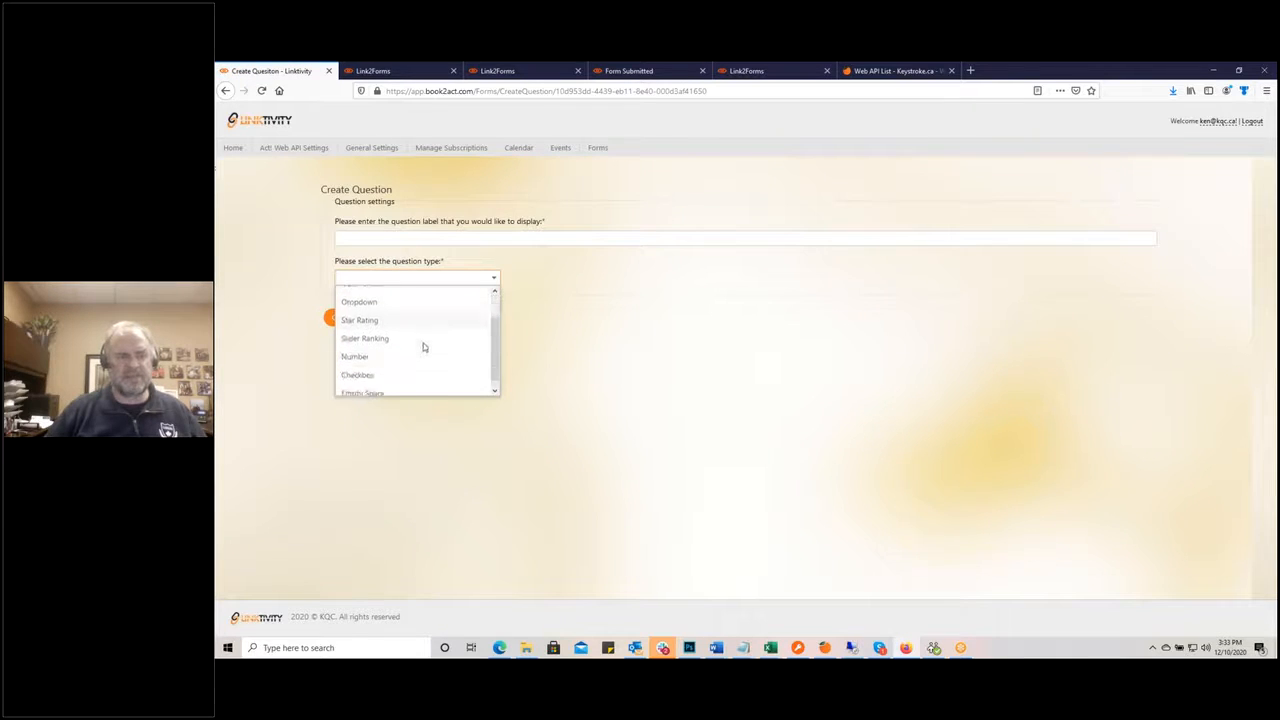
left_click(417, 388)
left_click(359, 240)
type("Spacer")
left_click(366, 249)
left_click(368, 318)
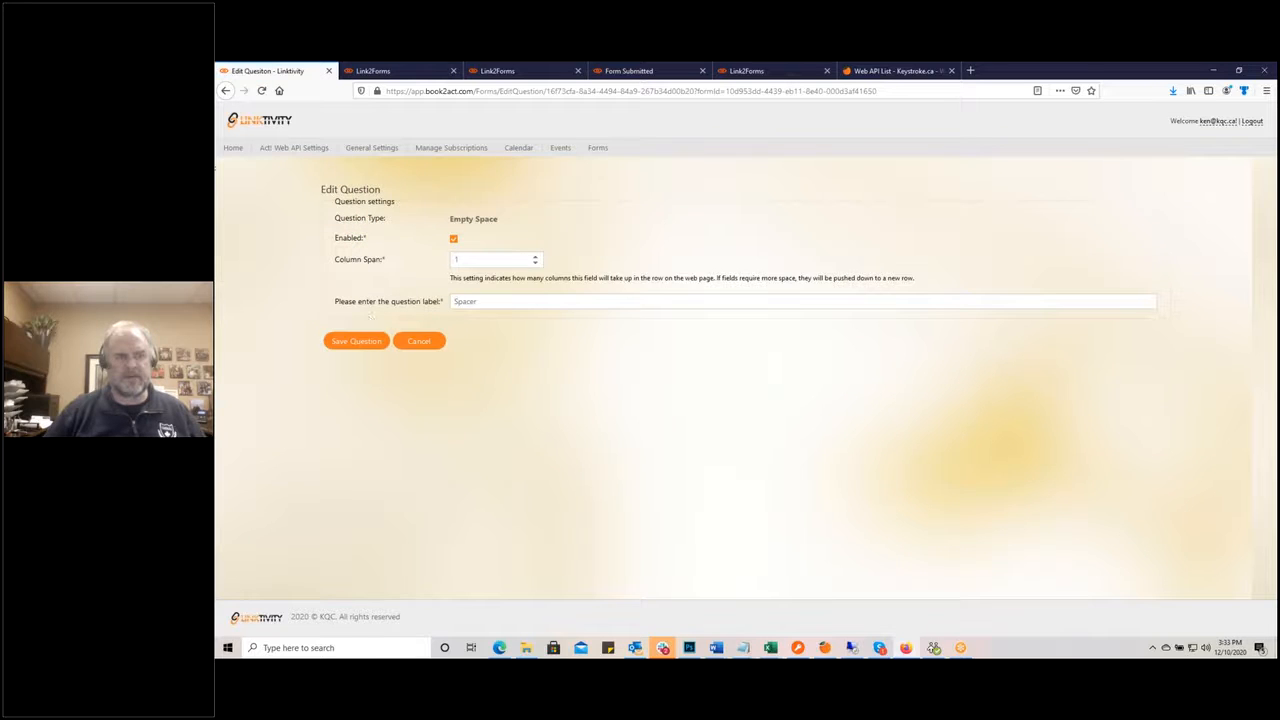
Step: Set Spacer to a 2-column span, move it above General Comments, and save the form
left_click(536, 256)
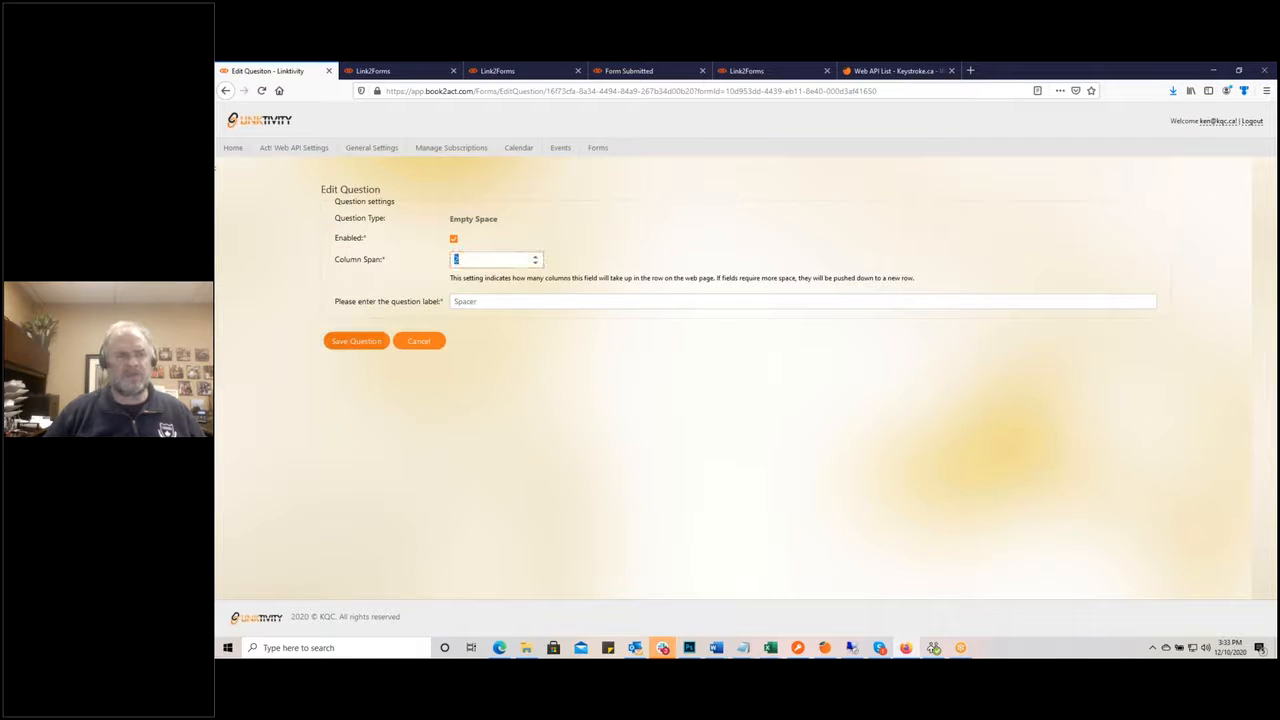
left_click(355, 342)
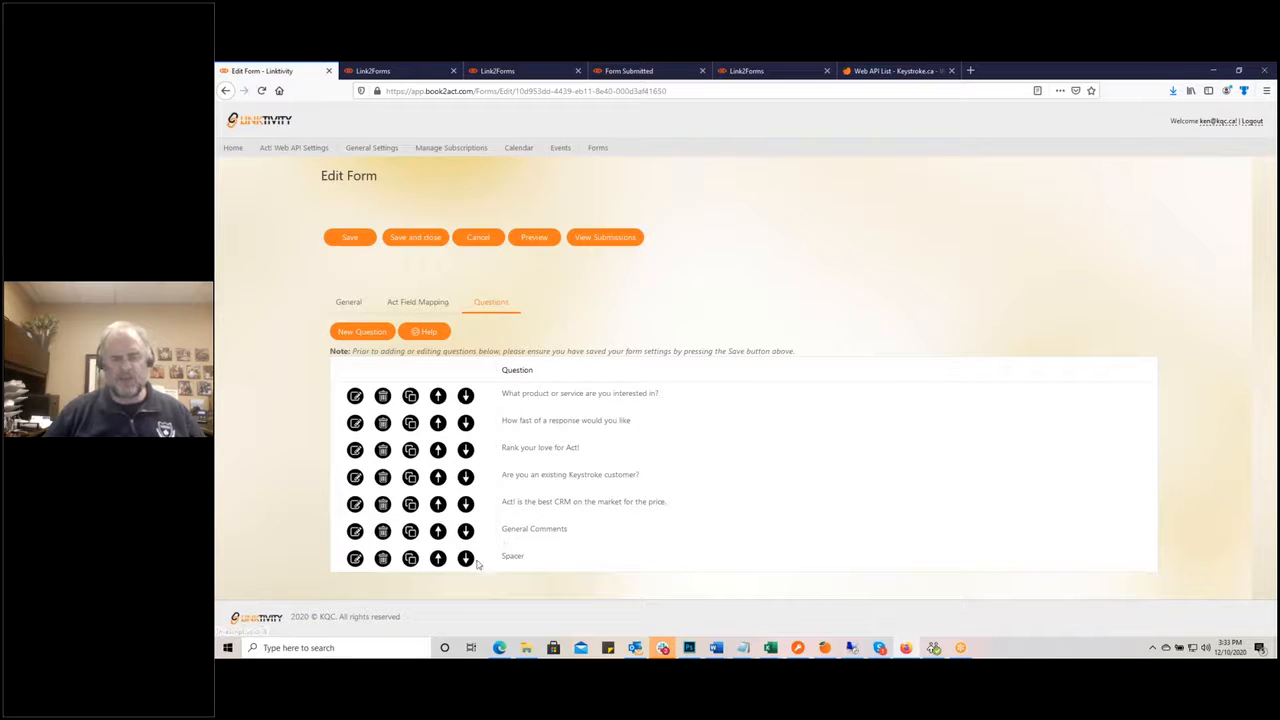
left_click(439, 560)
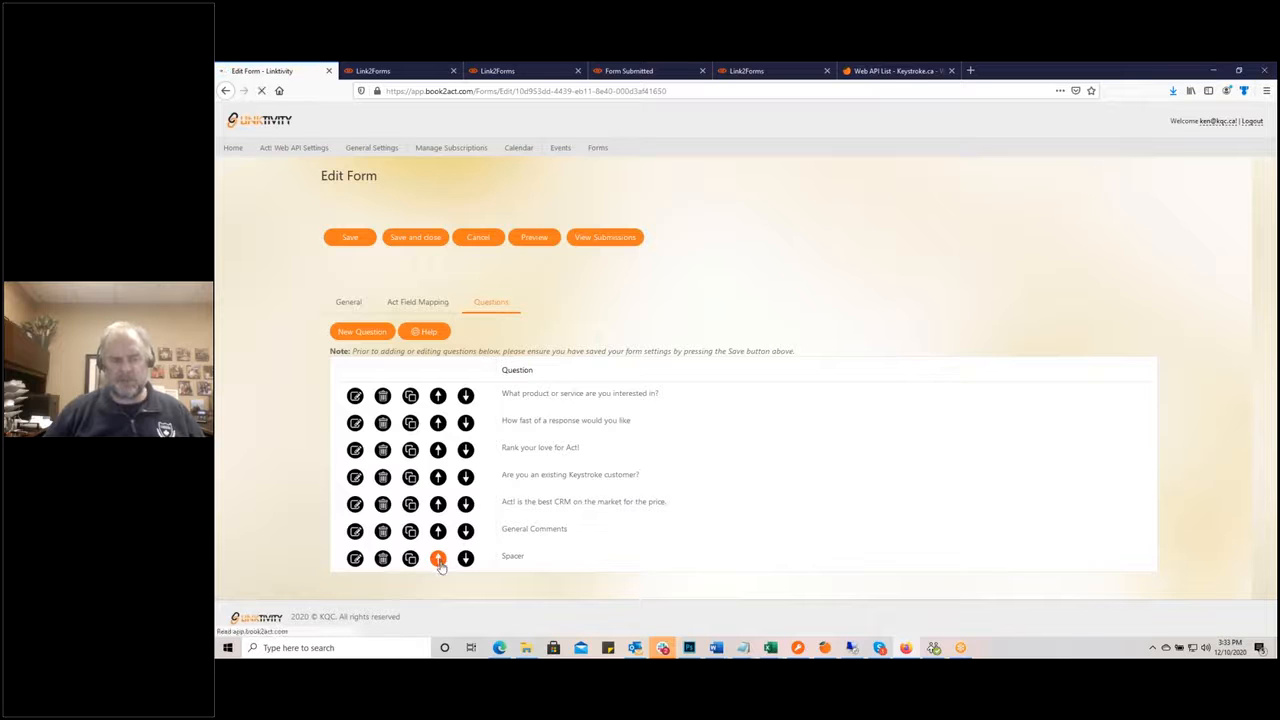
left_click(355, 241)
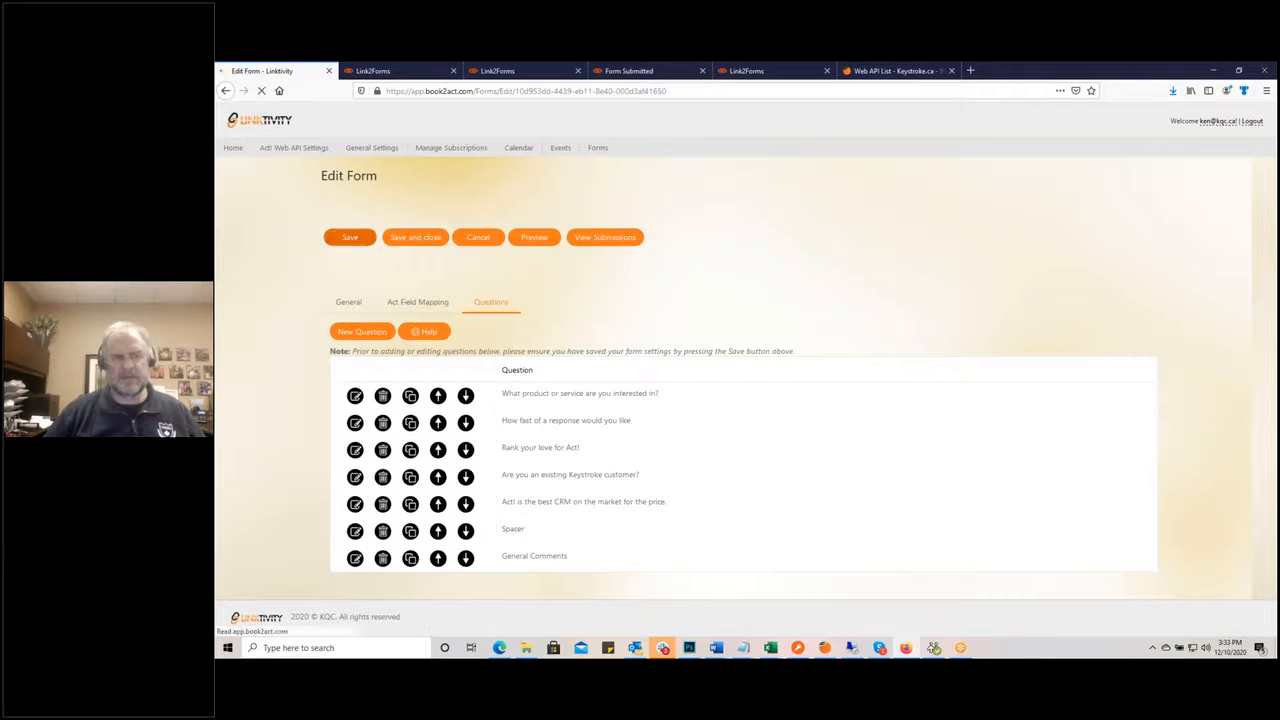
Step: Reload the live Quote Request form to see the spacer gap and test its rating and response-speed fields
left_click(389, 76)
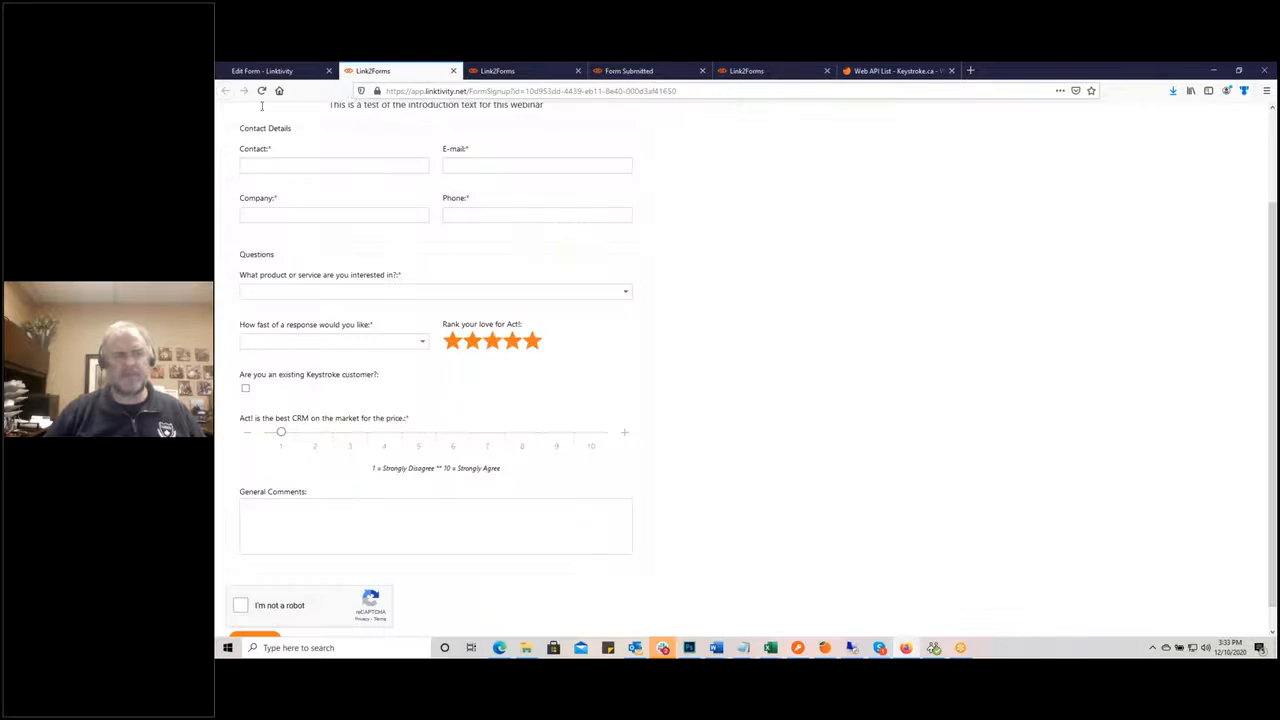
left_click(261, 90)
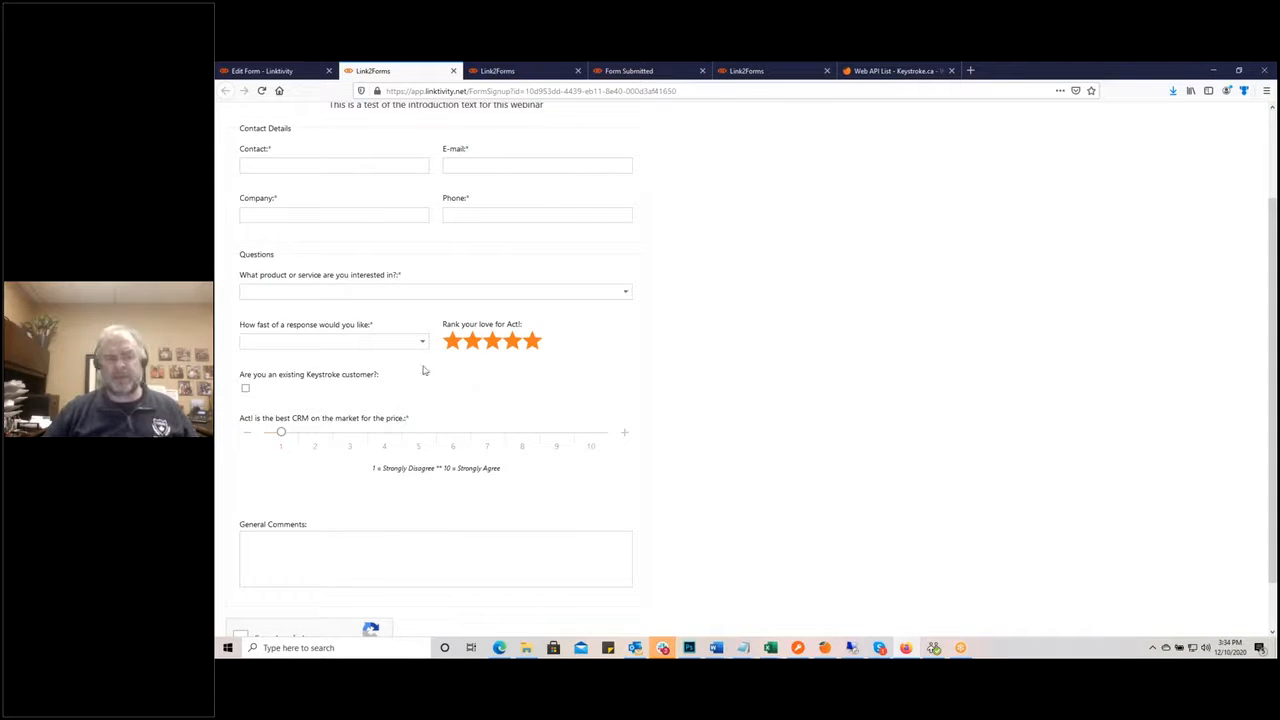
left_click(492, 341)
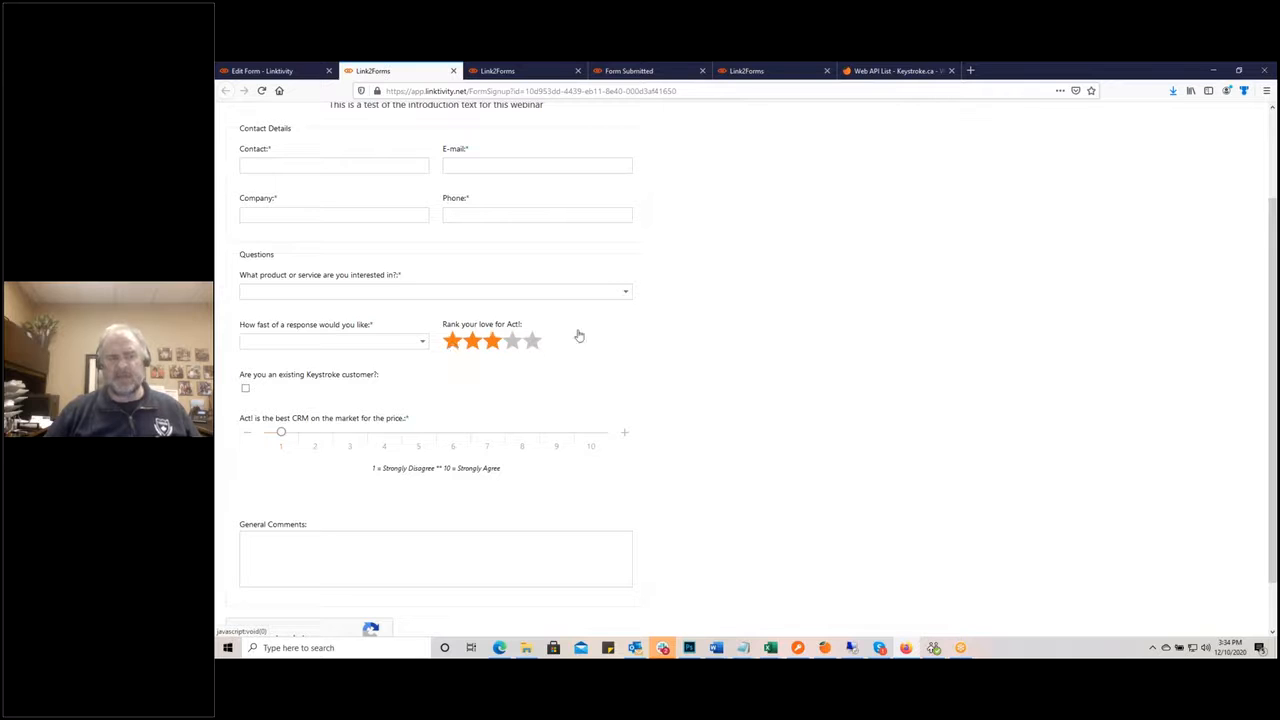
left_click(533, 341)
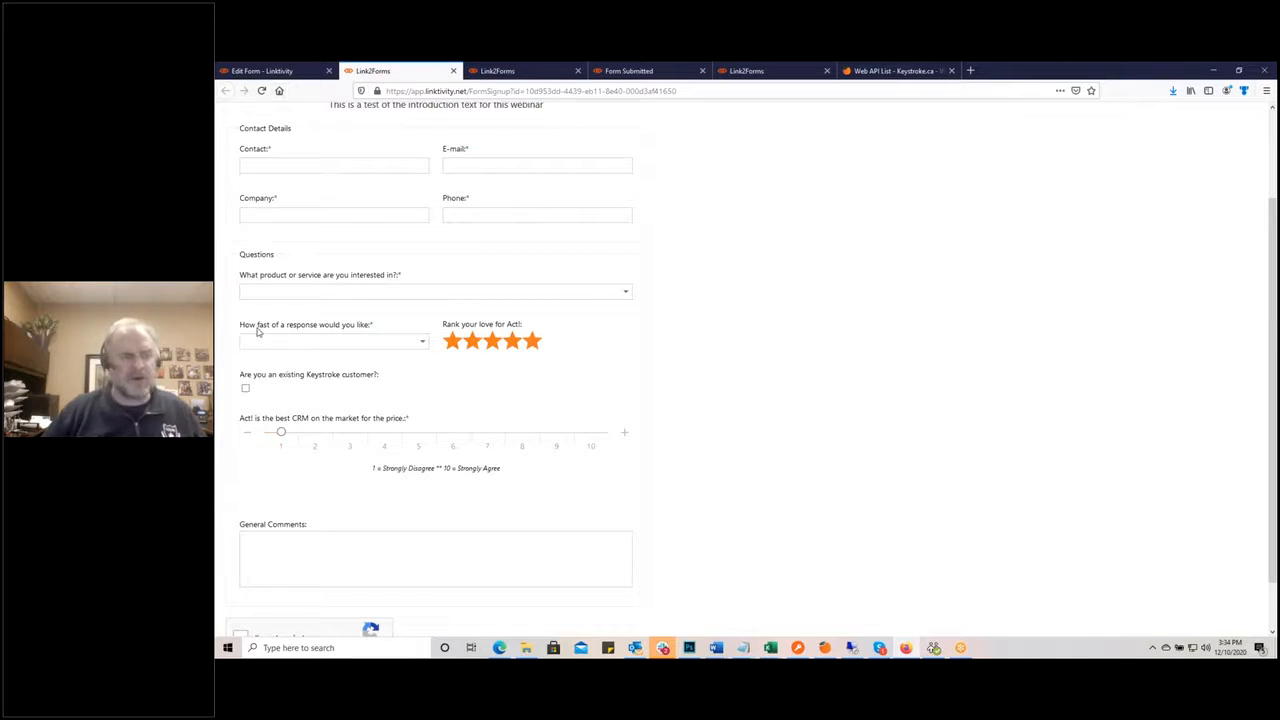
left_click(422, 342)
left_click(403, 318)
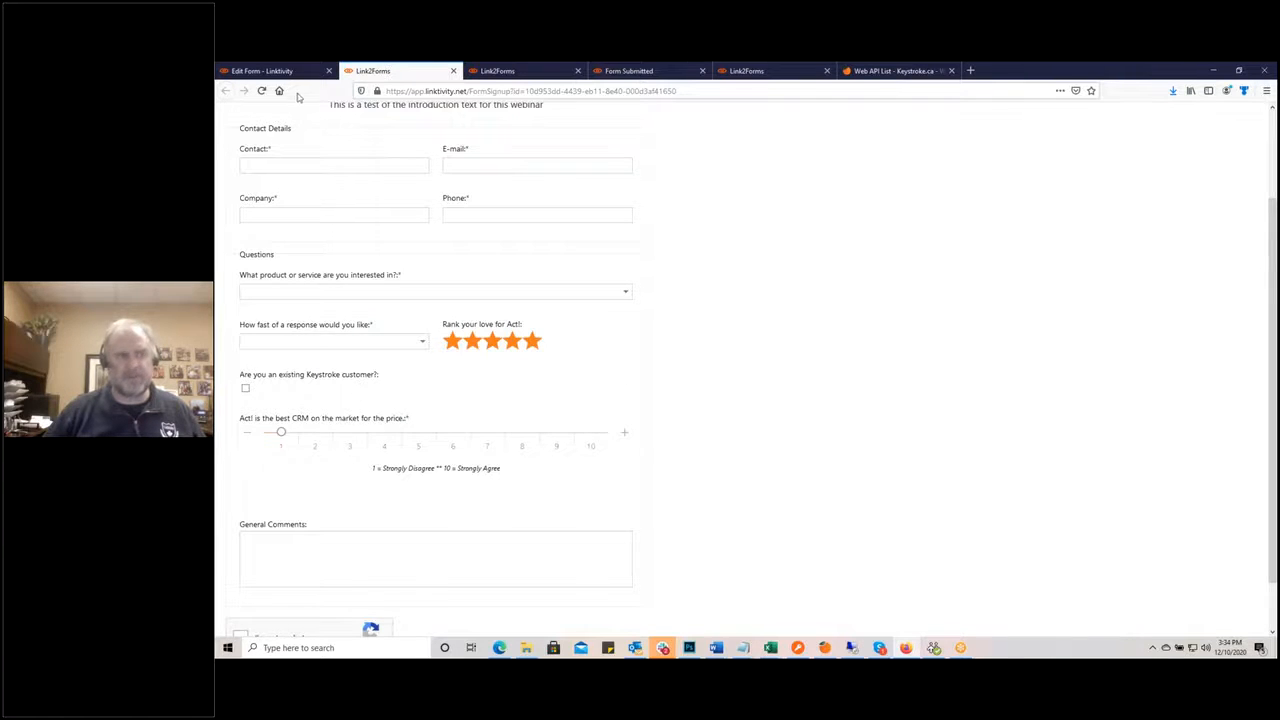
left_click(293, 72)
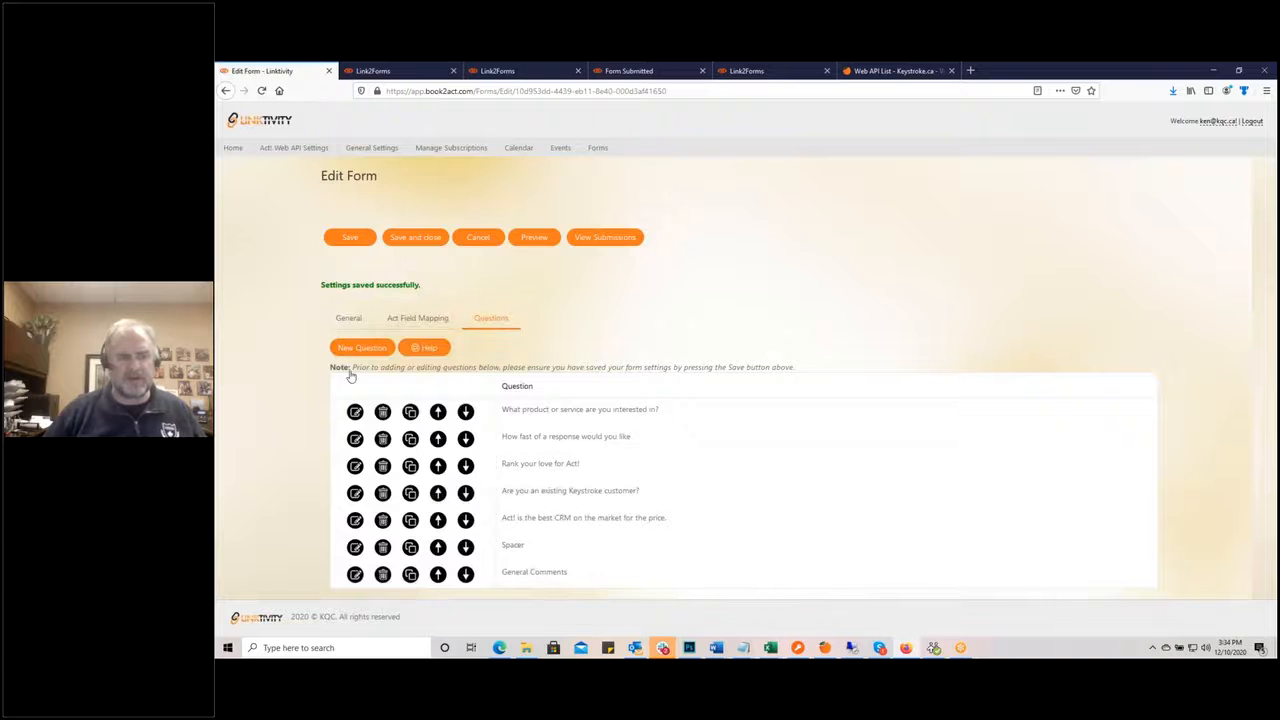
Step: Duplicate Spacer and move 'Copy of Spacer' up three places, checking the live form layout
left_click(410, 551)
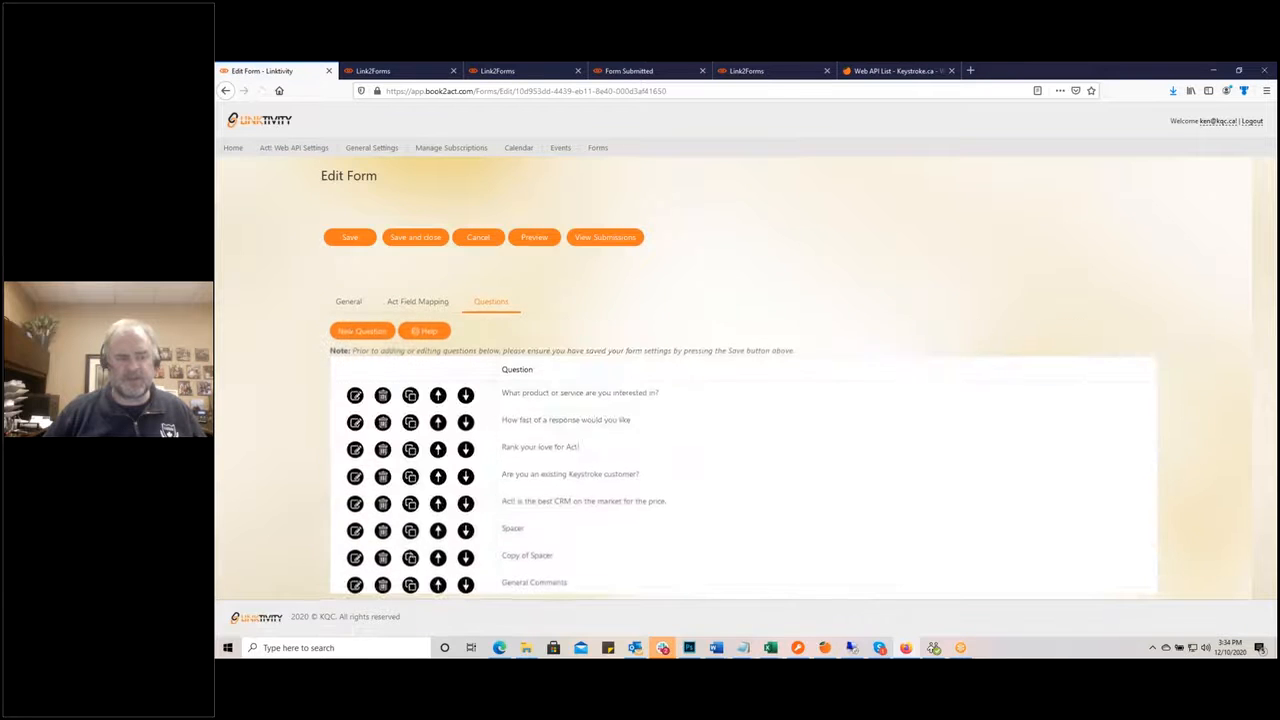
left_click(438, 545)
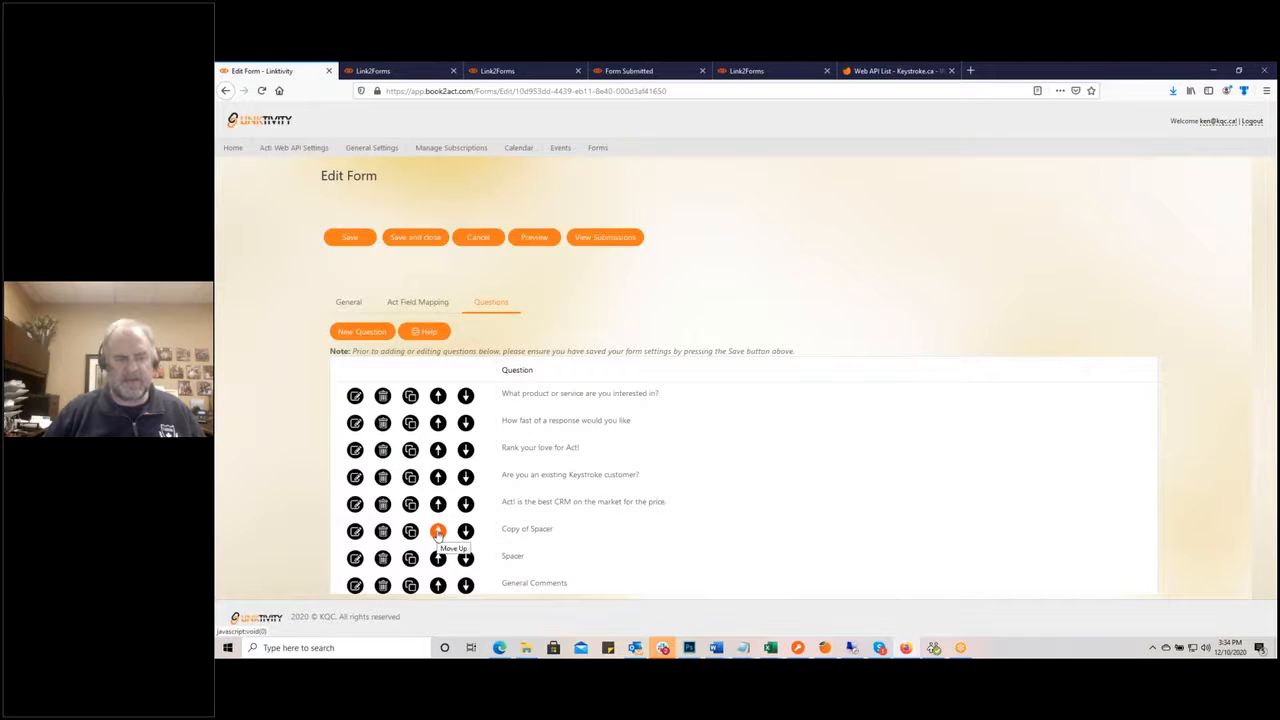
left_click(438, 532)
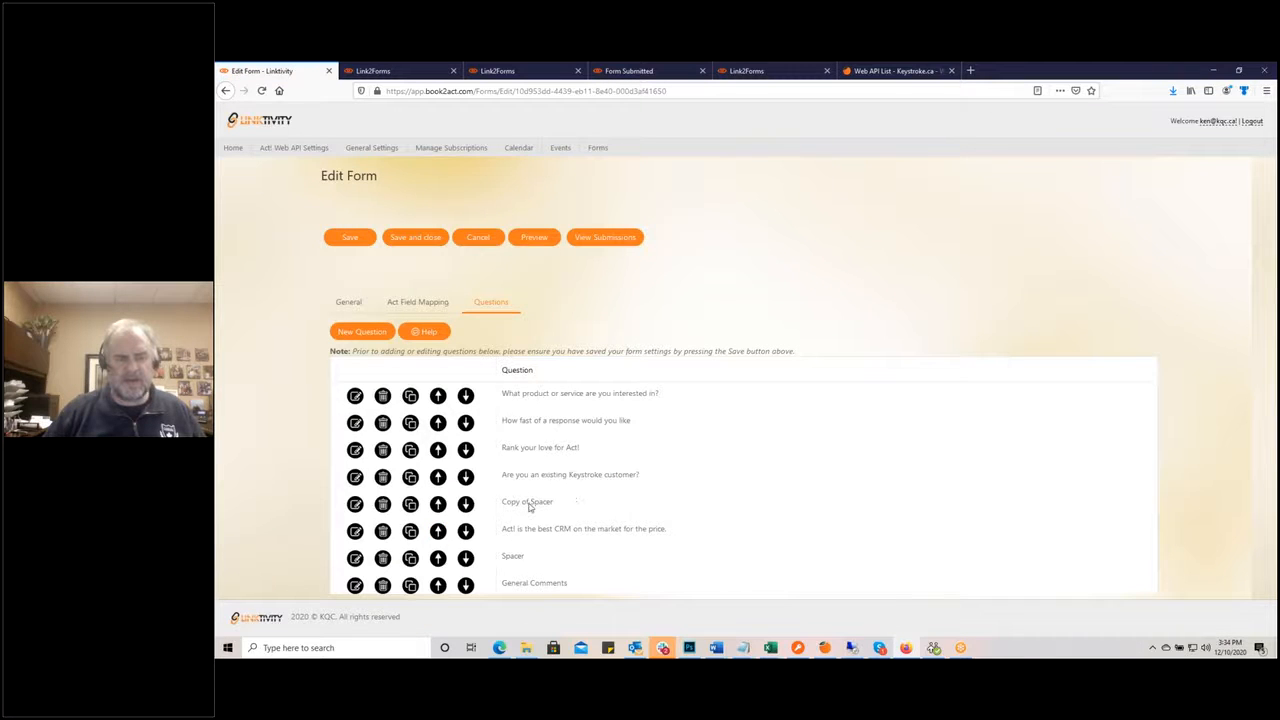
left_click(438, 507)
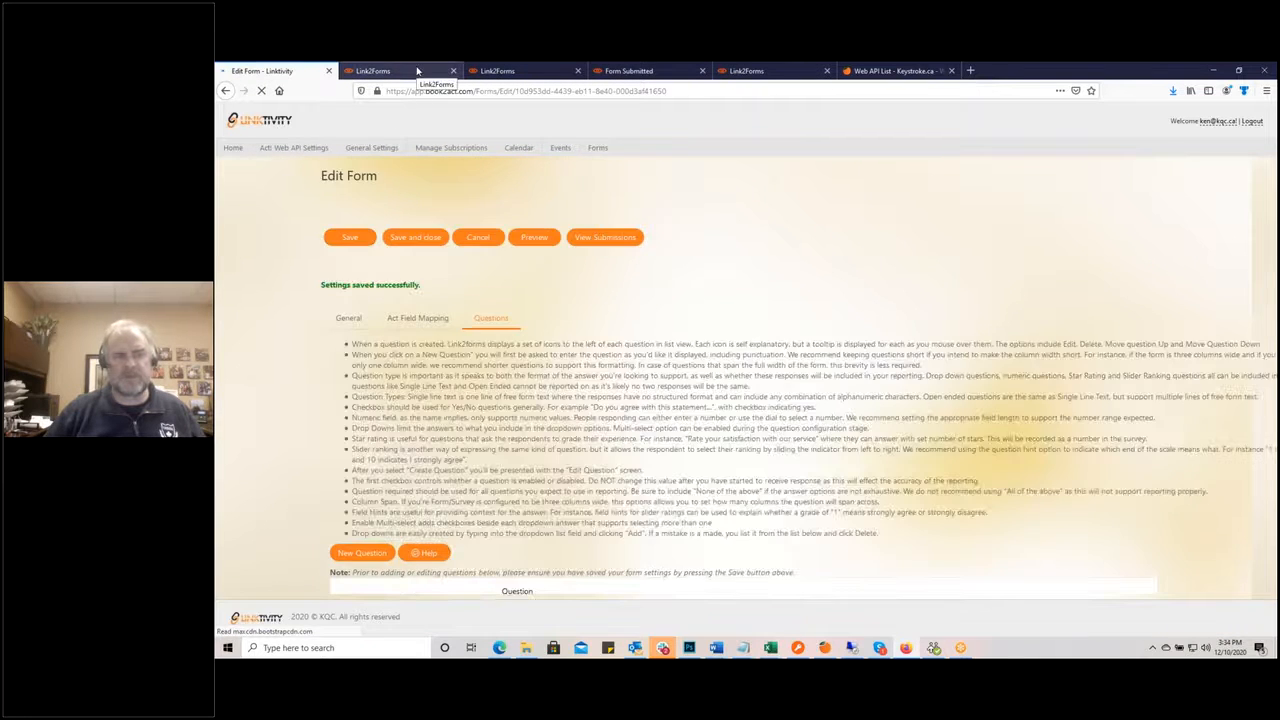
left_click(418, 70)
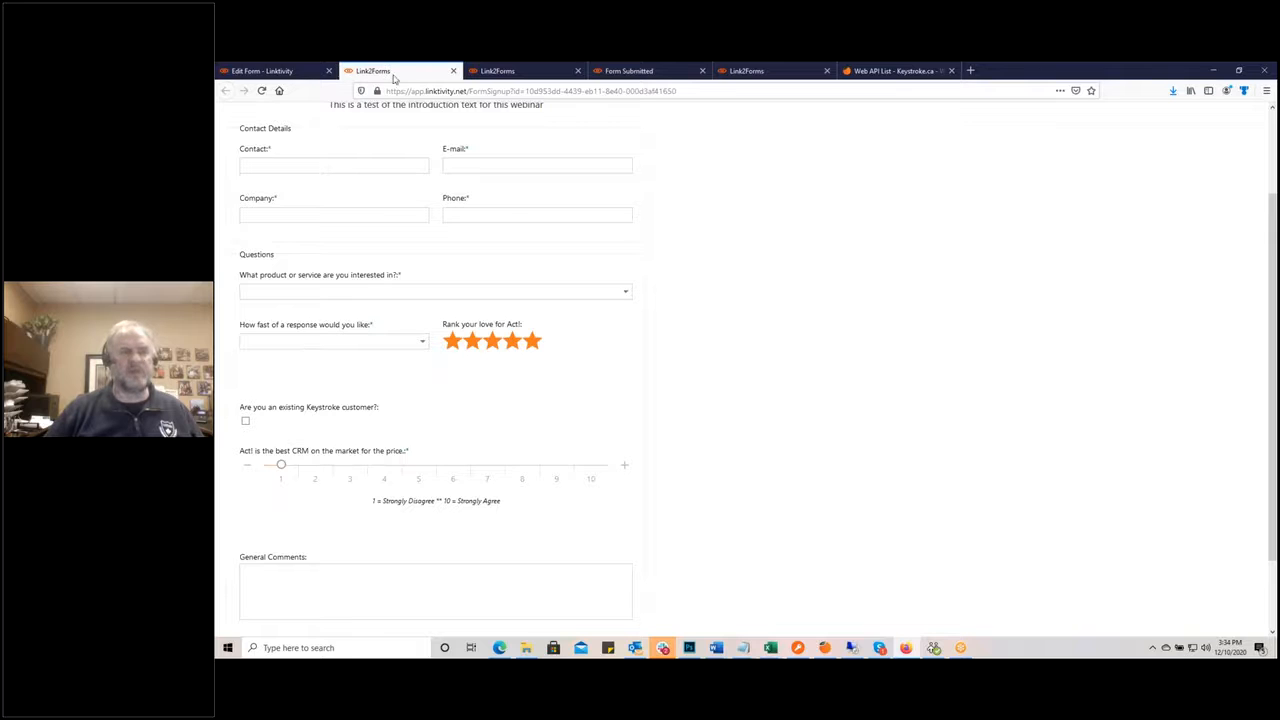
left_click(289, 72)
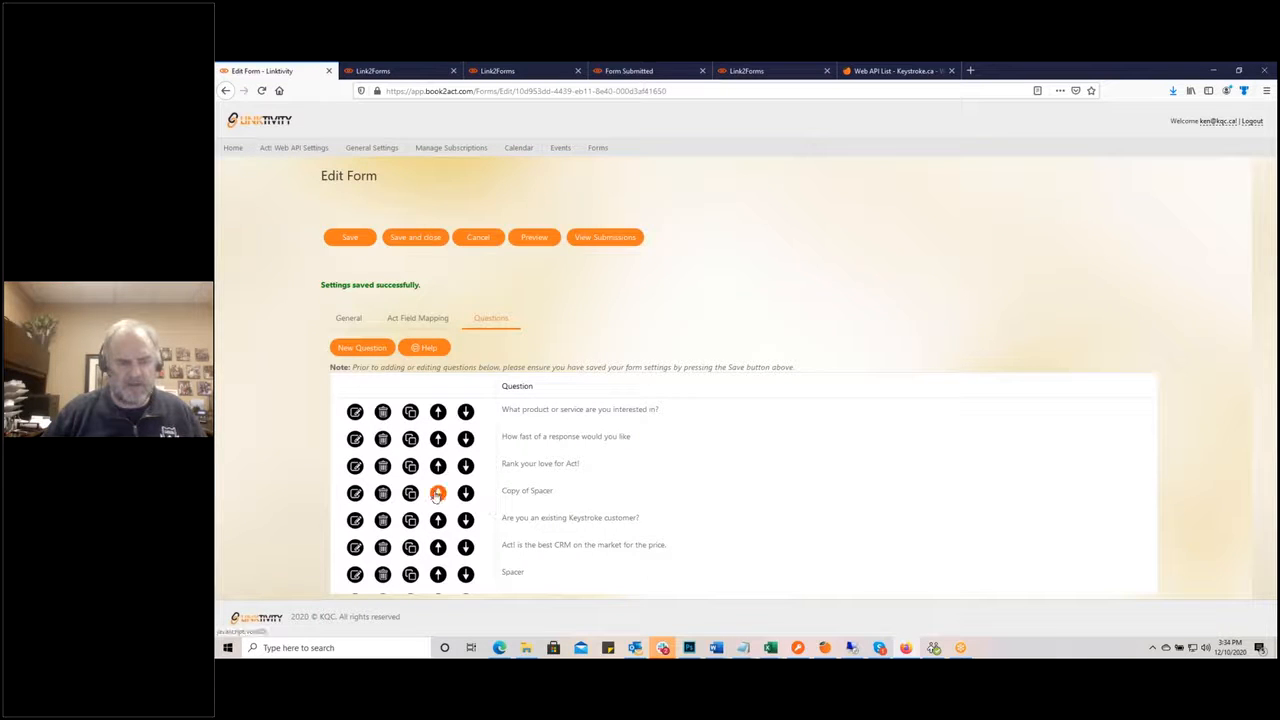
Step: Move 'Copy of Spacer' above 'Rank your love for Act!', save, and reload the live form to check
left_click(438, 494)
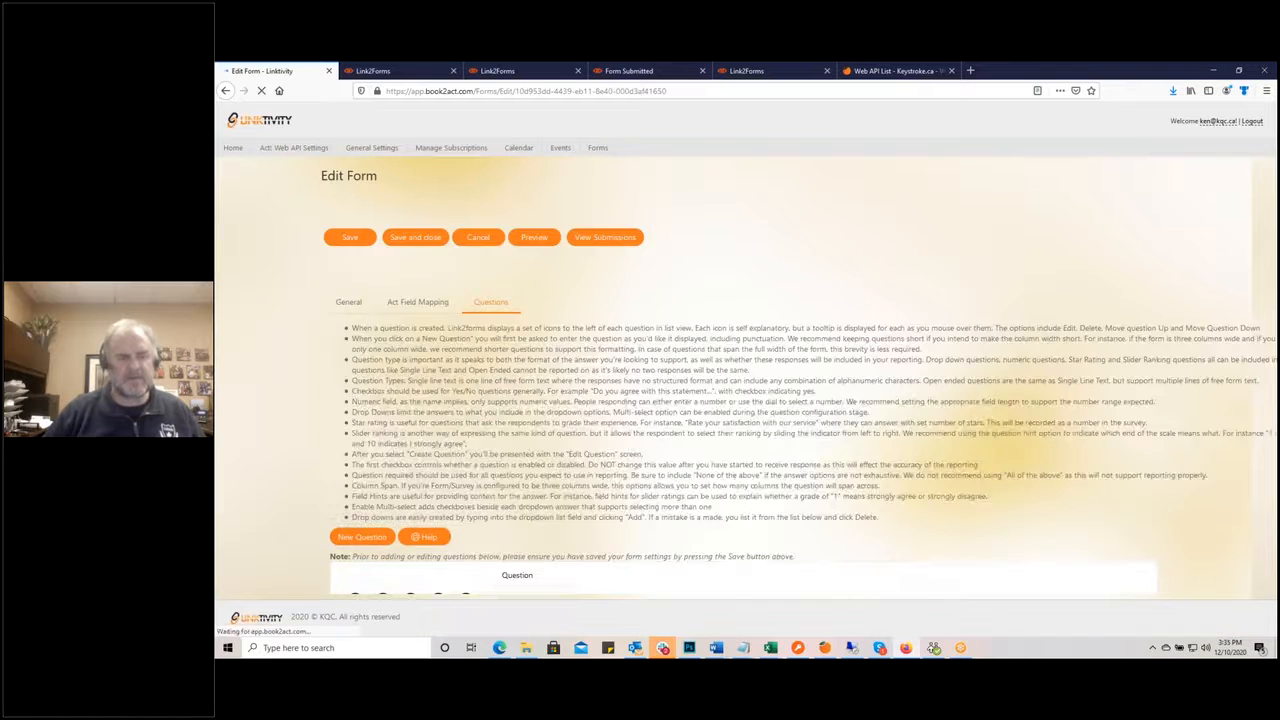
left_click(346, 239)
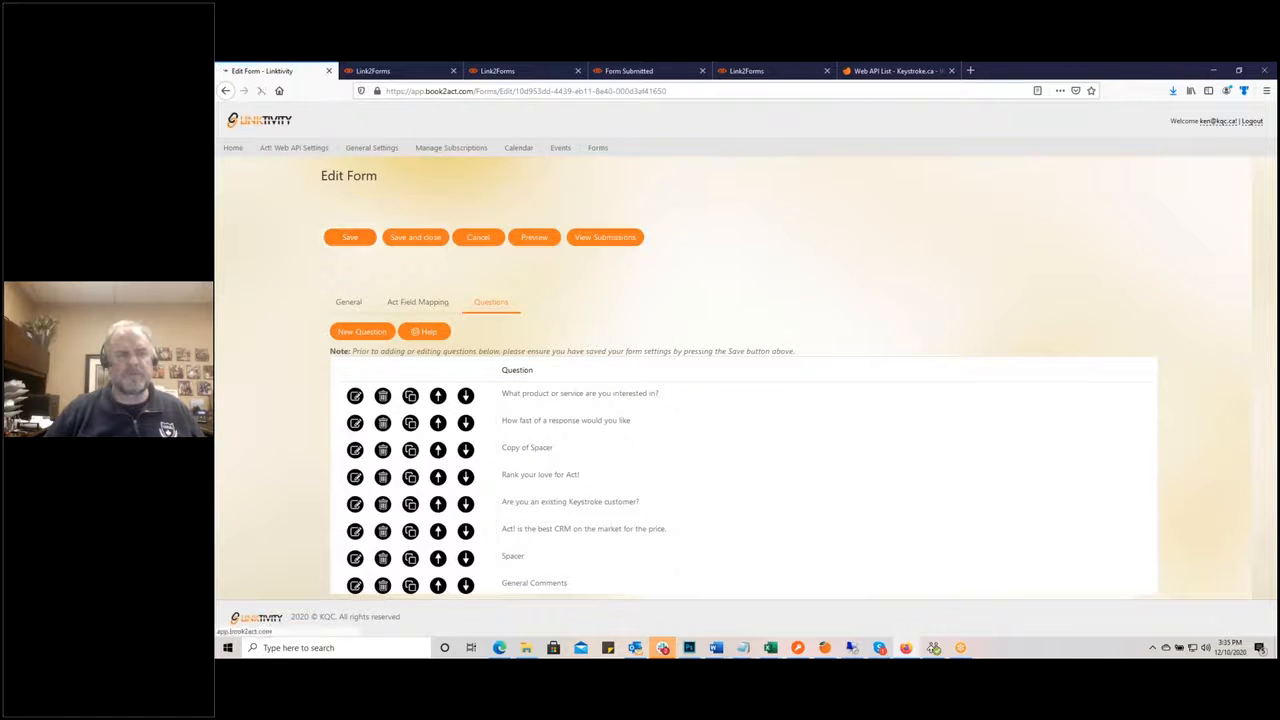
left_click(390, 72)
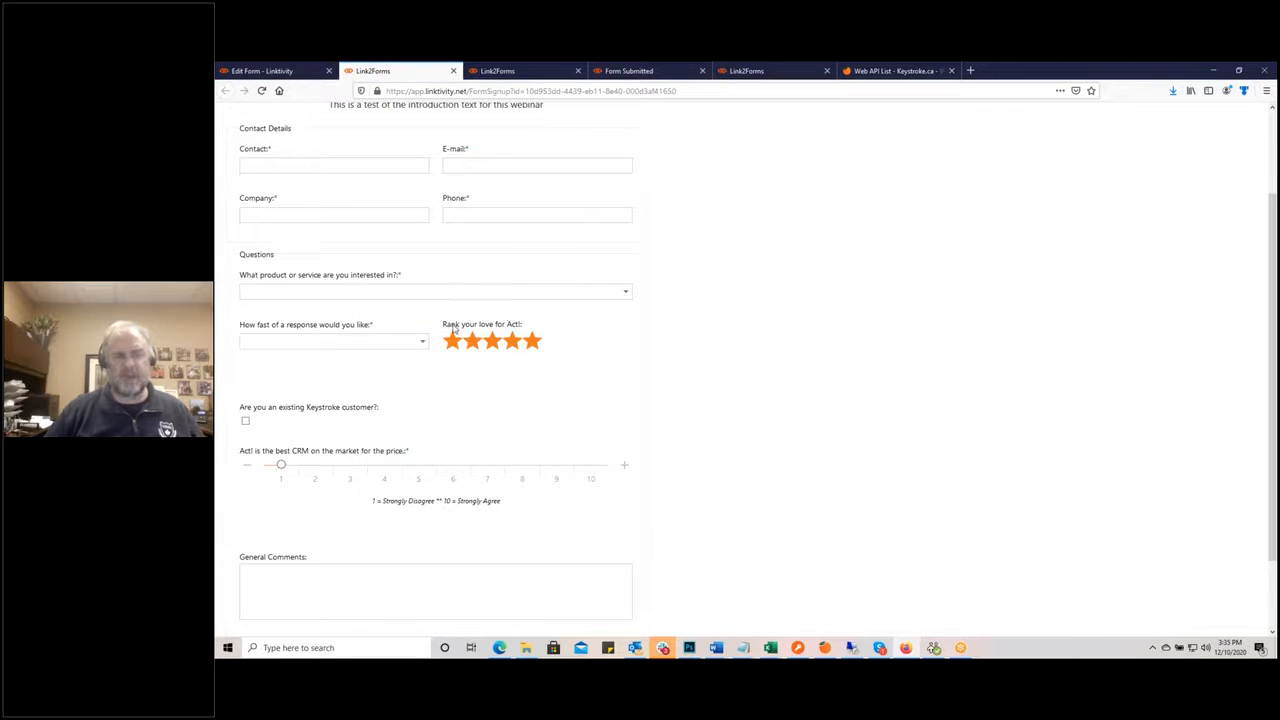
left_click(261, 91)
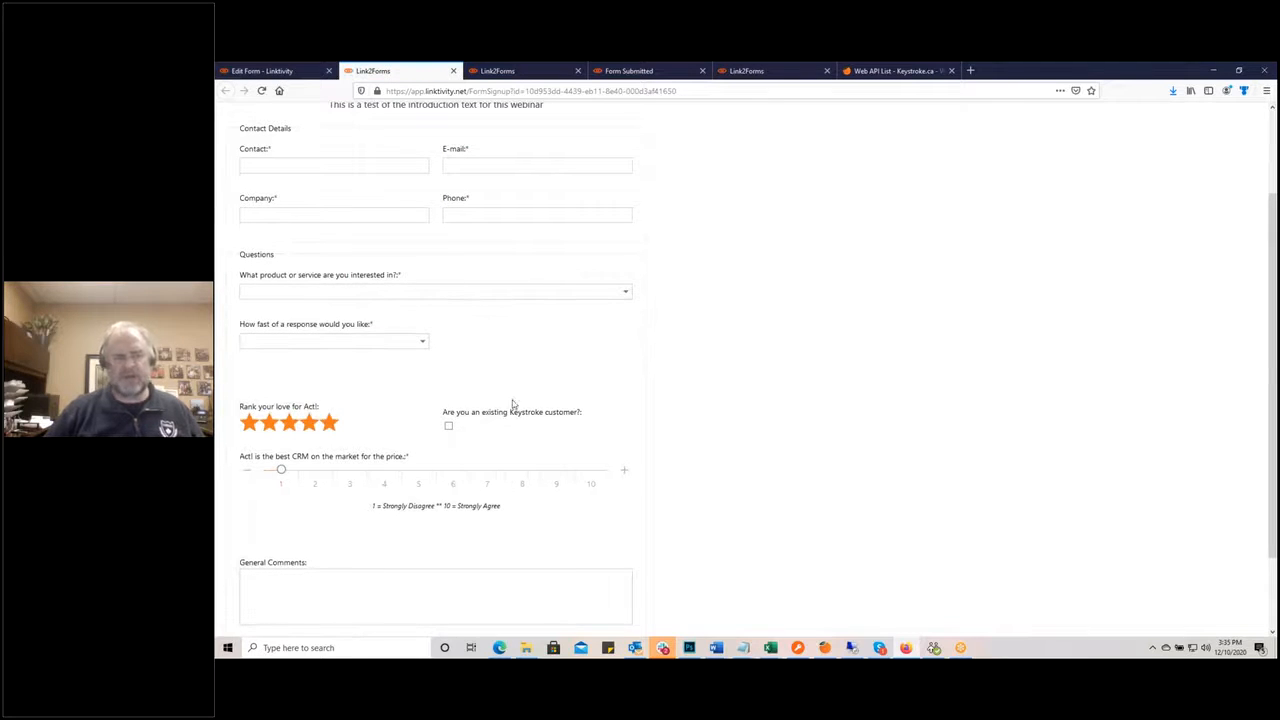
left_click(265, 71)
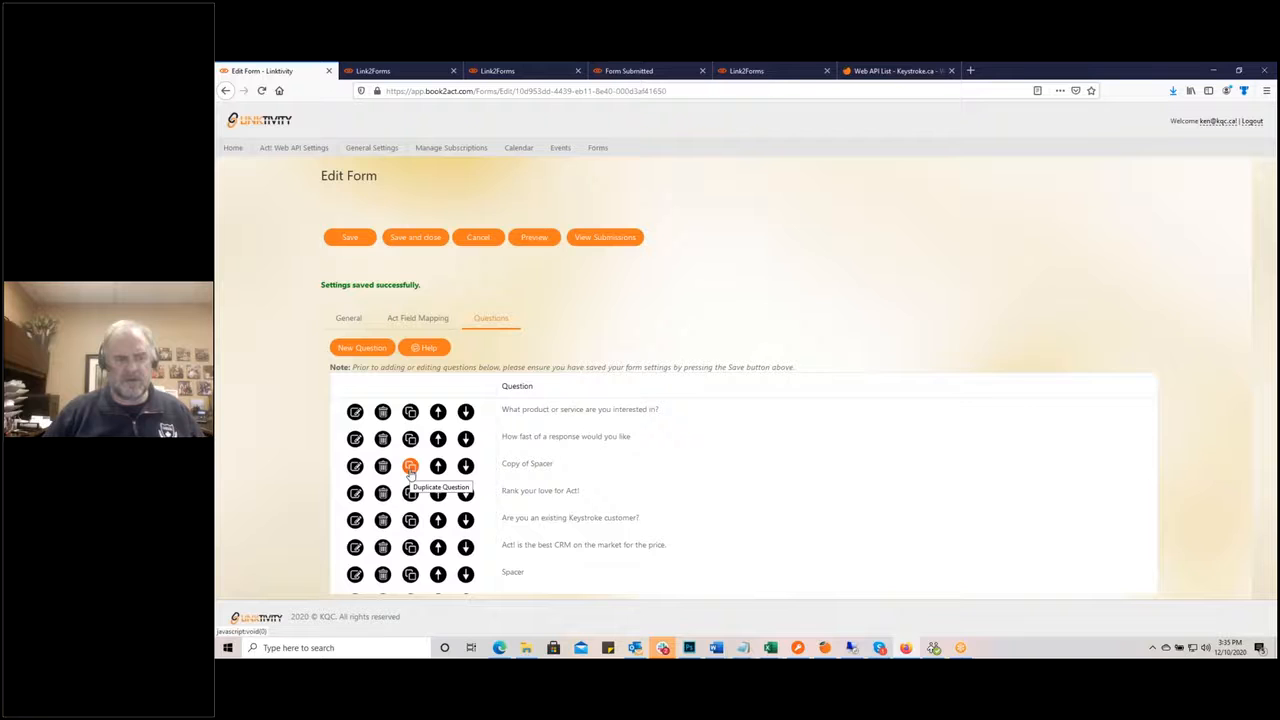
Step: Set Copy of Spacer's column span to 1 and save the question
left_click(355, 467)
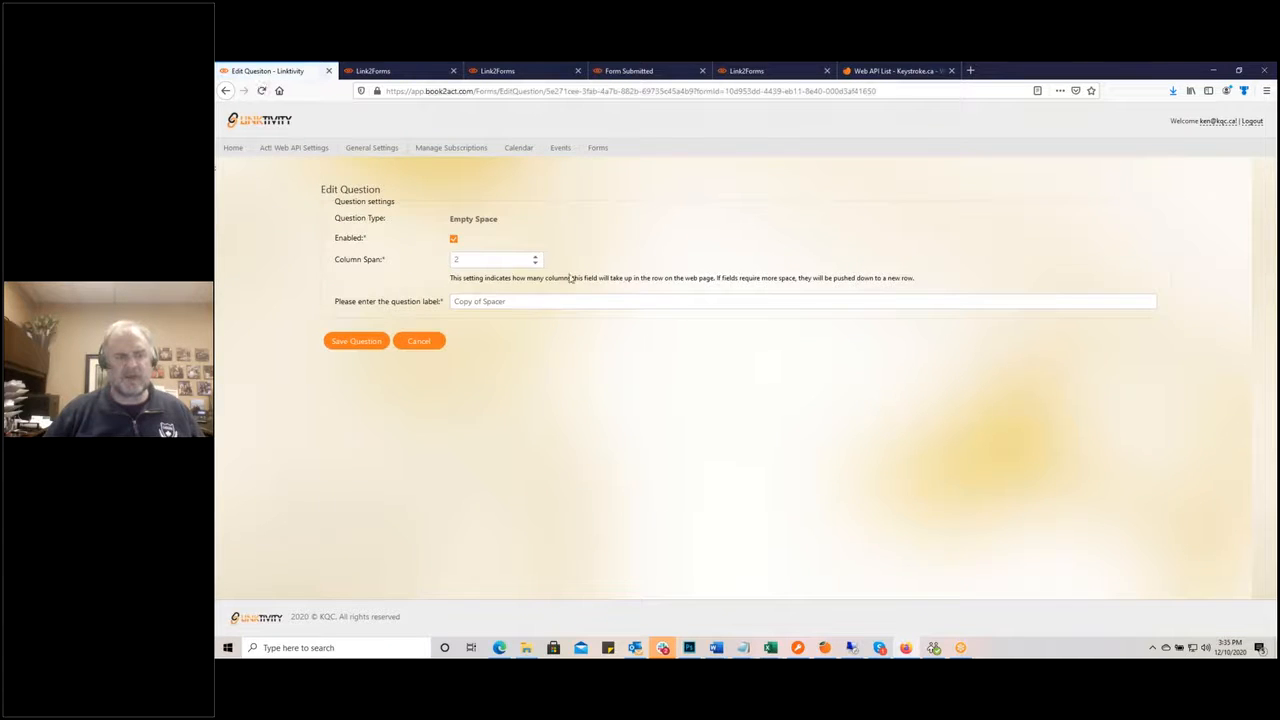
left_click(535, 263)
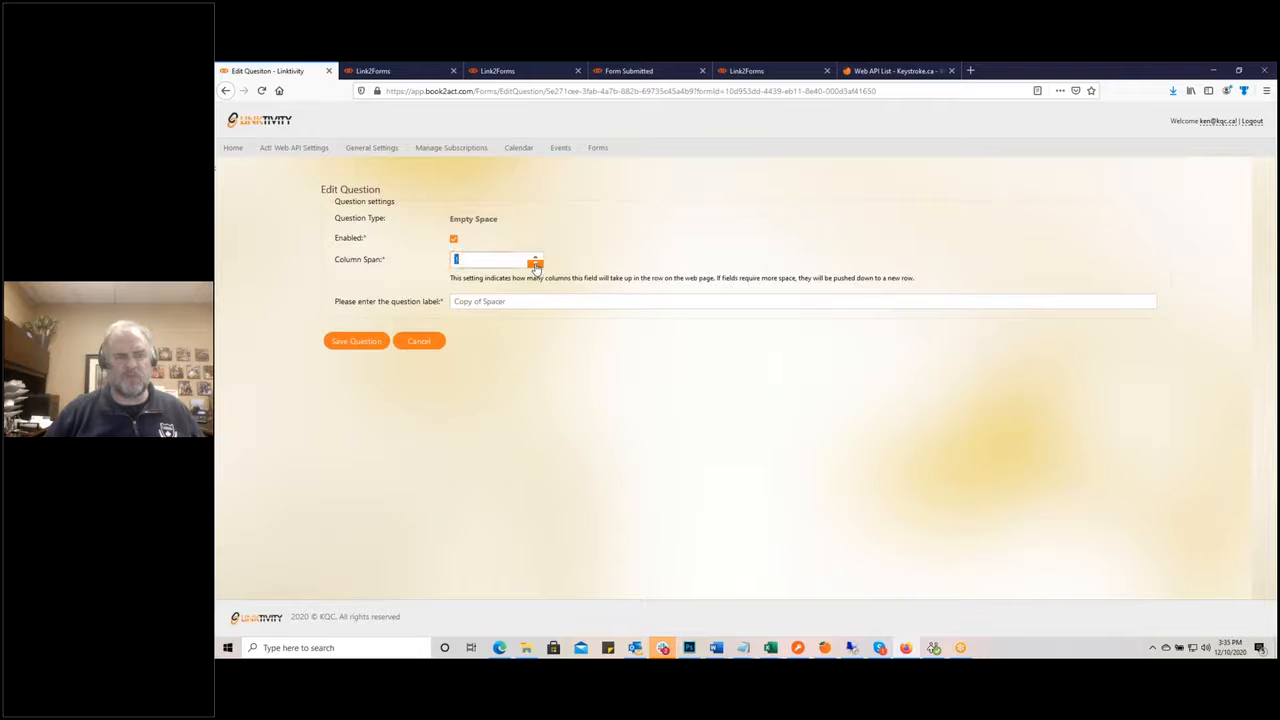
left_click(356, 341)
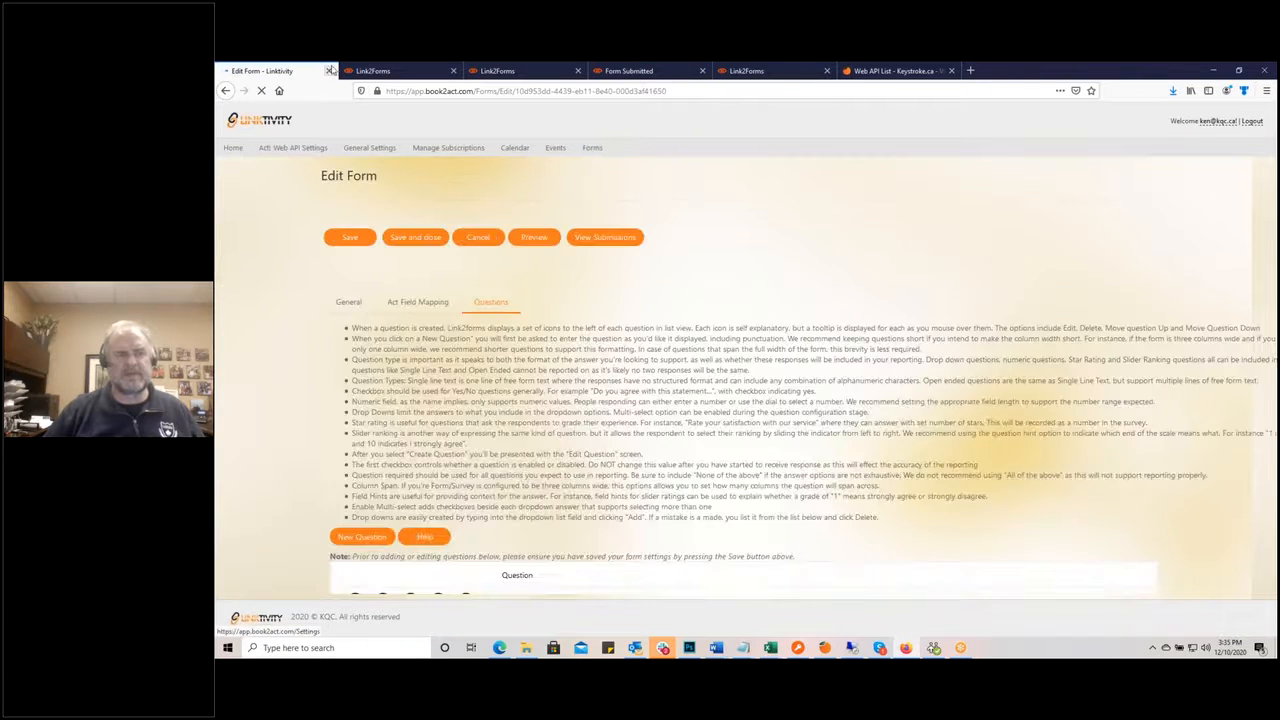
Step: Reload the live form to check the layout, then go to the Keystroke.ca Web API List page
left_click(380, 72)
left_click(261, 91)
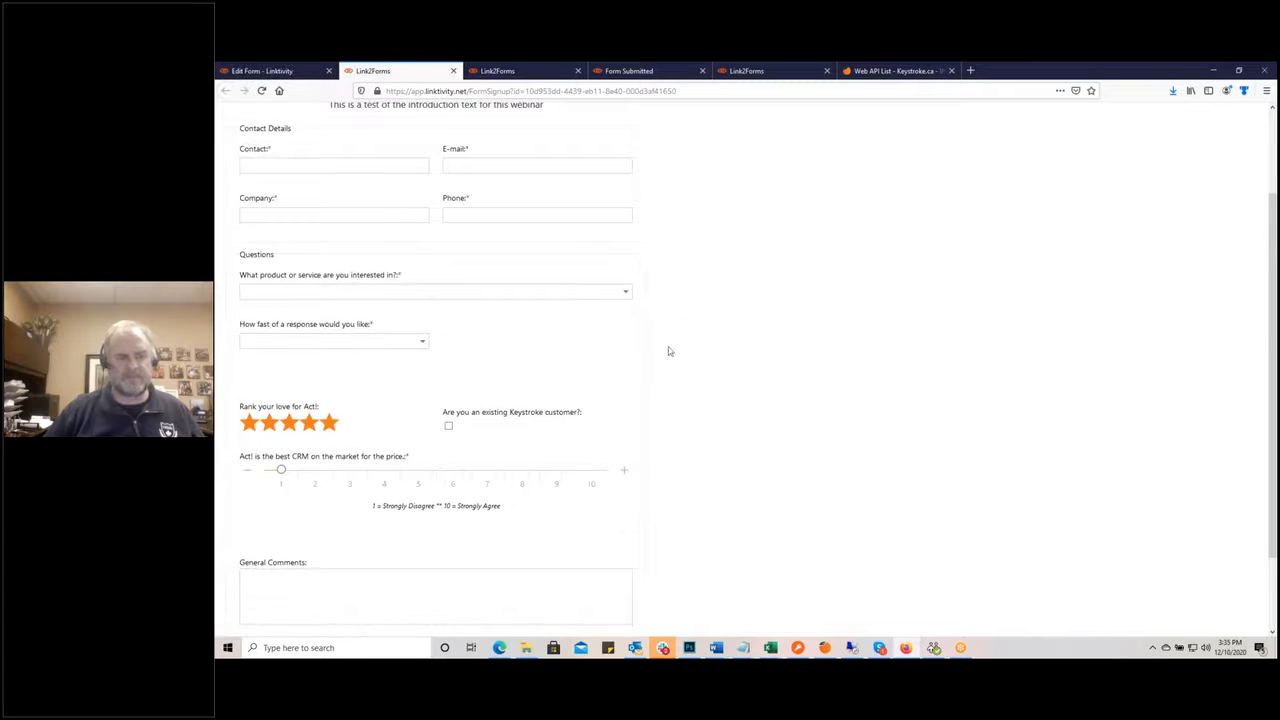
left_click(262, 72)
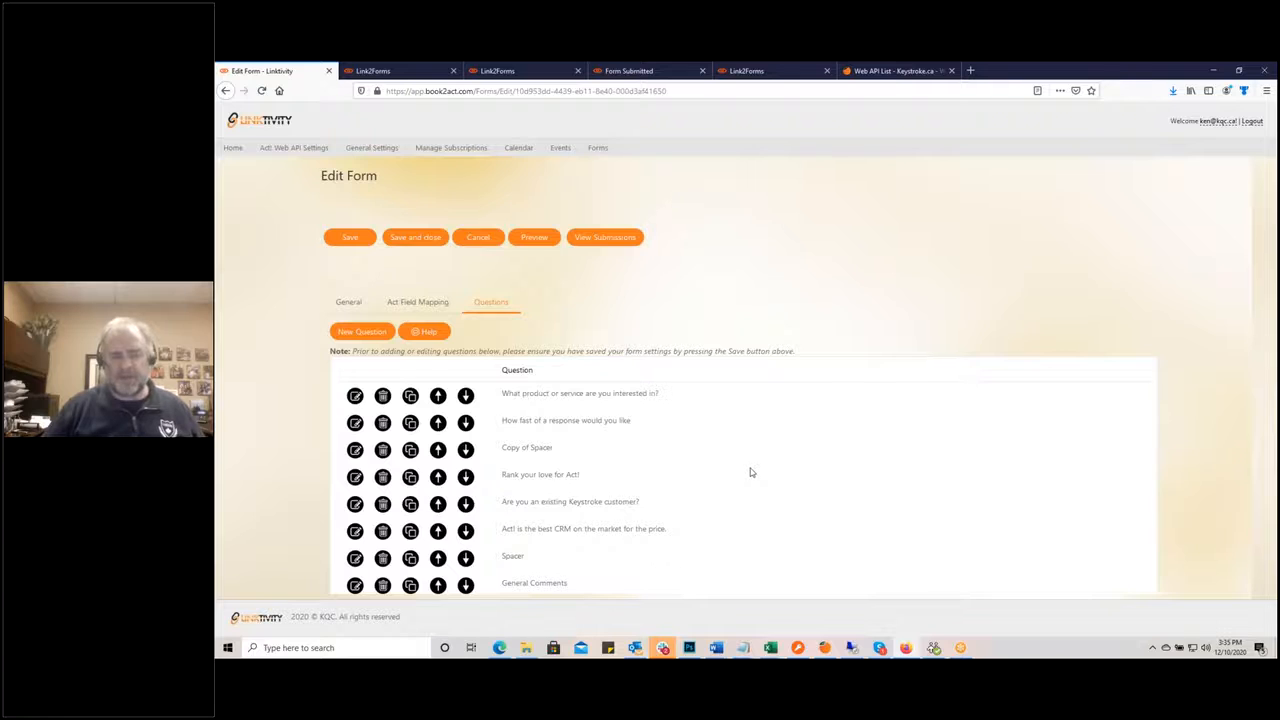
scroll(751, 471, "down", 1)
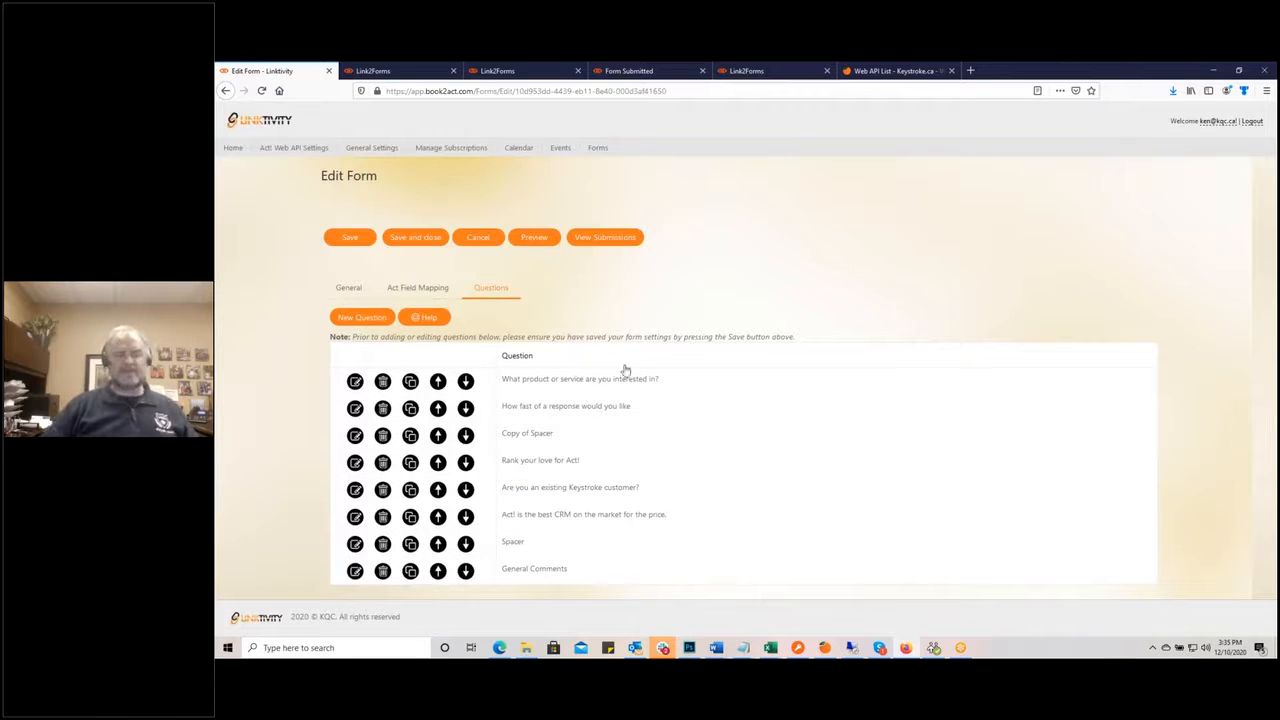
left_click(885, 71)
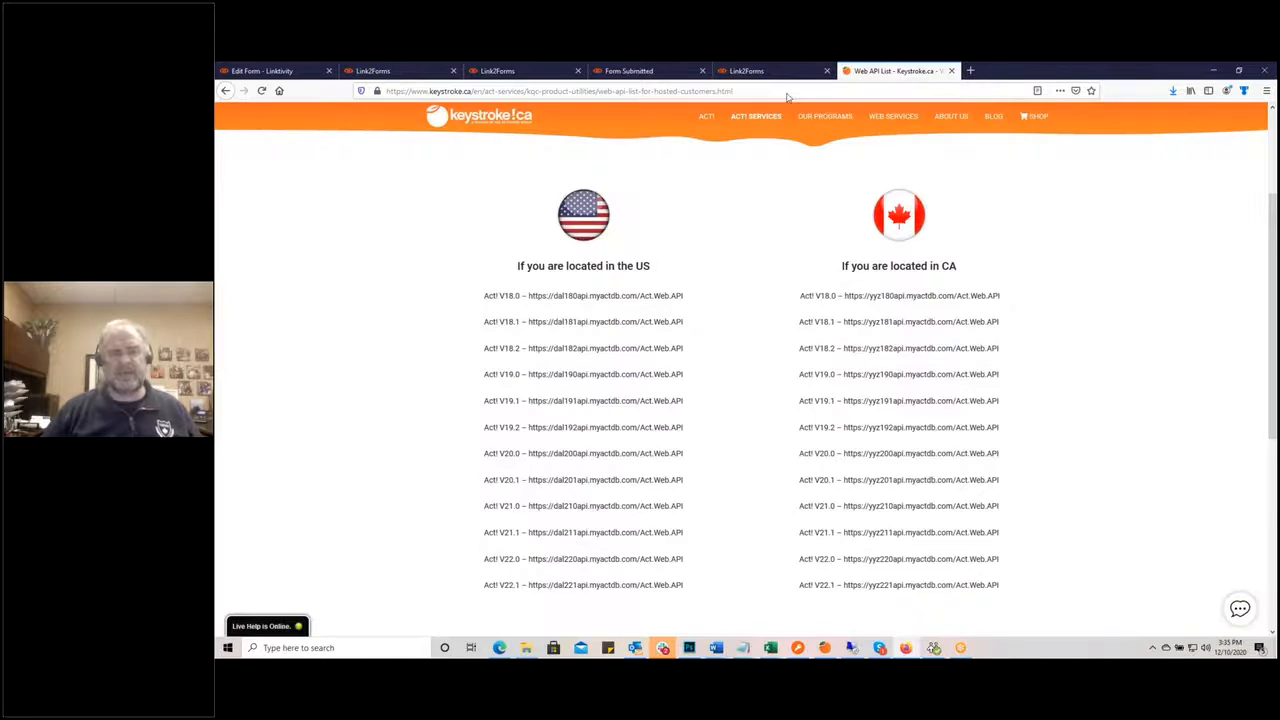
Step: Open the Quote Request pop-up on the keystroke.ca home page and scroll through the embedded form
left_click(450, 126)
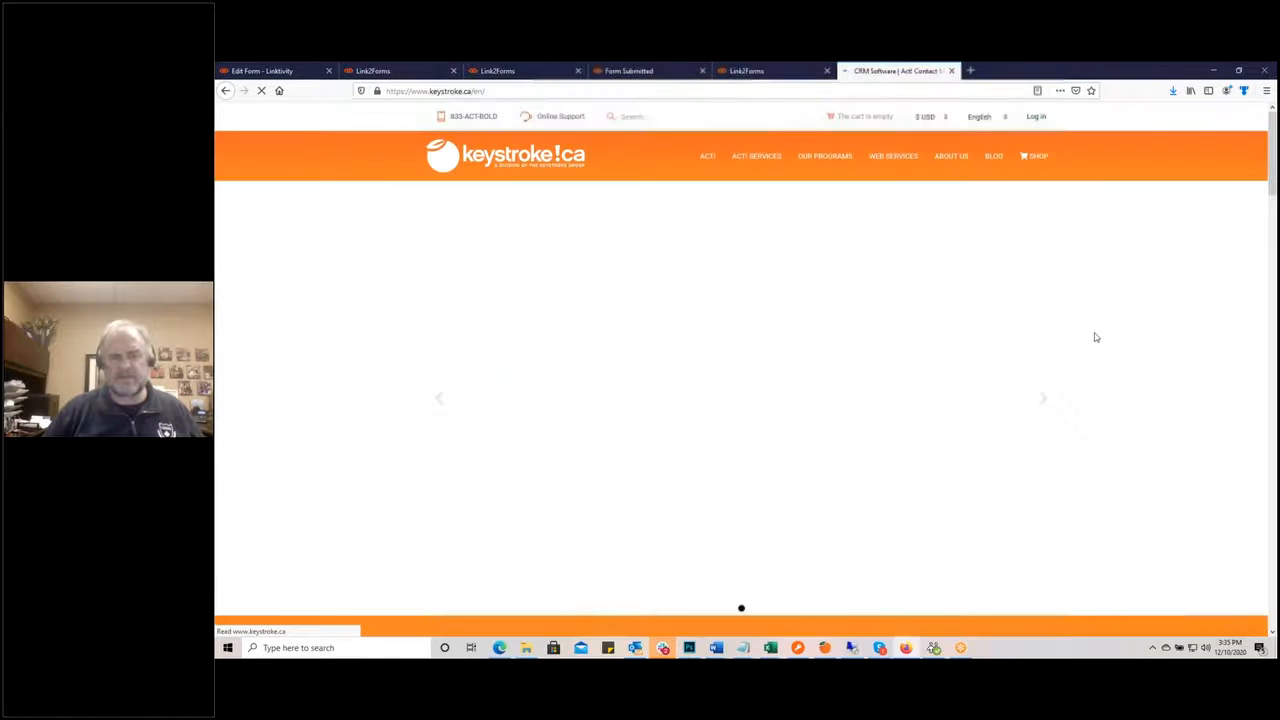
scroll(1106, 337, "down", 10)
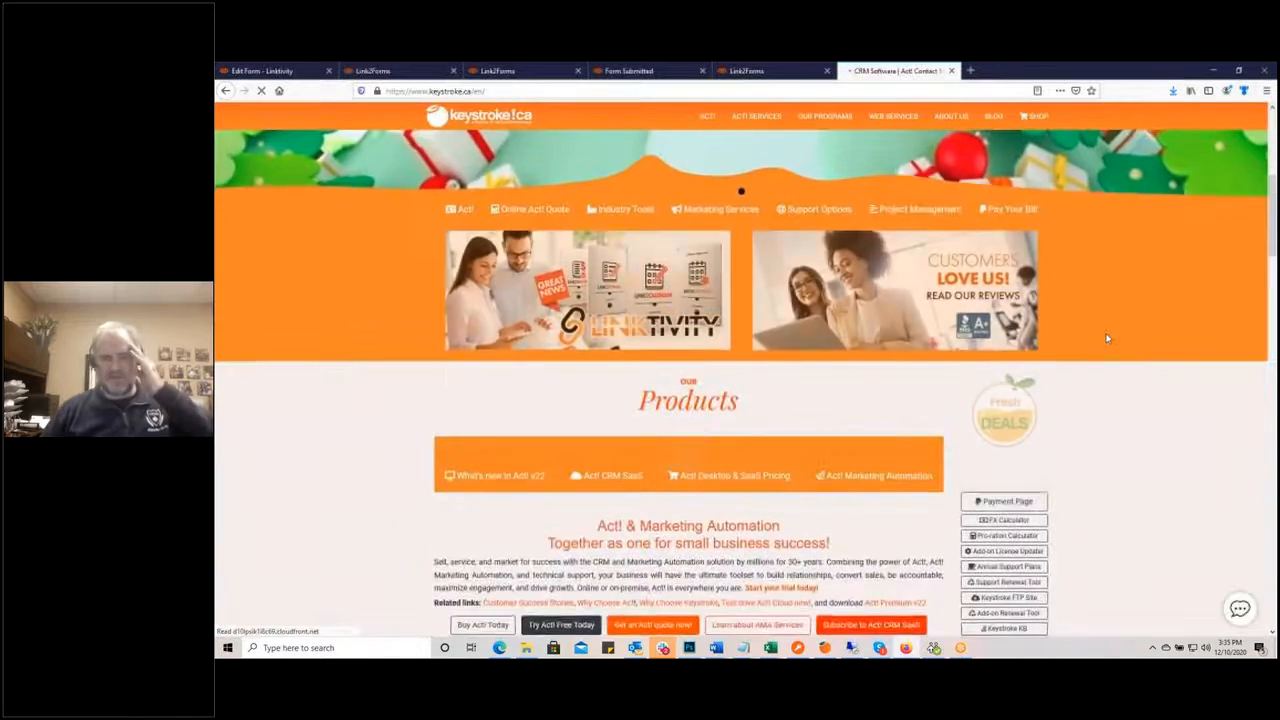
scroll(1106, 340, "down", 3)
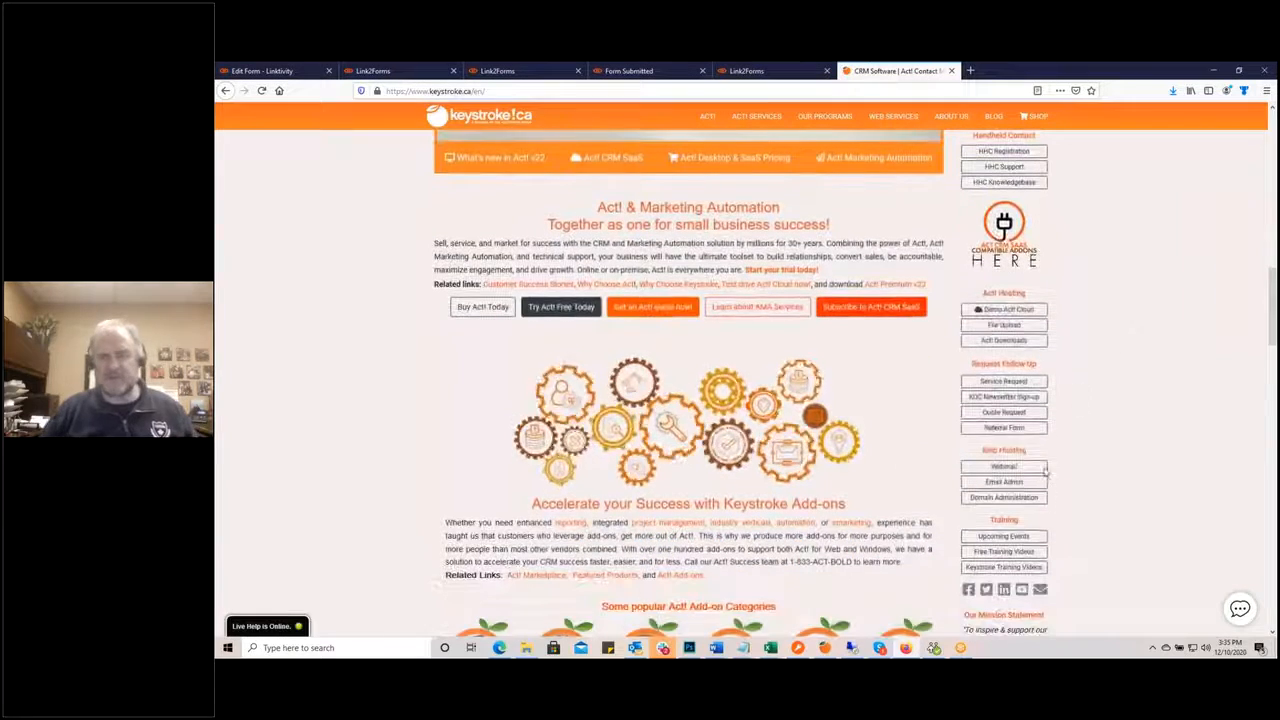
left_click(1012, 412)
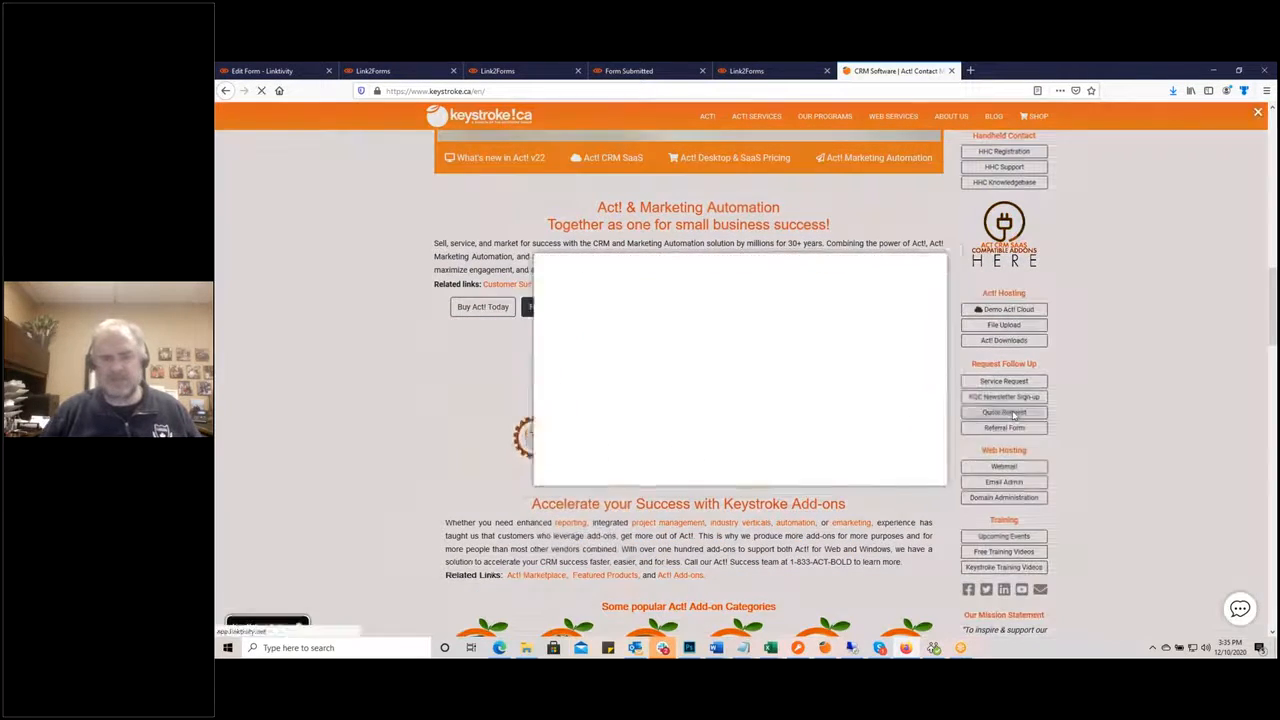
scroll(891, 380, "down", 5)
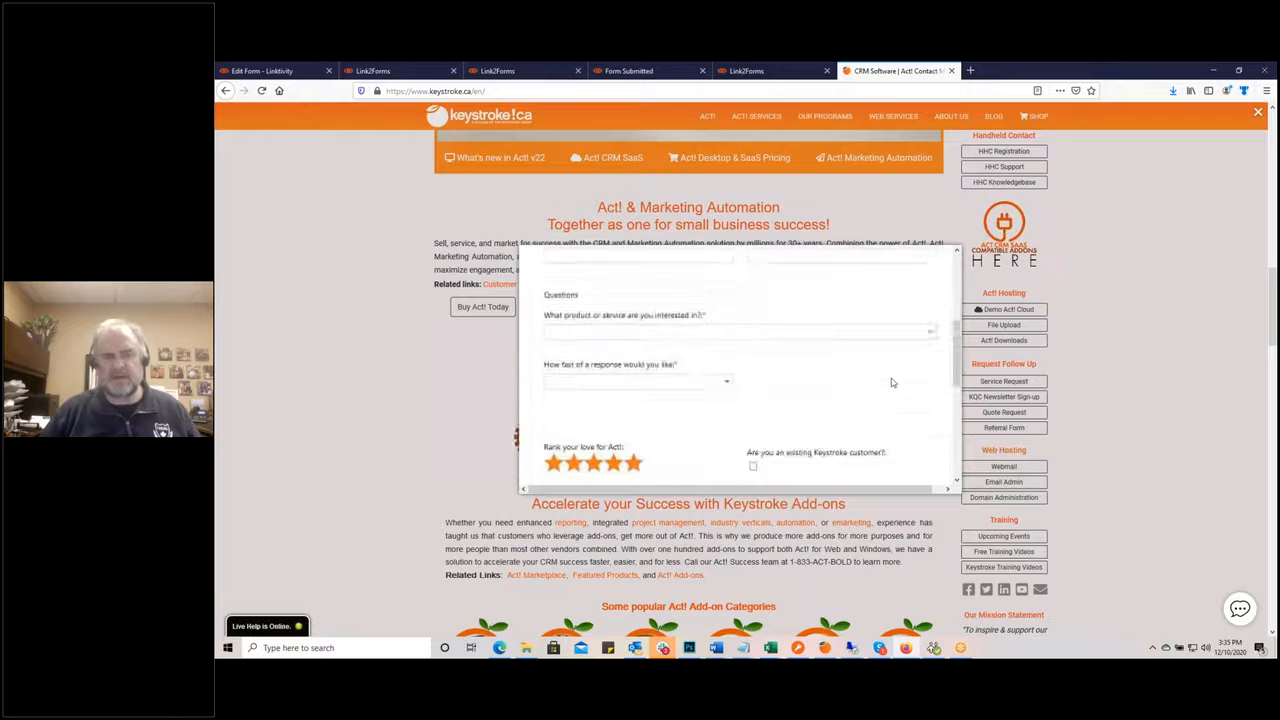
scroll(892, 381, "down", 3)
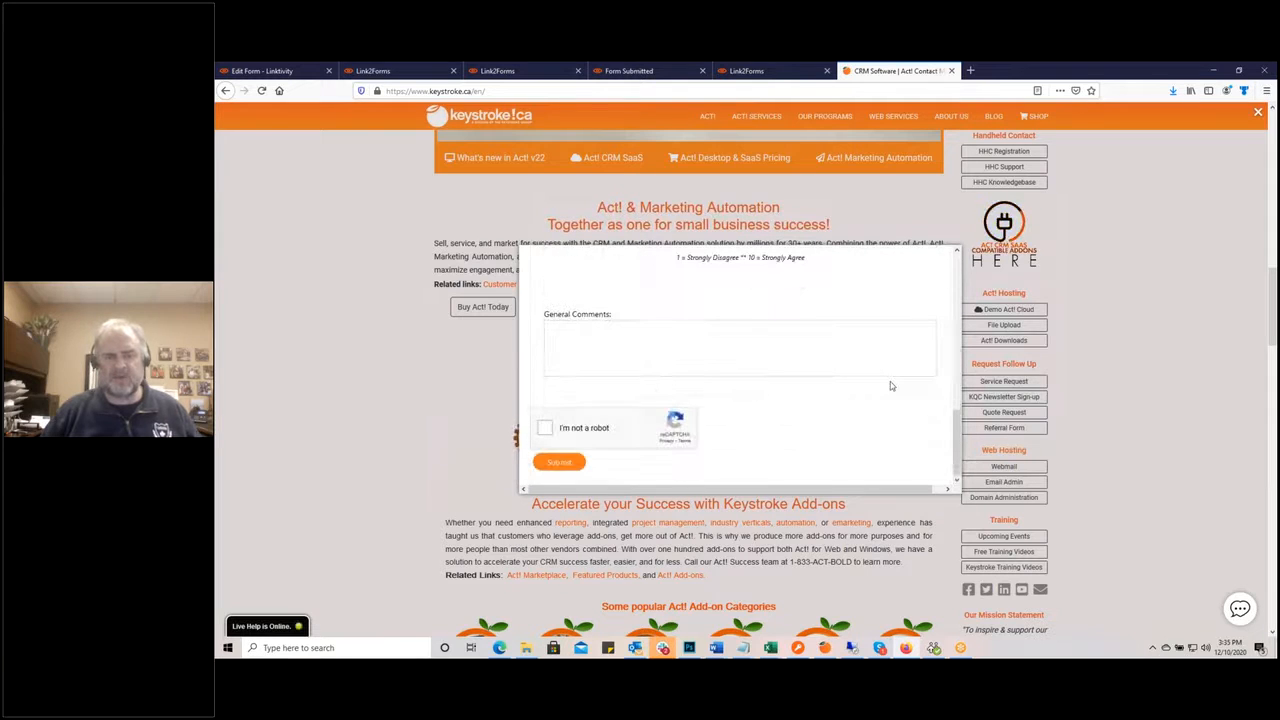
scroll(891, 386, "up", 2)
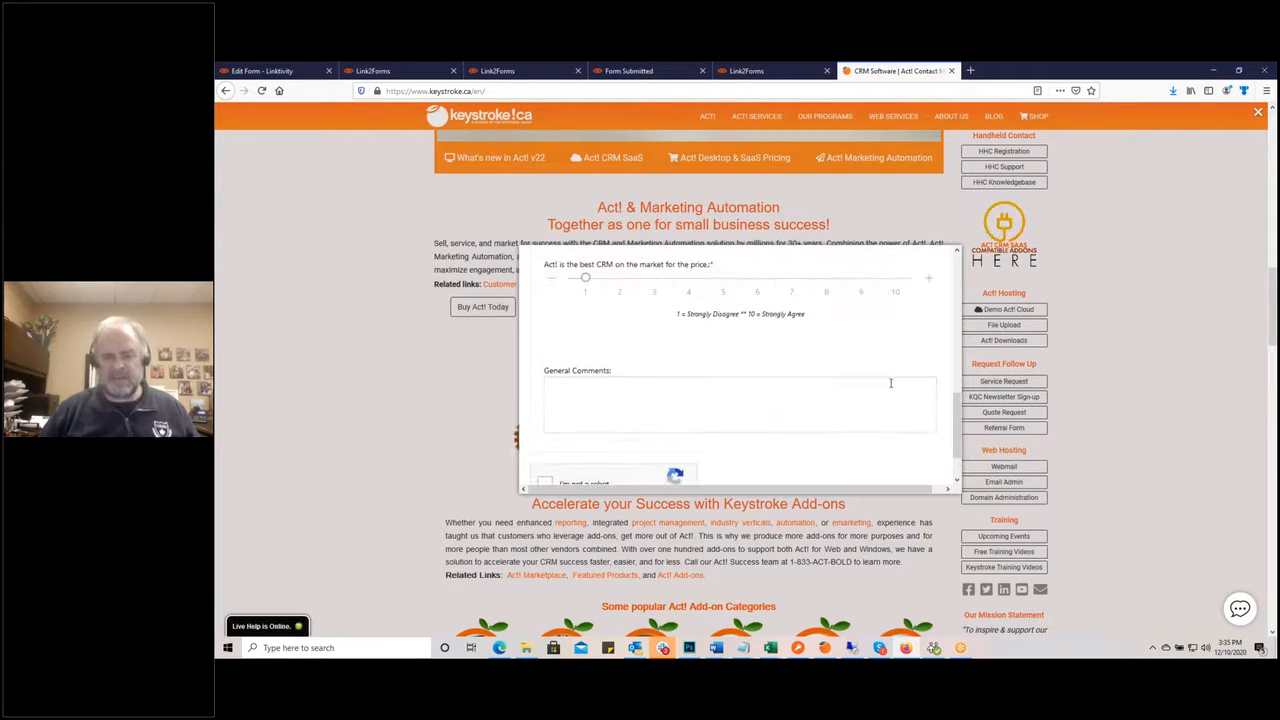
scroll(909, 483, "down", 1)
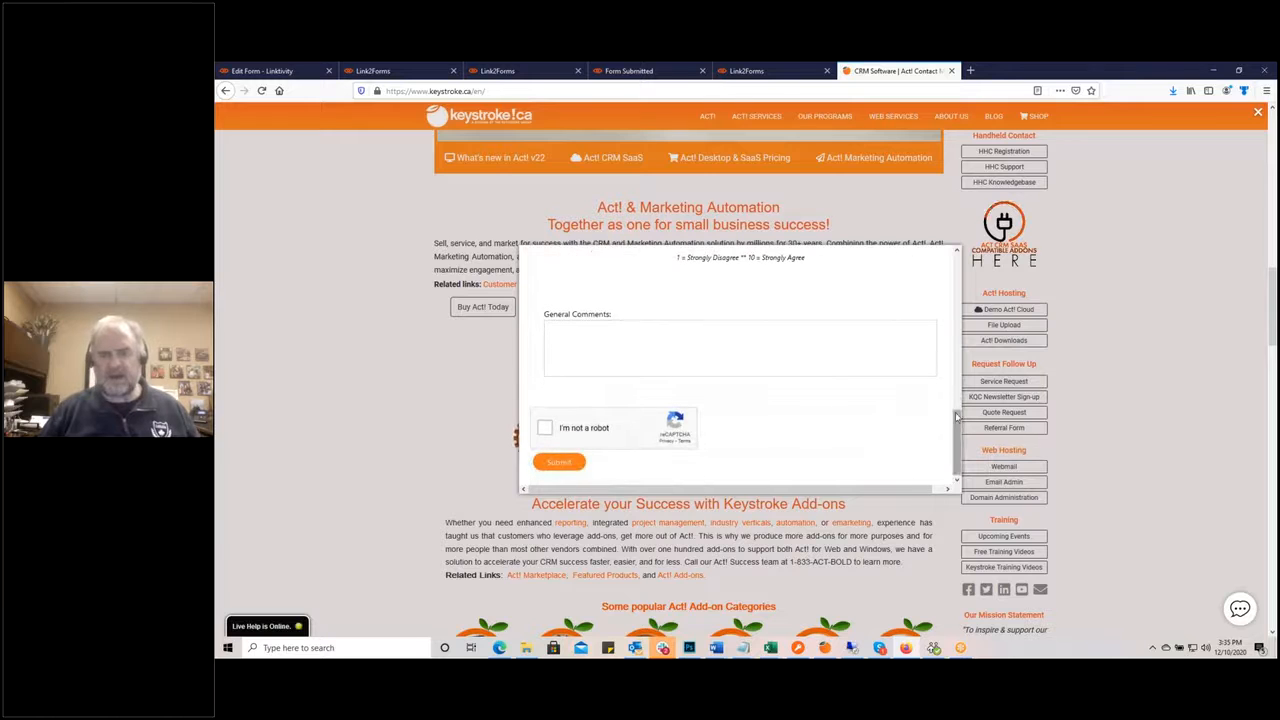
scroll(958, 380, "up", 6)
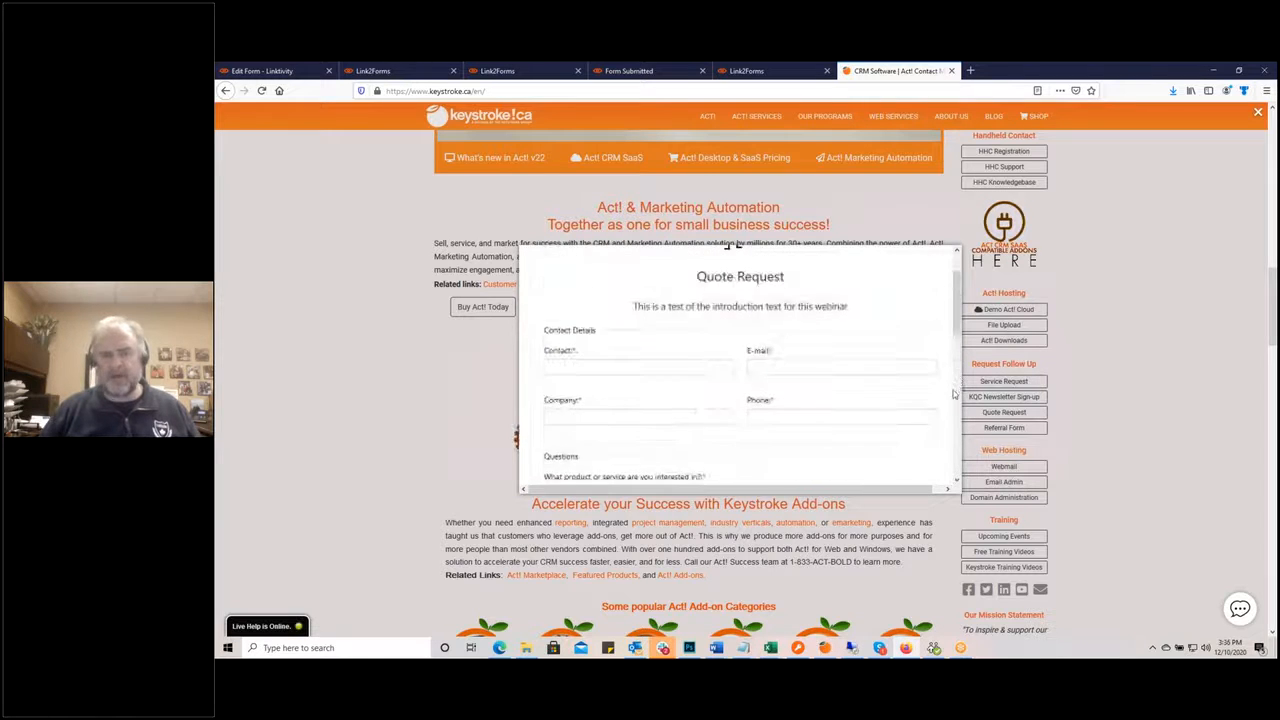
scroll(858, 484, "down", 5)
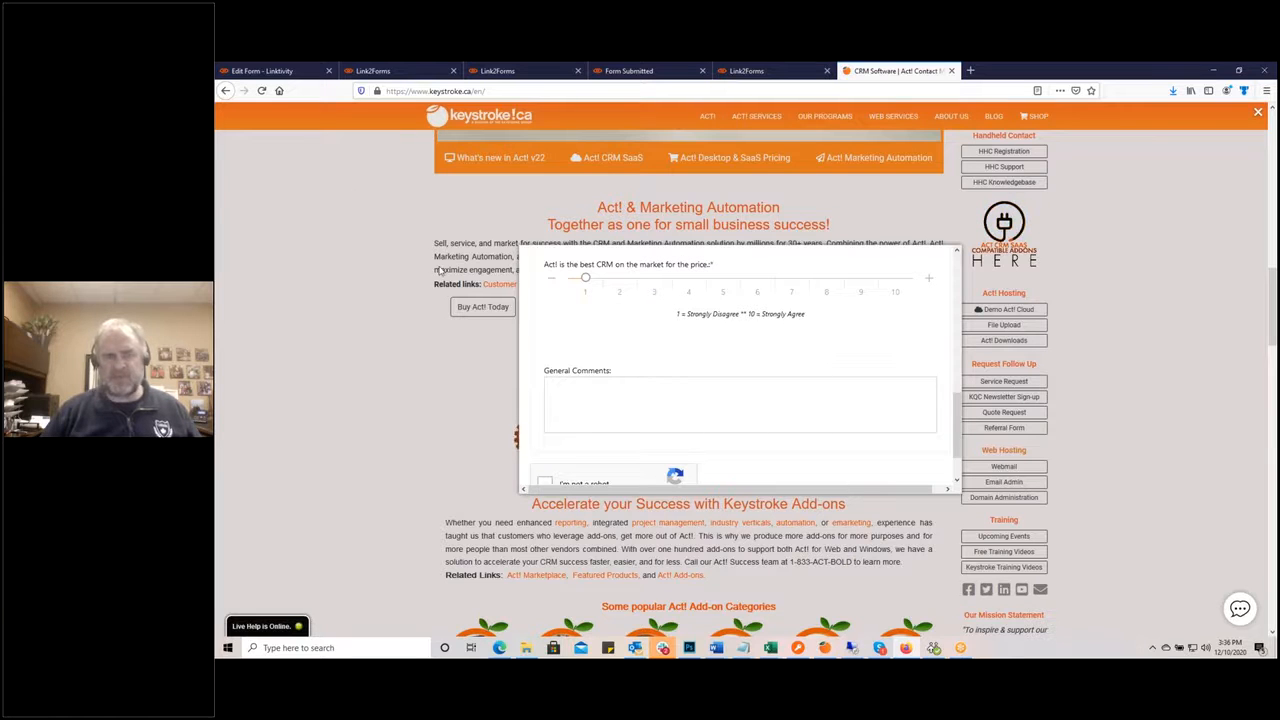
left_click(266, 72)
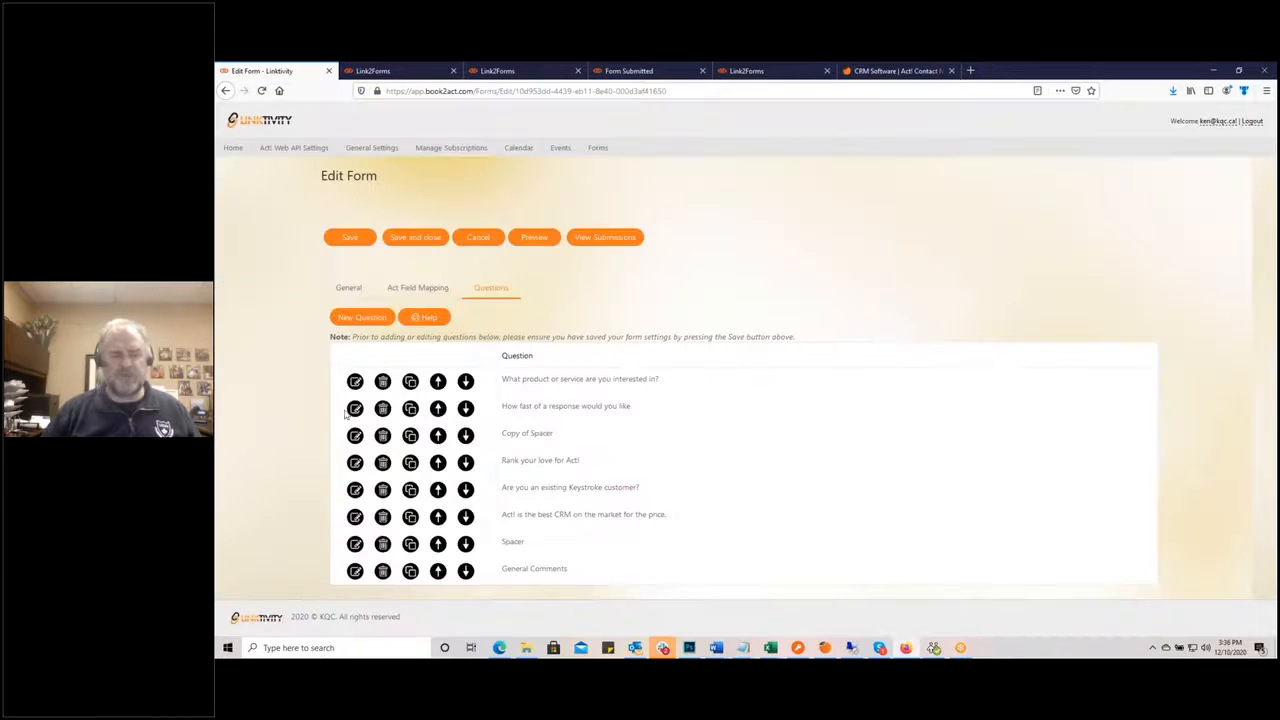
Step: Lower the Quote Request form width from 800 to 793 pixels in general settings and save
left_click(348, 288)
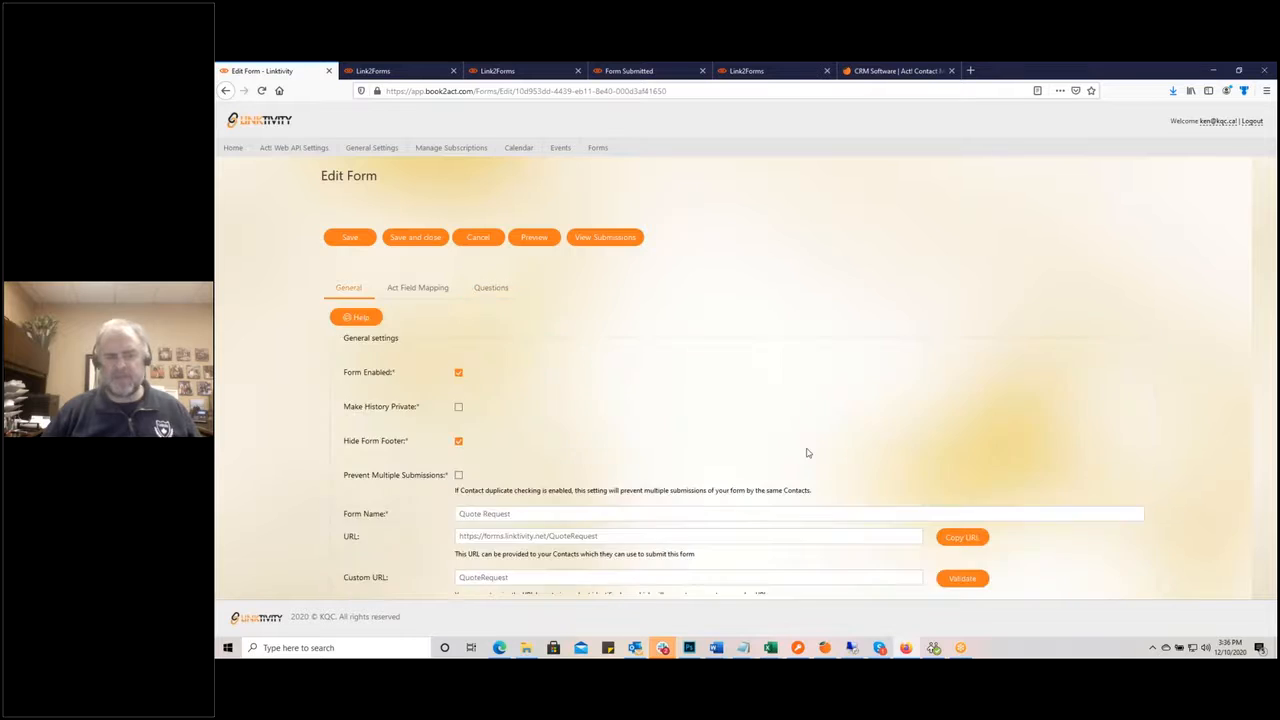
scroll(815, 455, "down", 3)
left_click(1136, 388)
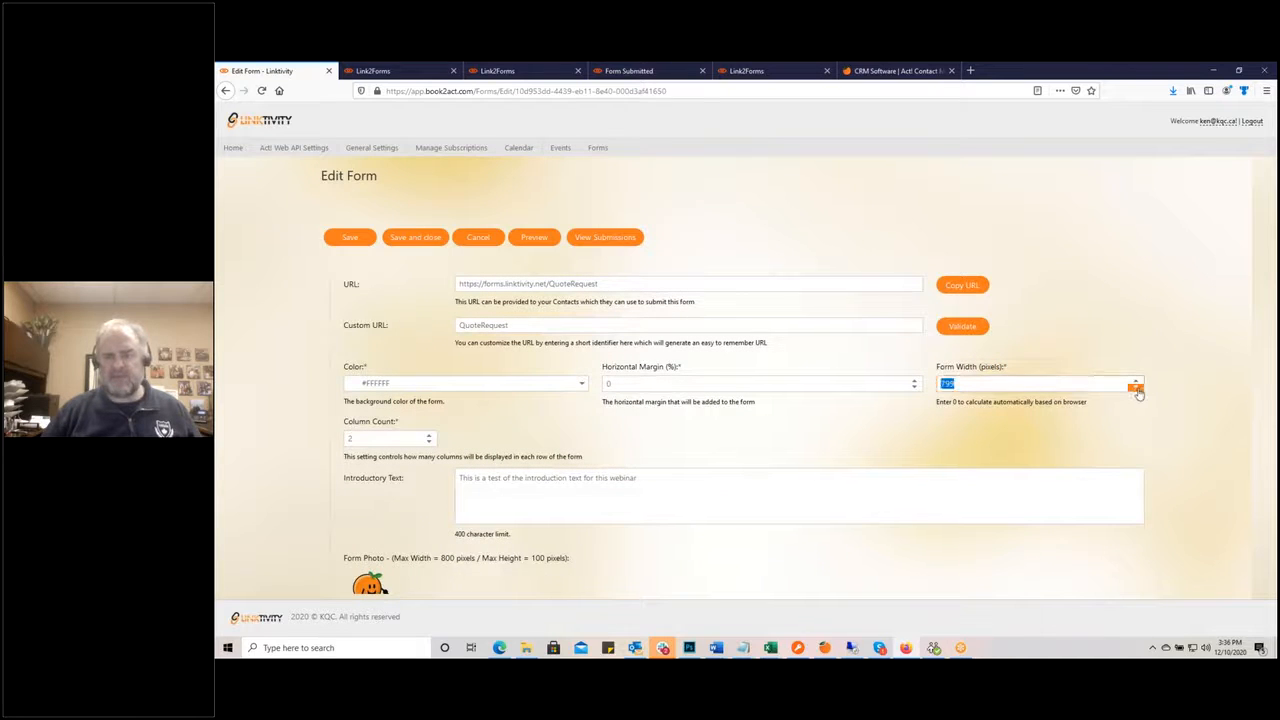
left_click(1136, 388)
left_click(1136, 388)
left_click(1136, 388)
left_click(1136, 388)
left_click(1136, 388)
left_click(1136, 388)
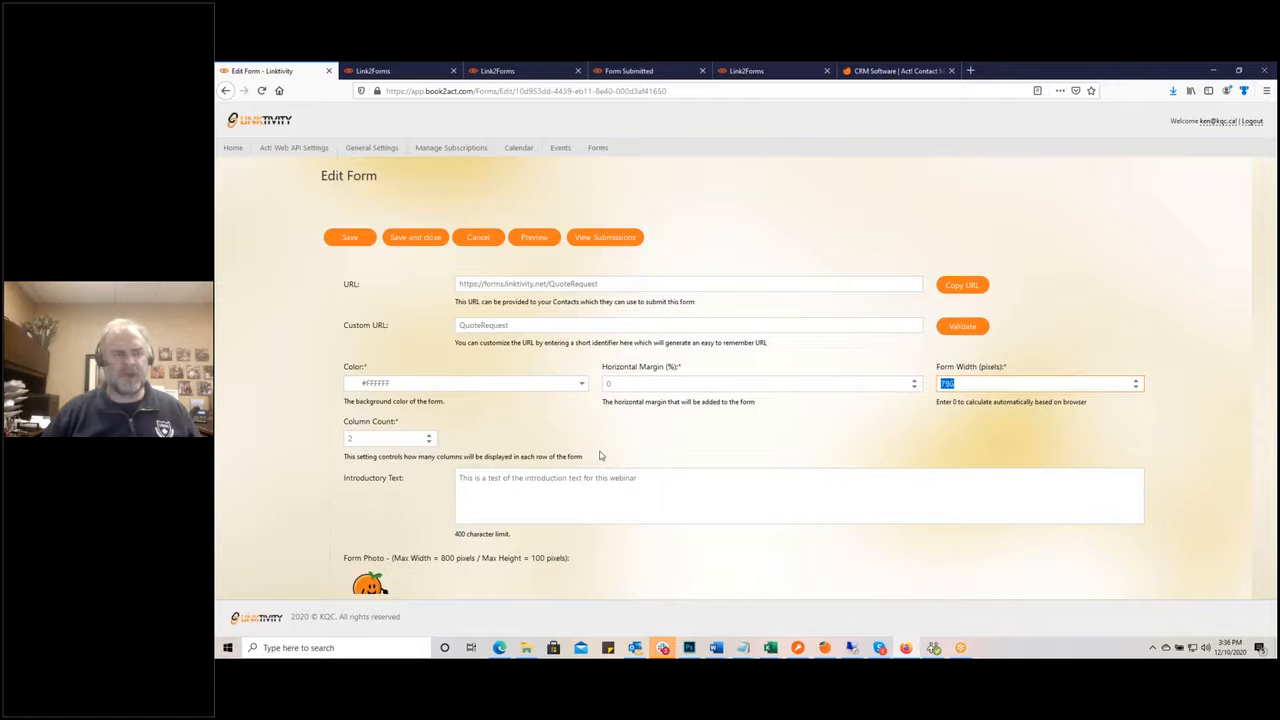
left_click(350, 237)
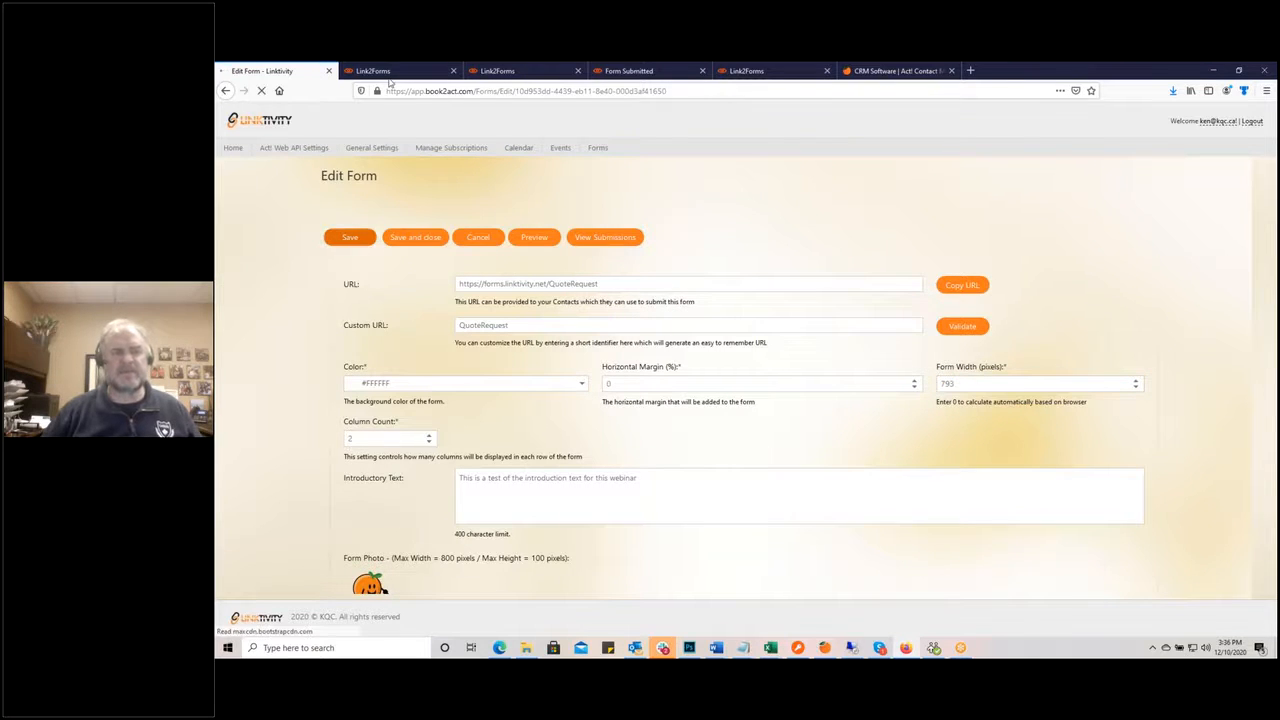
left_click(875, 71)
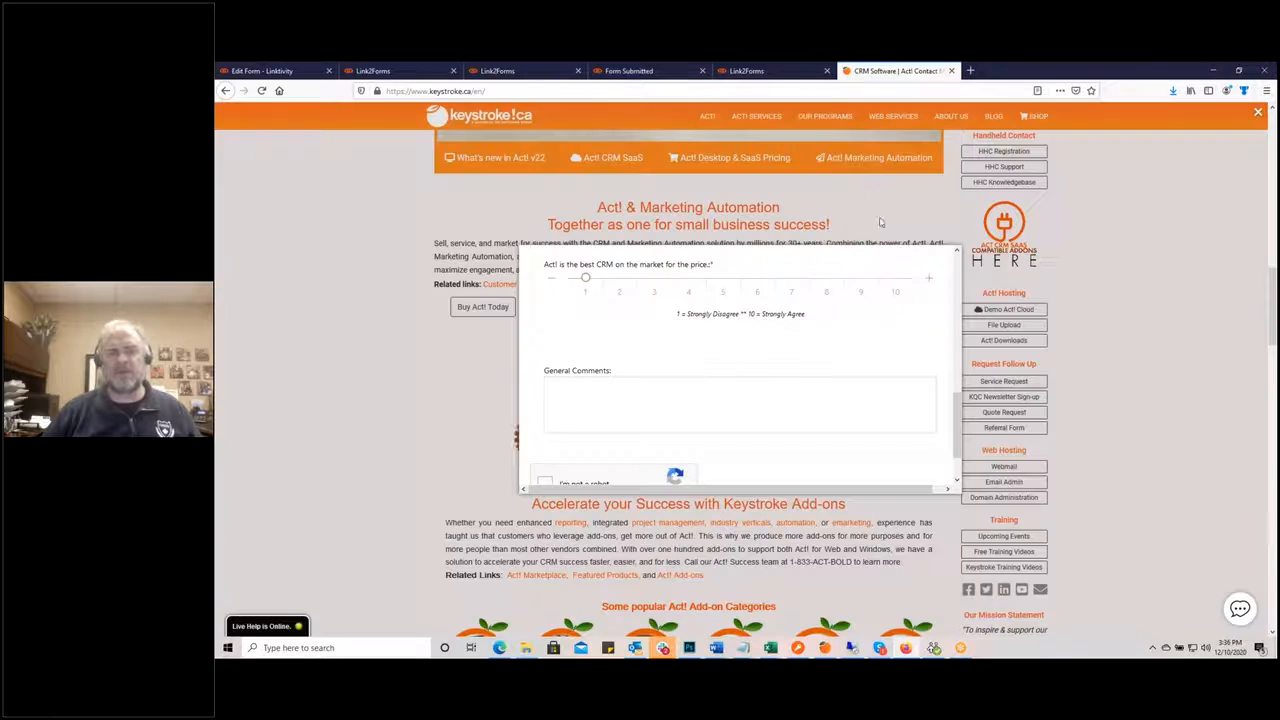
Step: Reopen the Quote Request pop-up on keystroke.ca, scroll through the 793-pixel form, and close it
left_click(1160, 274)
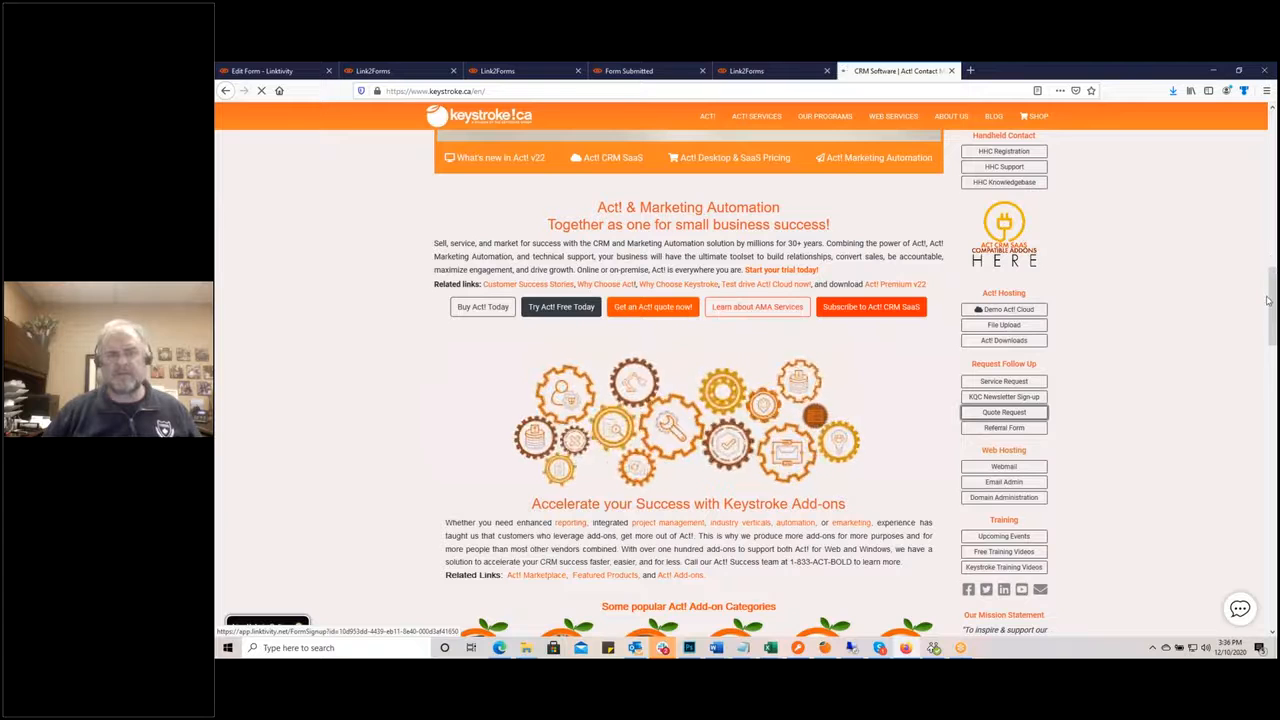
scroll(1266, 304, "down", 5)
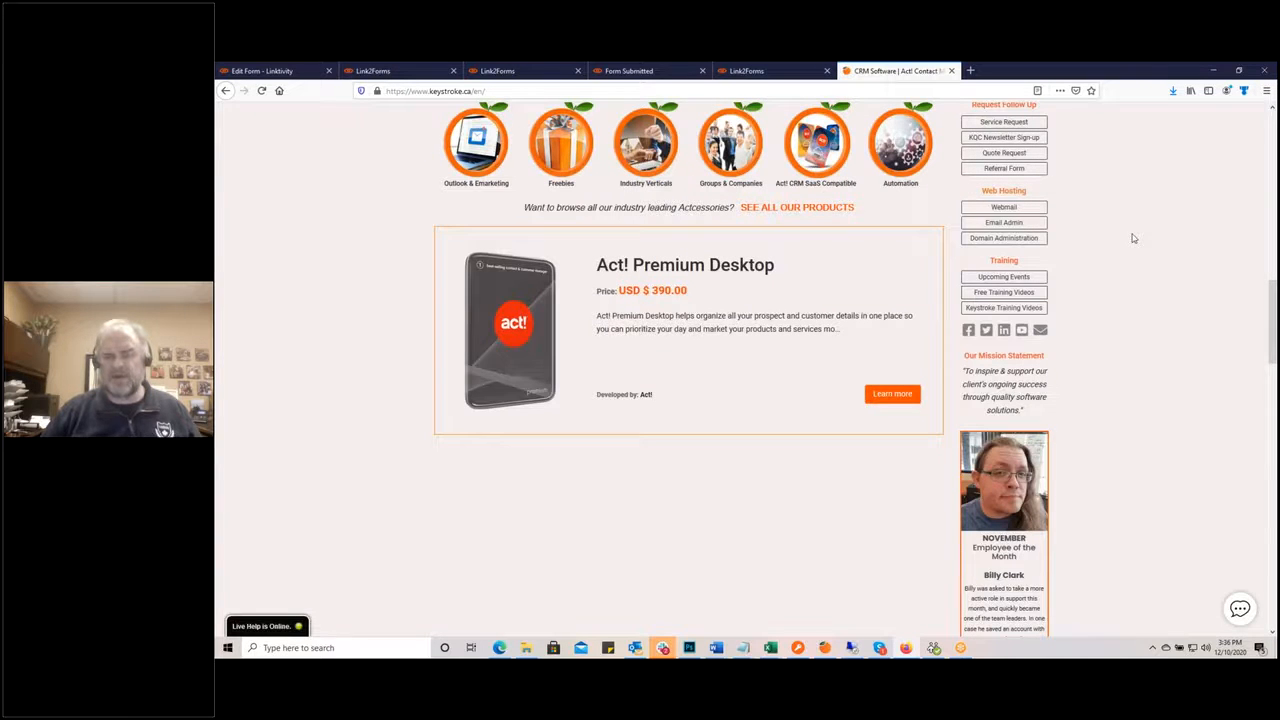
scroll(1133, 238, "up", 3)
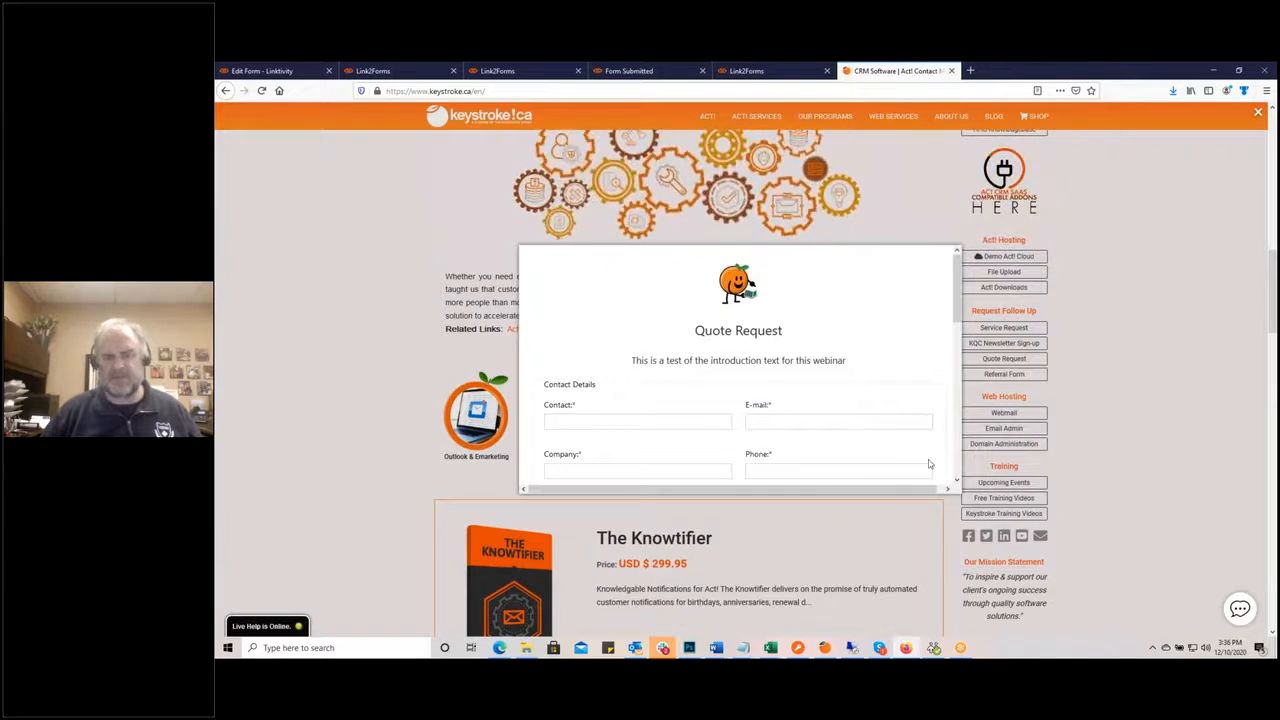
scroll(913, 439, "down", 6)
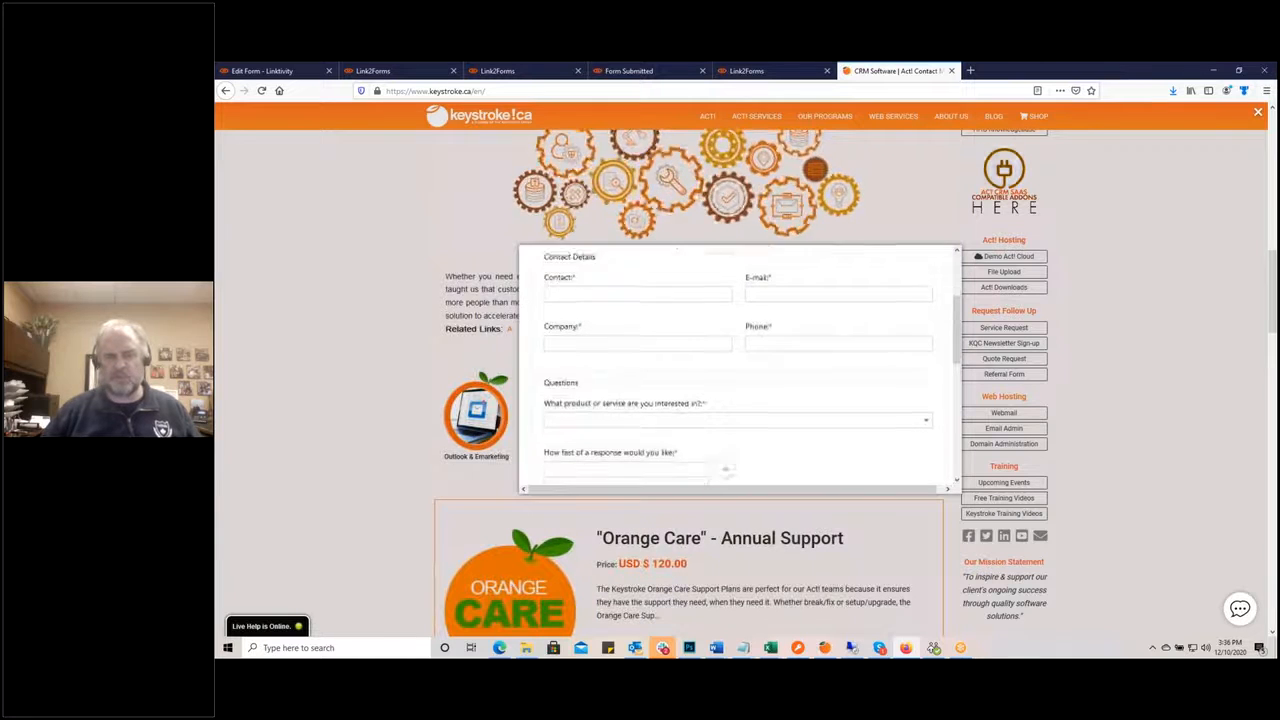
scroll(913, 439, "up", 1)
scroll(913, 439, "down", 4)
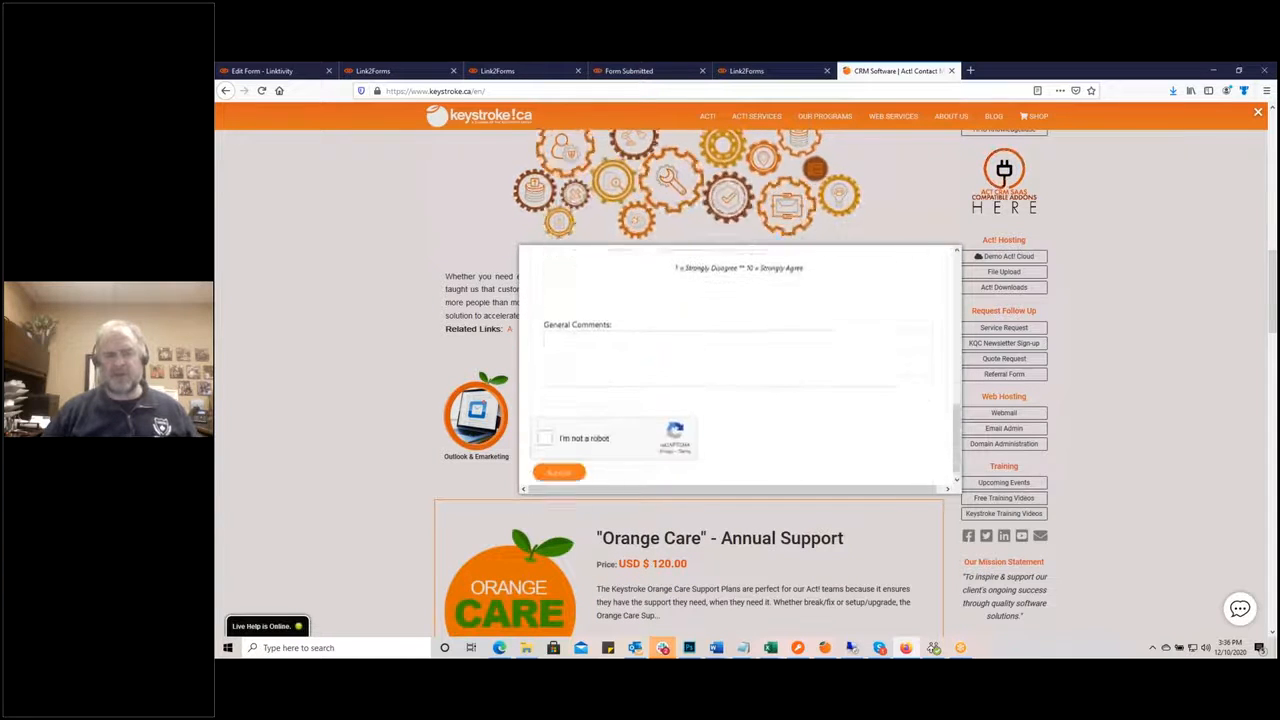
scroll(913, 439, "up", 7)
scroll(913, 439, "up", 3)
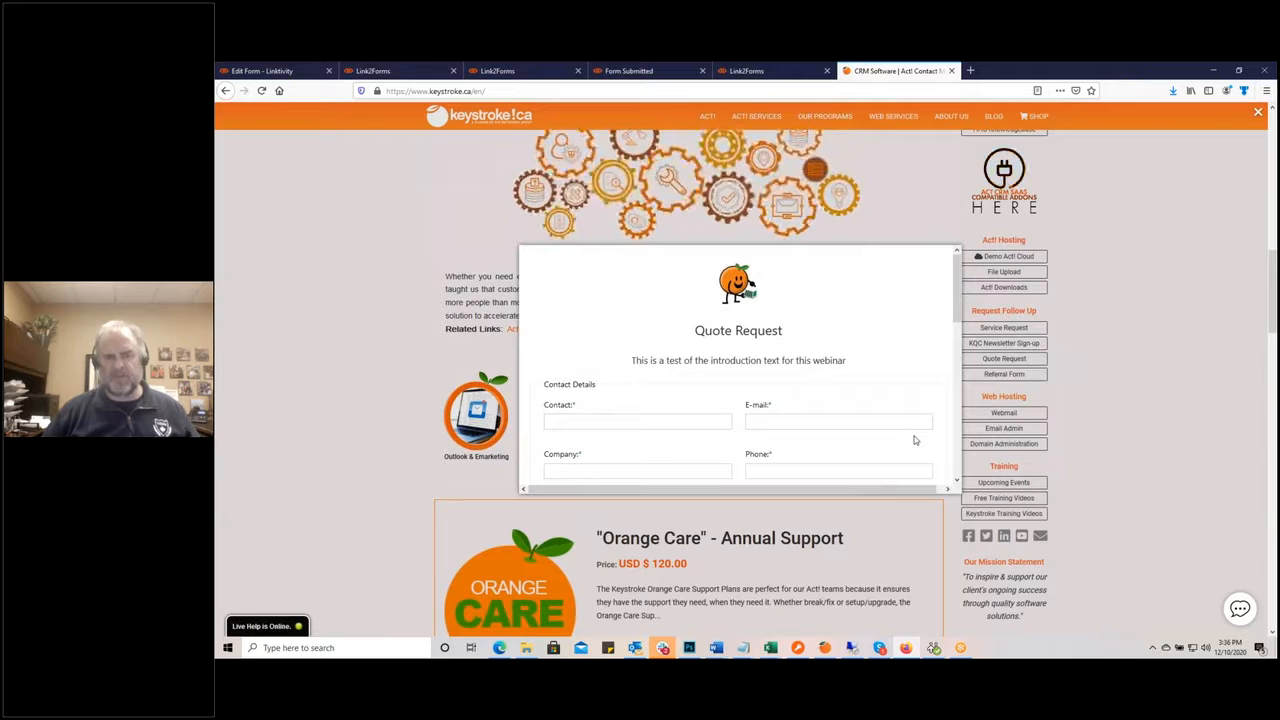
left_click(1216, 397)
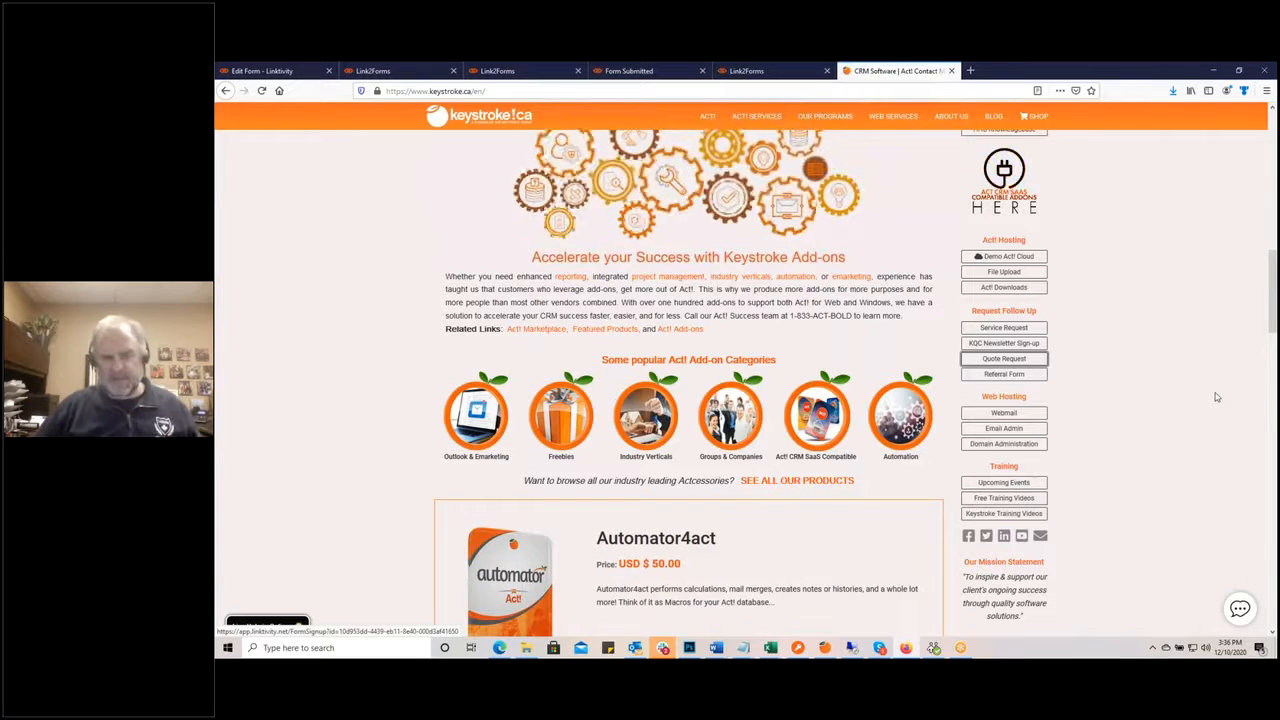
left_click(248, 72)
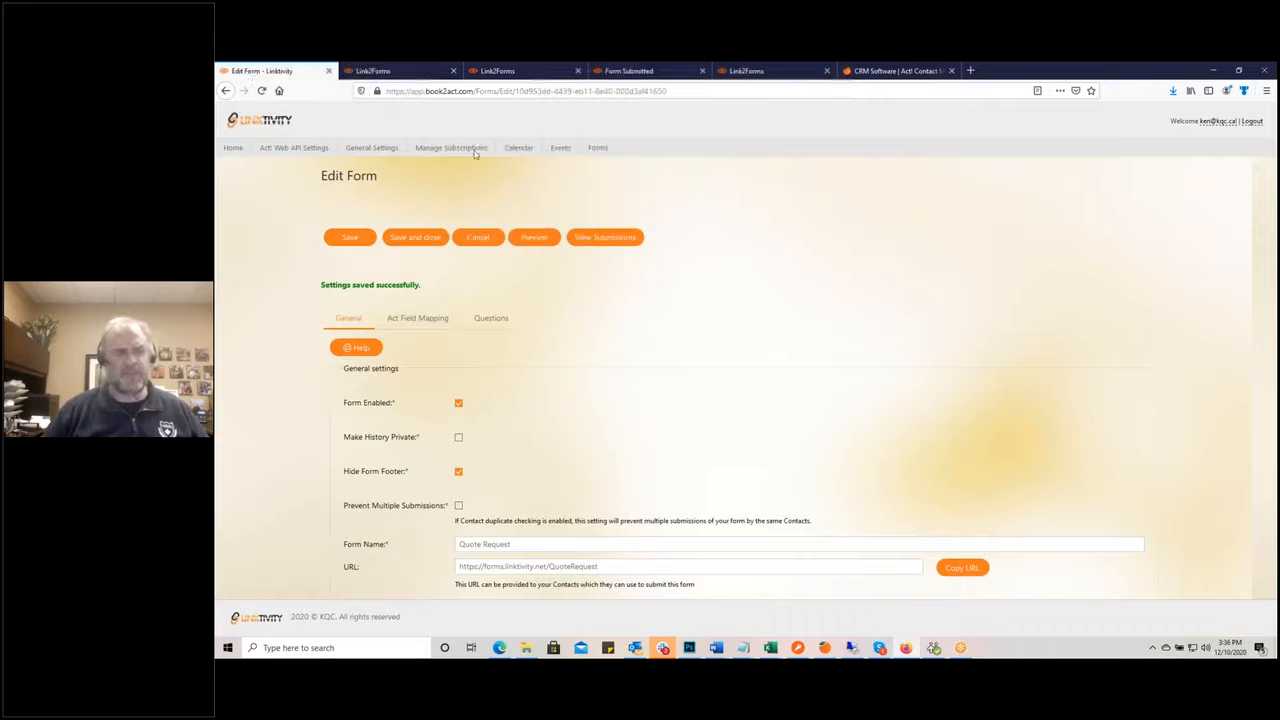
Step: Save and close the Quote Request form, then open Keystroke KOPA Nominations, view its questions and preview it
left_click(422, 240)
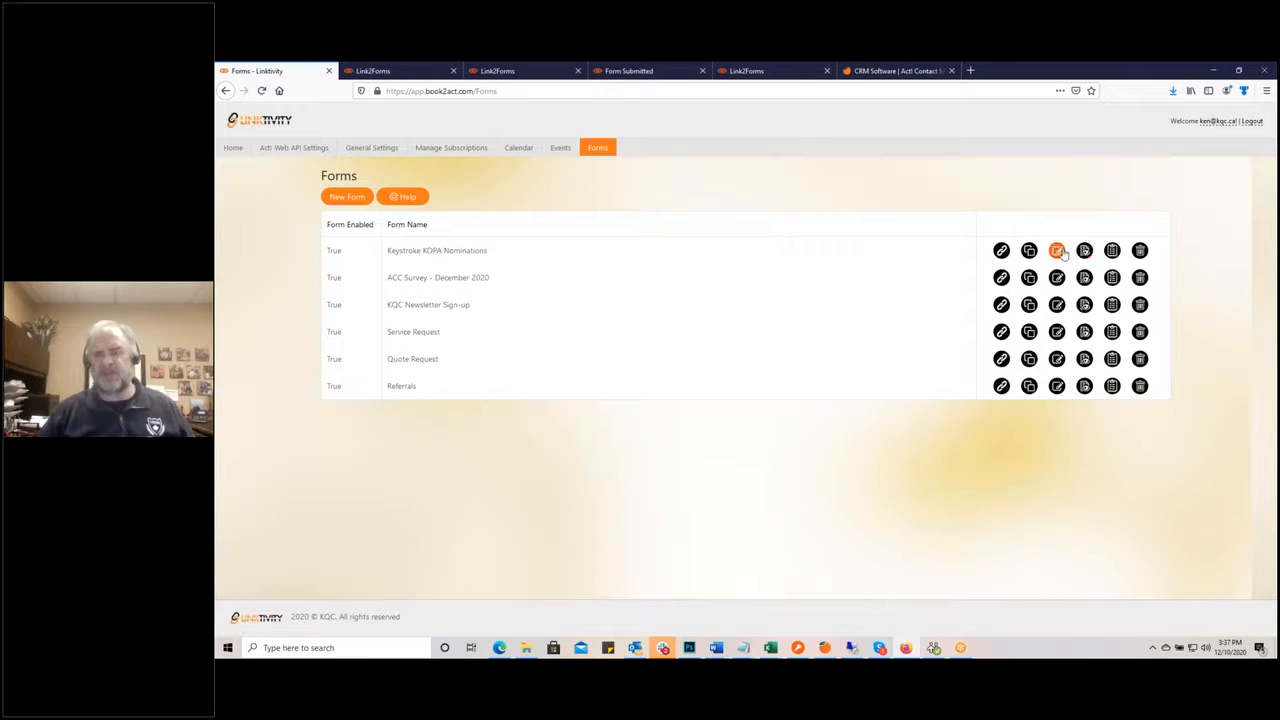
left_click(1057, 251)
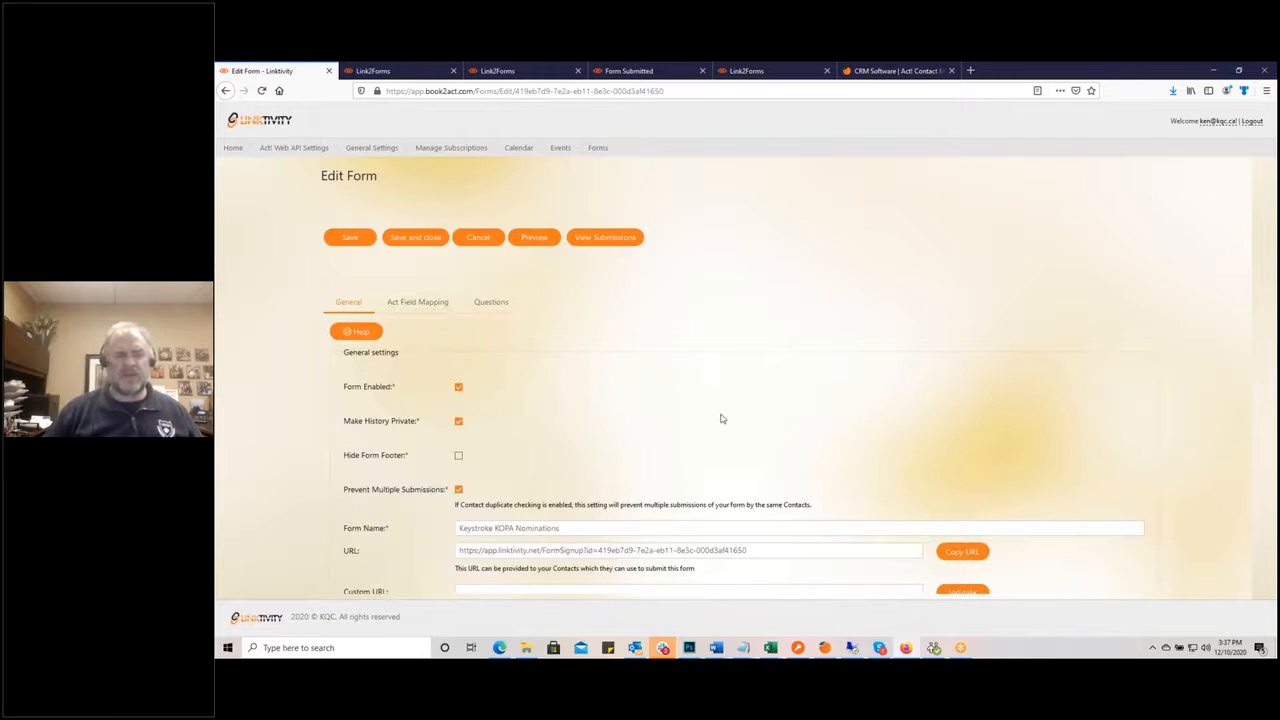
scroll(722, 418, "down", 5)
scroll(600, 380, "up", 5)
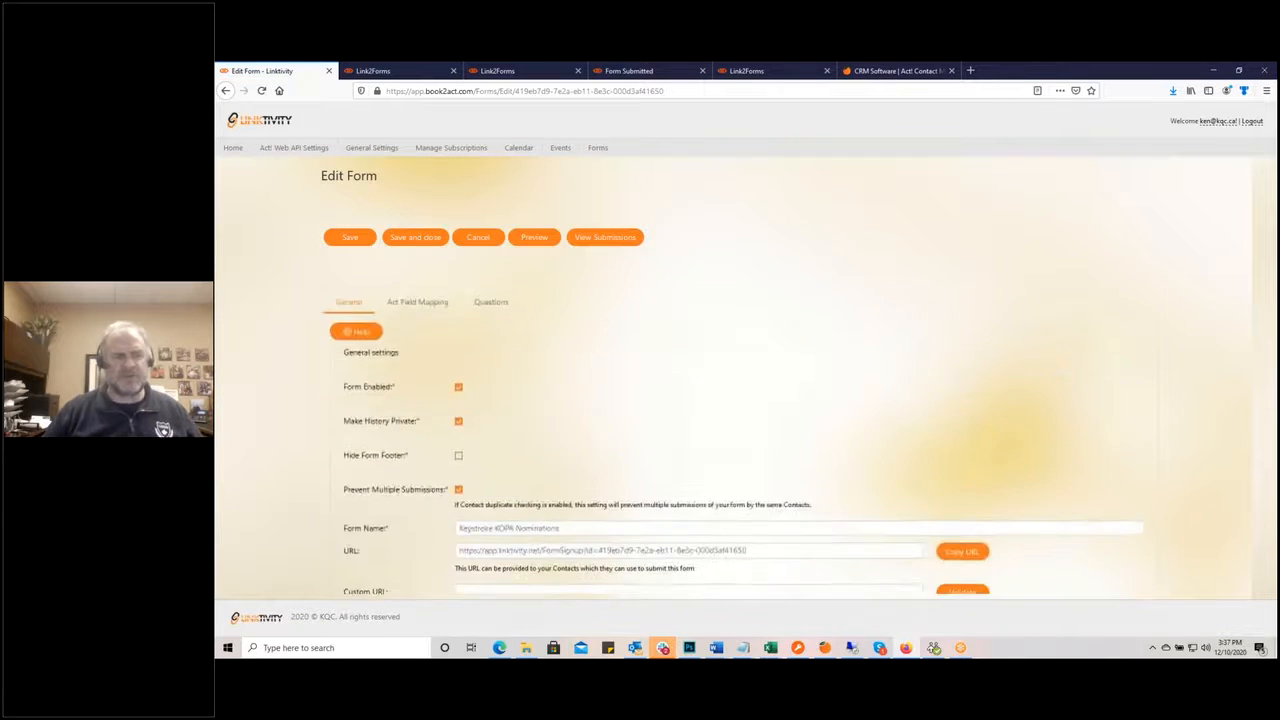
left_click(487, 301)
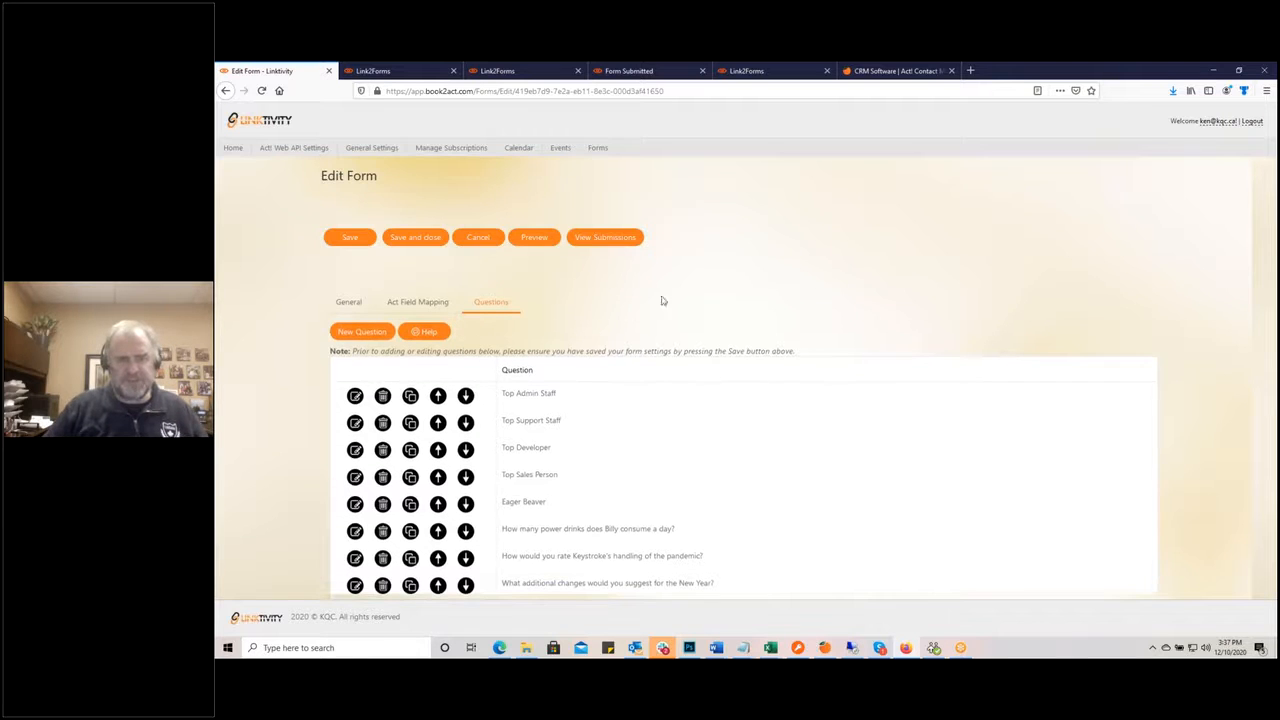
left_click(537, 240)
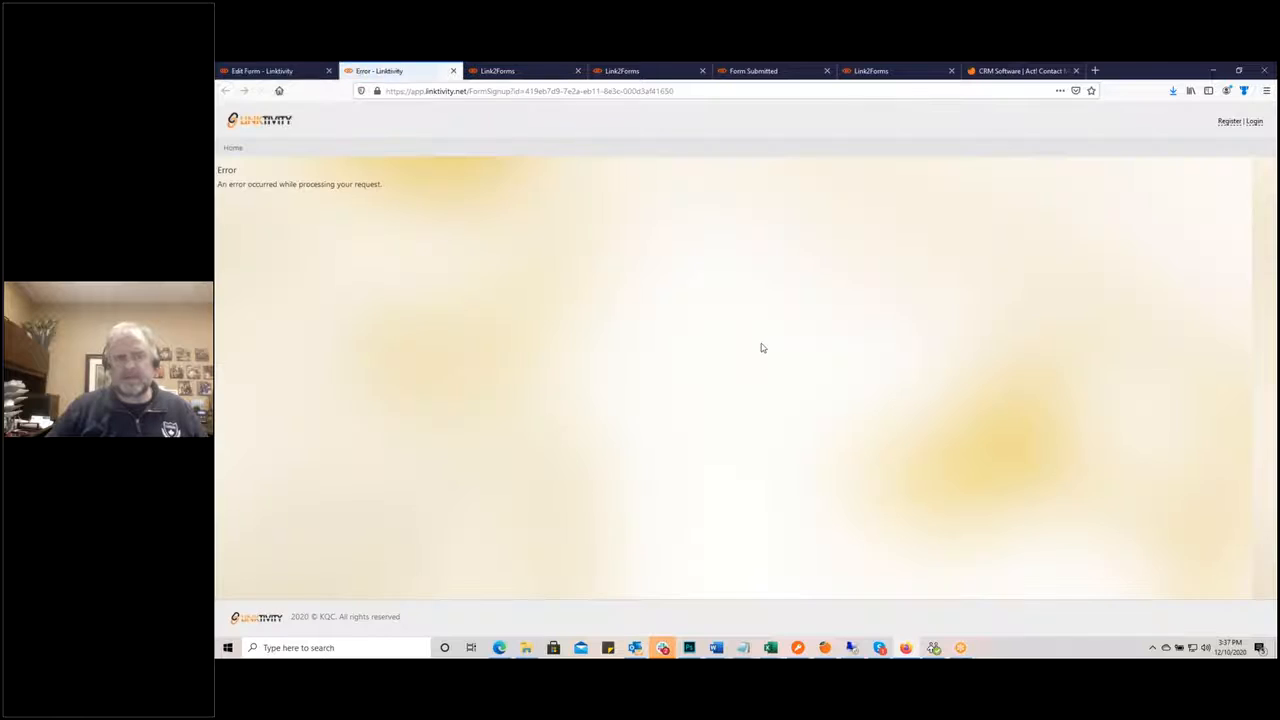
left_click(265, 70)
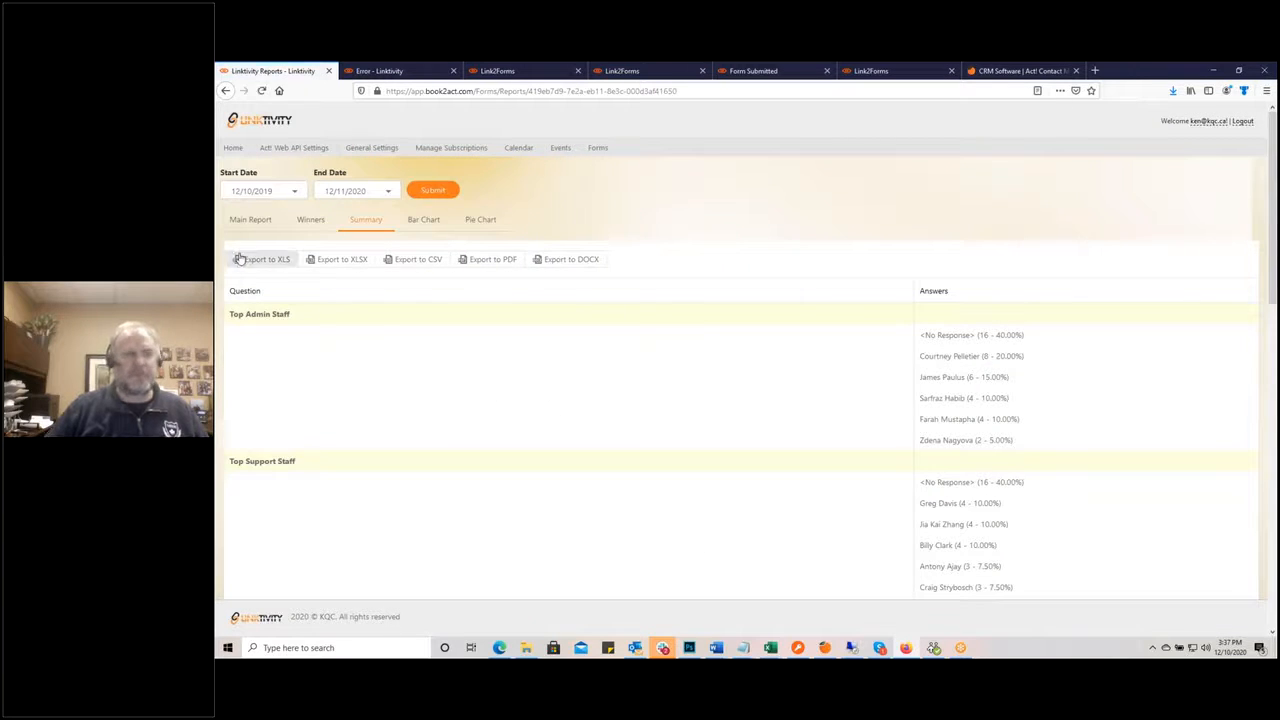
Step: Show the Main Report table of KOPA Nominations submissions and scroll through the responses
left_click(251, 221)
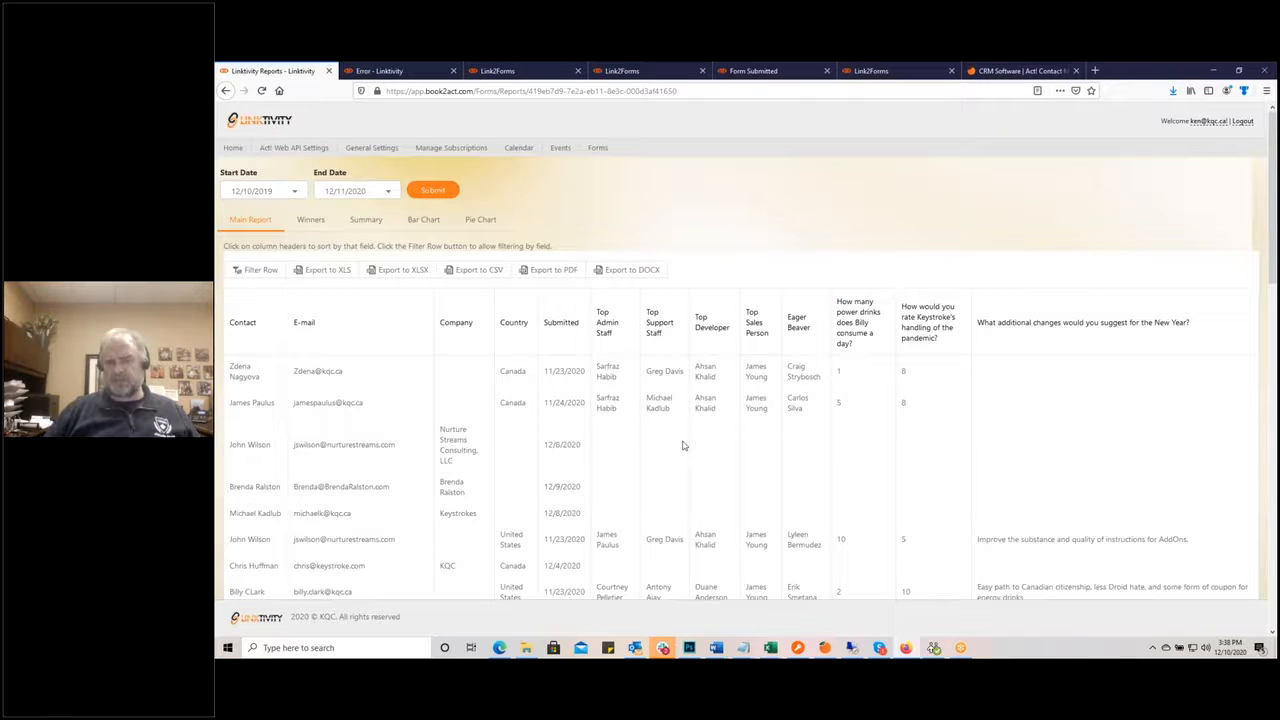
scroll(690, 445, "down", 5)
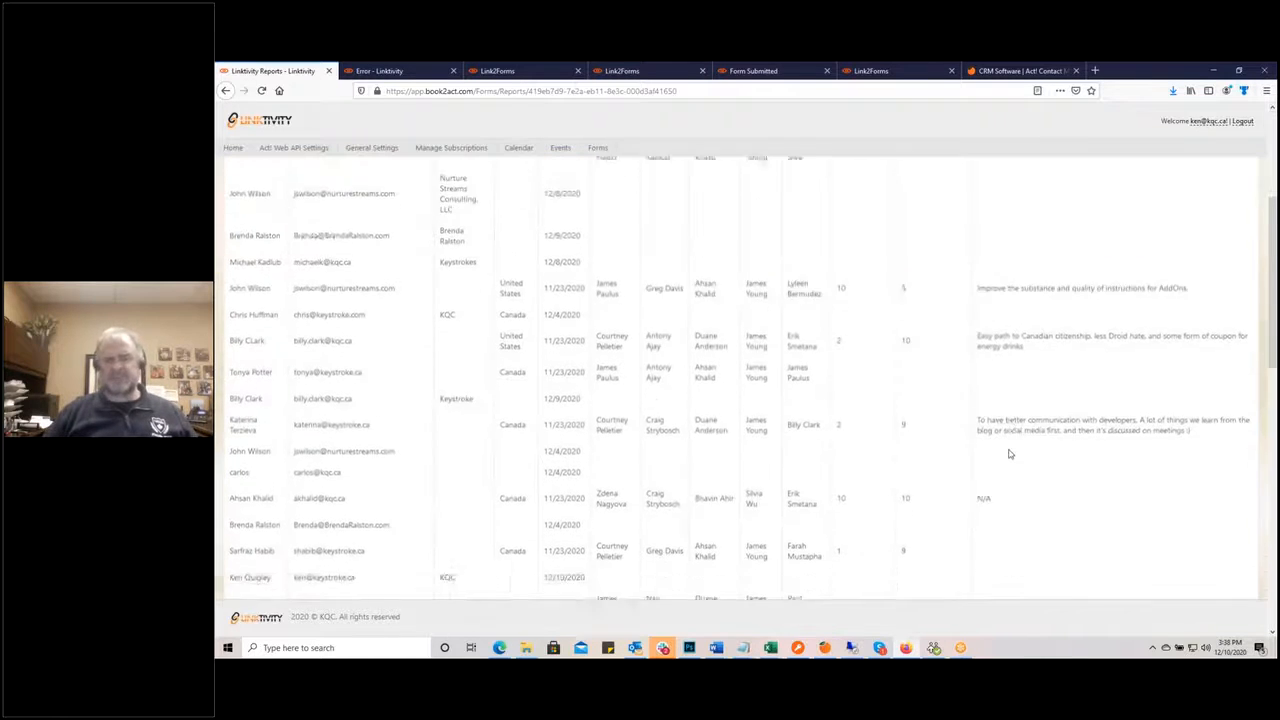
scroll(1009, 470, "down", 10)
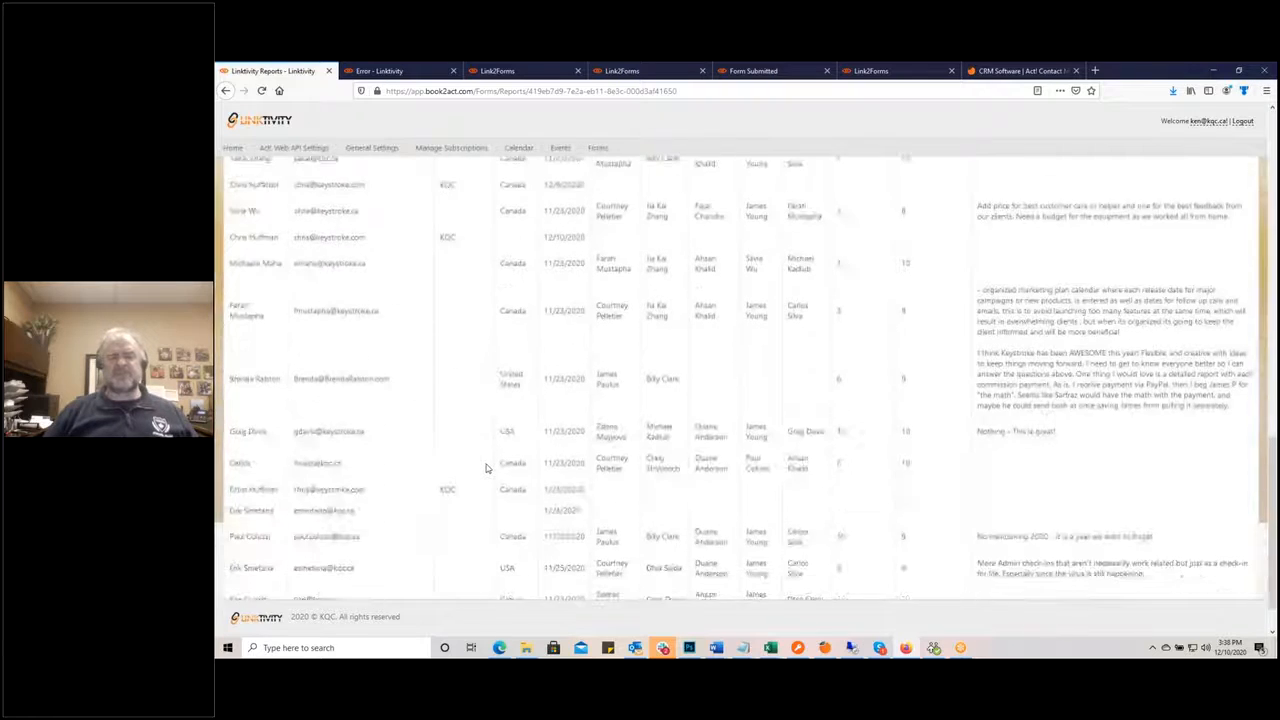
scroll(488, 468, "up", 15)
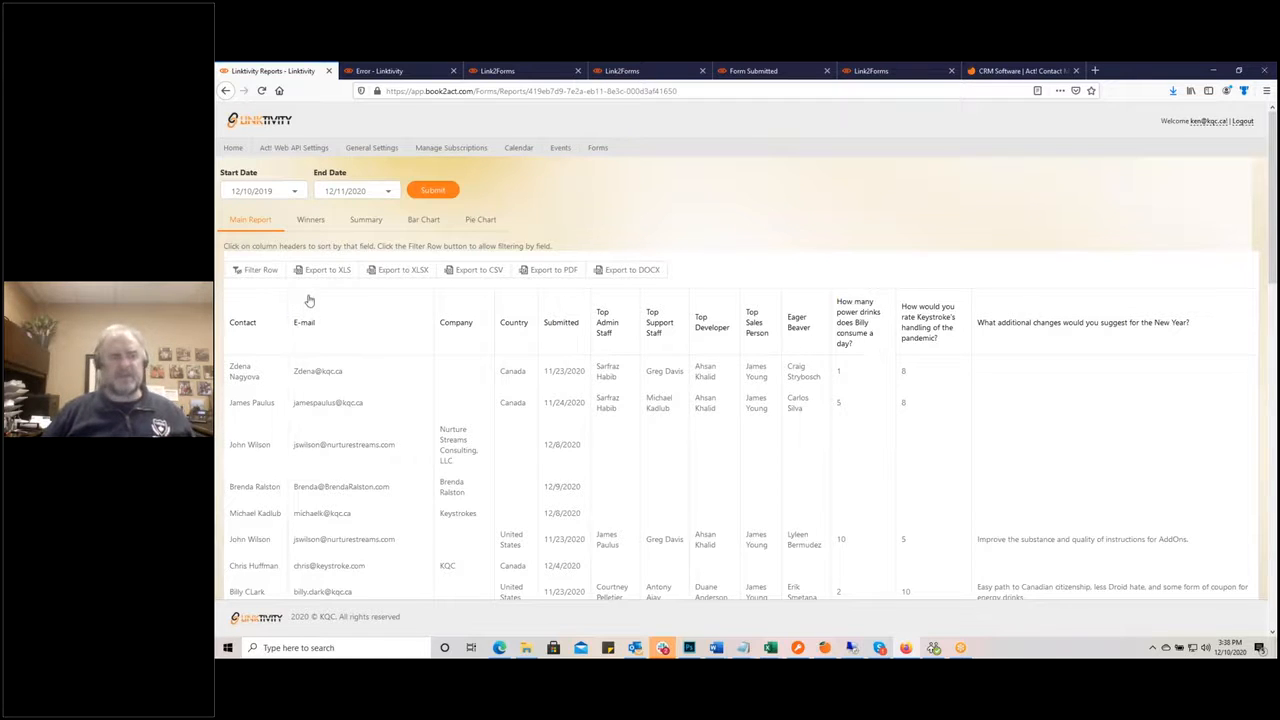
Step: Change the power drinks column filter from 5 to 10, then view the Winners summary
left_click(252, 276)
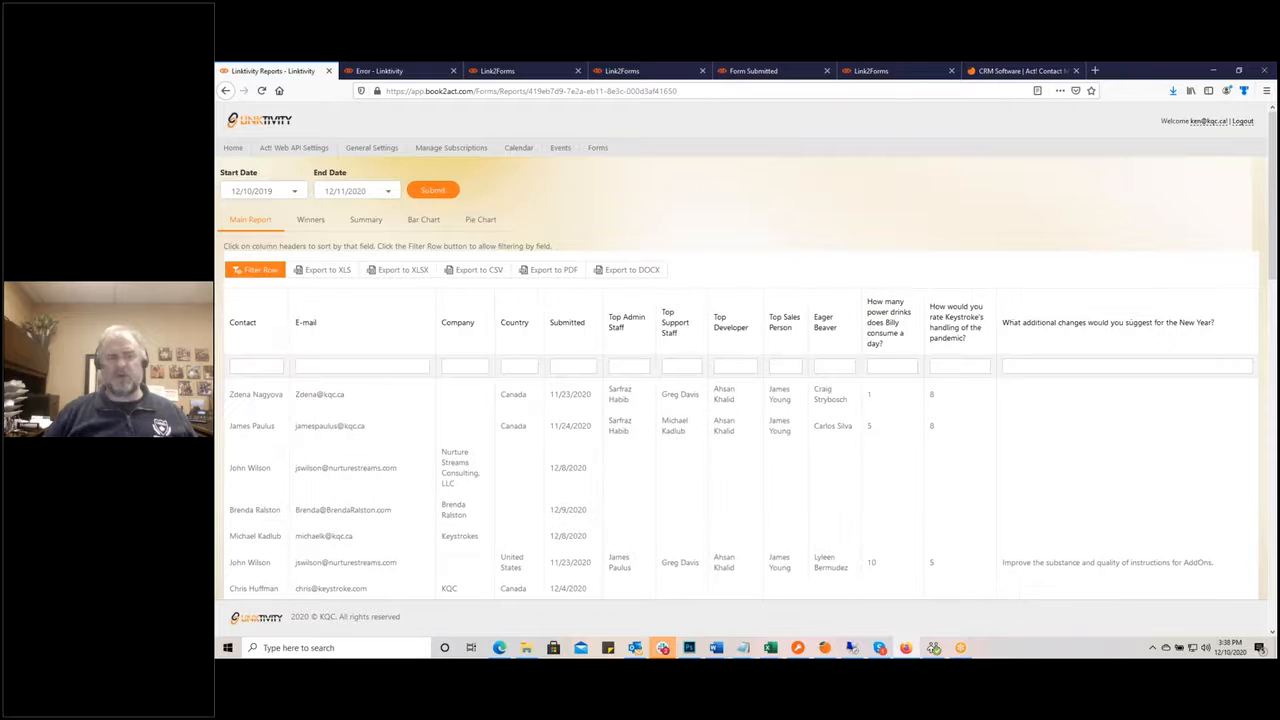
left_click(883, 368)
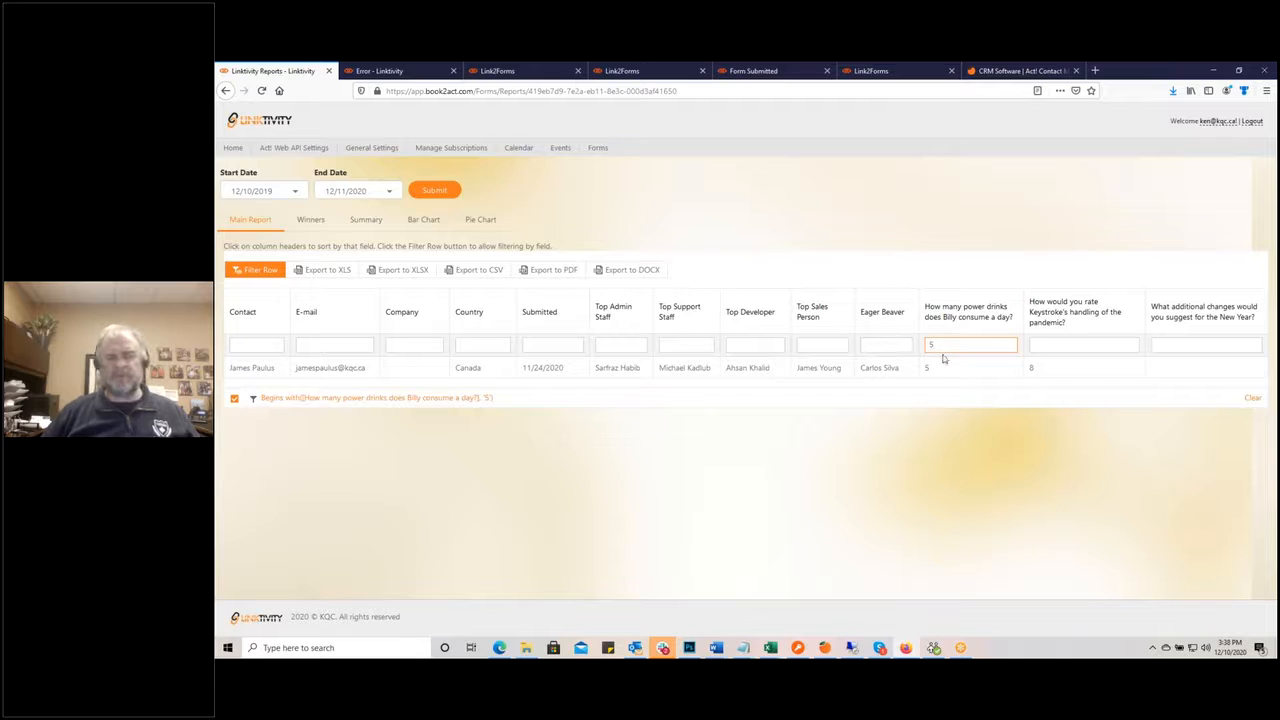
left_click_drag(933, 346, 918, 352)
type("10")
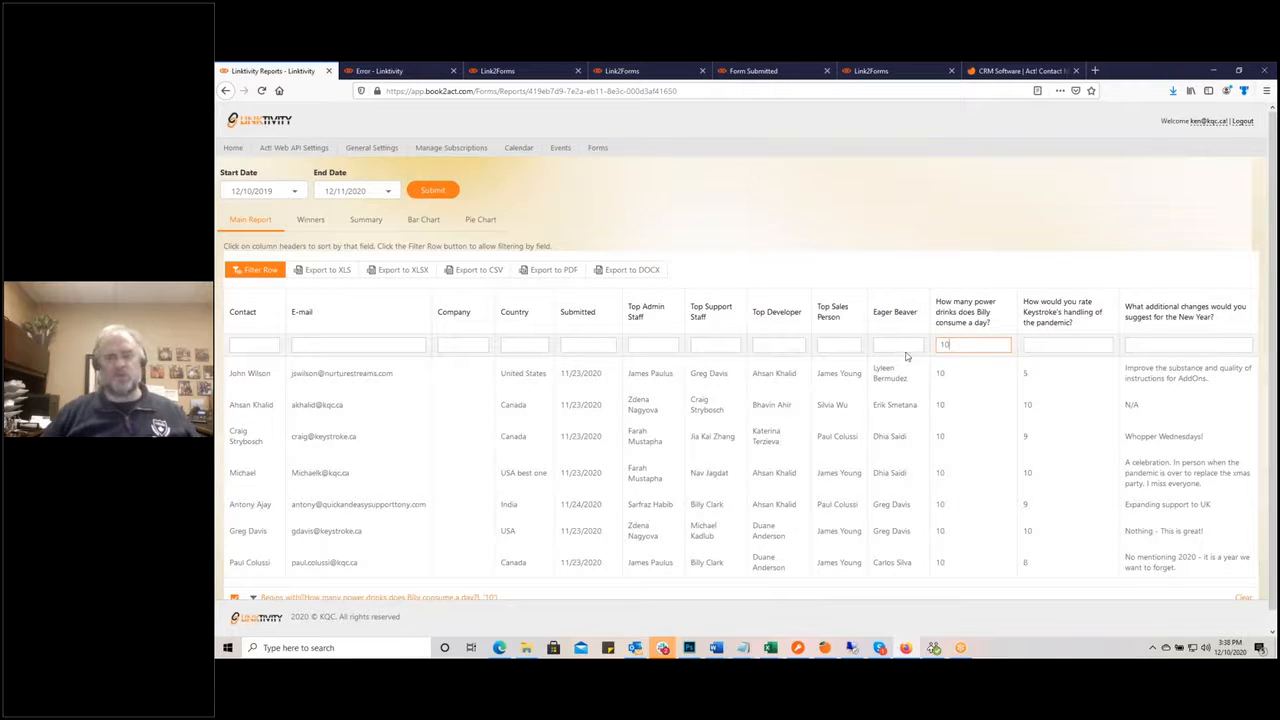
scroll(925, 460, "down", 1)
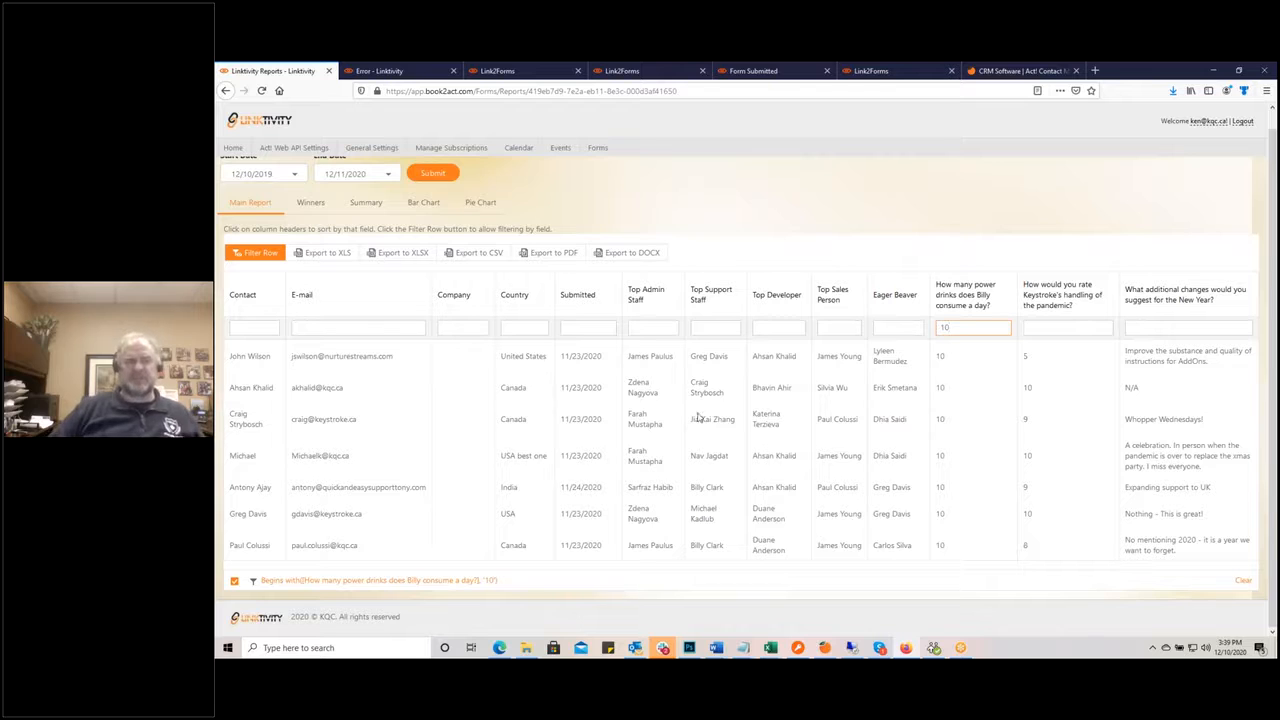
left_click(312, 203)
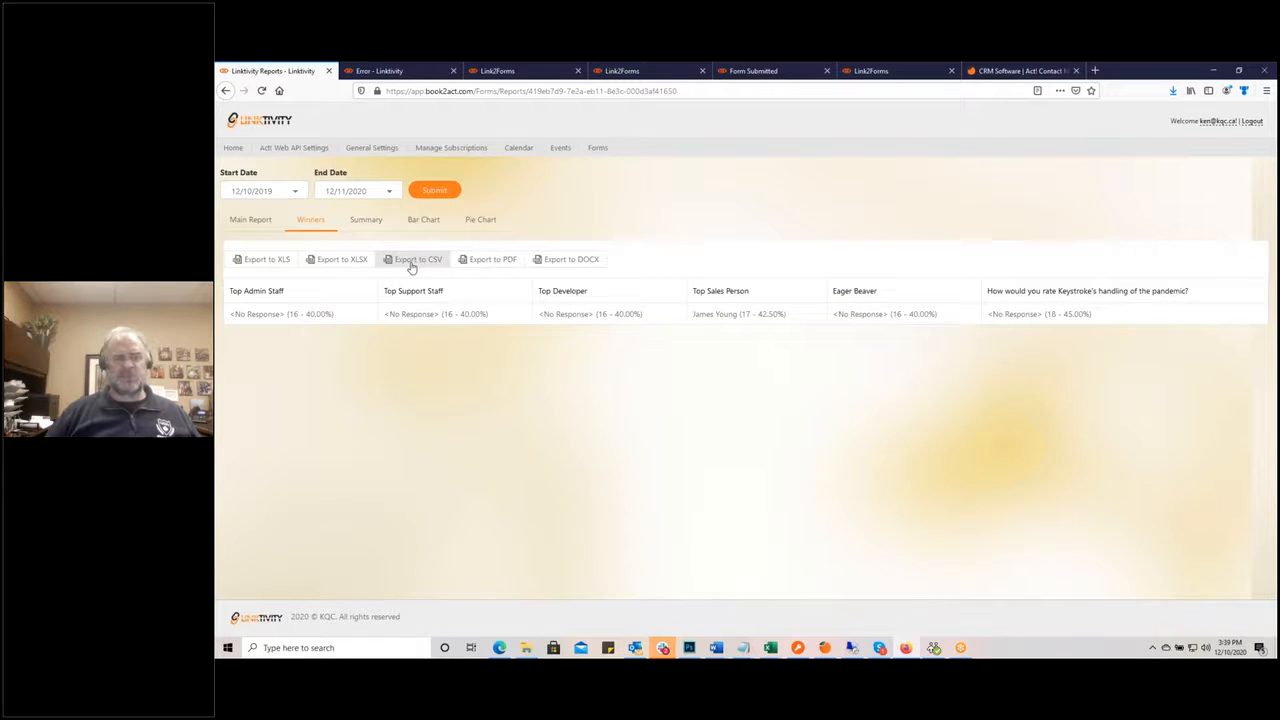
Step: Review the Summary view's answer counts and percentages, starting with Top Admin Staff
left_click(368, 220)
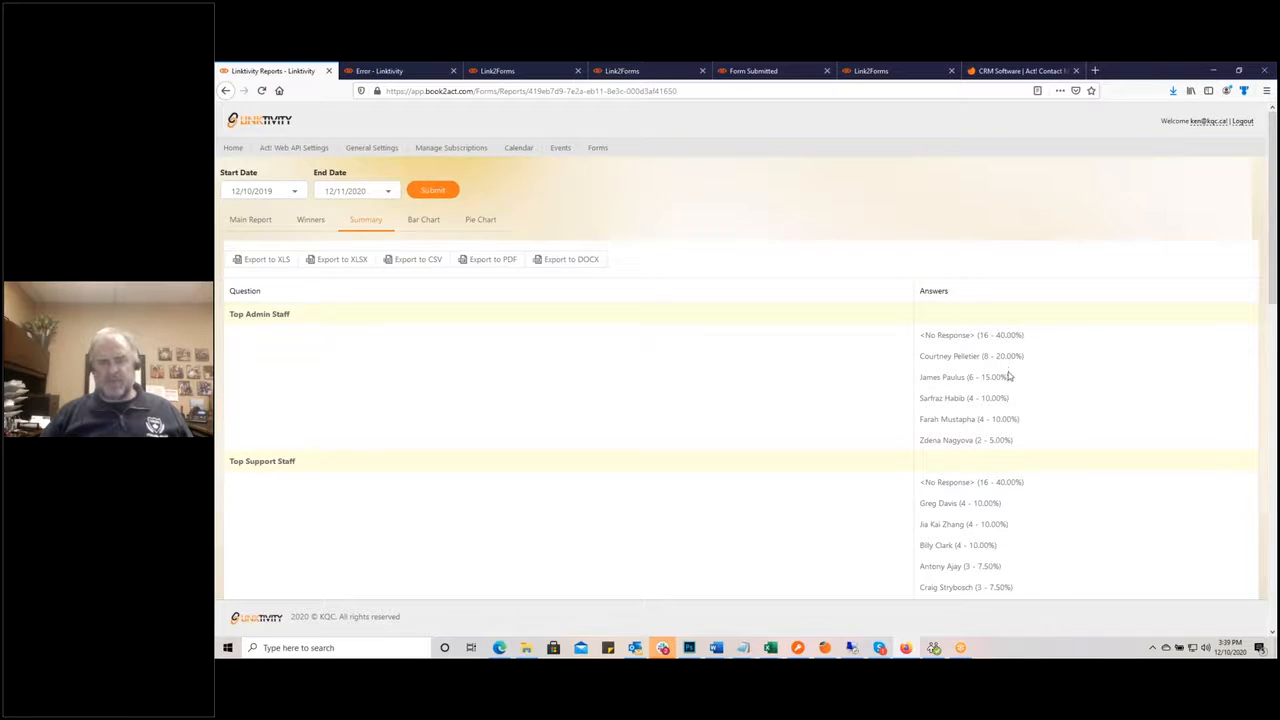
scroll(1006, 368, "down", 1)
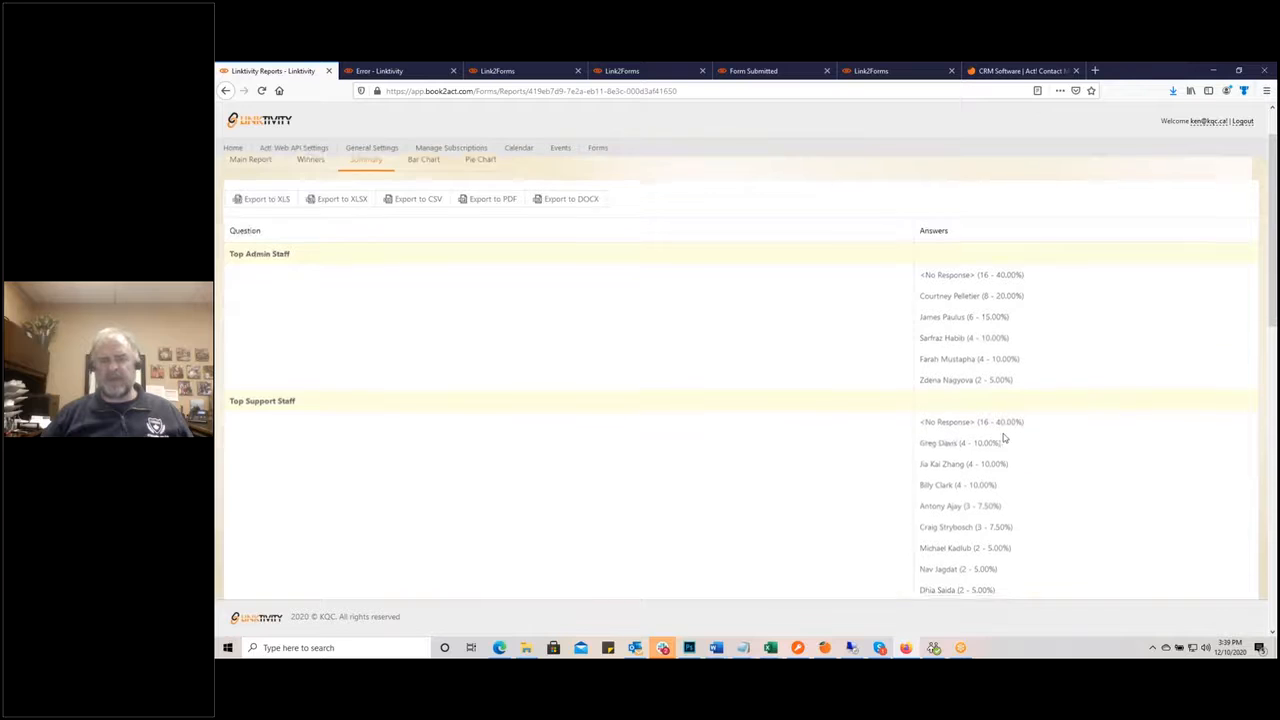
scroll(1000, 430, "down", 2)
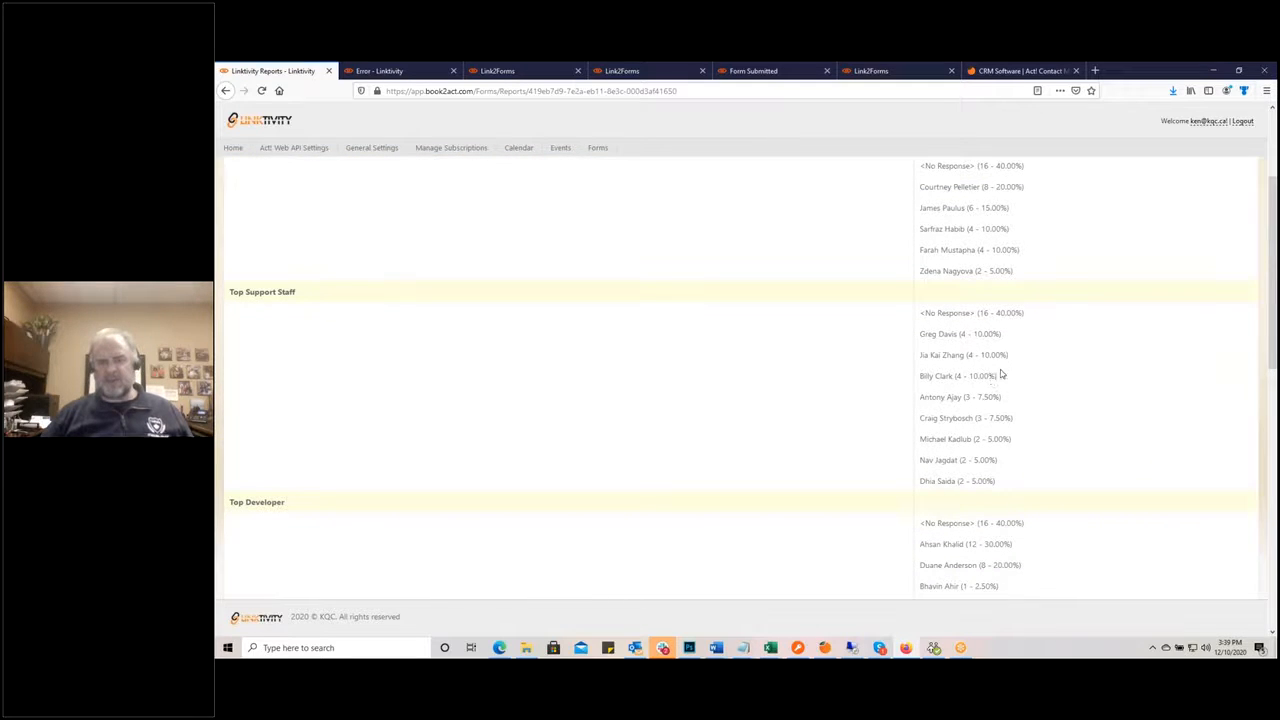
scroll(1000, 372, "up", 2)
scroll(1004, 441, "down", 1)
scroll(1004, 441, "down", 6)
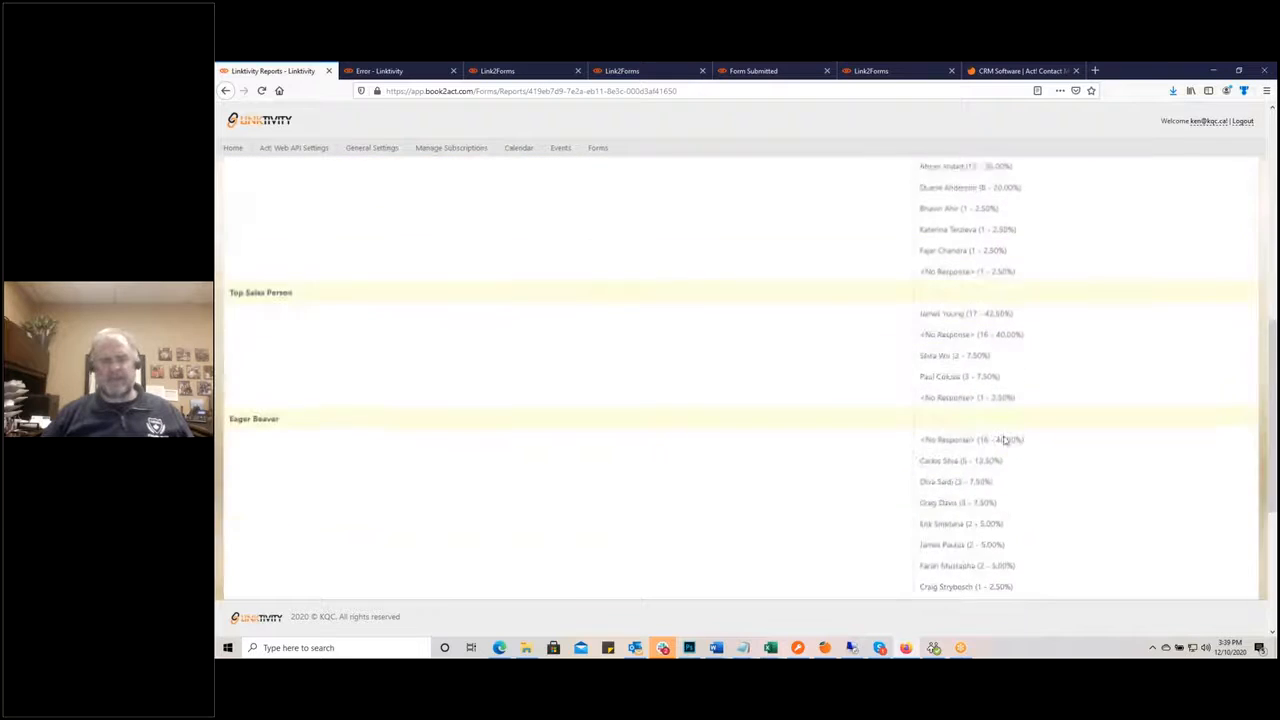
scroll(1005, 443, "down", 2)
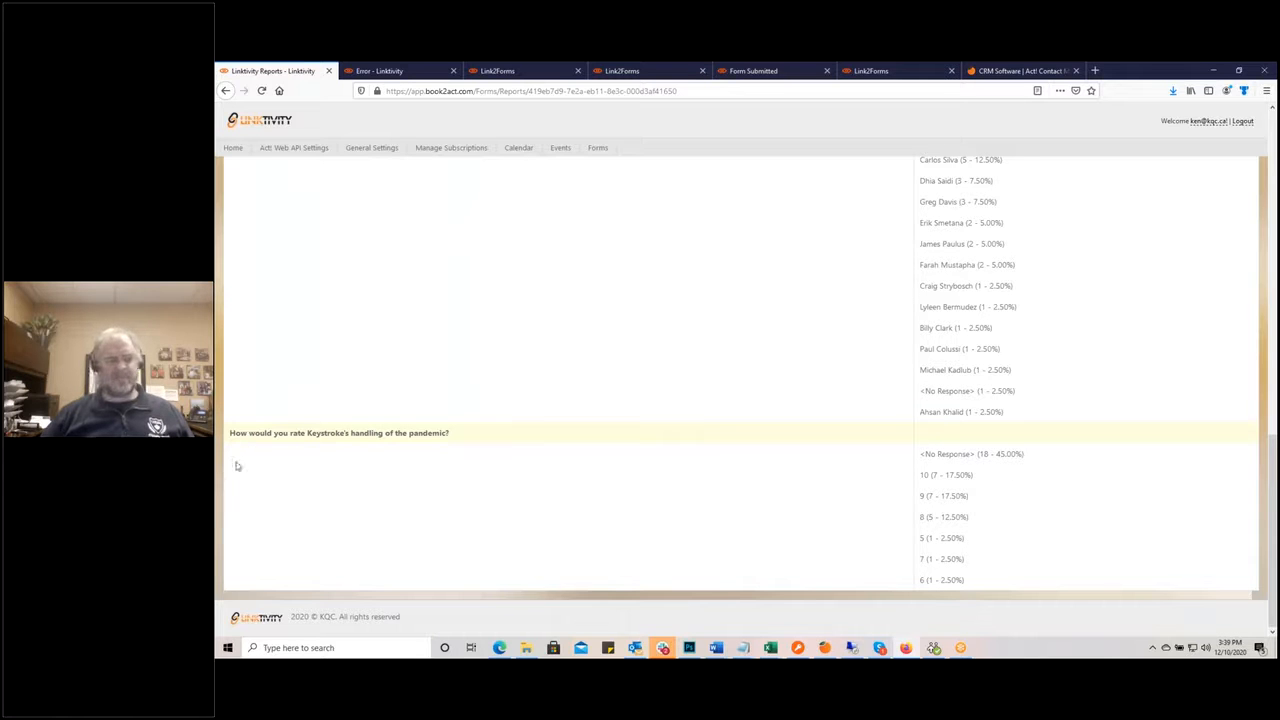
scroll(543, 463, "up", 5)
scroll(544, 463, "up", 10)
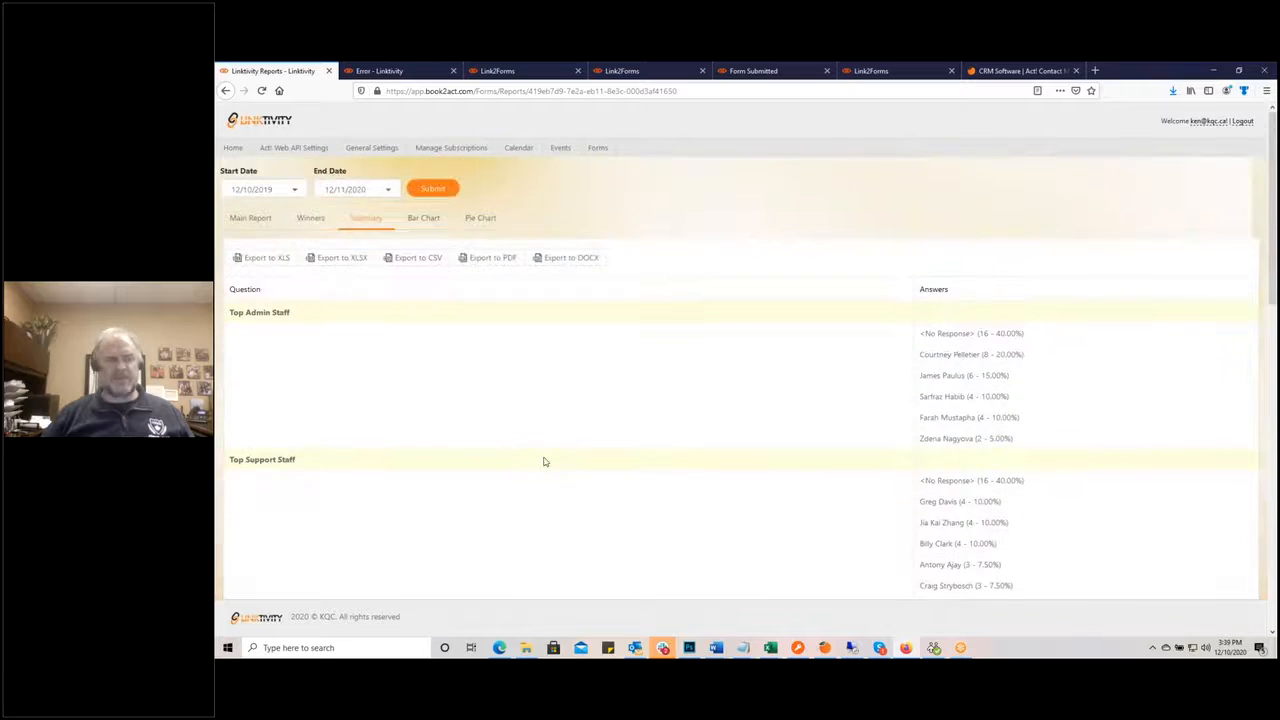
scroll(544, 462, "down", 15)
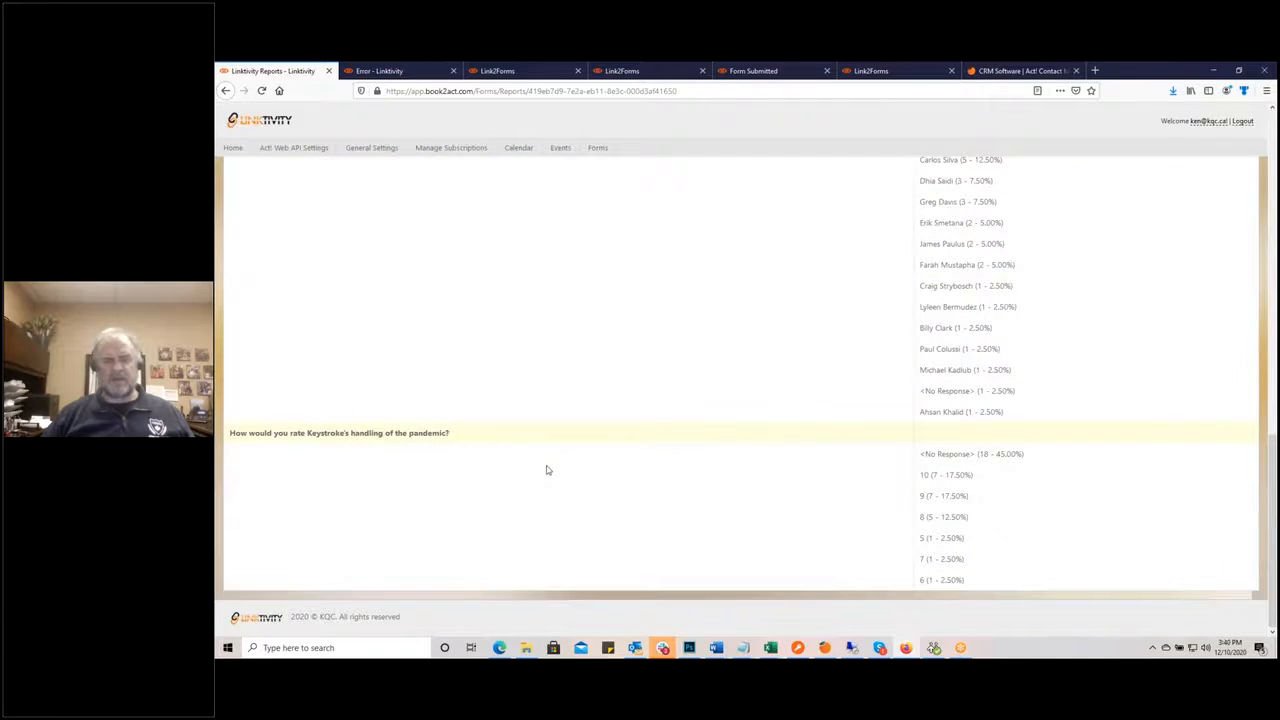
scroll(546, 468, "up", 15)
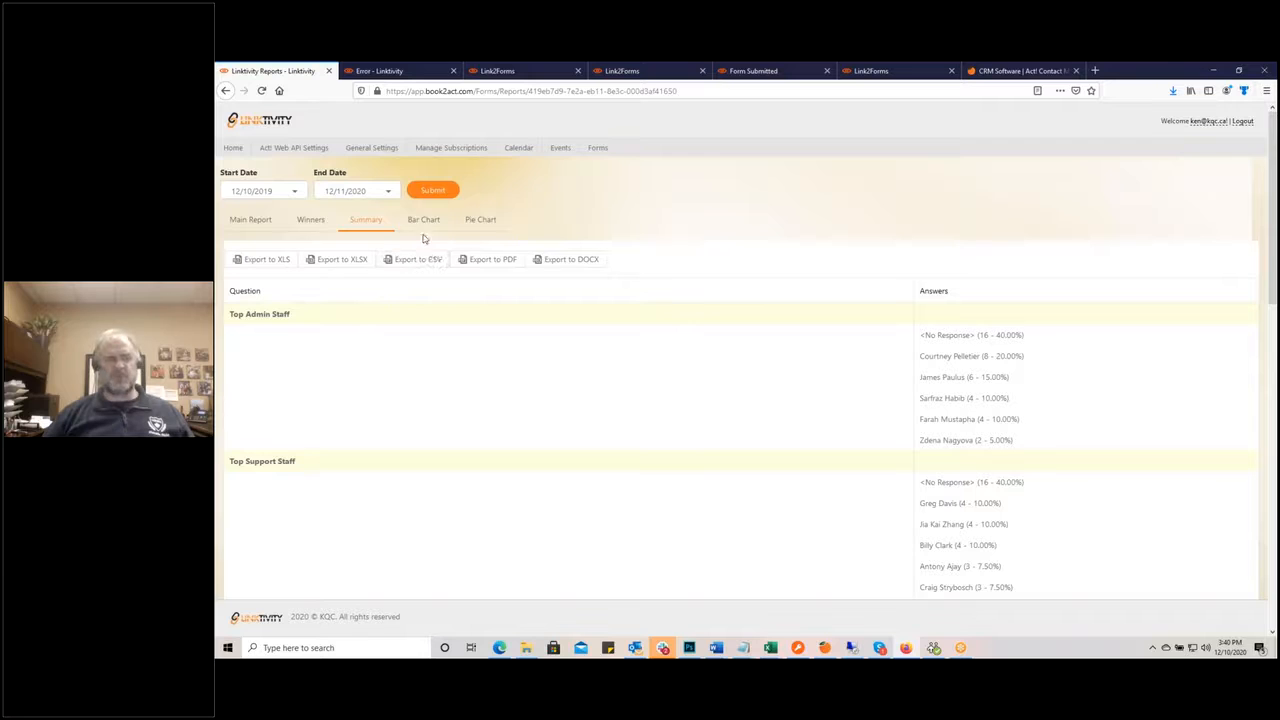
Step: Switch to bar charts and page through them to the pandemic rating chart on page 6
left_click(424, 221)
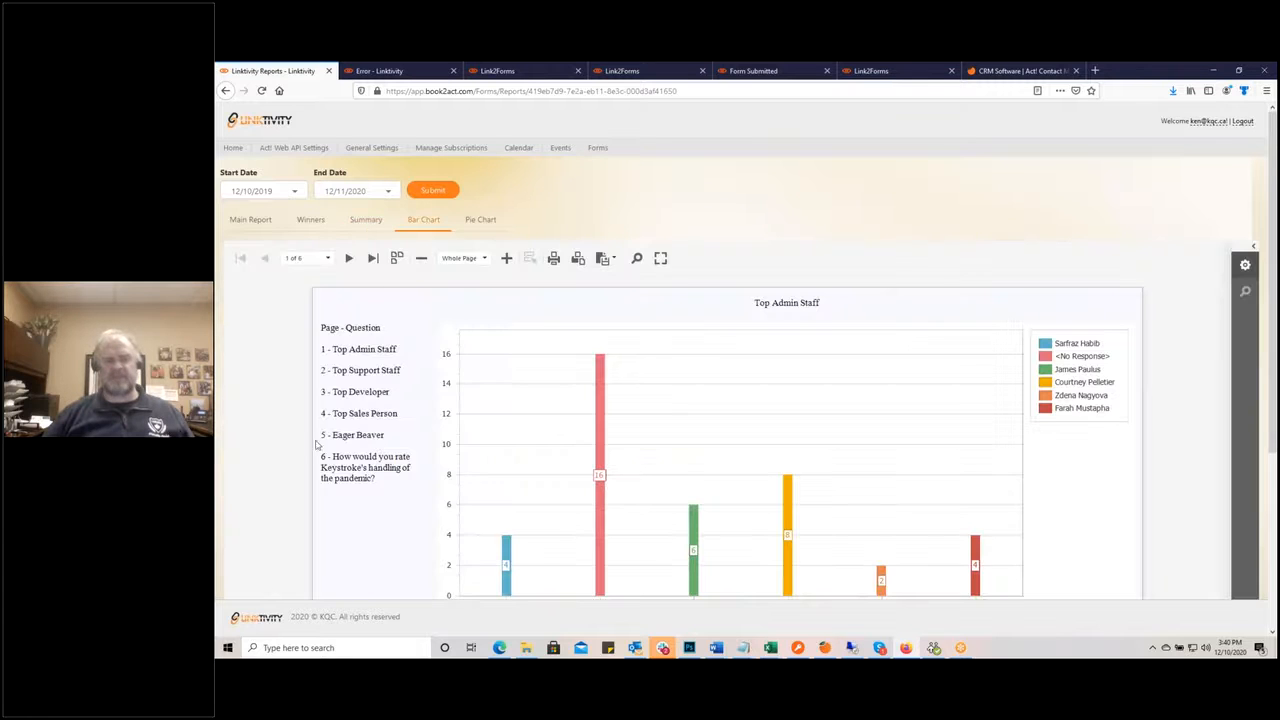
scroll(309, 440, "down", 1)
scroll(309, 440, "up", 1)
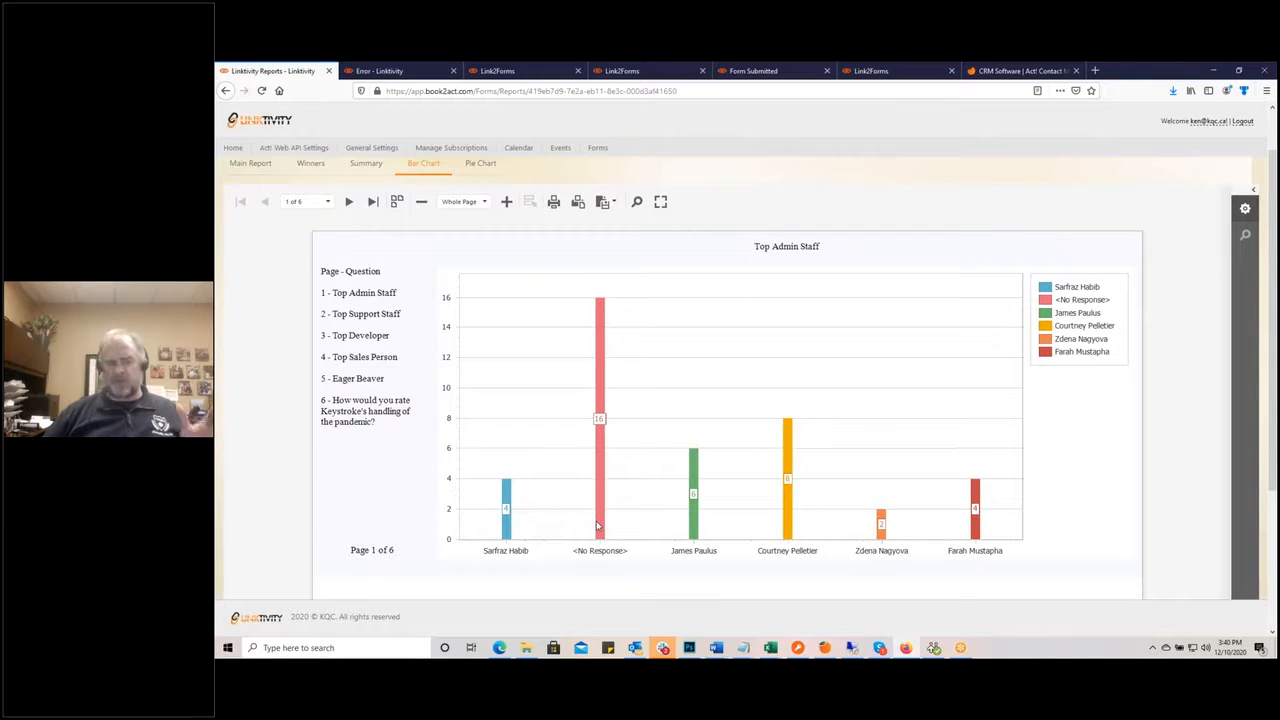
left_click(348, 202)
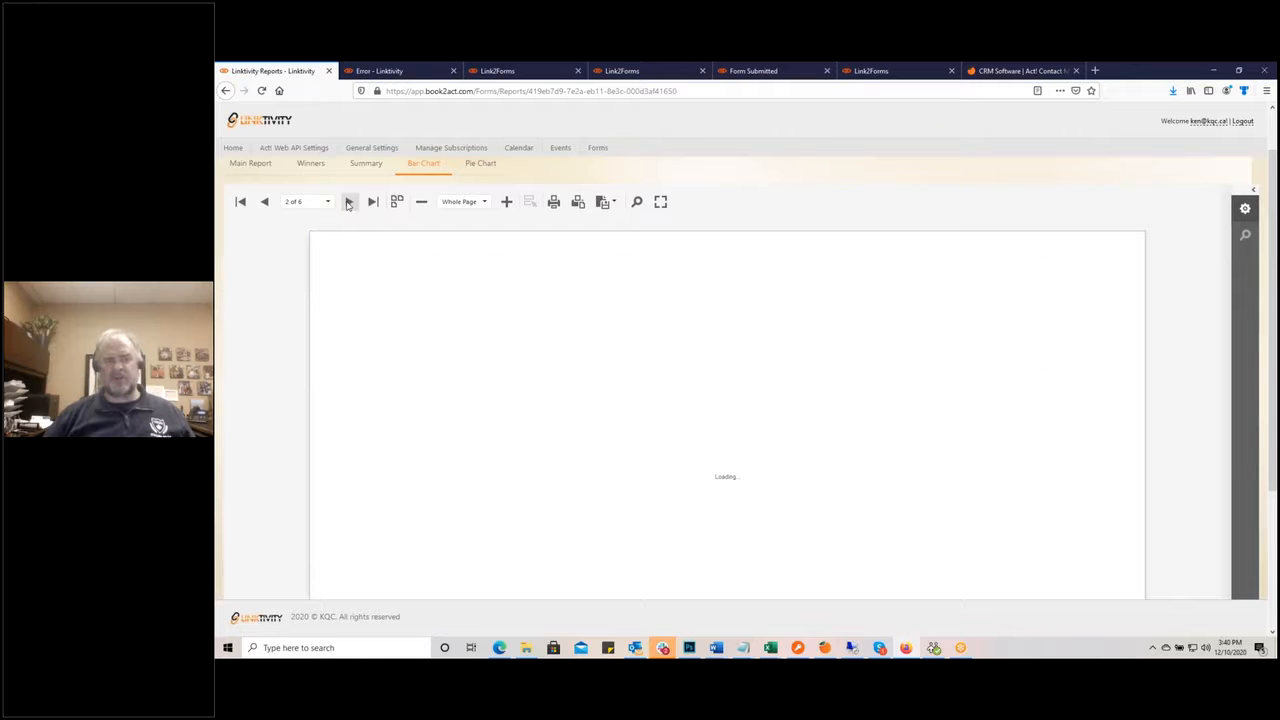
left_click(348, 202)
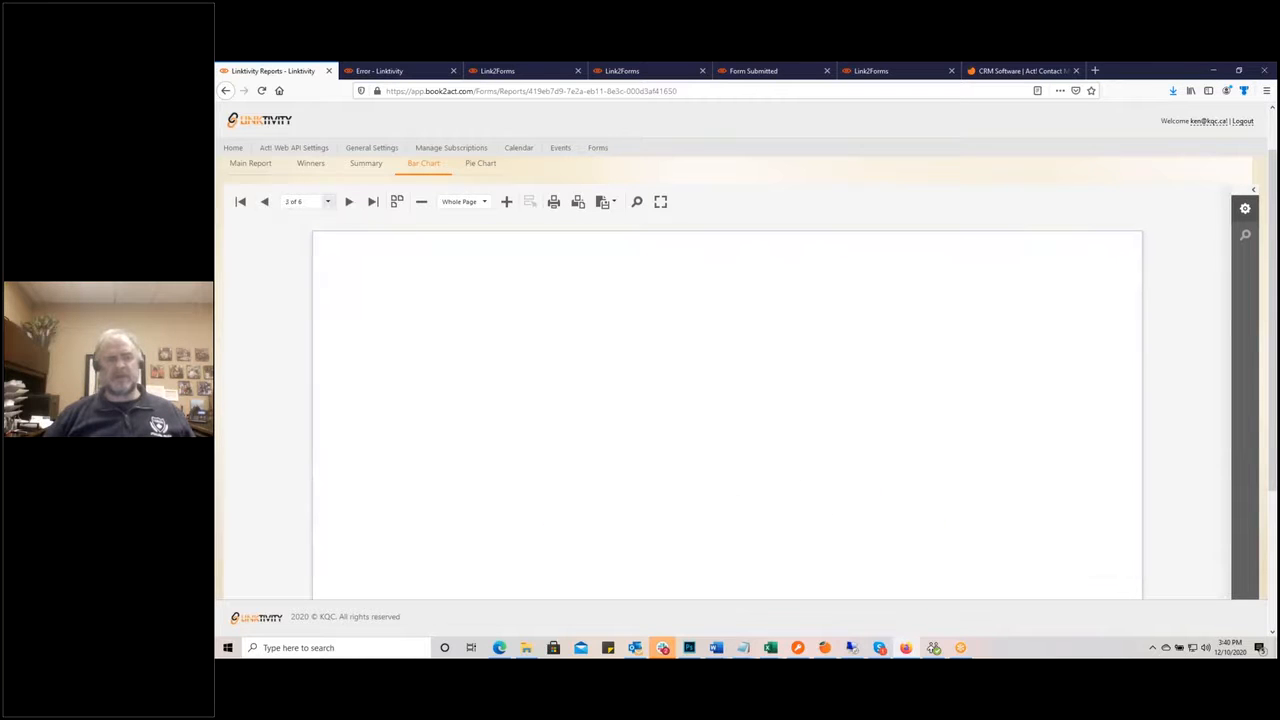
left_click(265, 203)
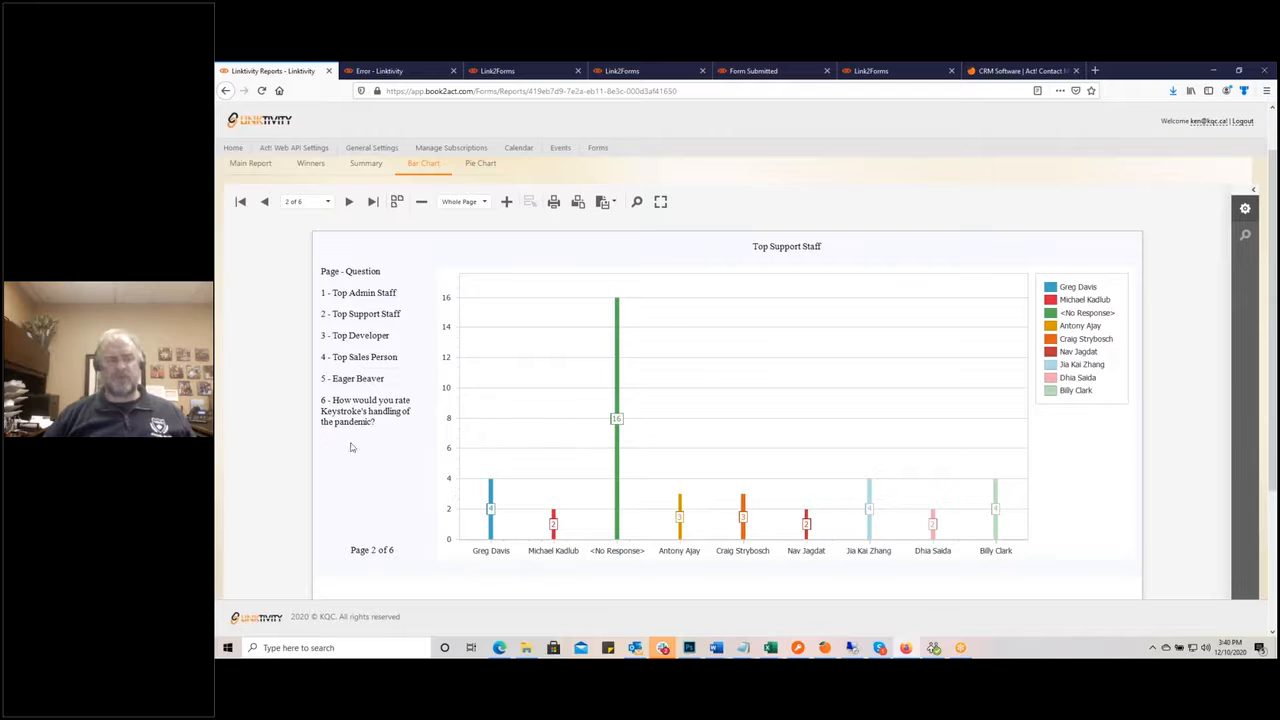
left_click(329, 202)
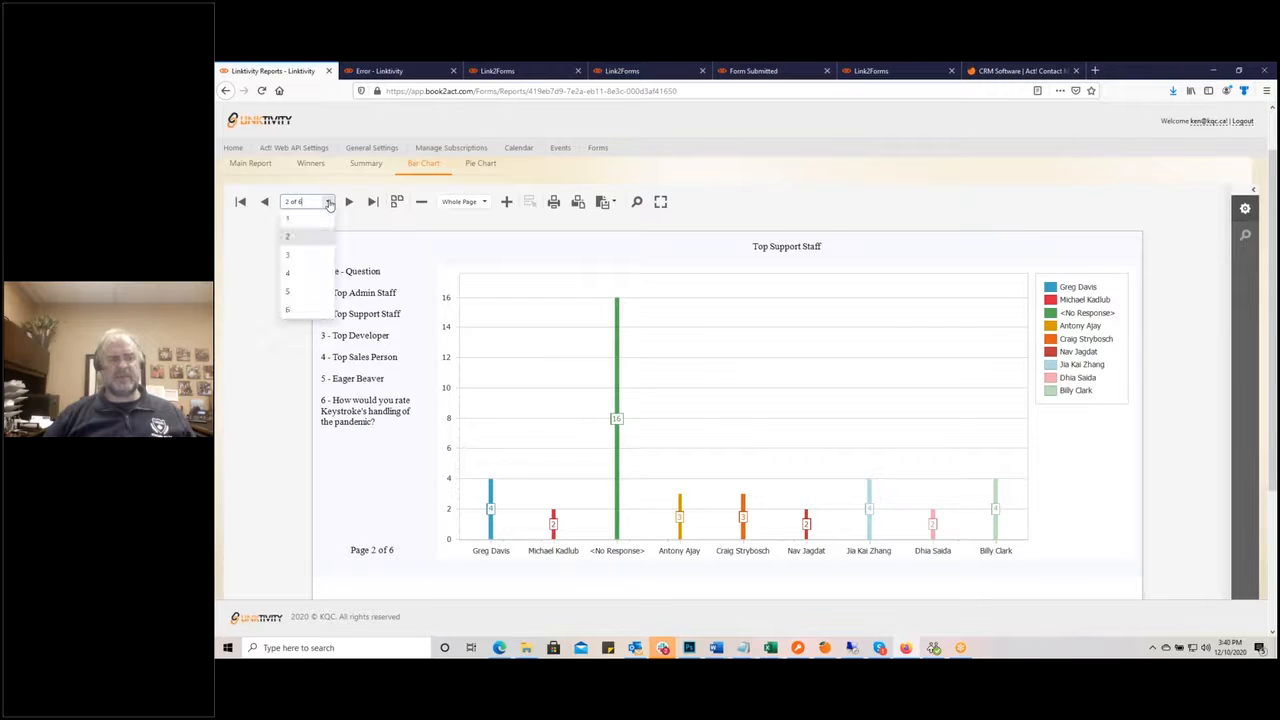
left_click(296, 291)
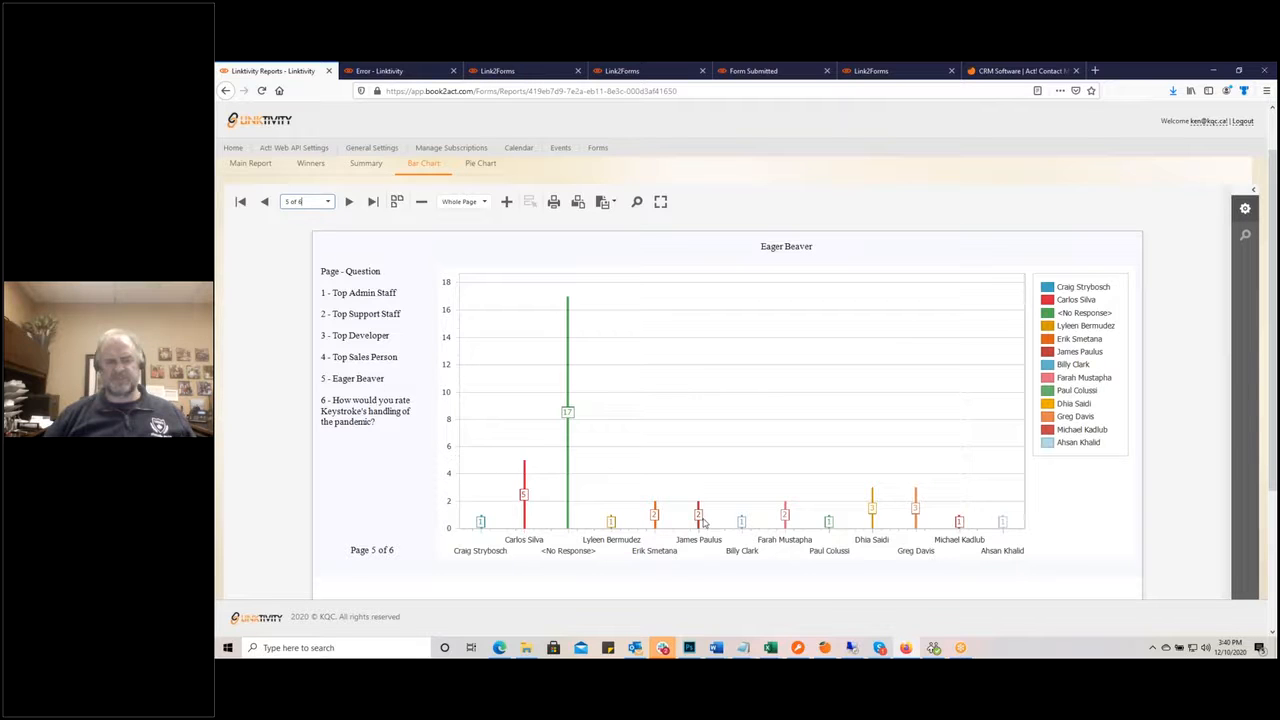
left_click(327, 201)
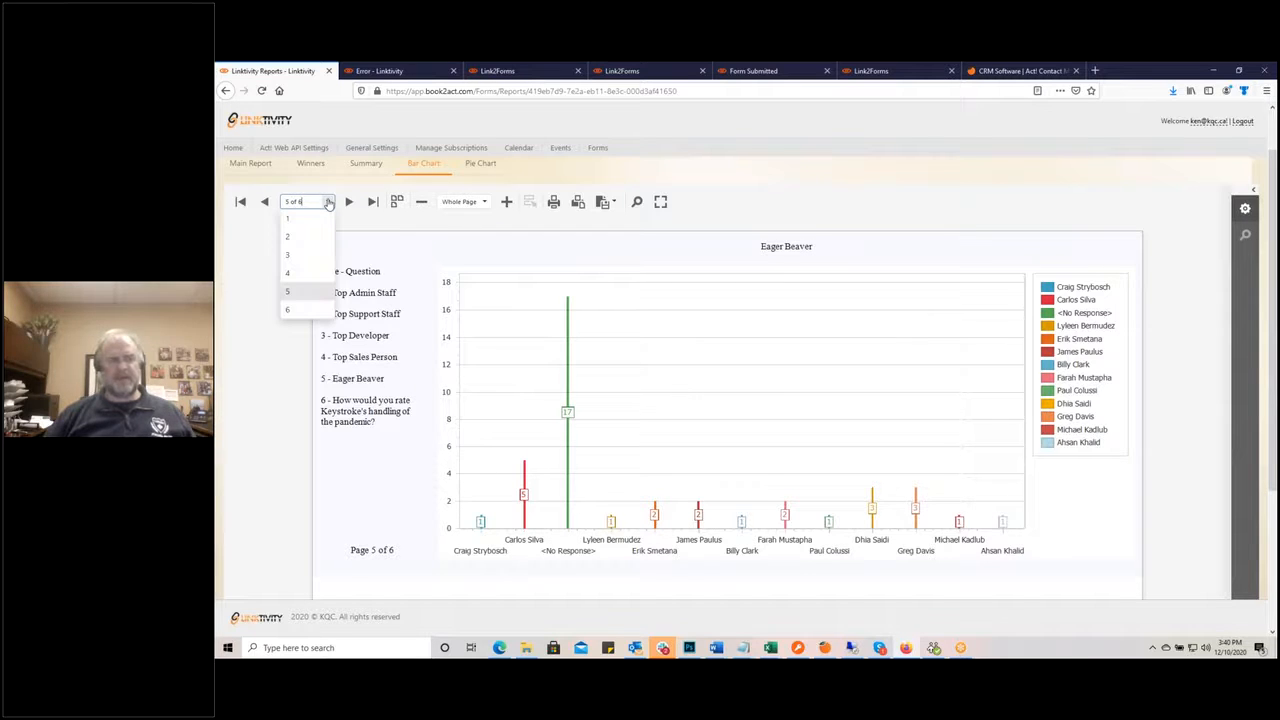
left_click(290, 310)
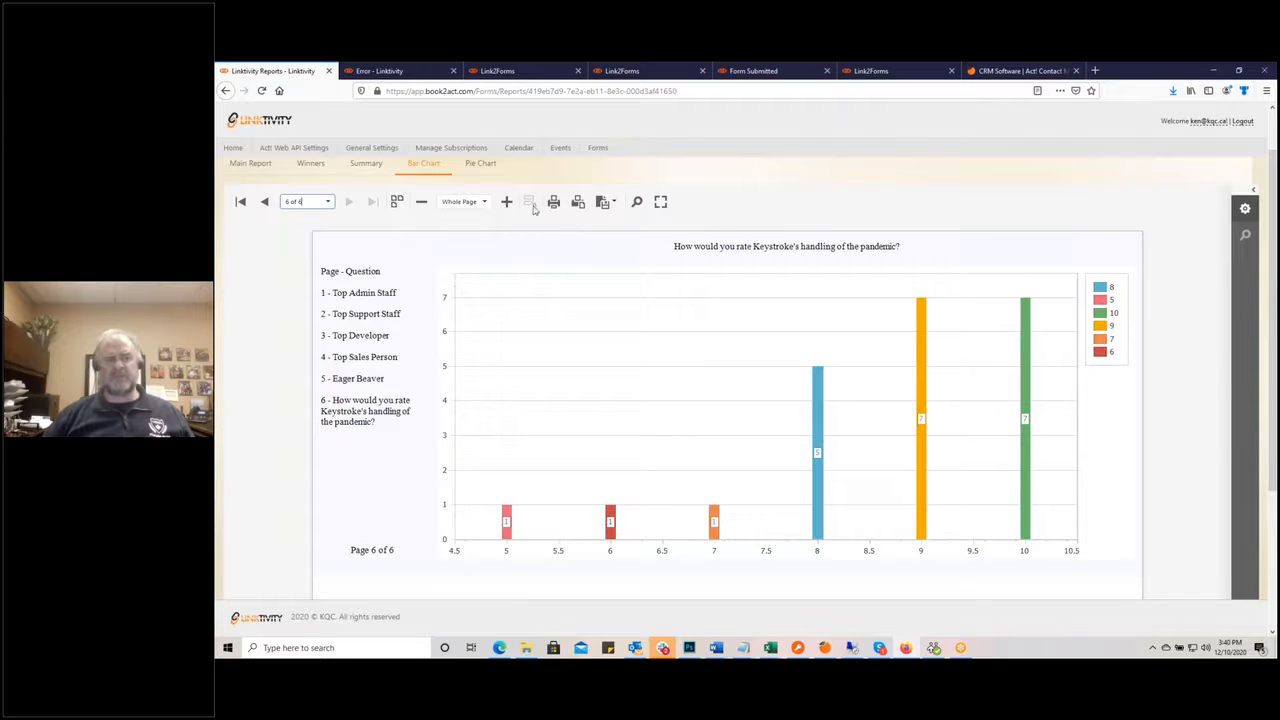
Step: Export the bar charts as the image XtraReportBar.png and review it in Photos
left_click(608, 202)
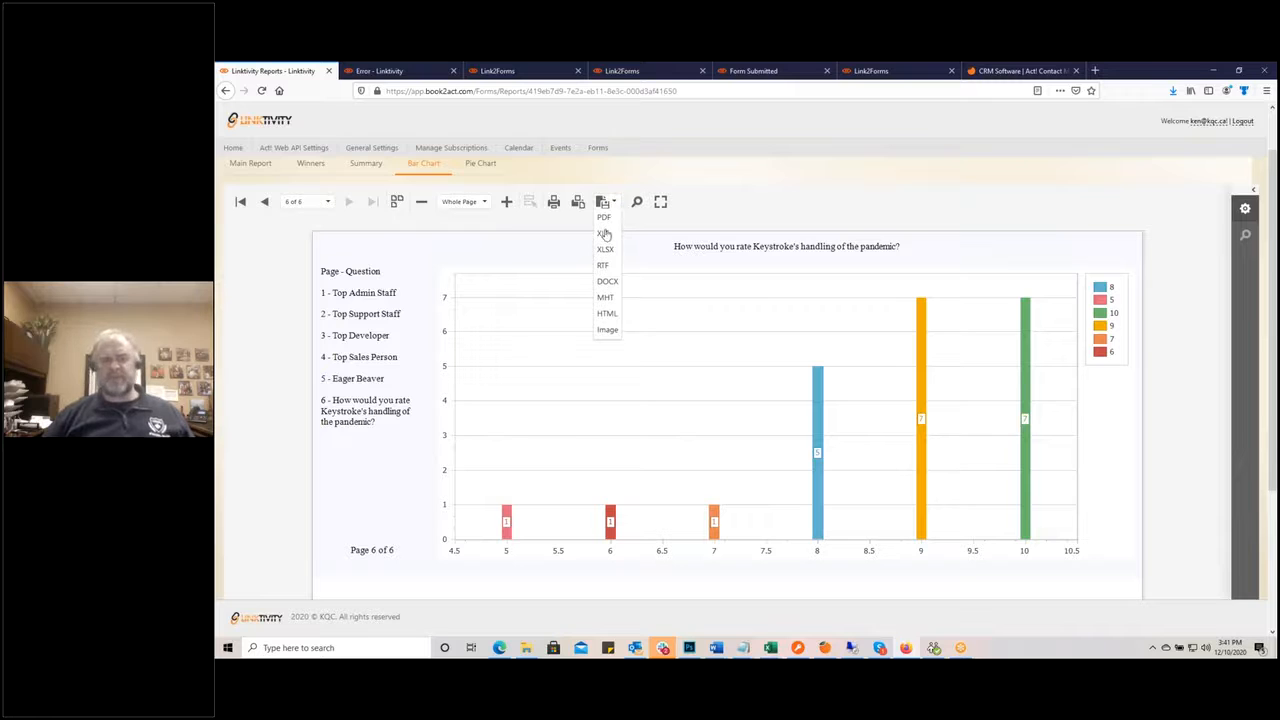
left_click(607, 330)
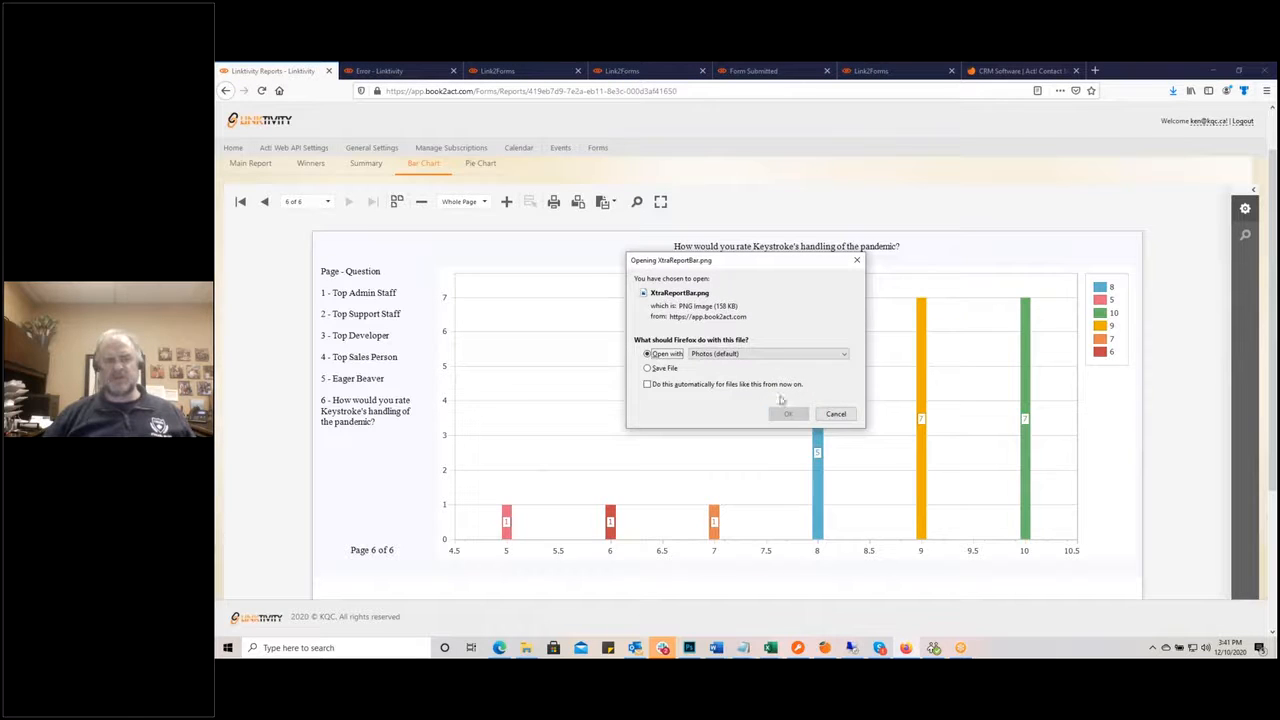
left_click(789, 414)
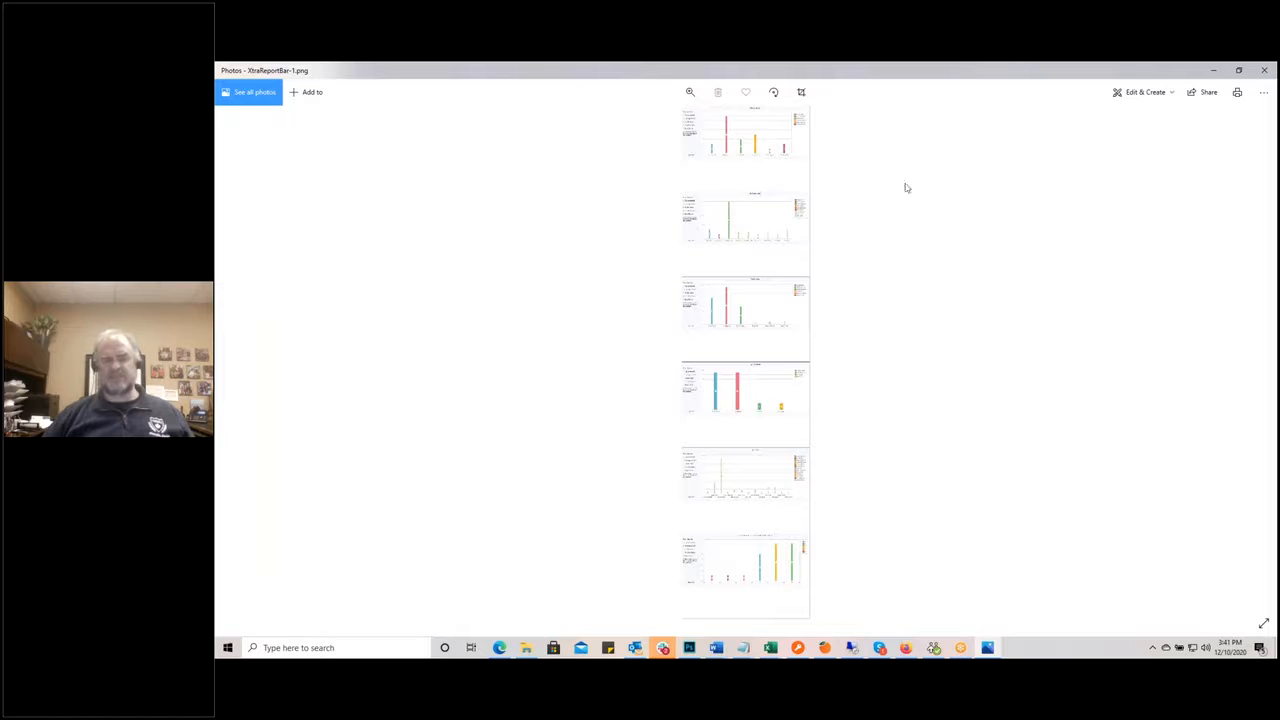
left_click(1261, 72)
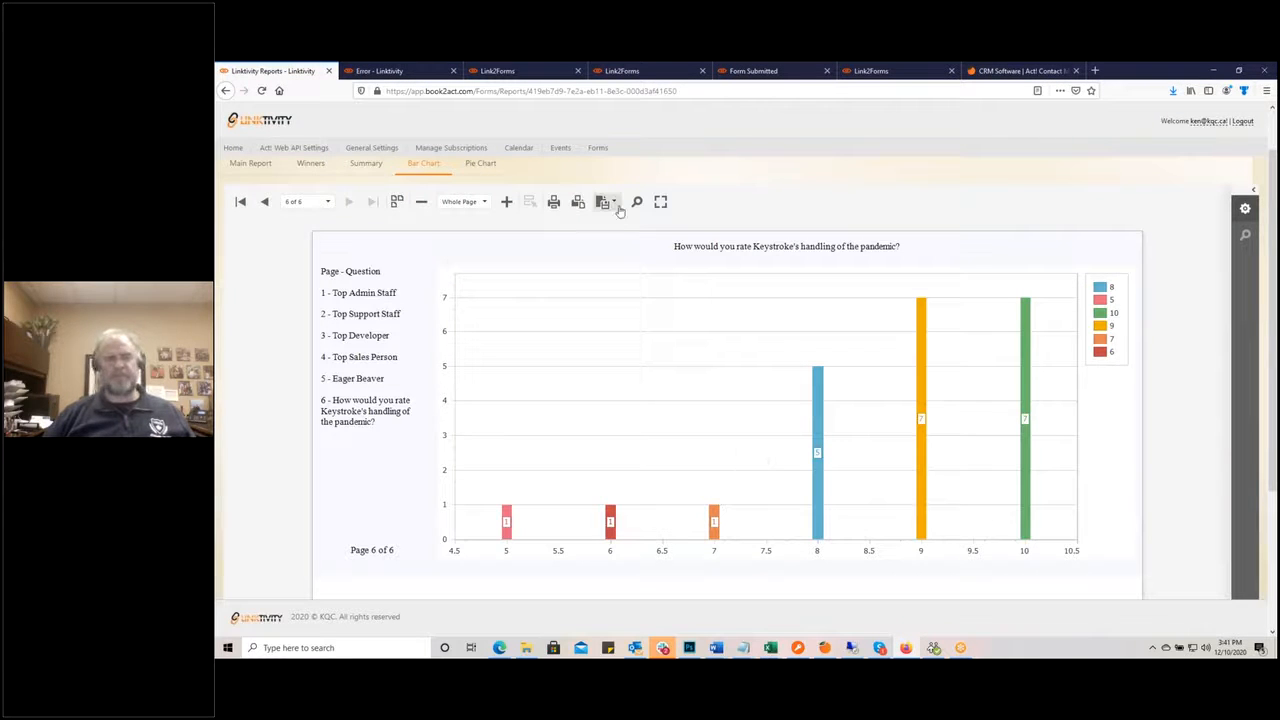
Step: Switch the report to pie charts, showing Top Admin Staff on page 1 of 6
left_click(480, 163)
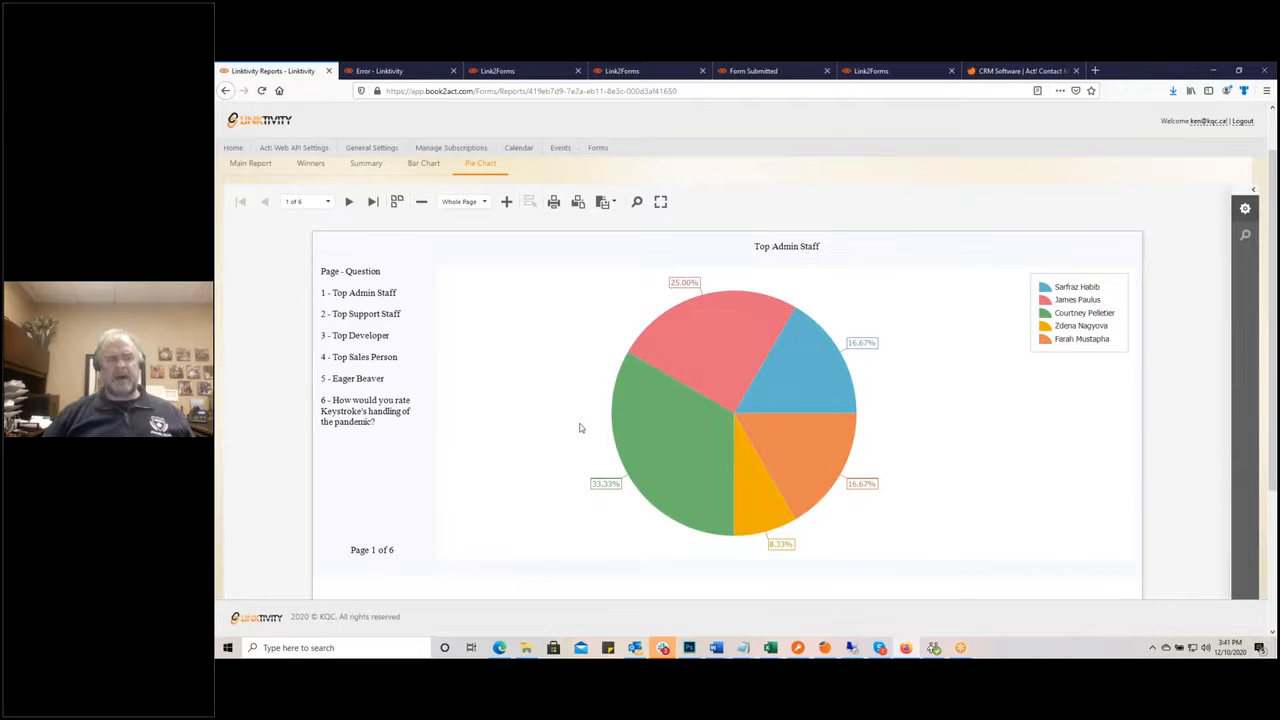
scroll(580, 426, "up", 1)
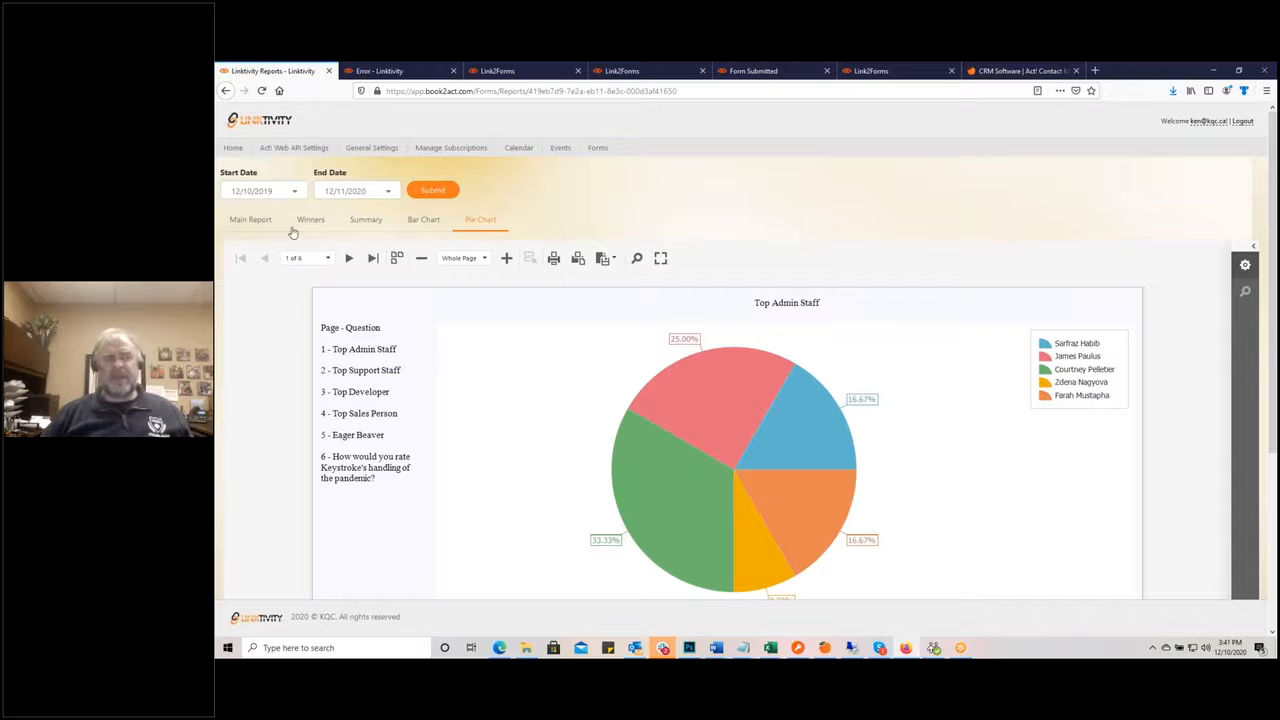
Step: Dismiss the start-date calendar unchanged and go to the Forms list of six forms
left_click(295, 192)
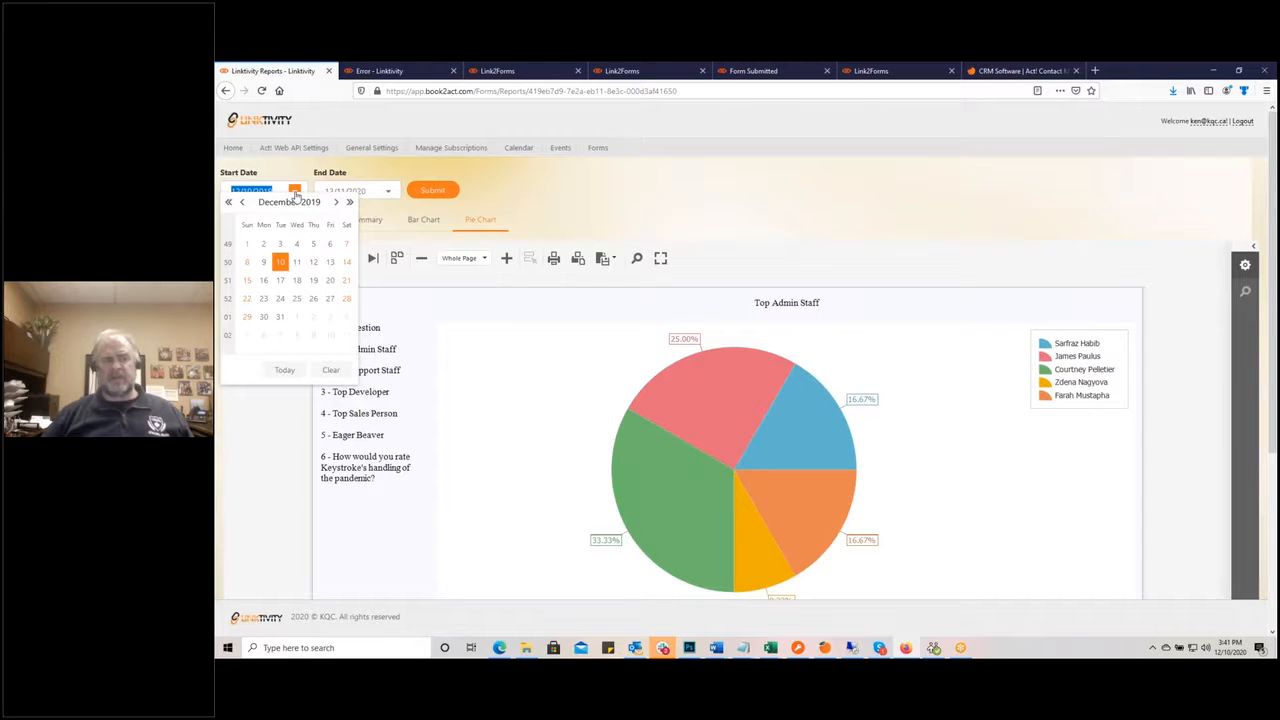
left_click(575, 207)
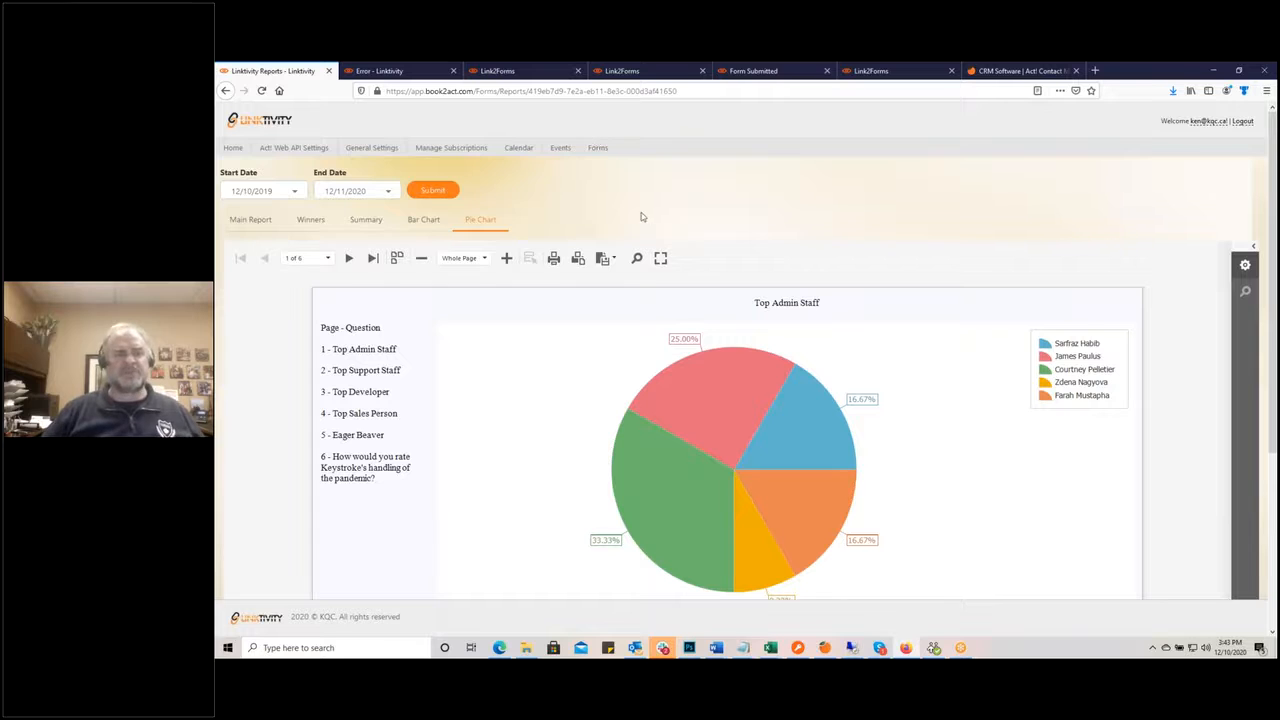
left_click(597, 148)
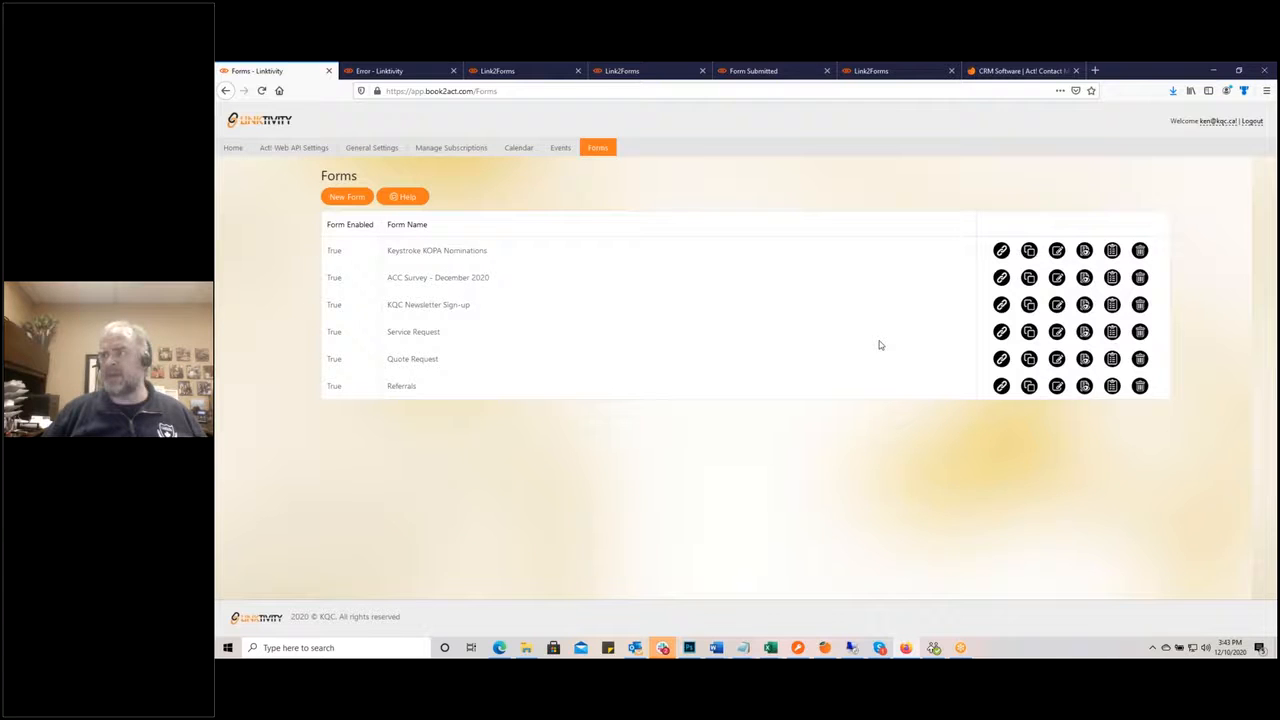
left_click_drag(1278, 192, 692, 164)
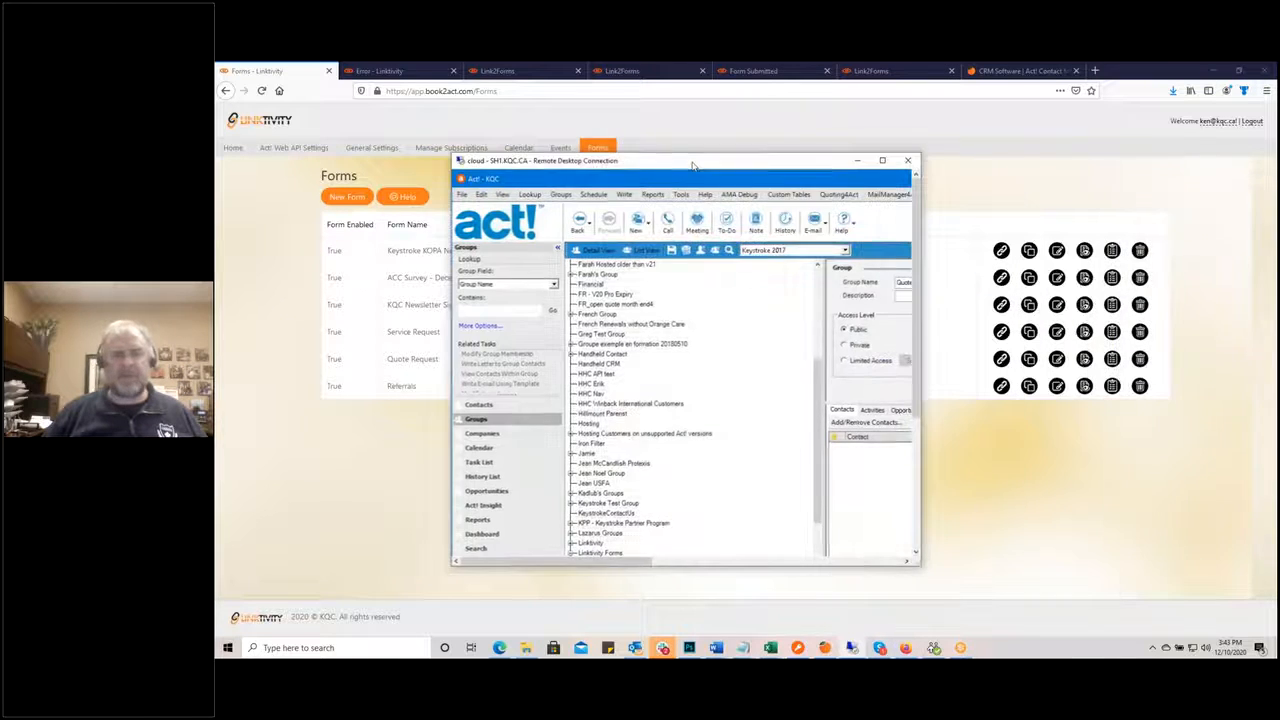
double_click(692, 164)
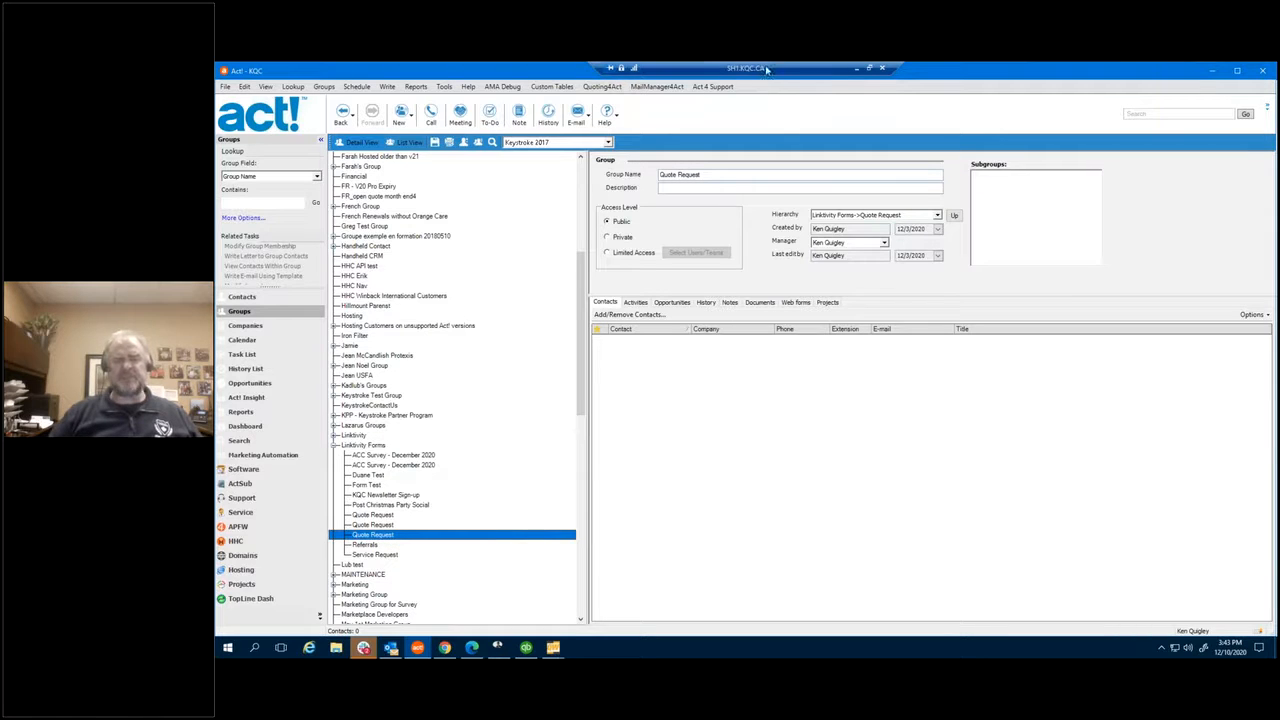
key("Up")
key("Up")
left_click(391, 537)
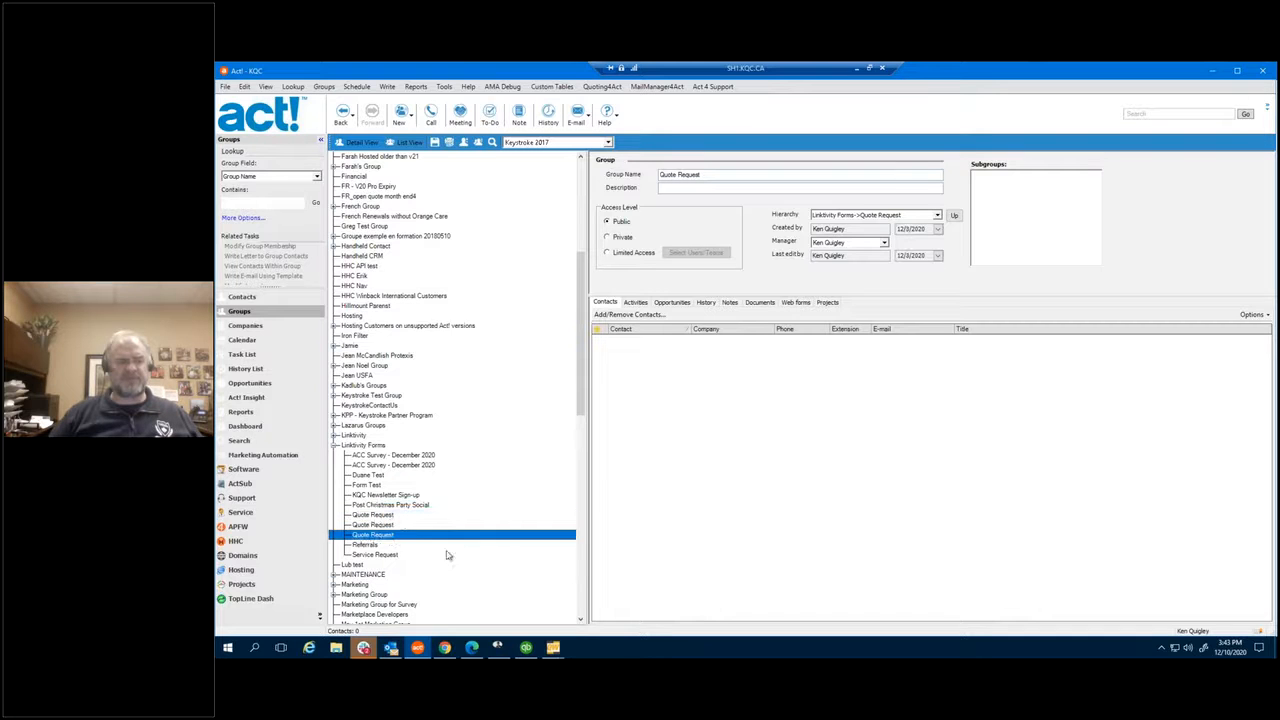
left_click(857, 68)
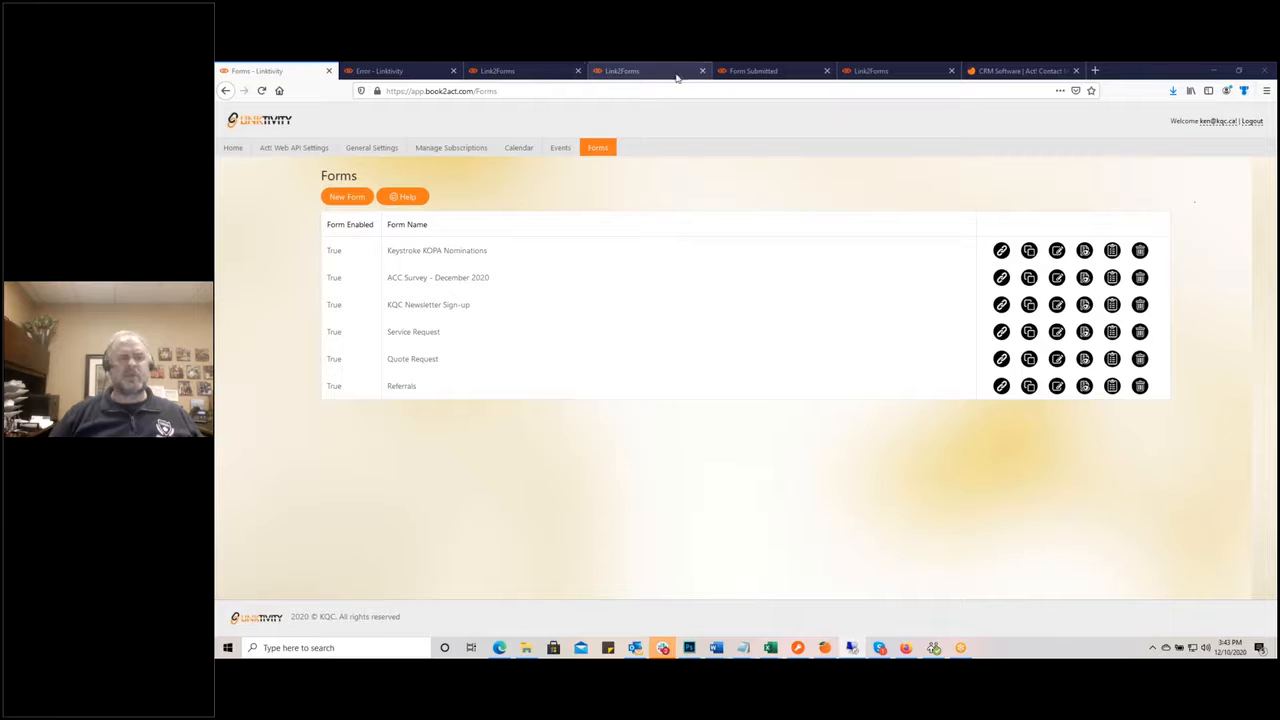
Step: Switch to the Quote Request form page and reload it
left_click(634, 74)
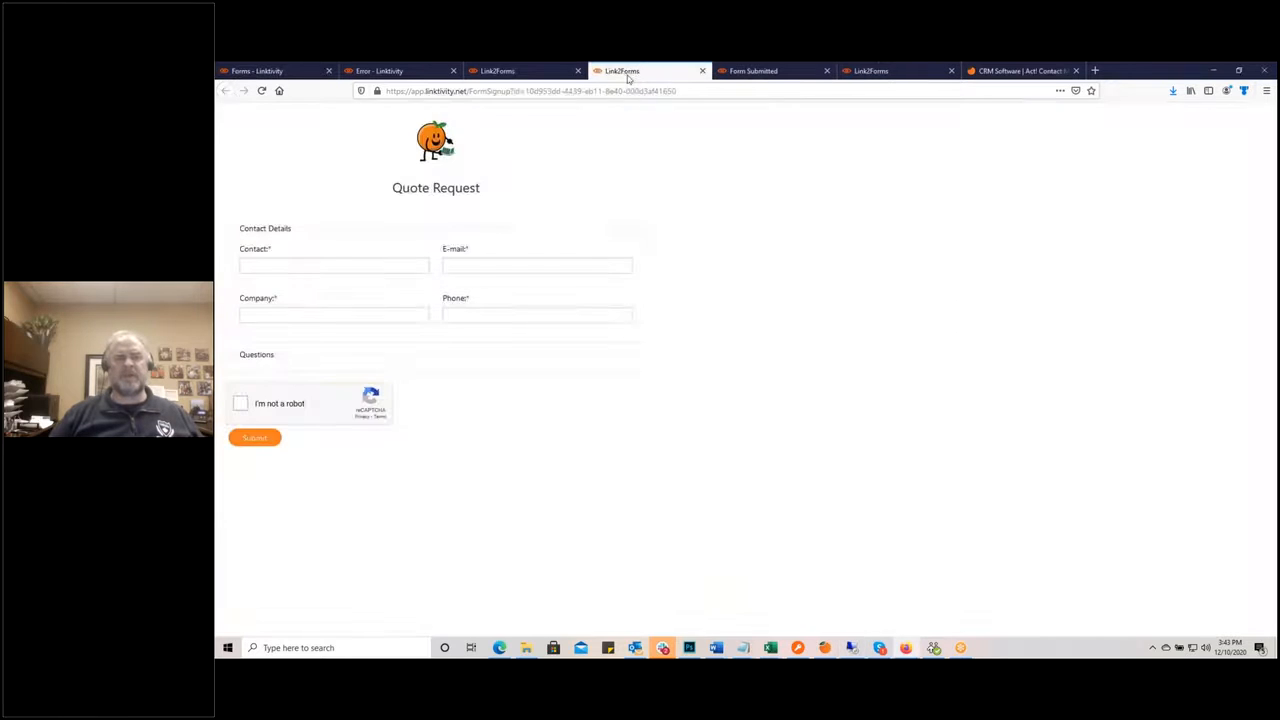
left_click(643, 86)
left_click(1011, 485)
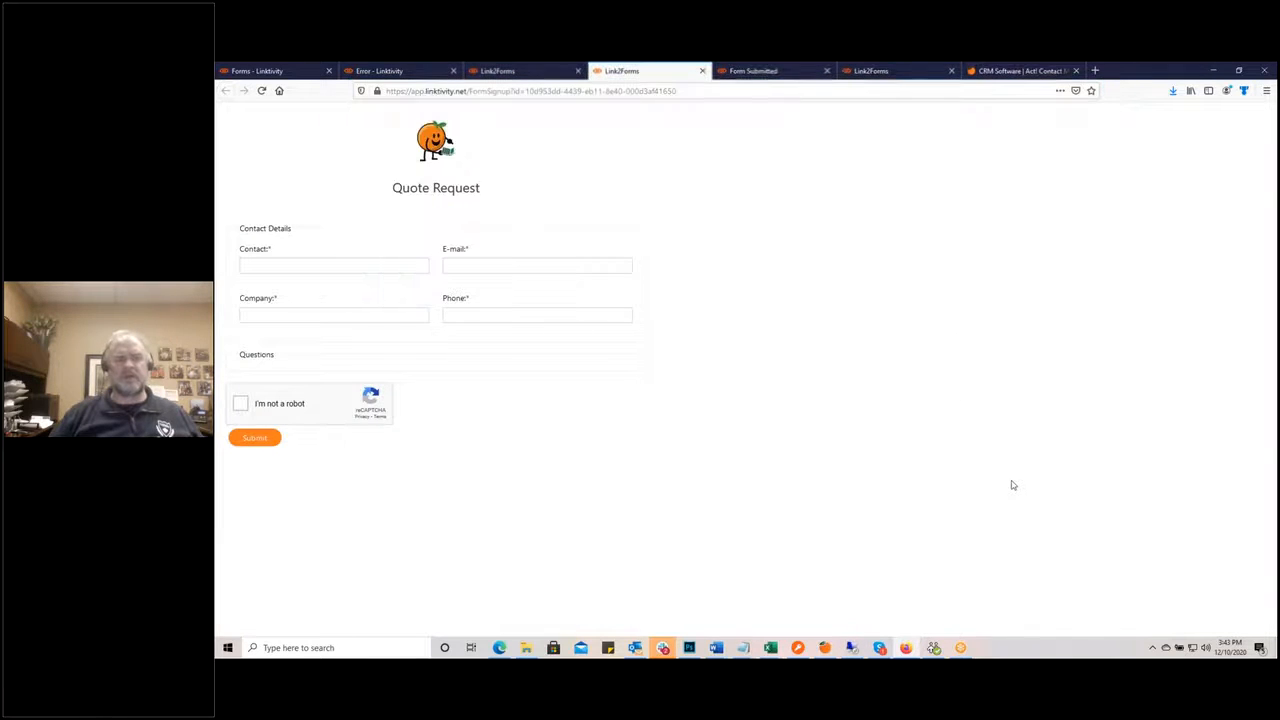
key("F5")
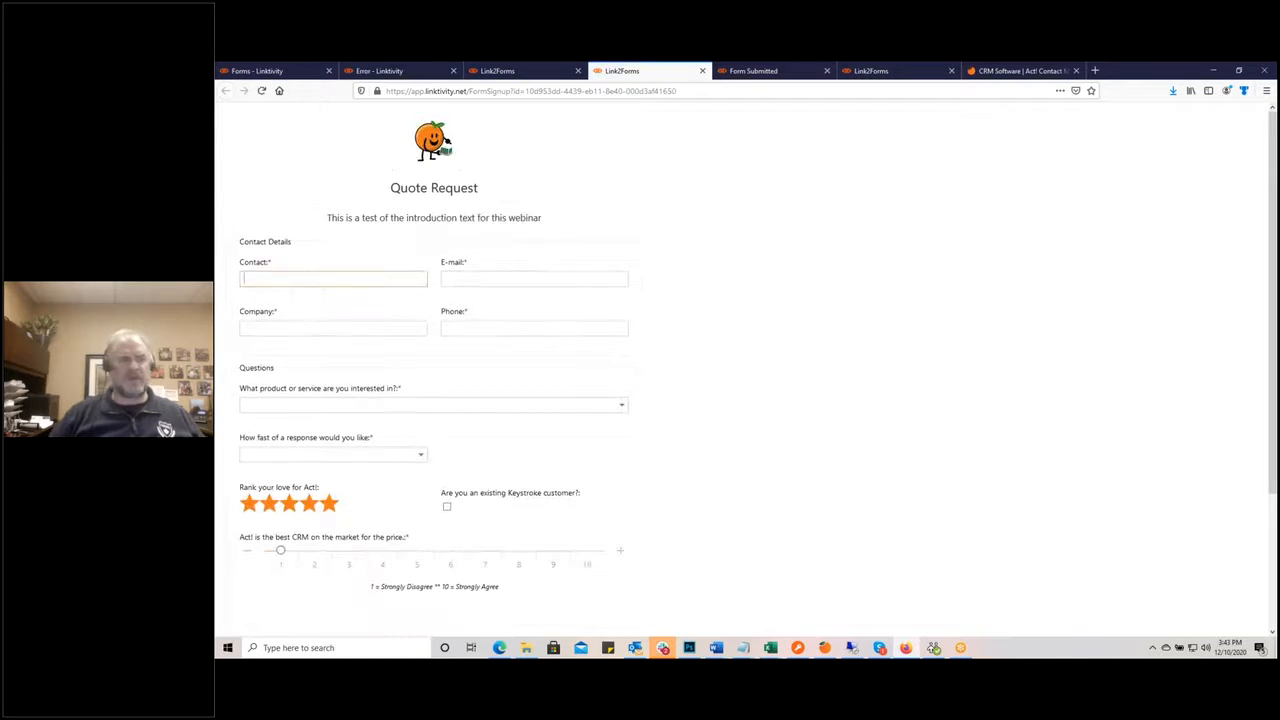
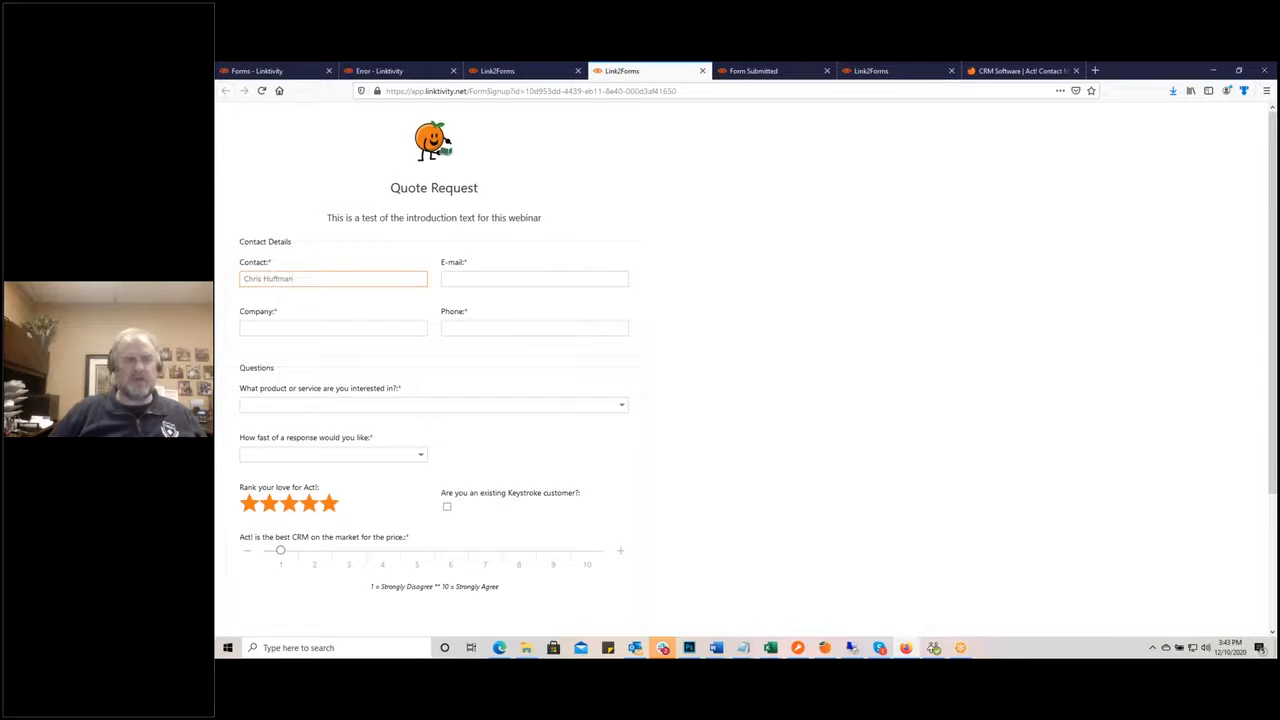
Step: Enter the contact's name, e-mail address, company KQC and phone number
key("Tab")
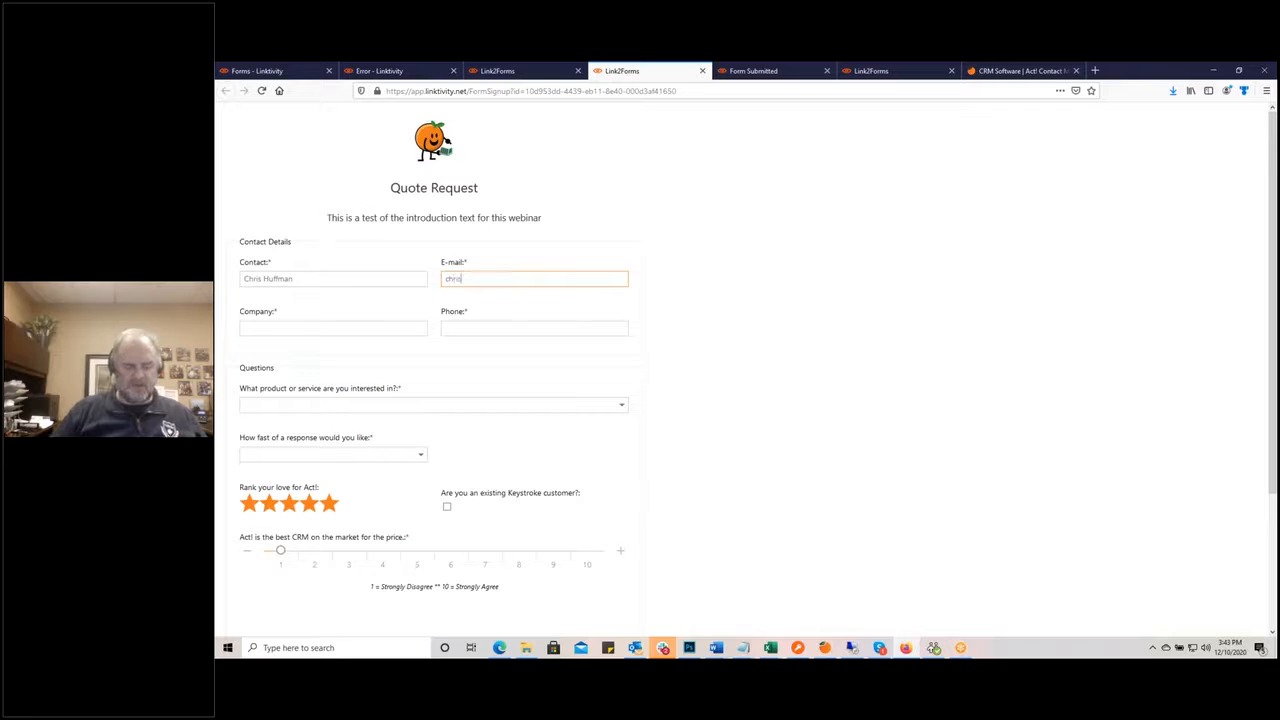
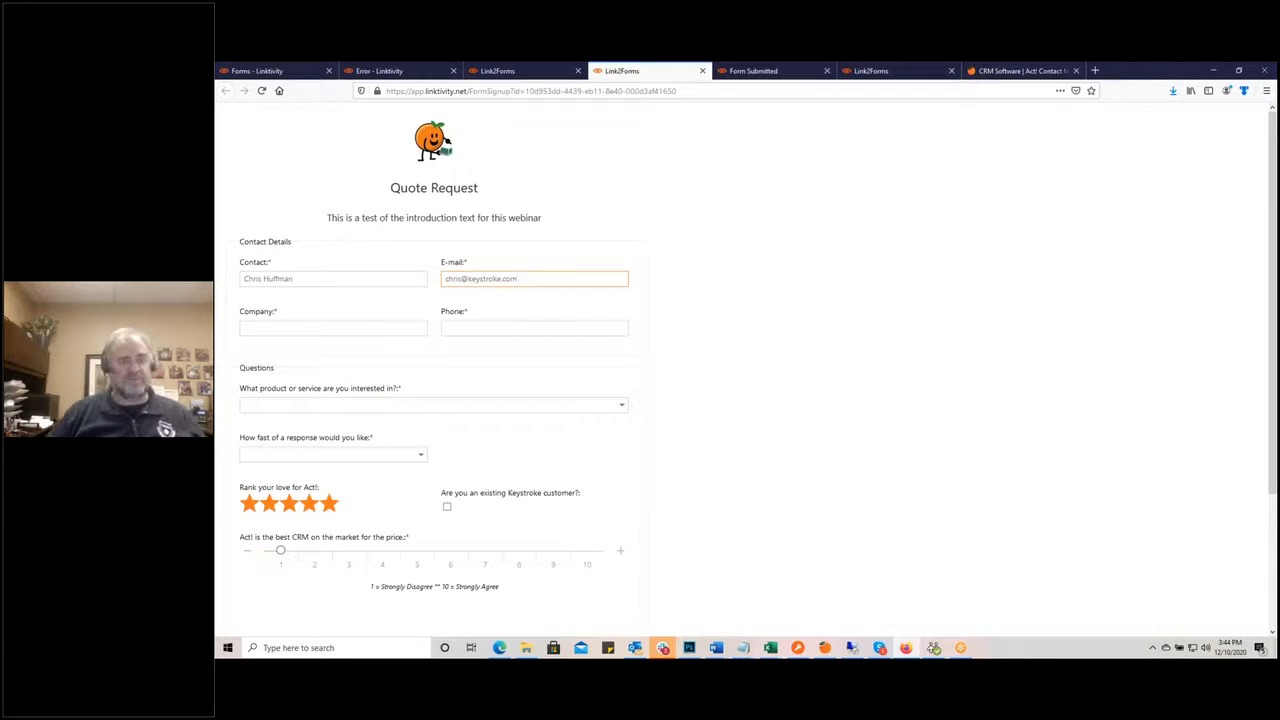
key("Tab")
type("KQC")
key("Tab")
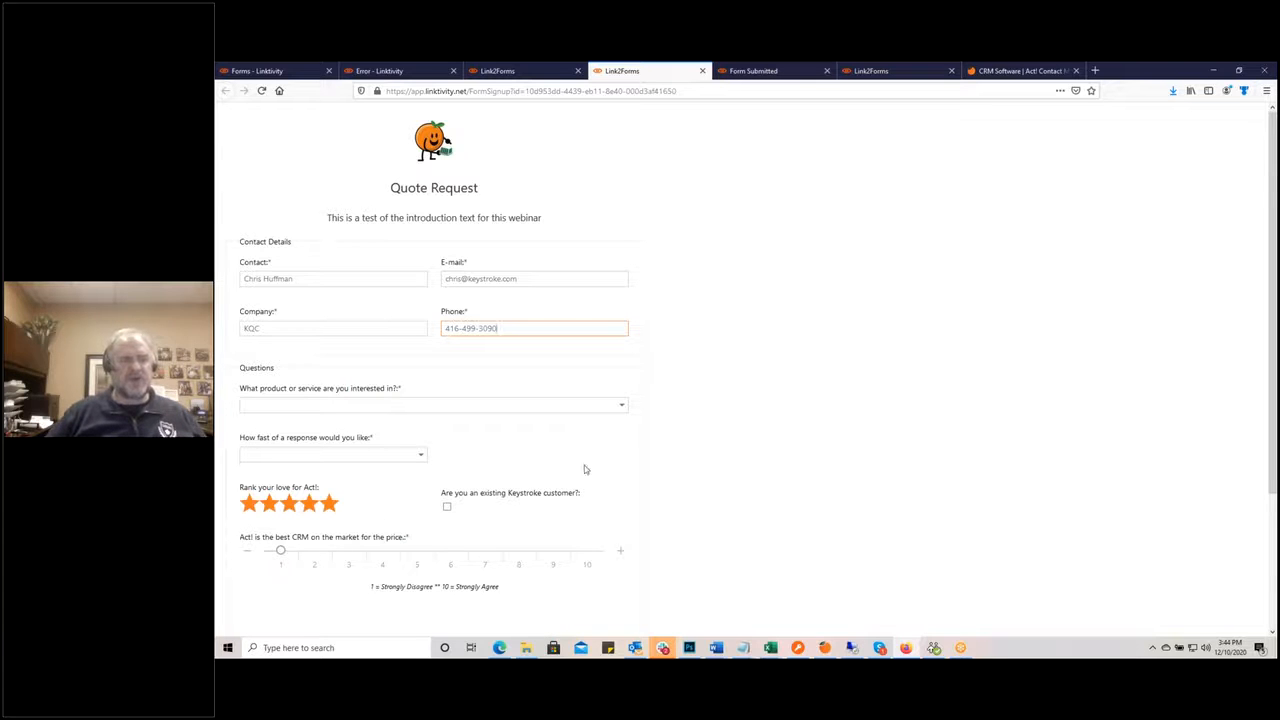
Step: Choose Act! CRM, Same Day response, five stars, existing customer, and price rating 10
scroll(640, 443, "down", 2)
left_click(623, 291)
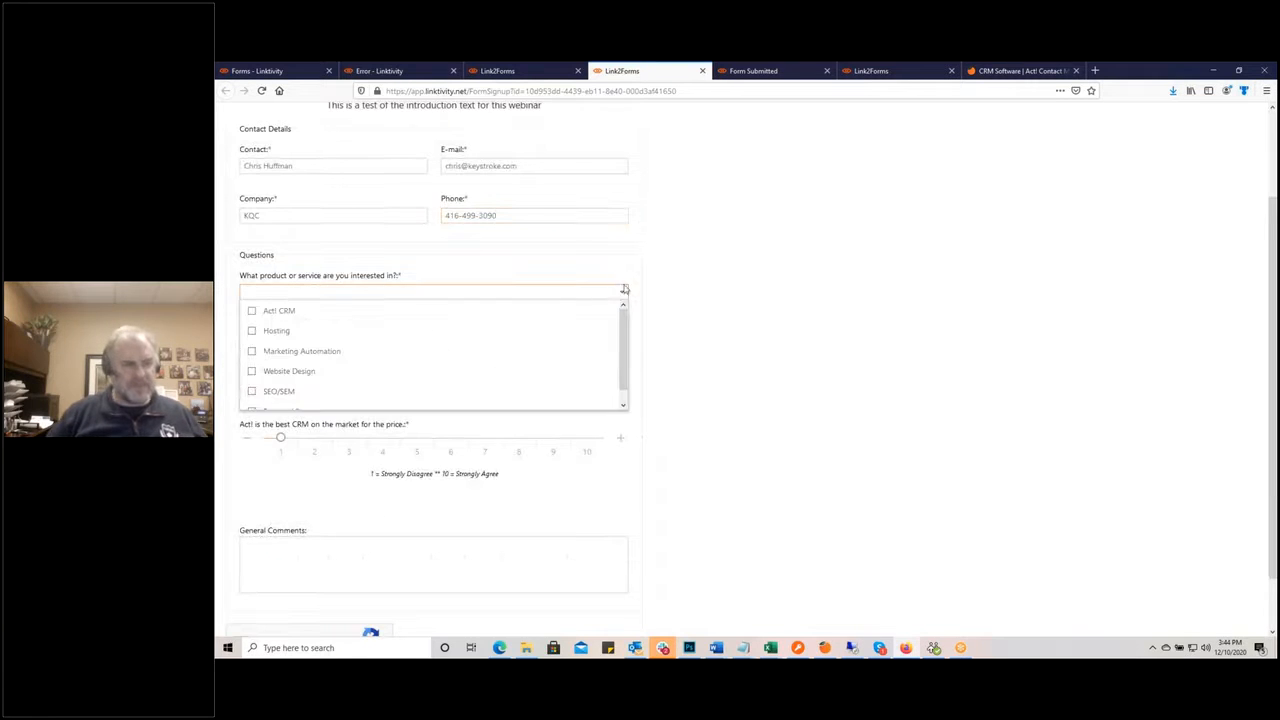
left_click(349, 314)
left_click(690, 355)
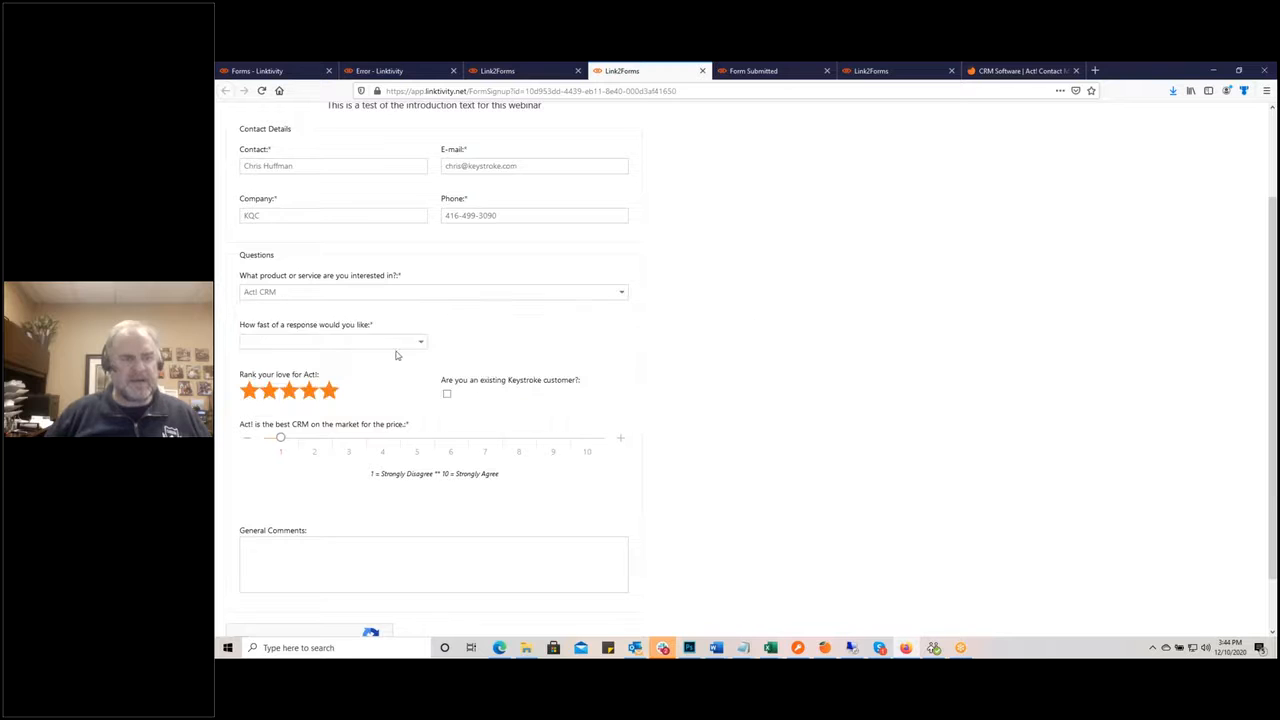
left_click(420, 343)
left_click(346, 360)
left_click(330, 396)
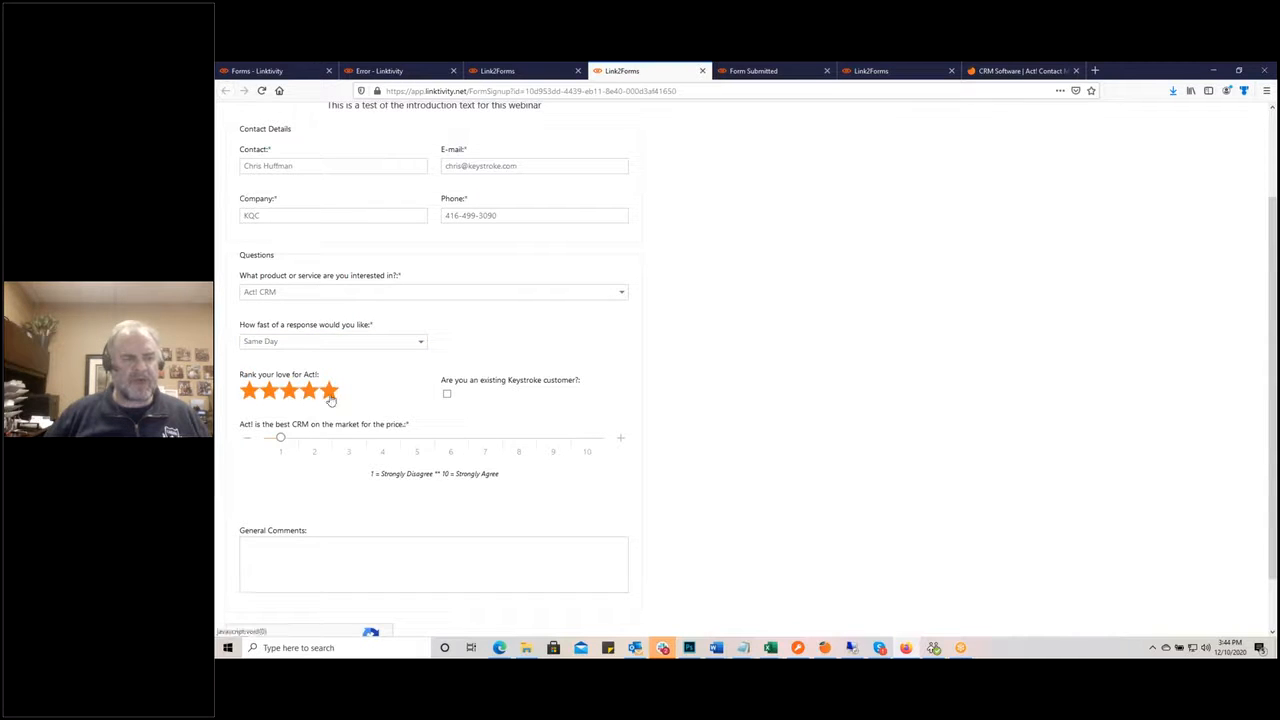
left_click(447, 395)
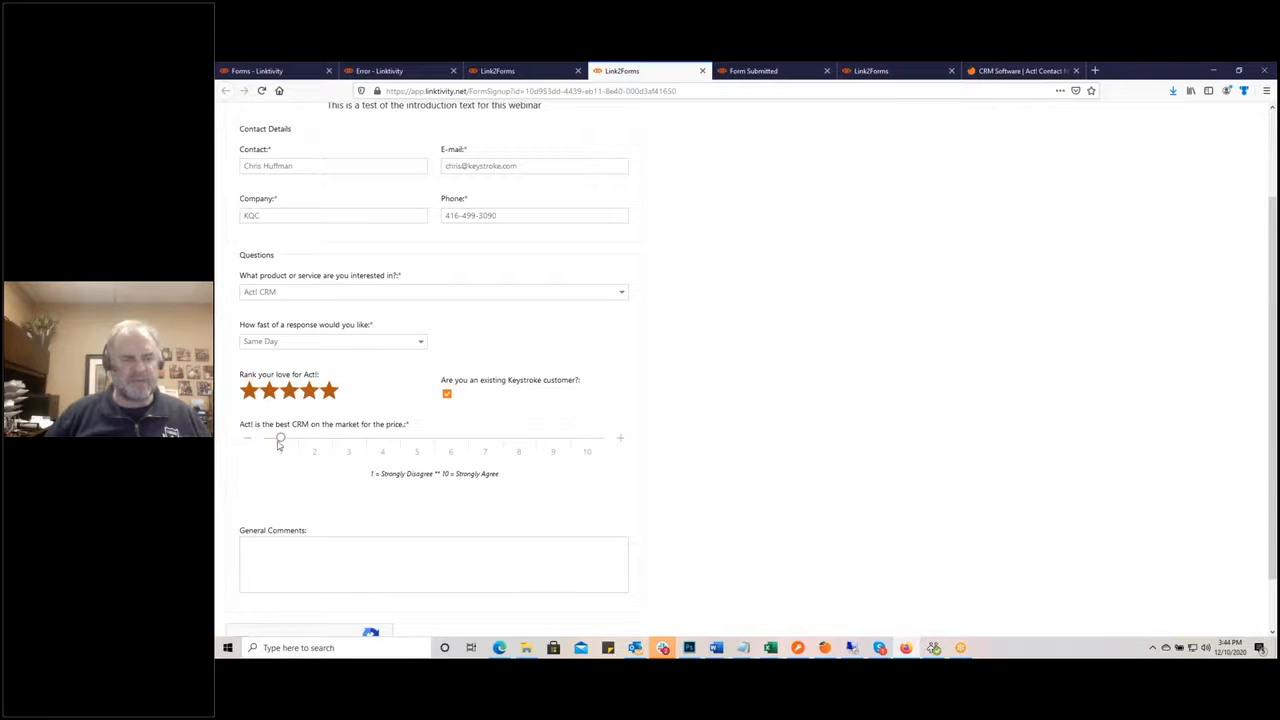
left_click_drag(279, 446, 585, 438)
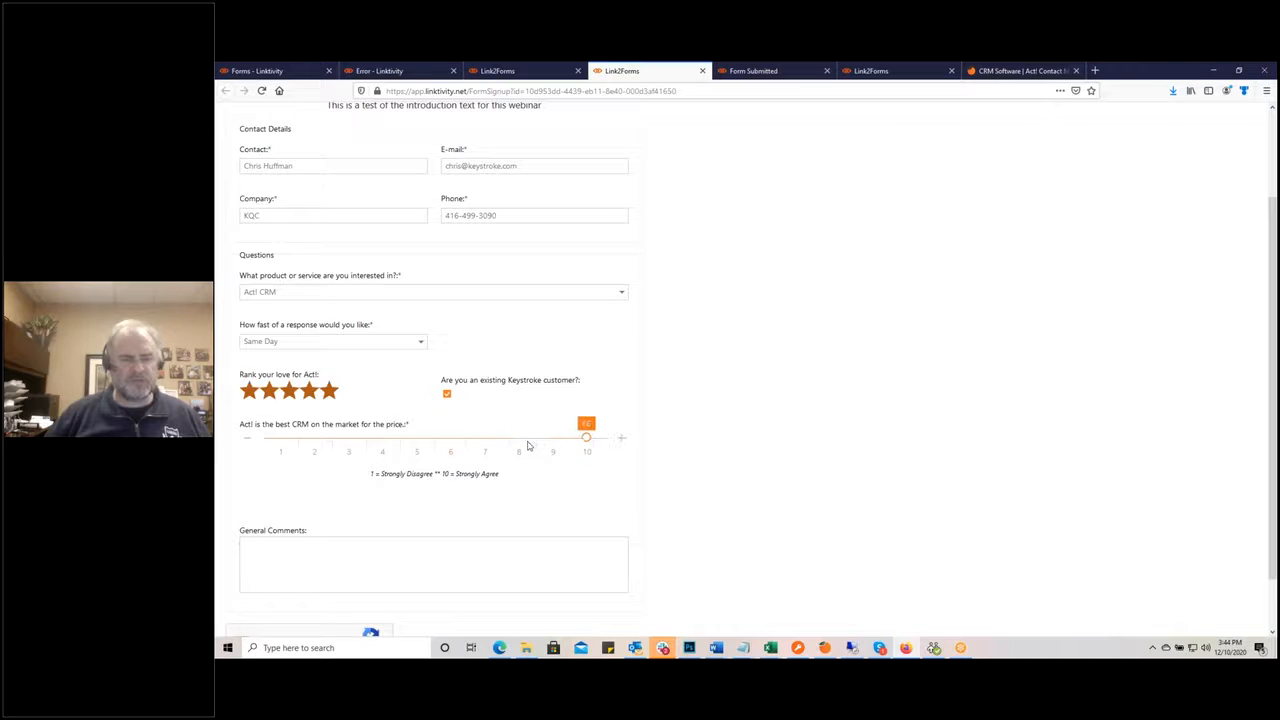
Step: Add the comment 'Call me quick', pass the reCAPTCHA check and submit
left_click(310, 562)
type("Cal me quick")
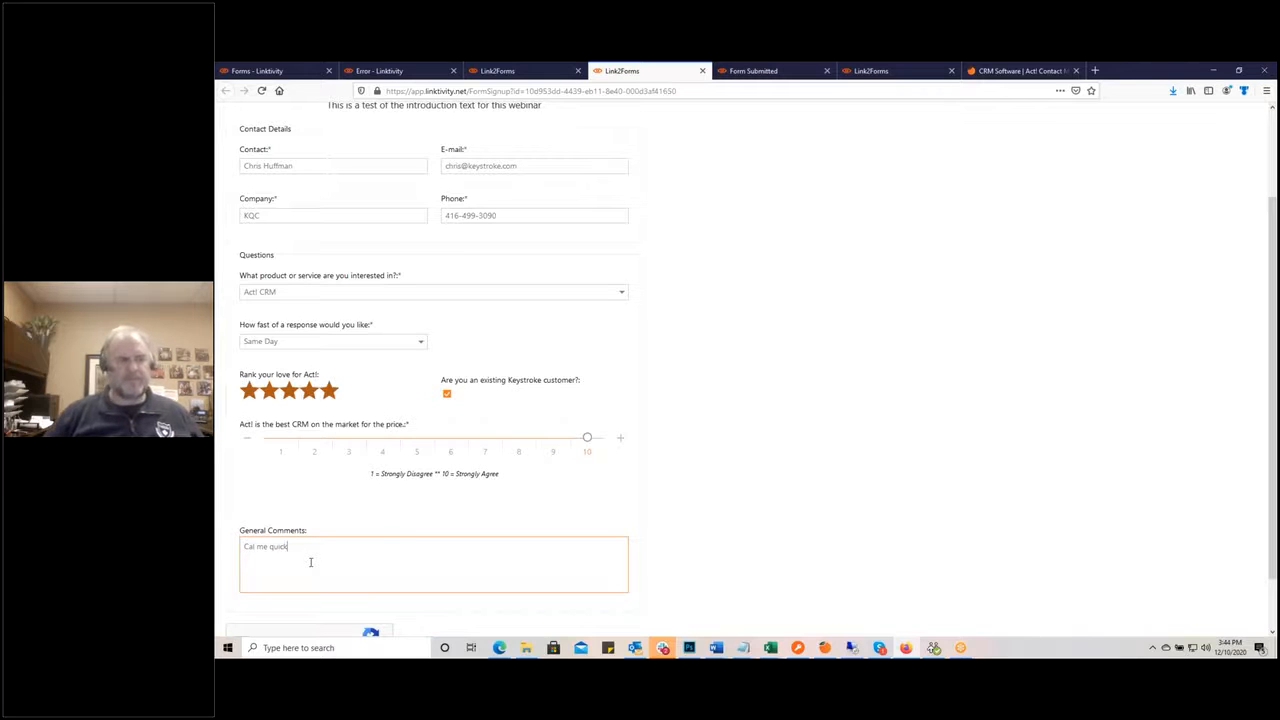
left_click(251, 547)
type("l")
scroll(340, 480, "down", 1)
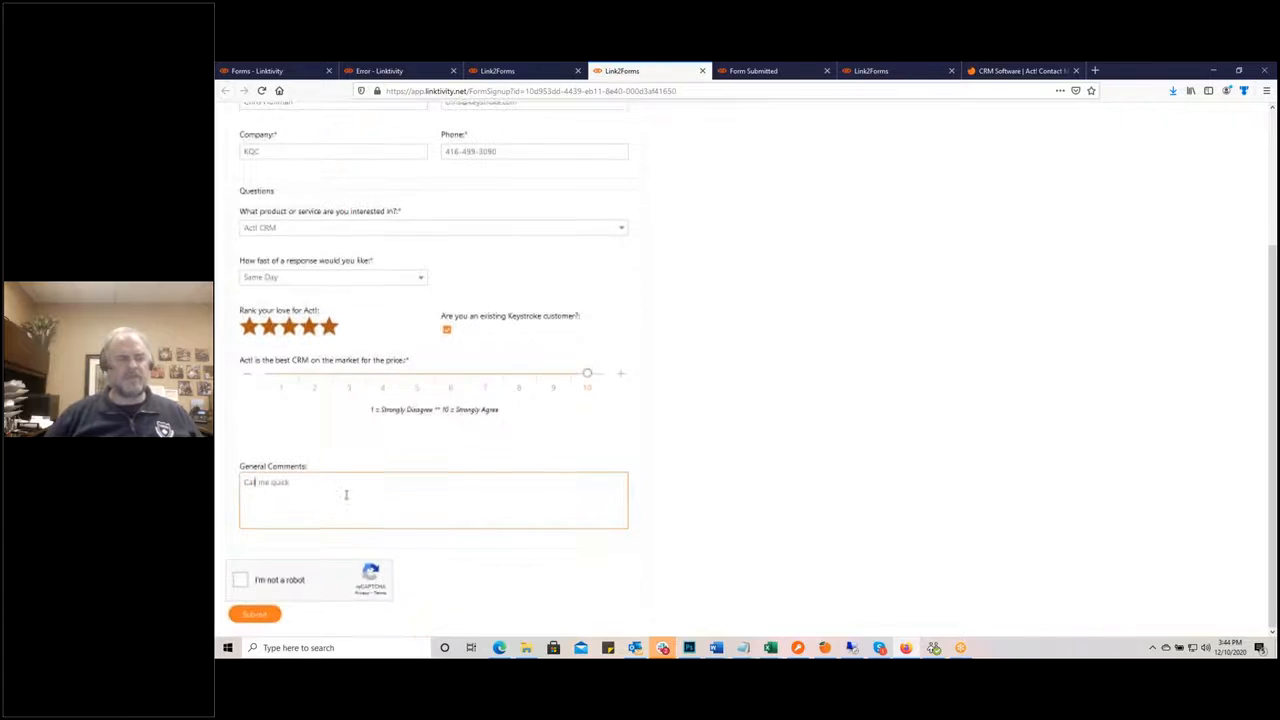
left_click(241, 582)
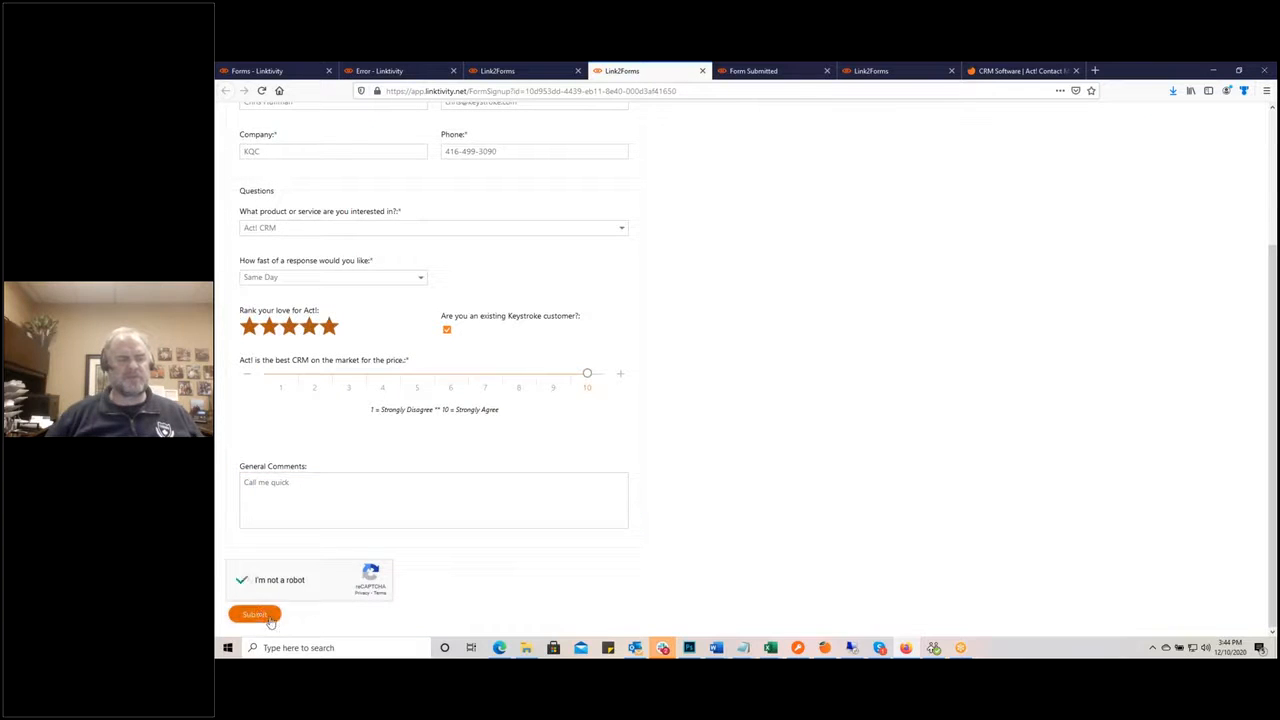
left_click(262, 615)
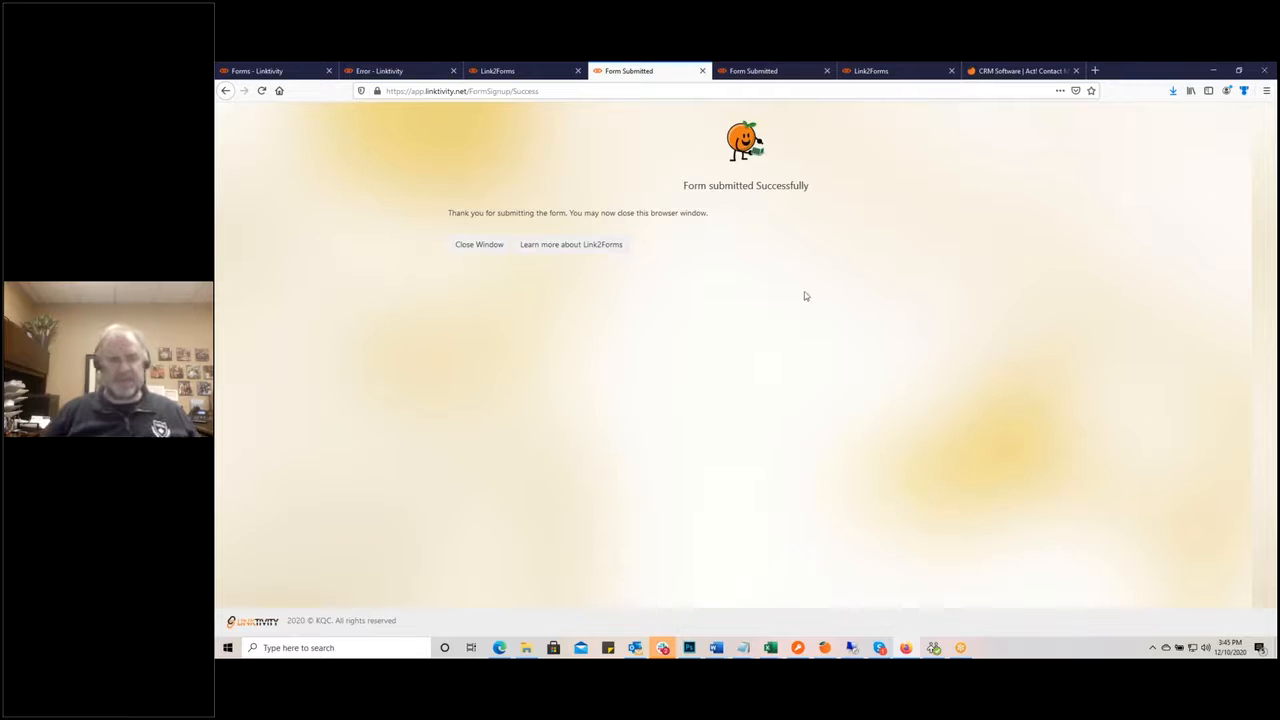
Step: Close the duplicate Form Submitted Successfully tab
left_click(464, 248)
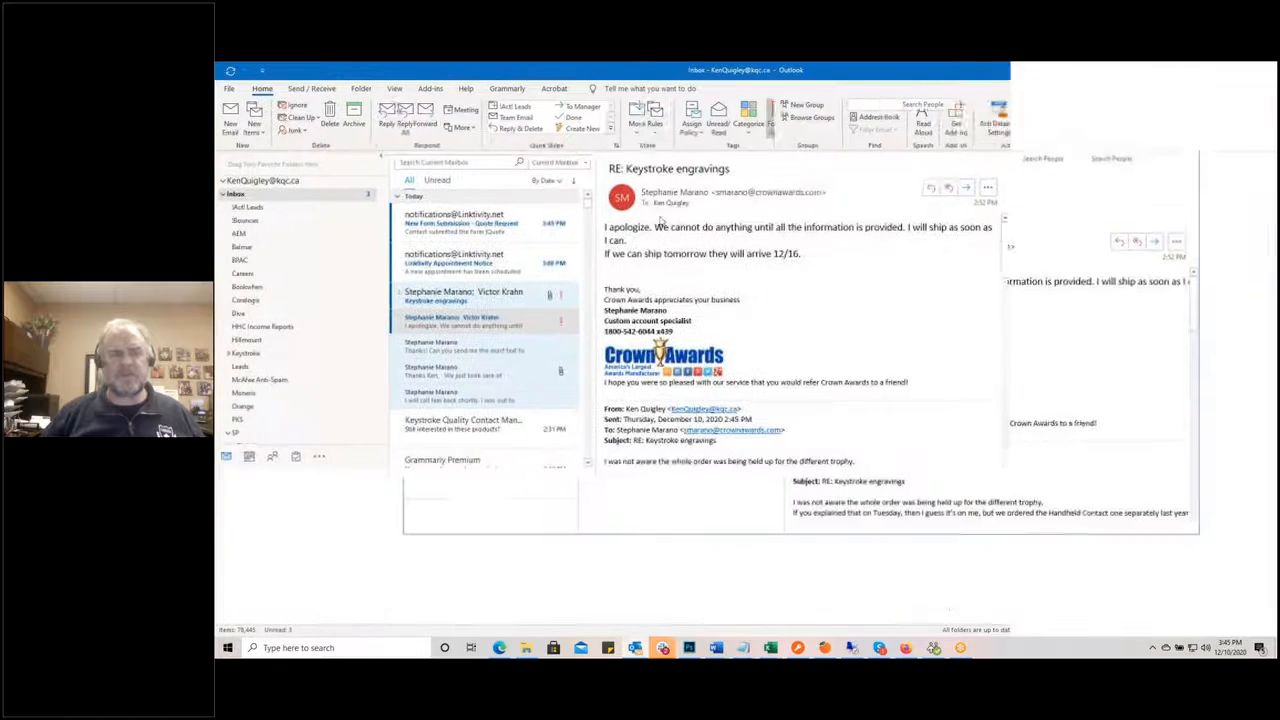
Step: Read the New Form Submission - Quote Request email, then move Outlook aside
left_click(498, 234)
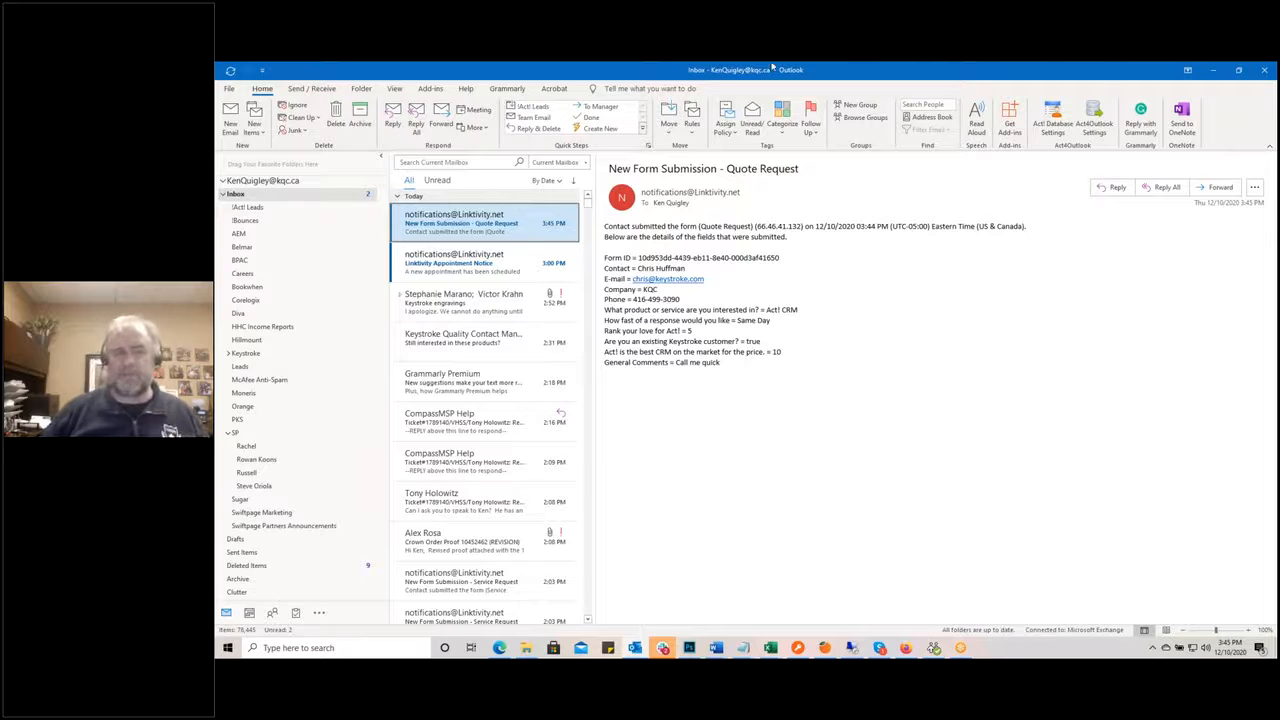
left_click_drag(771, 73, 215, 168)
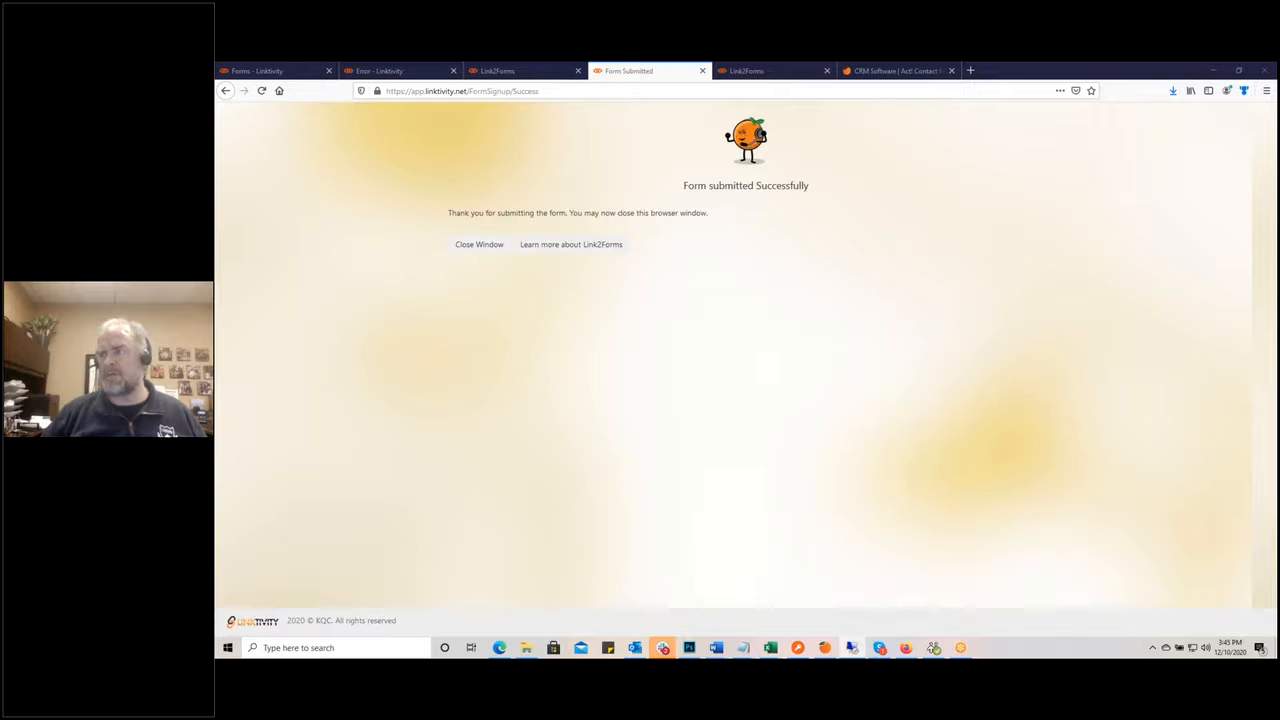
Step: Maximize the remote Act! session and delete both duplicate Quote Request subgroups
left_click_drag(1276, 240, 583, 115)
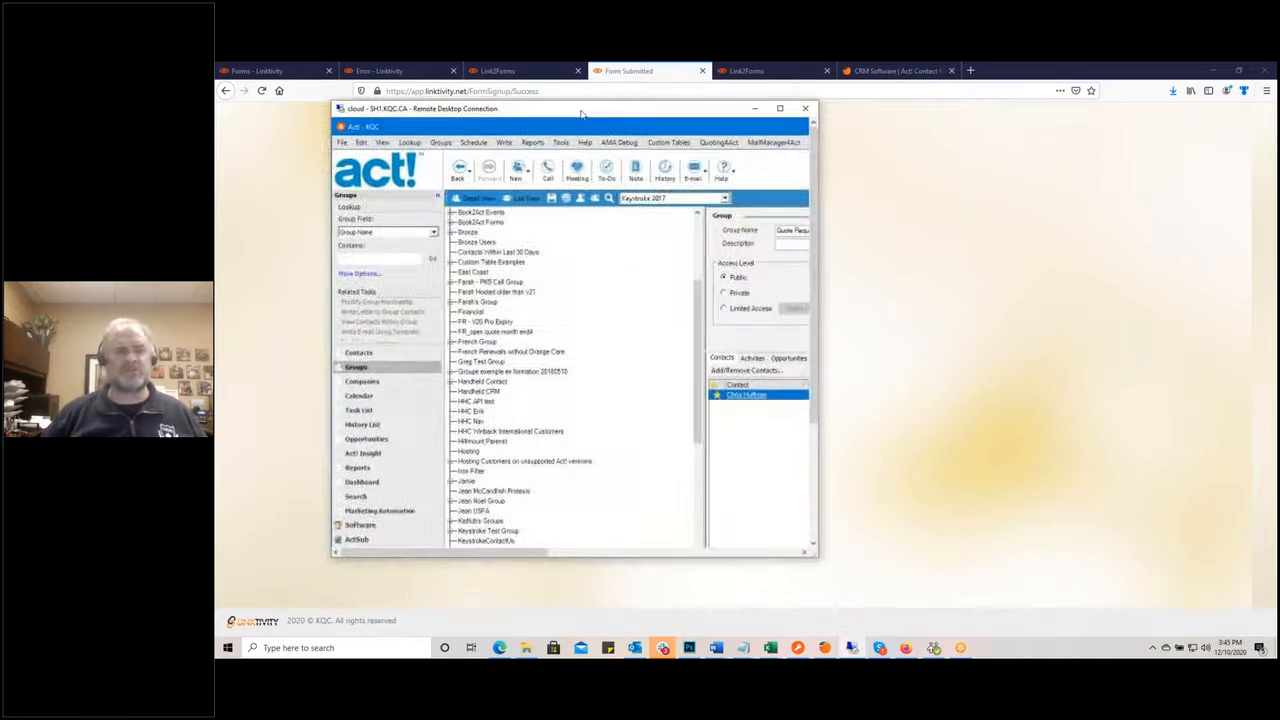
double_click(583, 115)
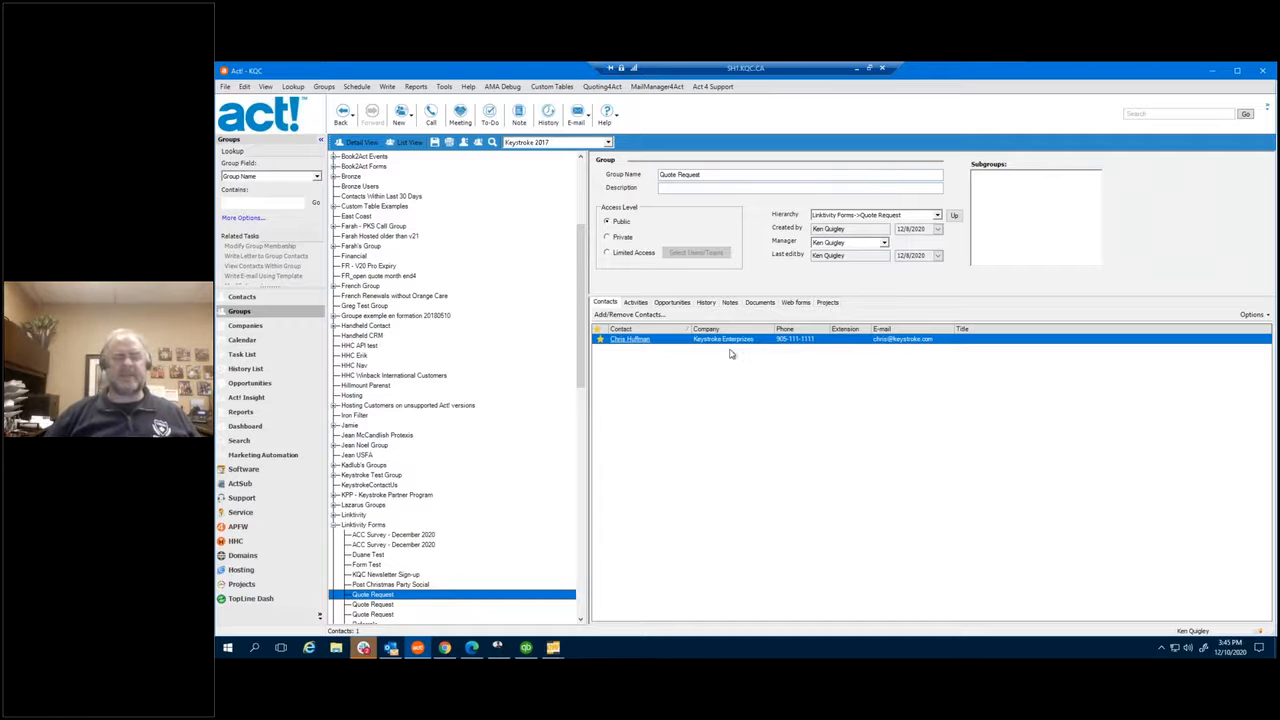
left_click(398, 606)
right_click(398, 607)
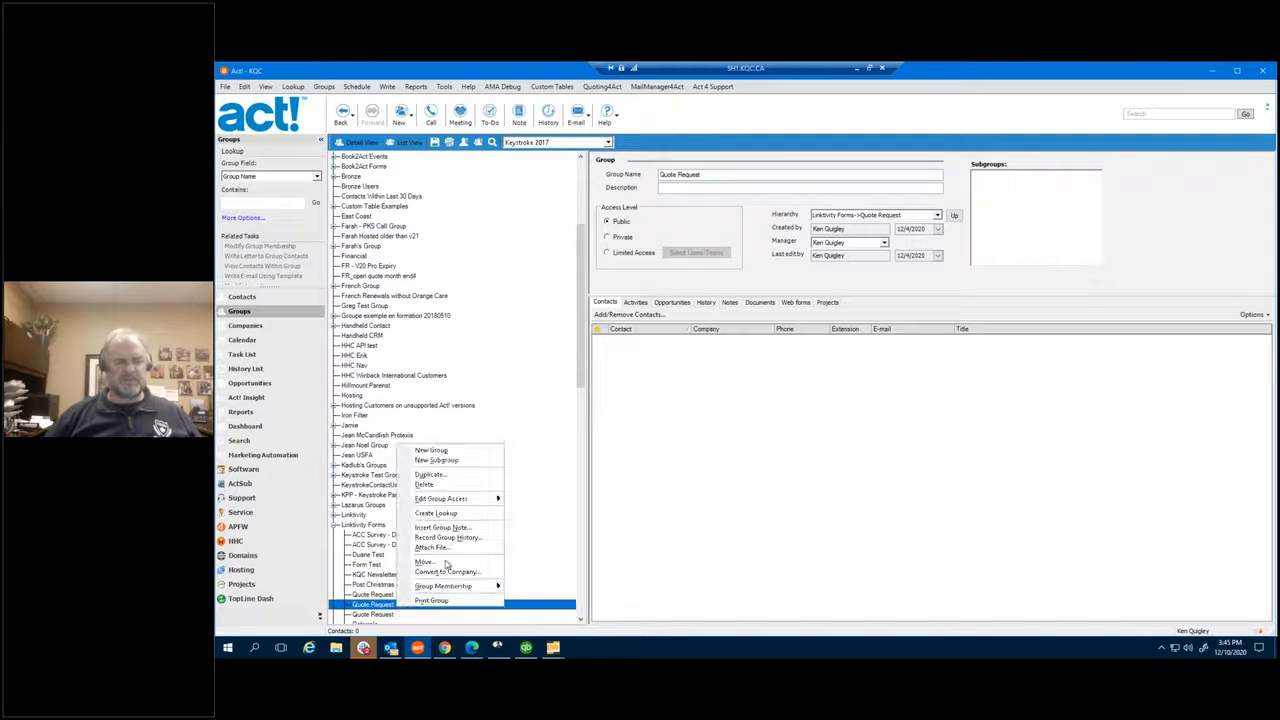
left_click(424, 485)
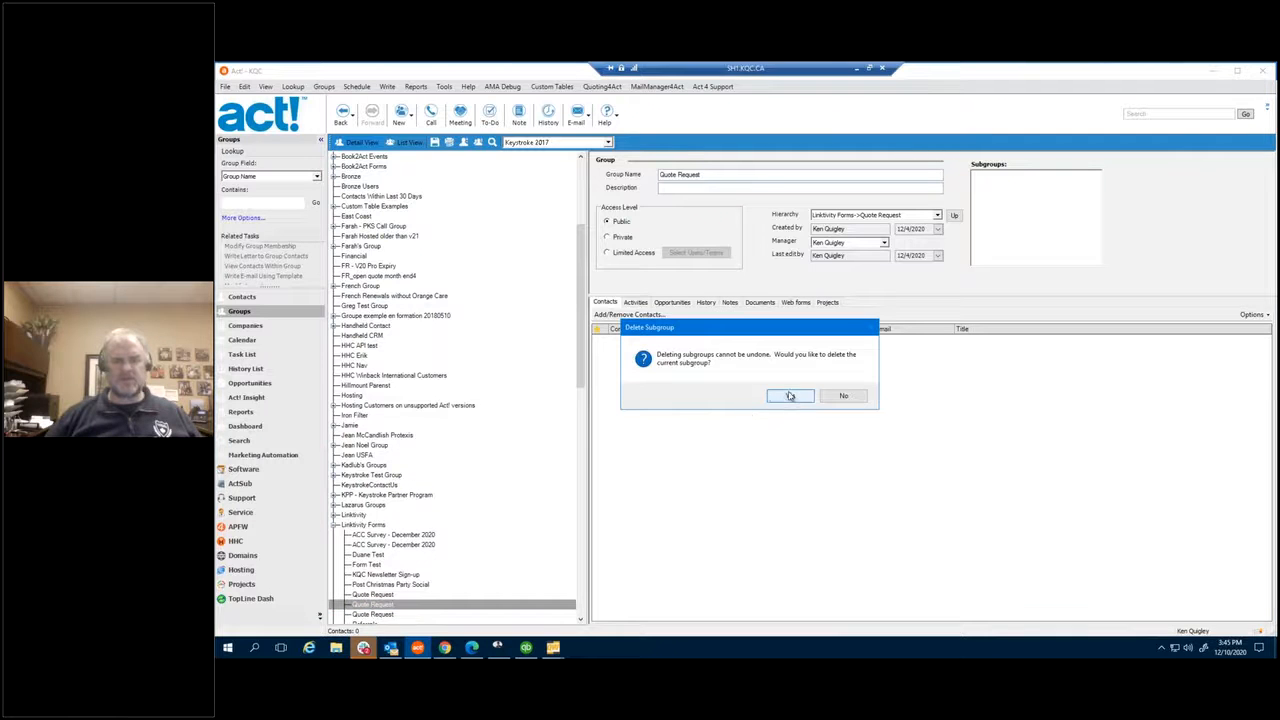
left_click(775, 396)
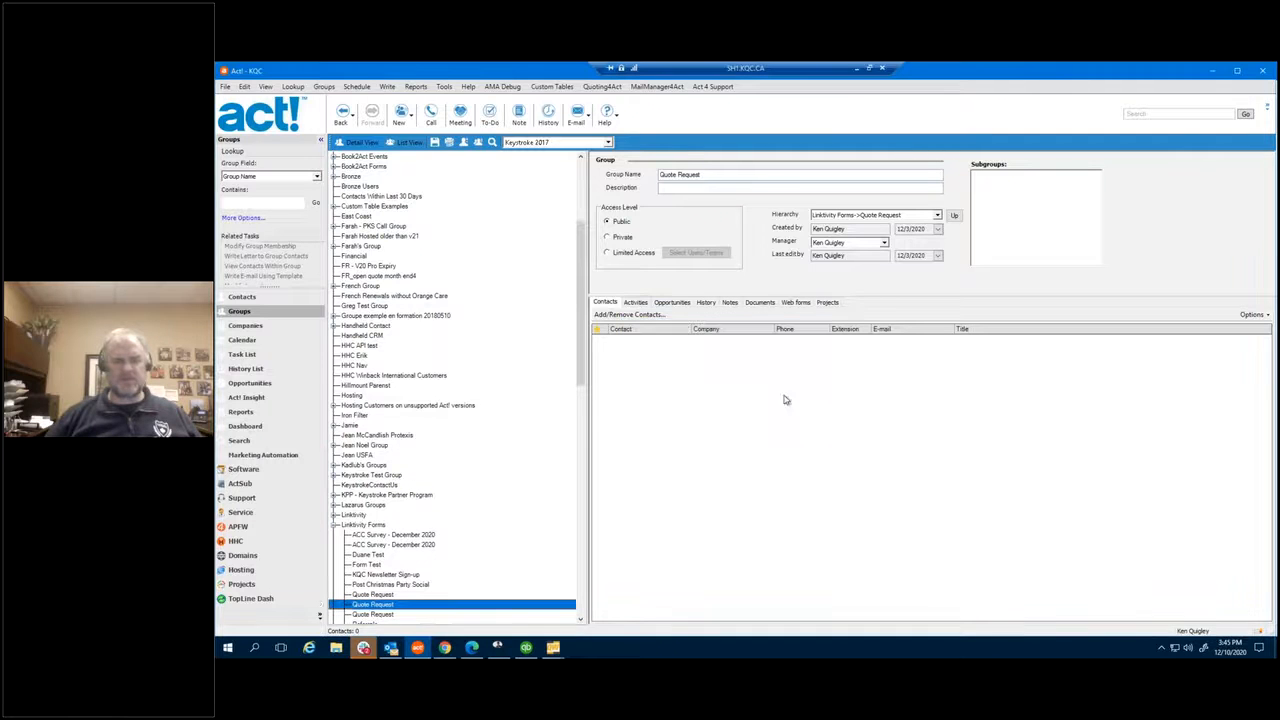
right_click(392, 617)
left_click(426, 488)
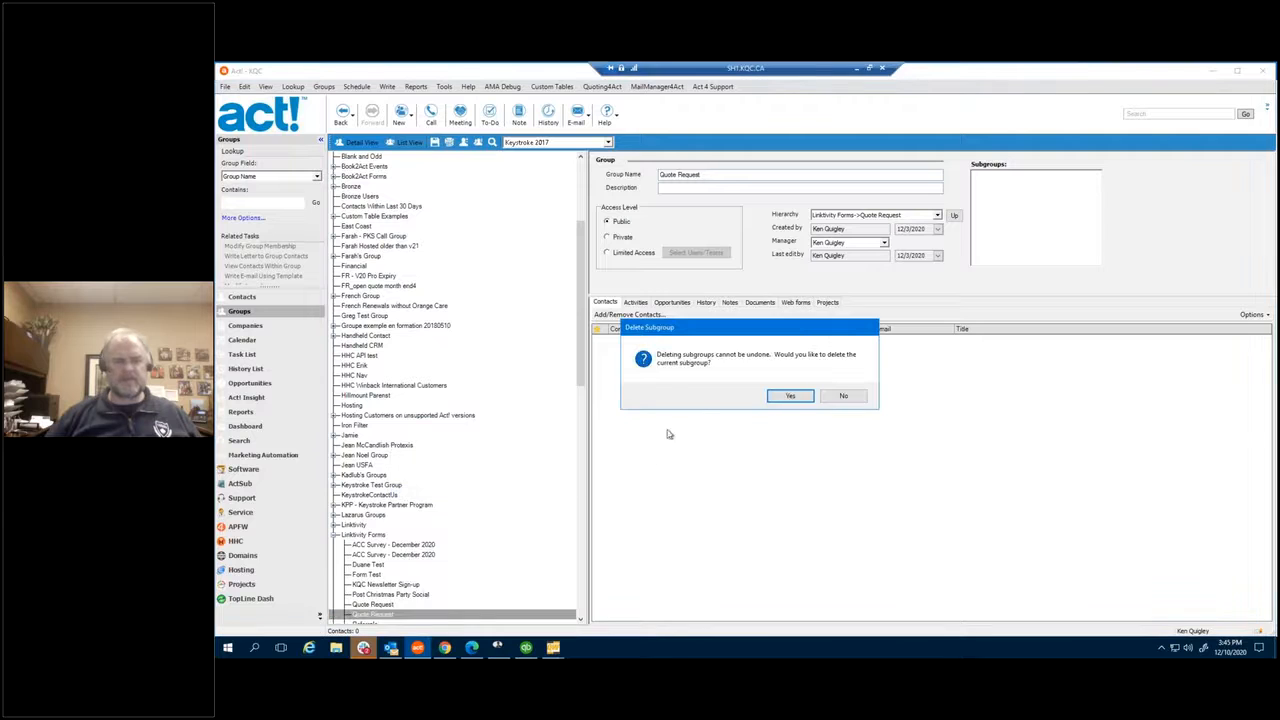
left_click(790, 396)
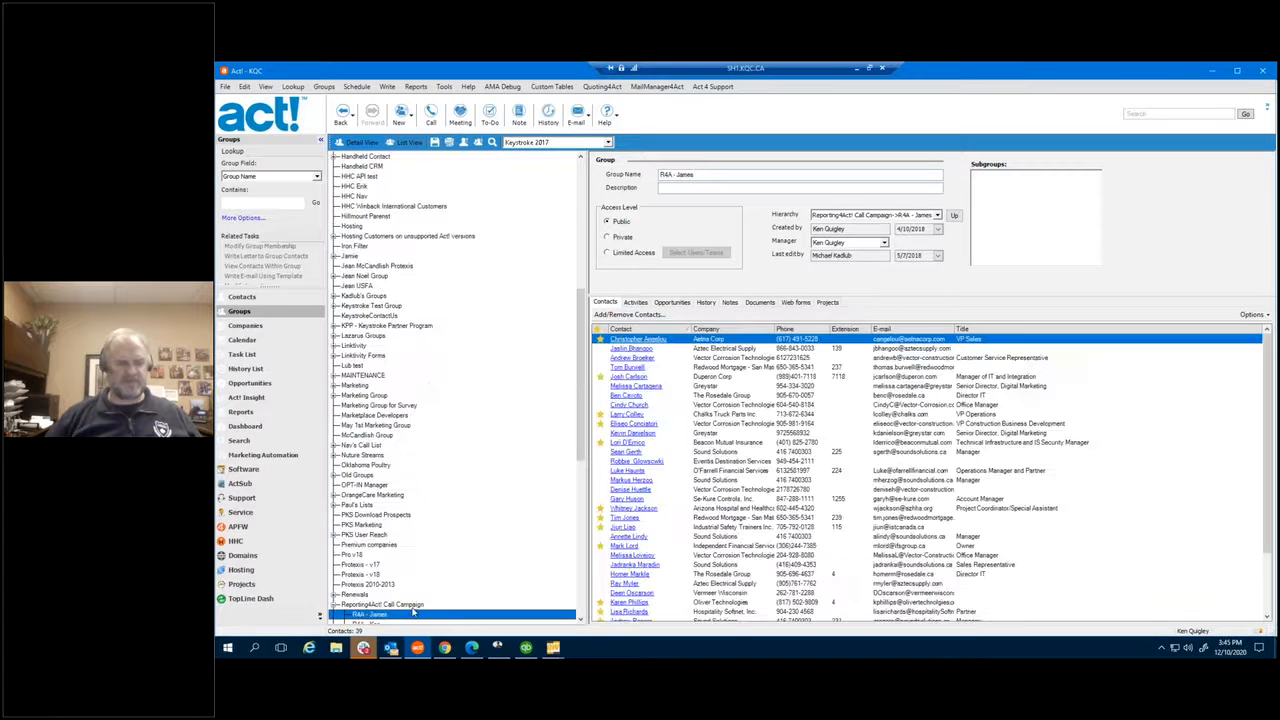
Step: Show the history of the remaining Quote Request group under Linktivity Forms
scroll(418, 560, "down", 8)
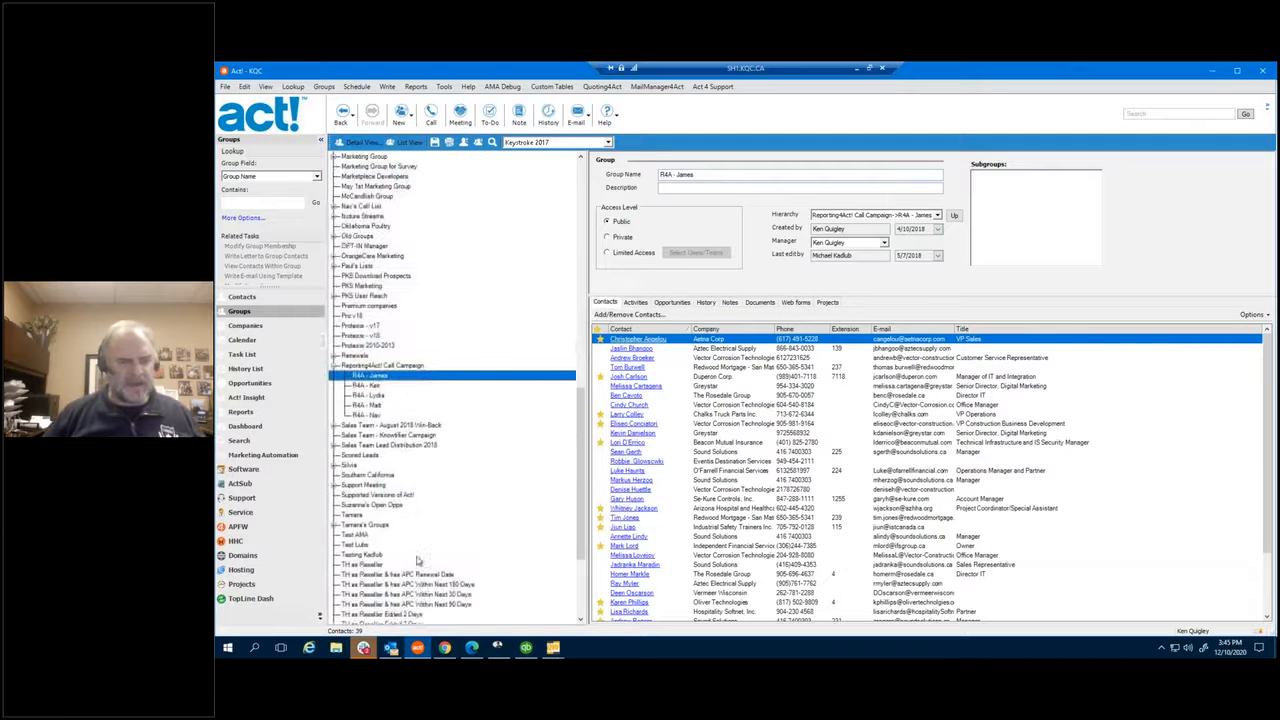
scroll(418, 560, "up", 6)
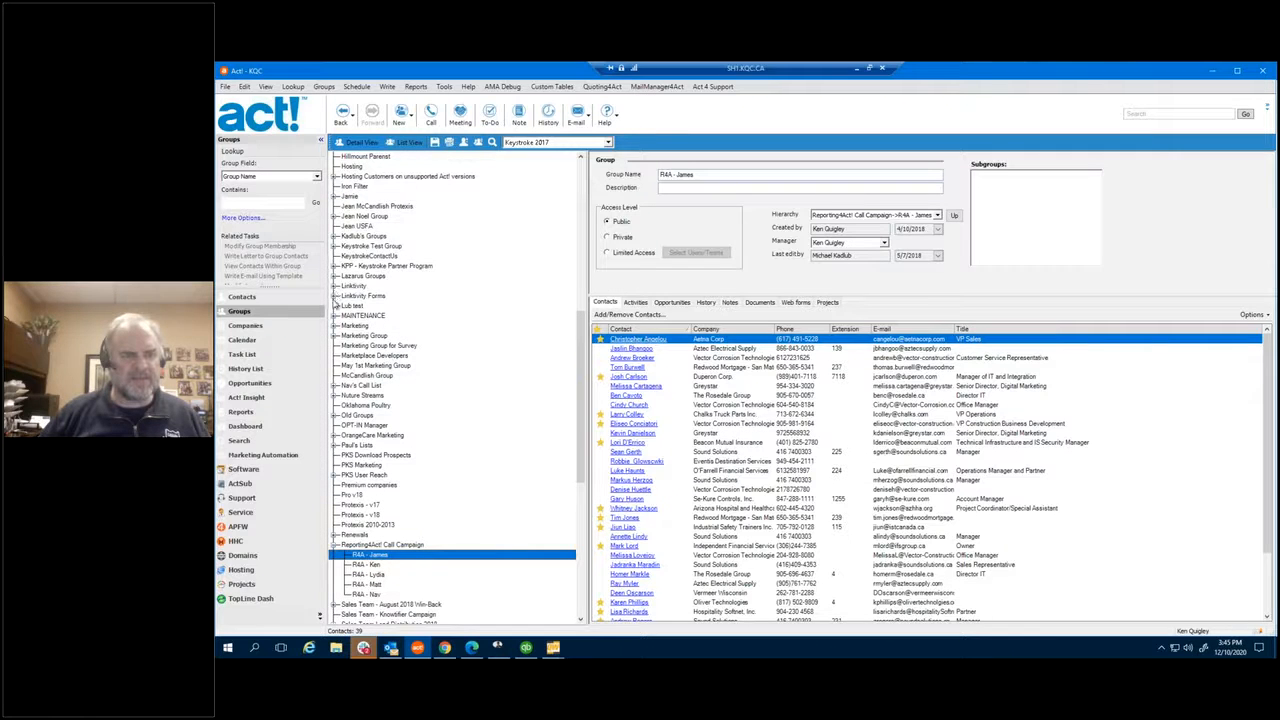
left_click(335, 297)
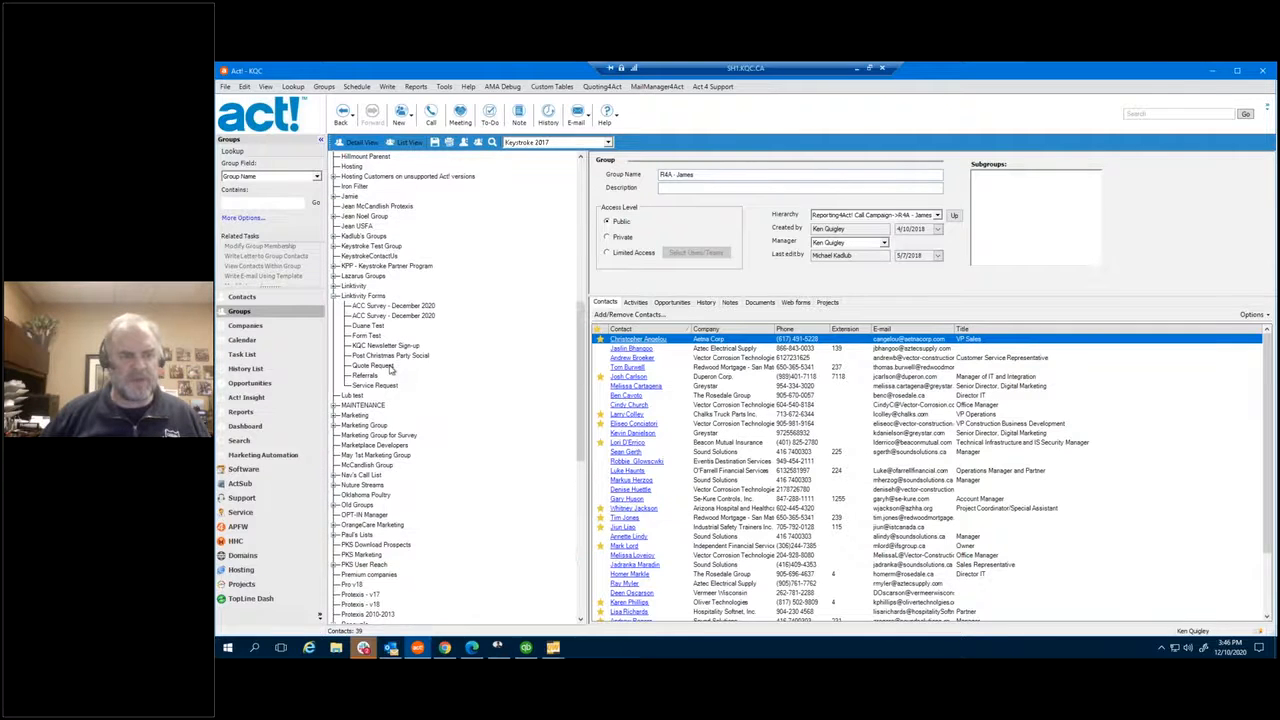
left_click(388, 366)
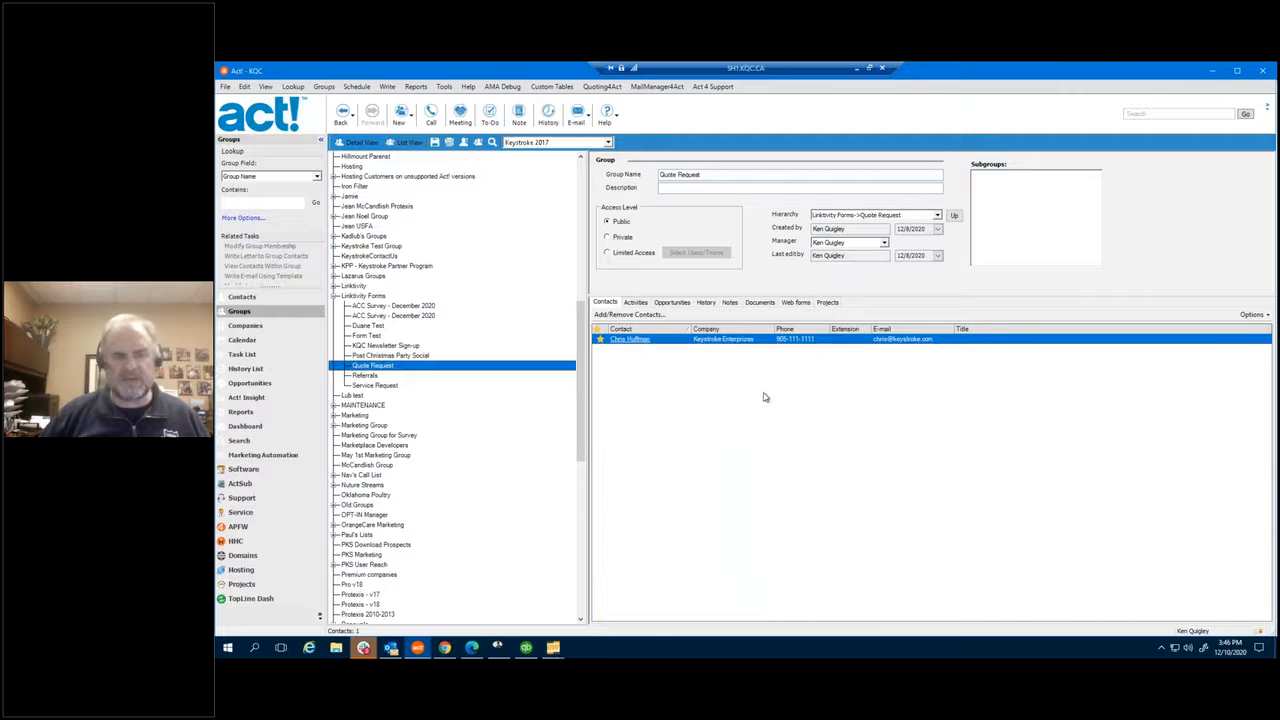
left_click(711, 303)
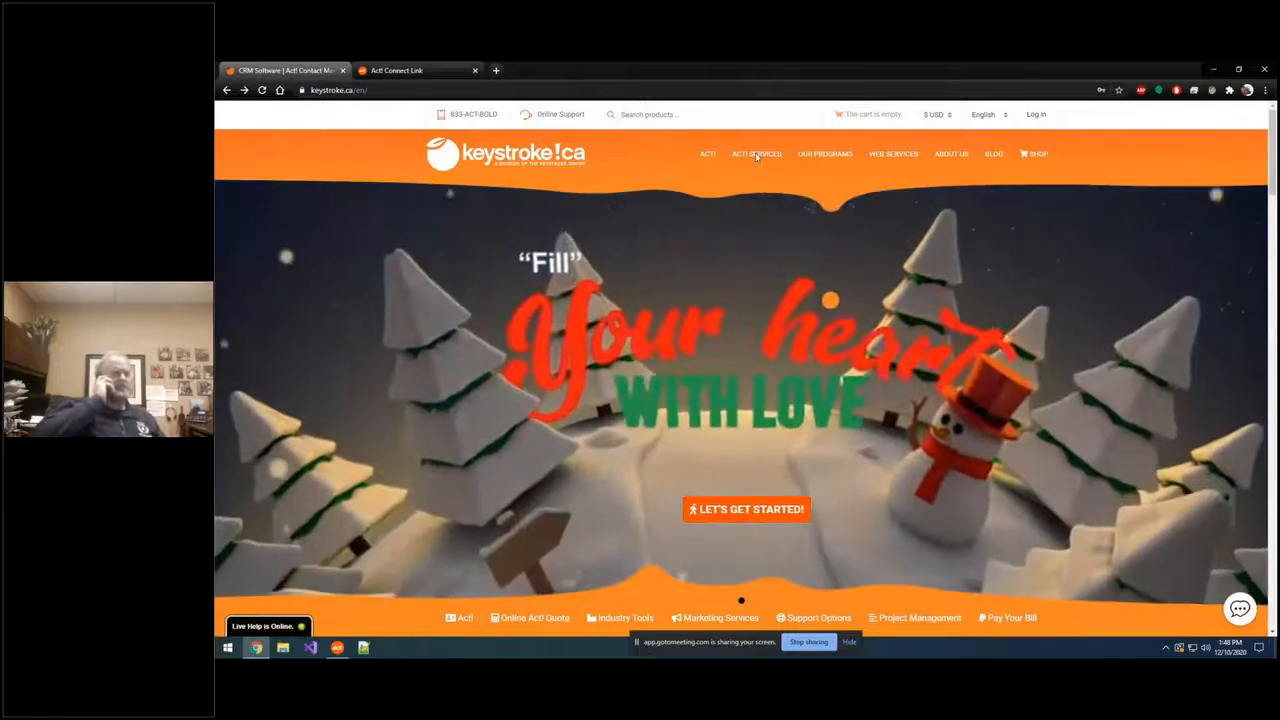
Step: Choose Act! Web API Tester from the ACT! SERVICES > KQC Customer Tools menu
mouse_move(757, 153)
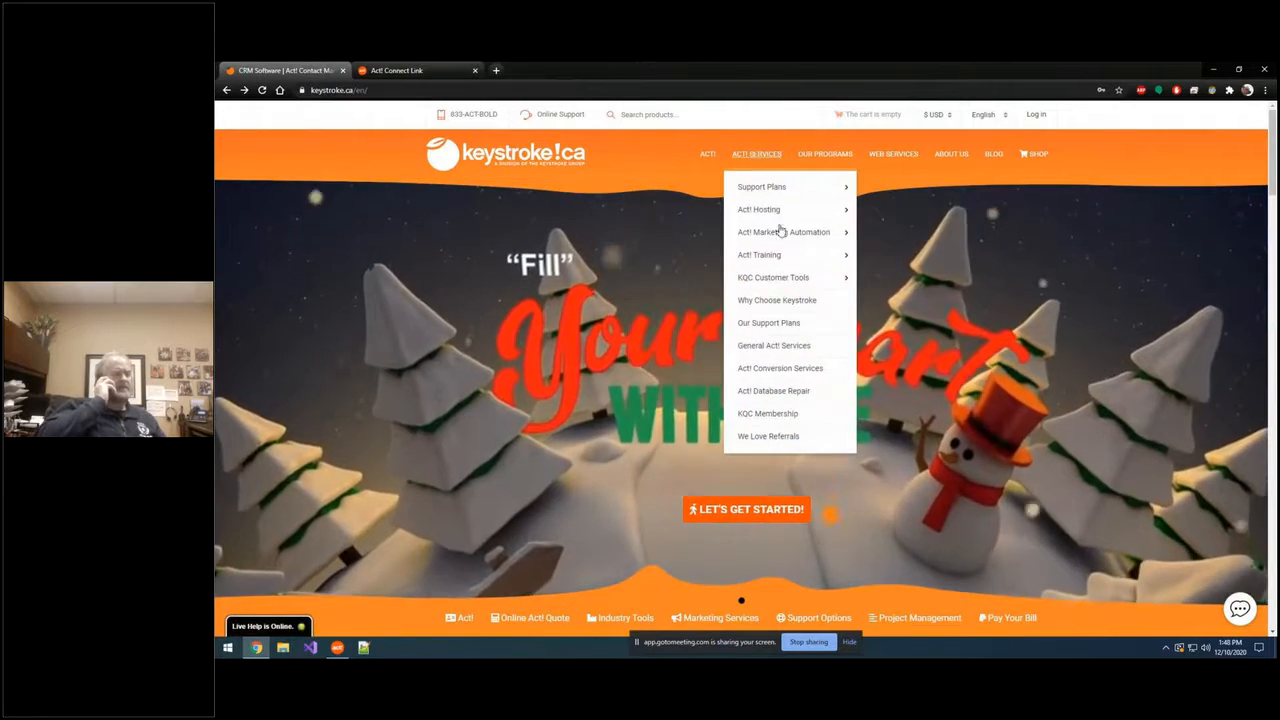
mouse_move(771, 281)
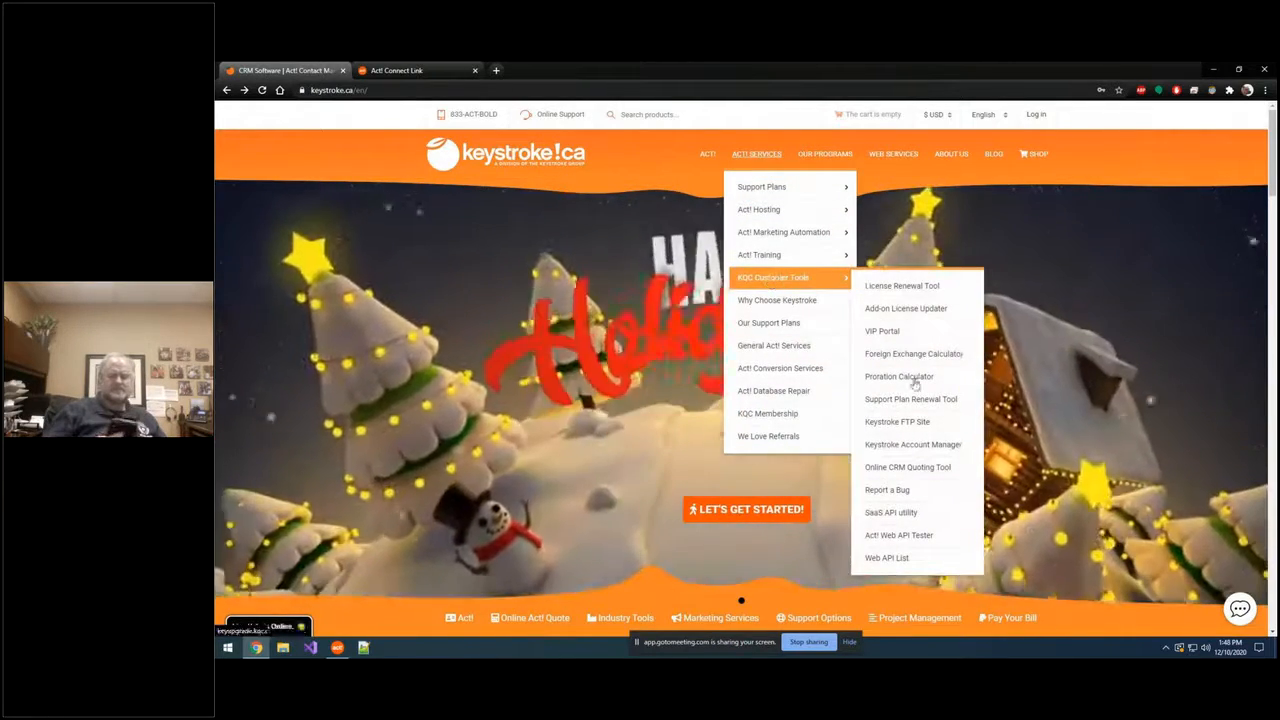
left_click(896, 539)
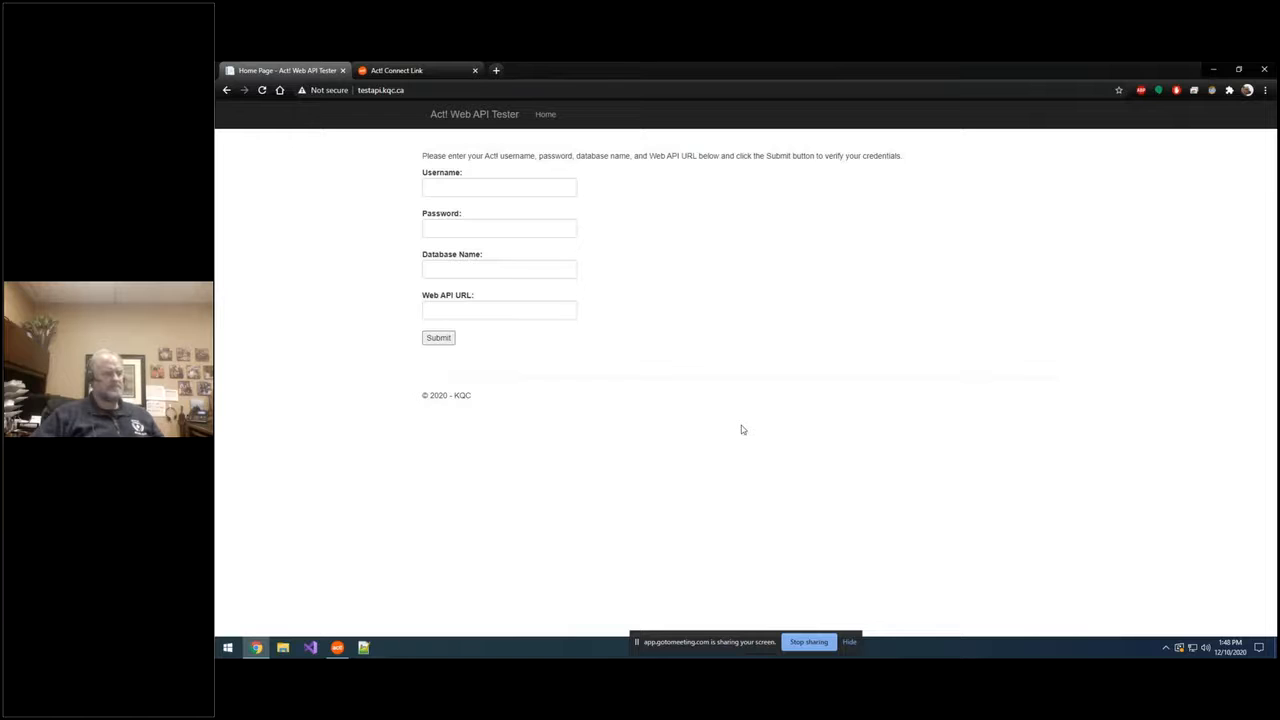
Step: On the Web API Tester login, enter the username and password and pick database ACT2020Demo, leaving Web API URL empty
left_click(338, 648)
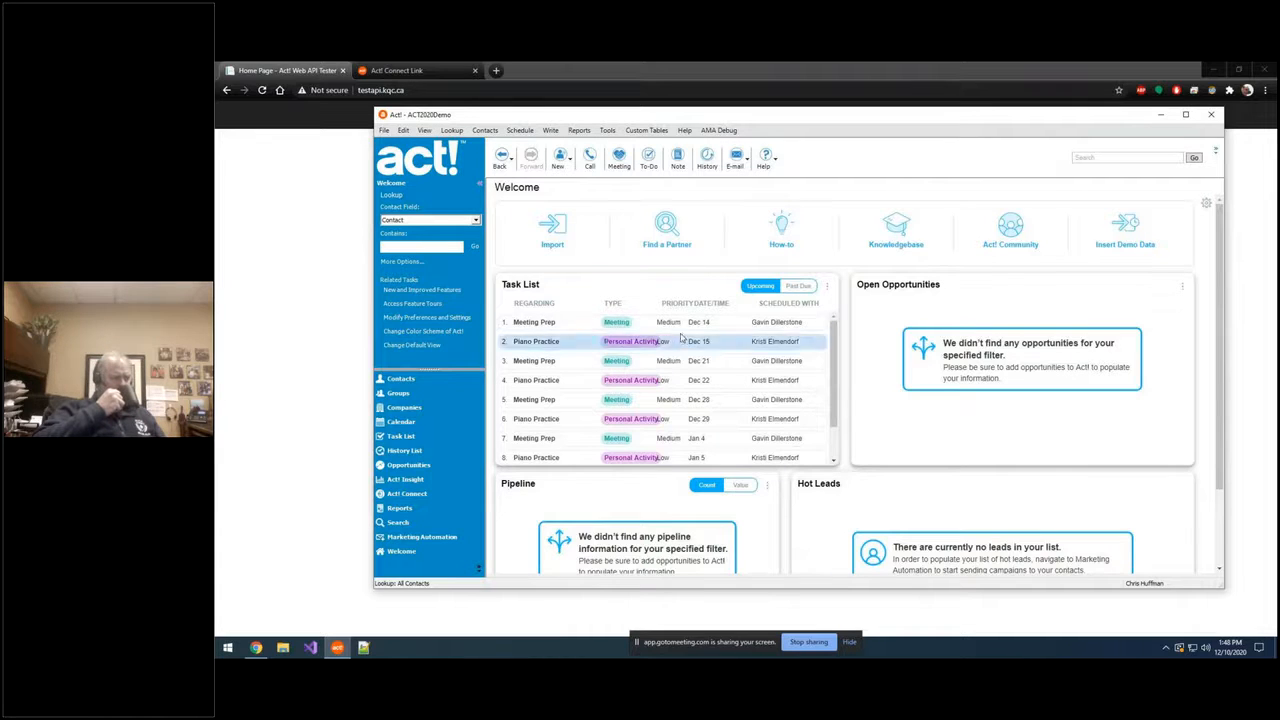
left_click(322, 347)
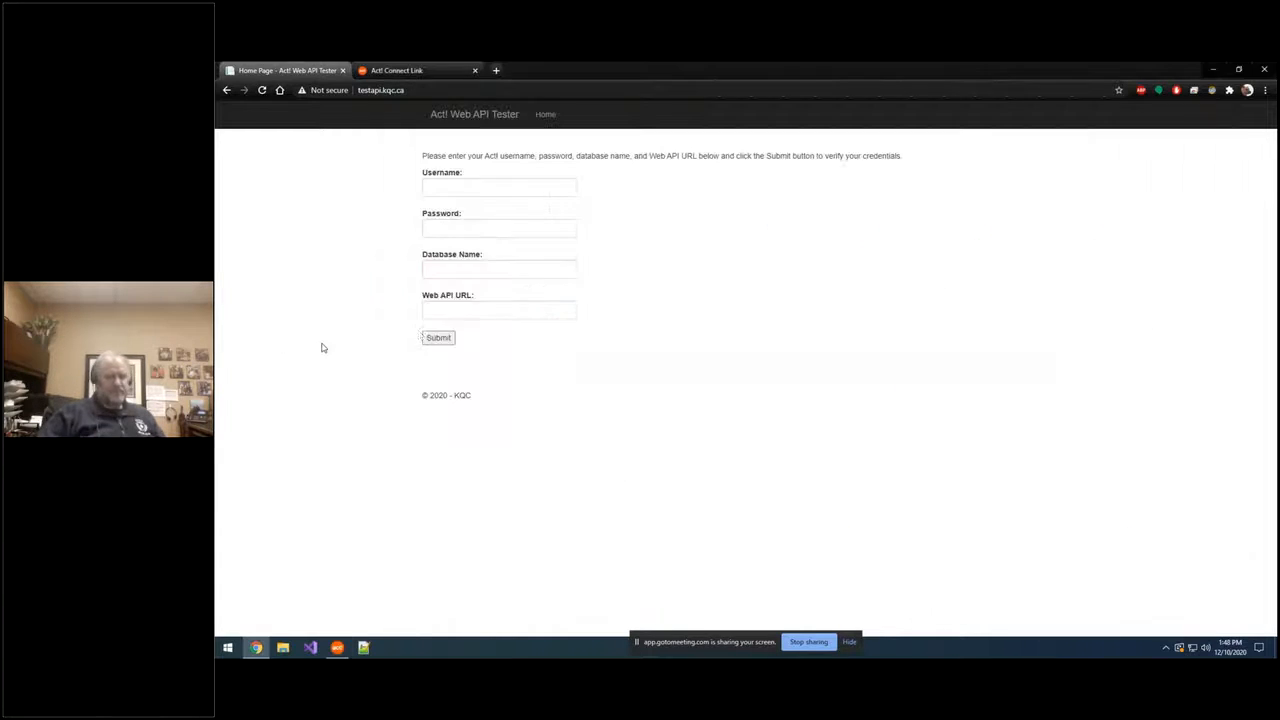
left_click(458, 190)
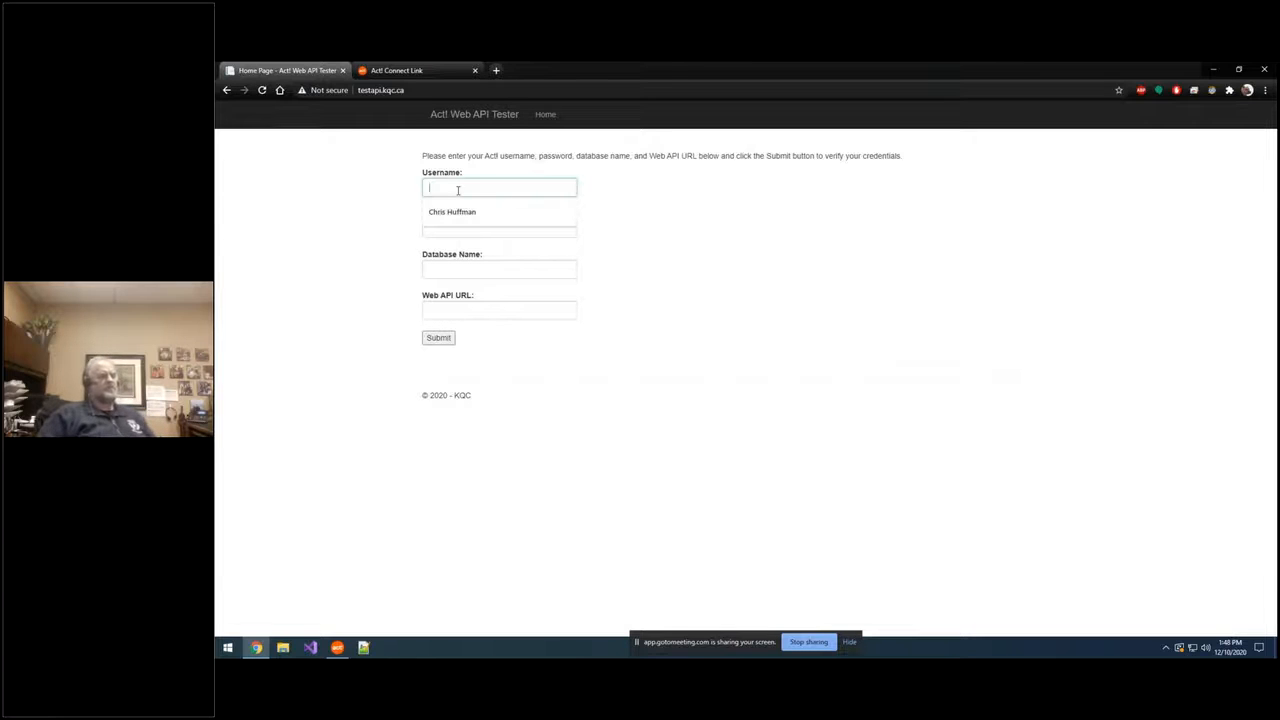
key("Tab")
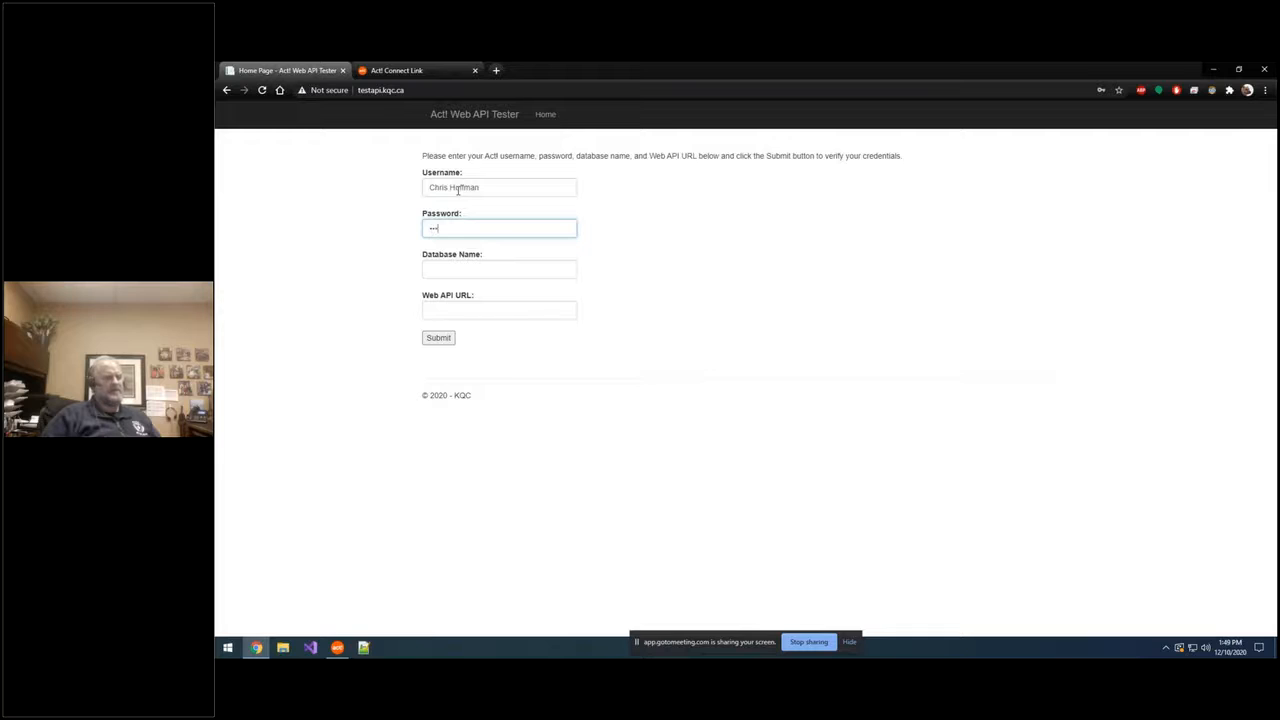
key("Tab")
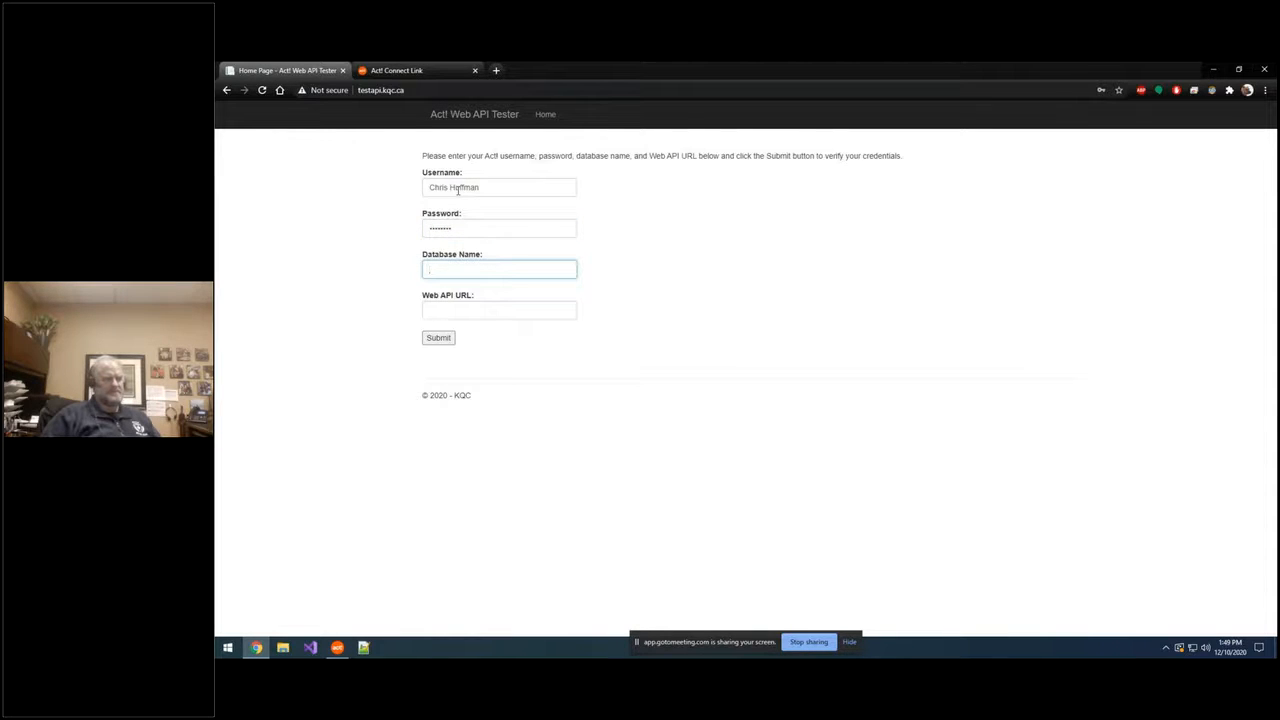
type("ACT2020")
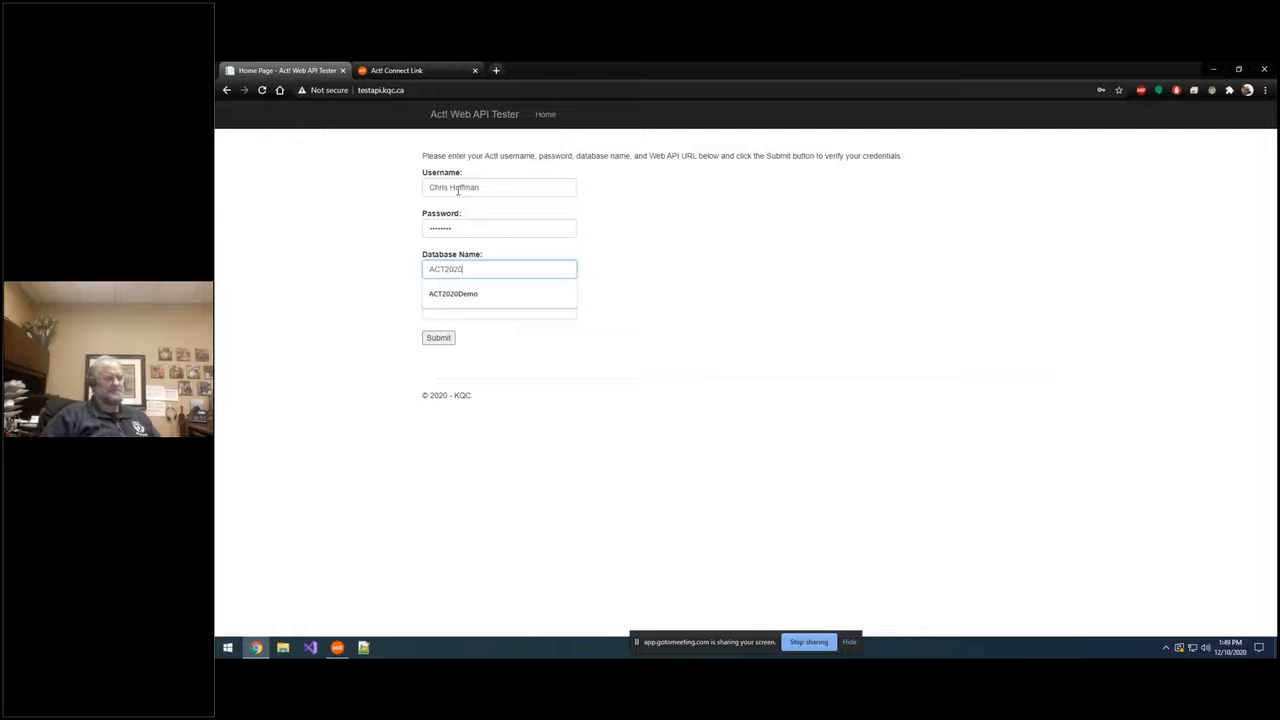
key("Down")
key("Return")
key("Tab")
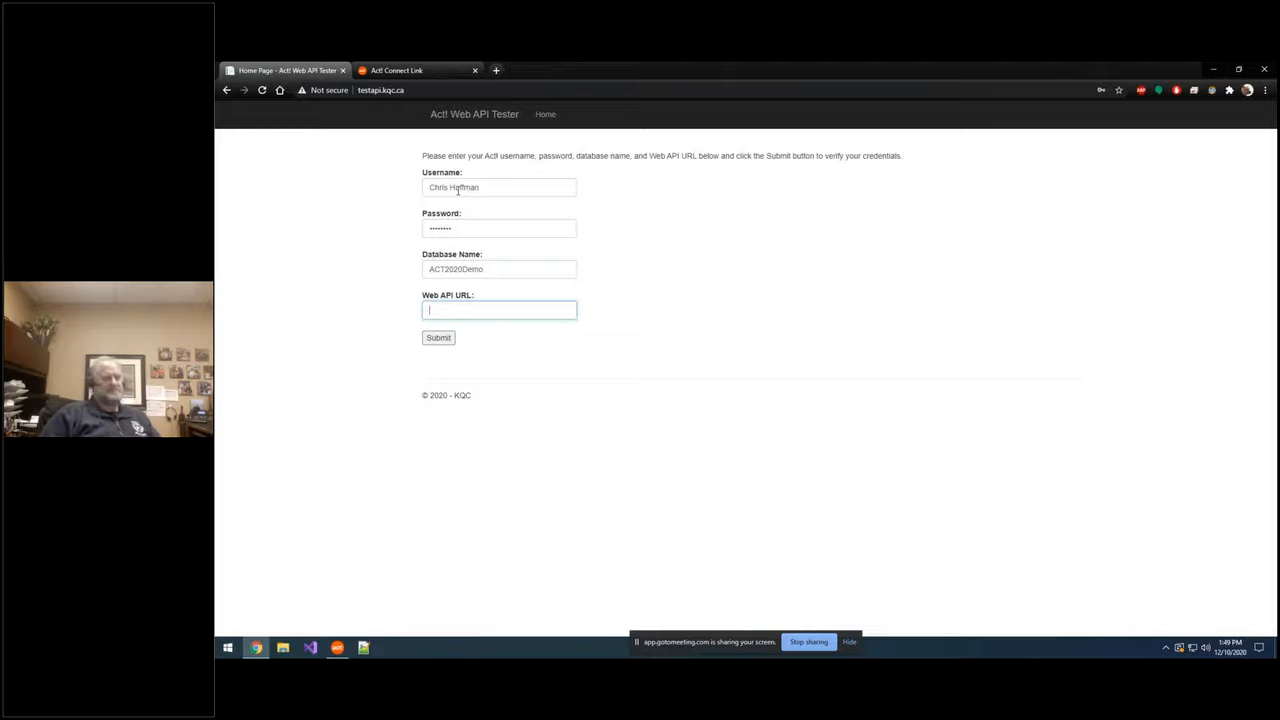
left_click(368, 309)
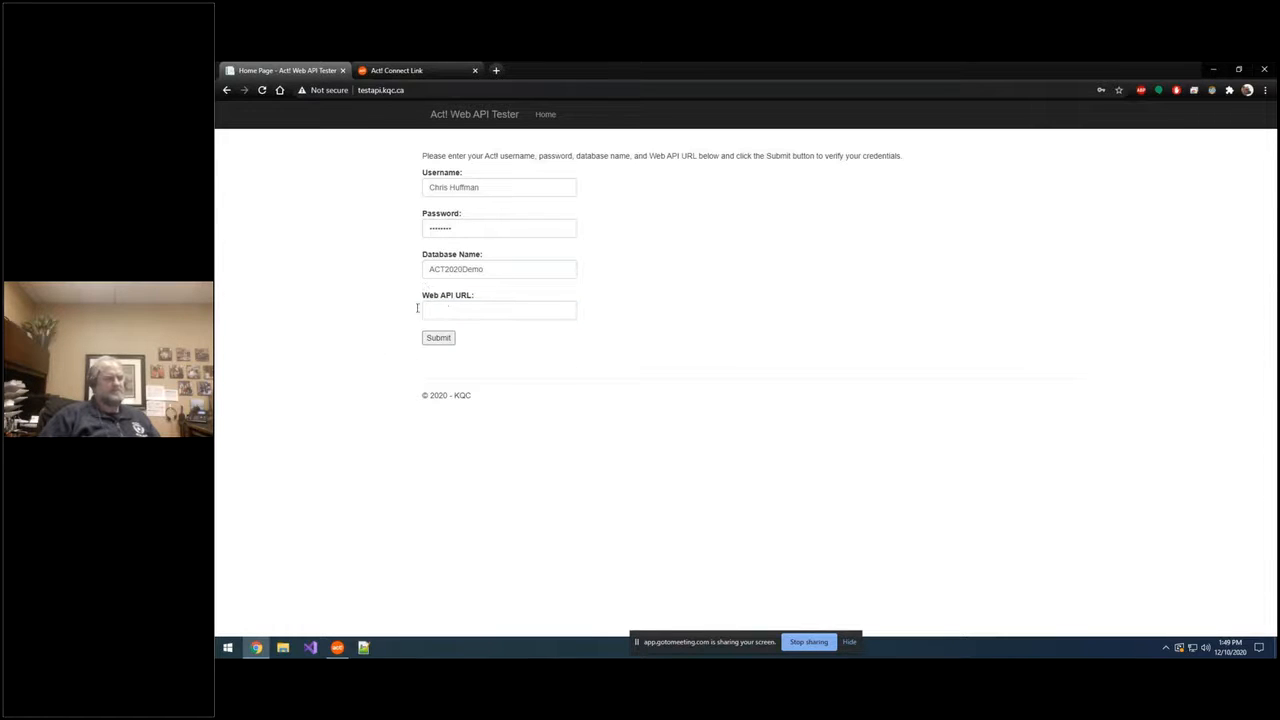
Step: From Act!'s Act! Connect page, follow the Step 2 'get it here' link to the Act! Connect Link page
left_click(337, 647)
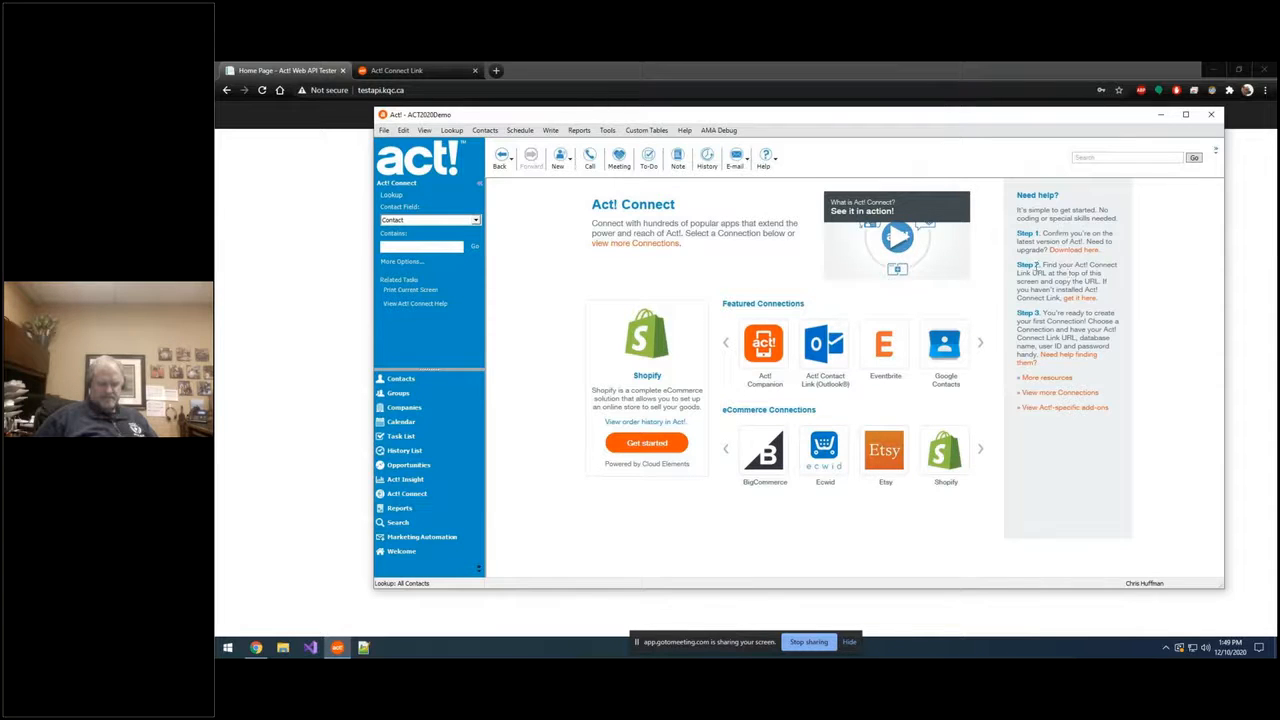
mouse_move(1043, 265)
left_mouse_down()
mouse_move(1074, 267)
mouse_move(1064, 275)
left_mouse_up()
left_click(1038, 284)
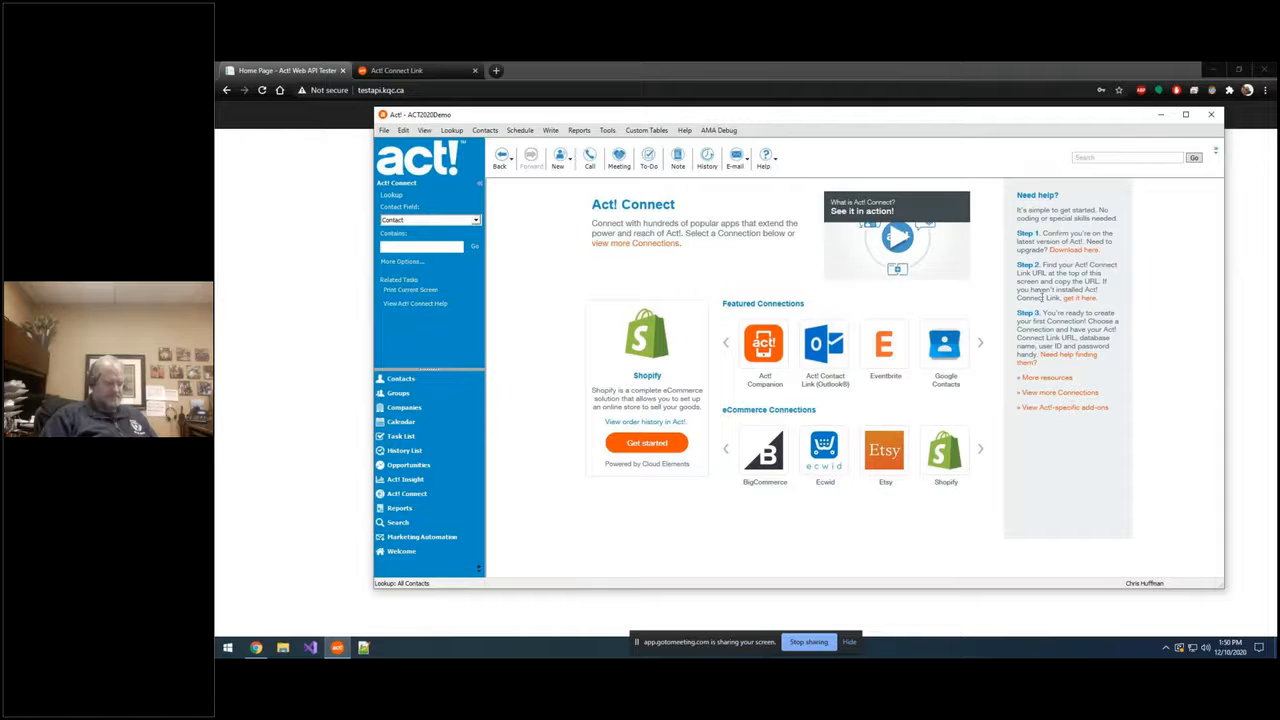
left_click(1060, 298)
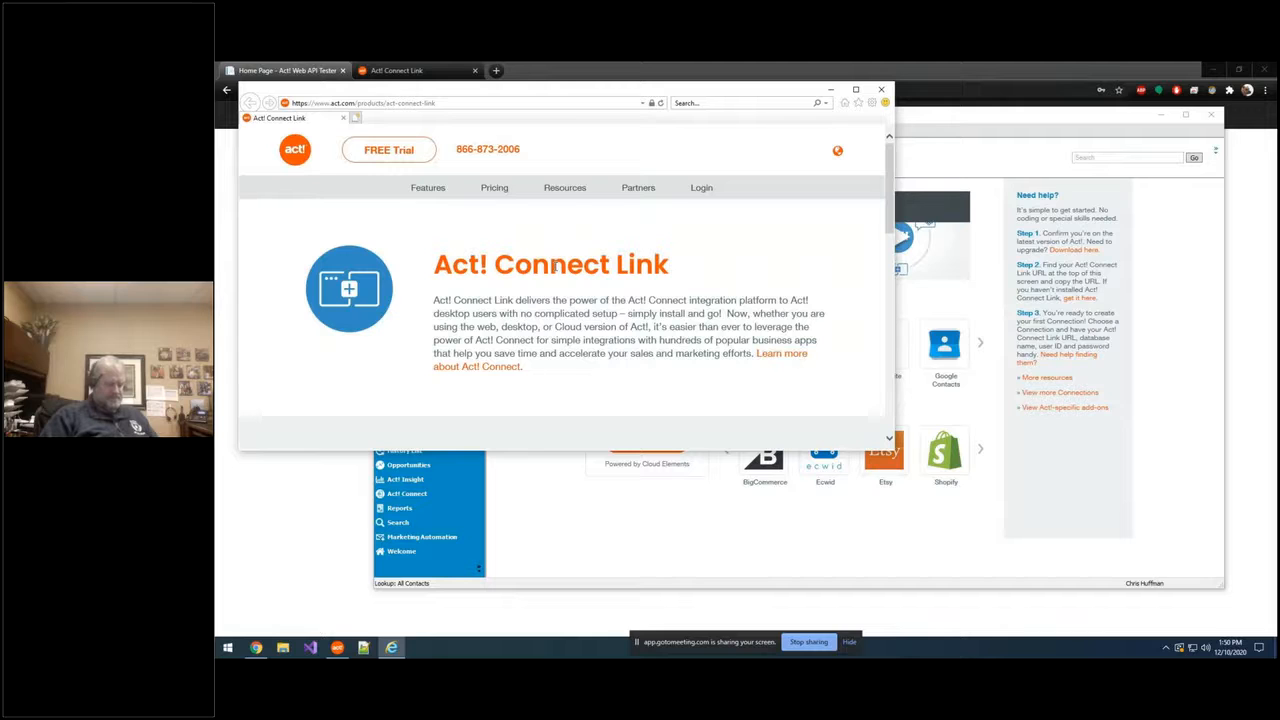
Step: Return to the Act! Connect Link product page in the browser
scroll(555, 266, "down", 5)
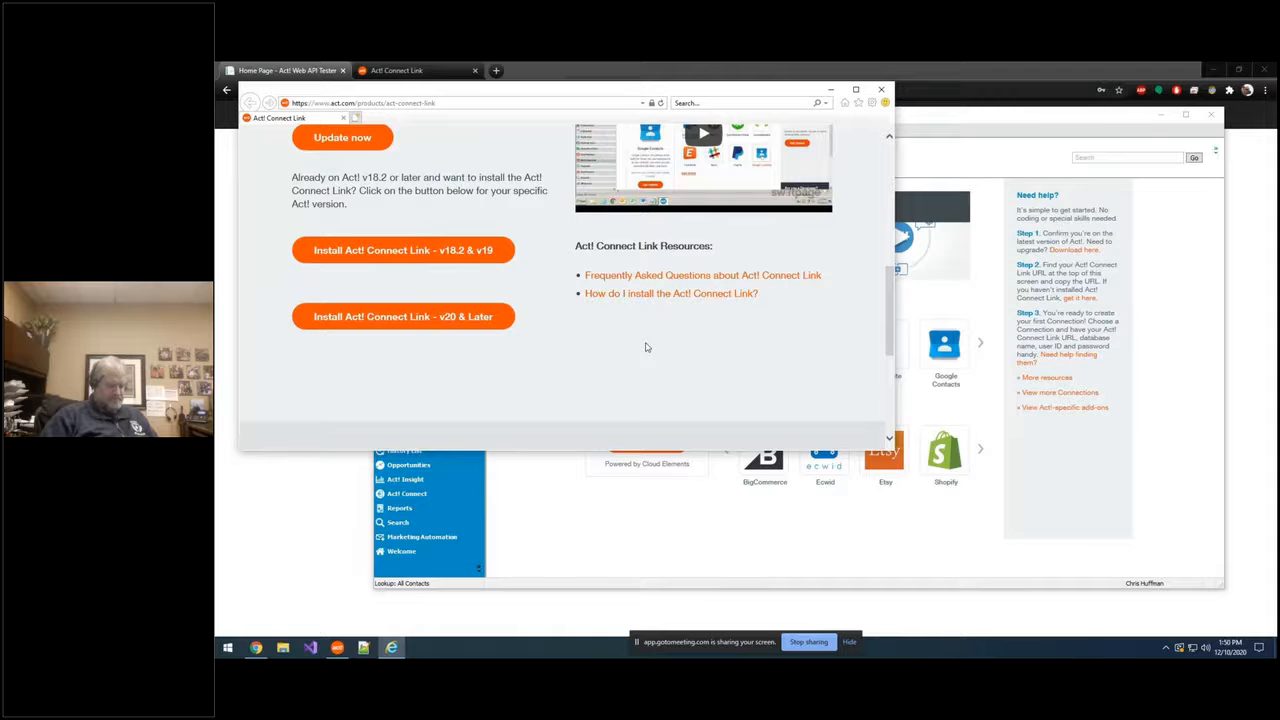
left_click(330, 487)
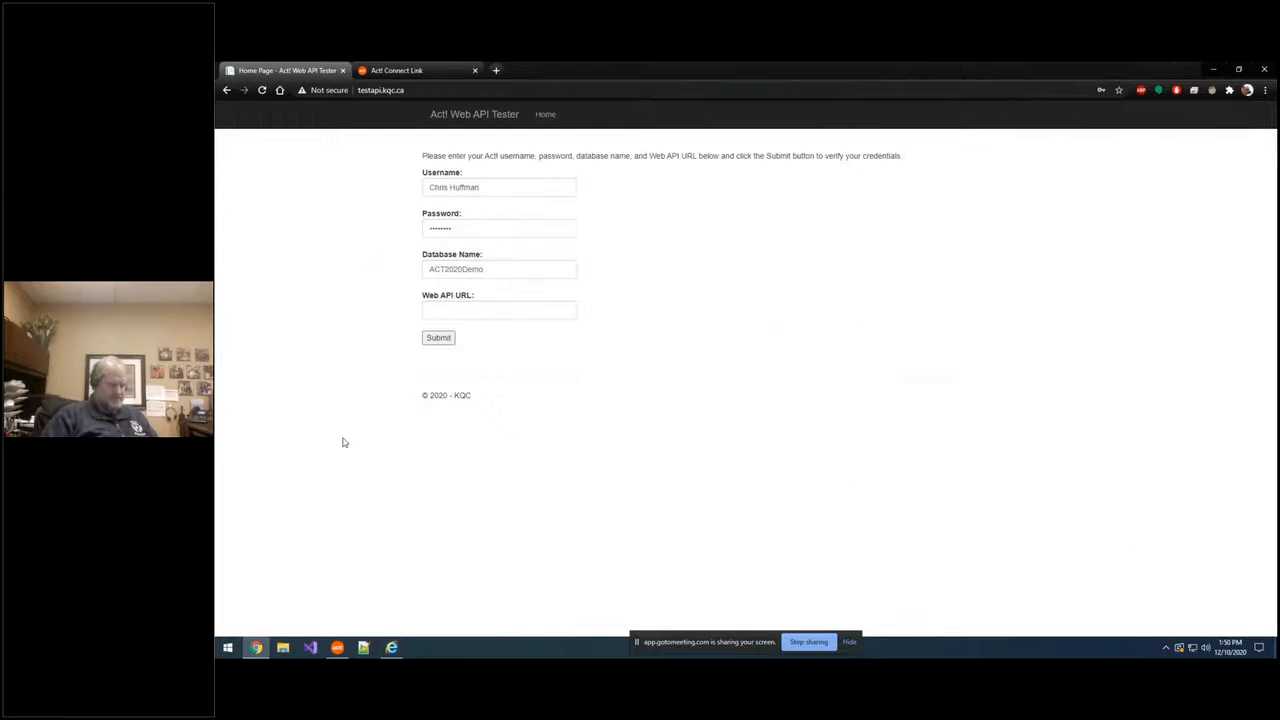
left_click(392, 68)
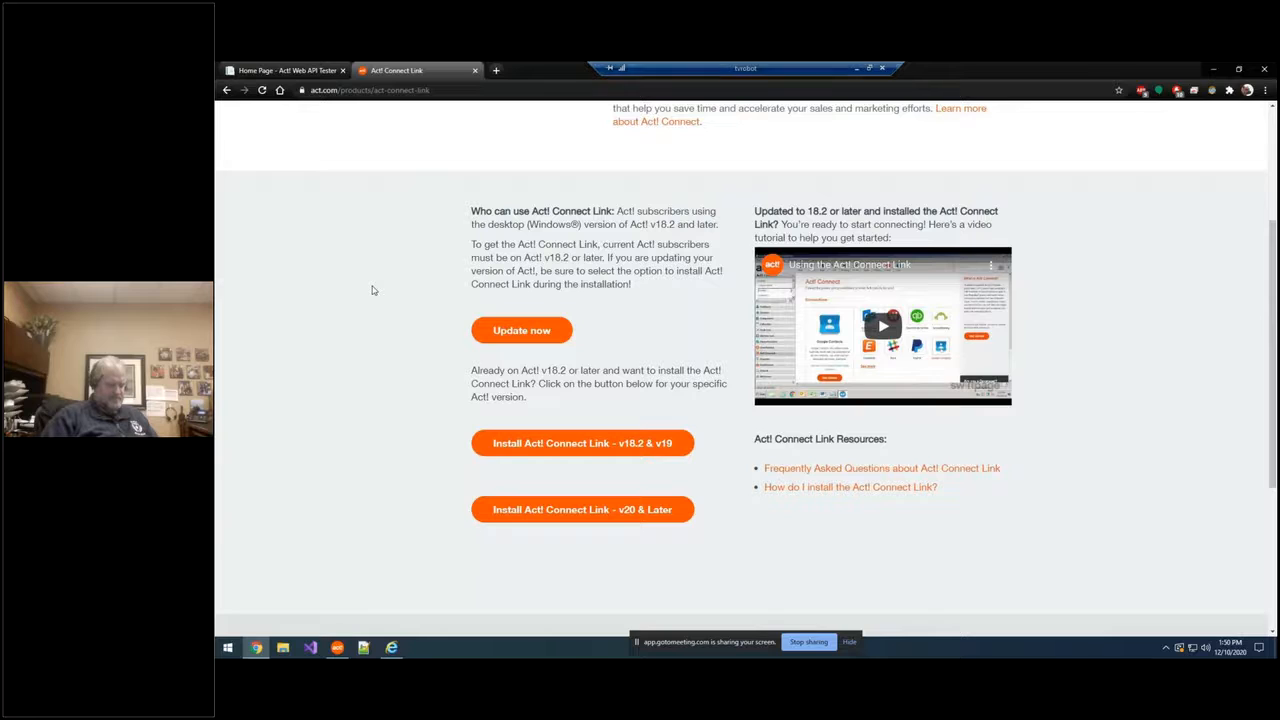
Step: Download the 'Install Act! Connect Link - v20 & Later' installer, then minimize the browser
left_click(593, 512)
left_click(593, 512)
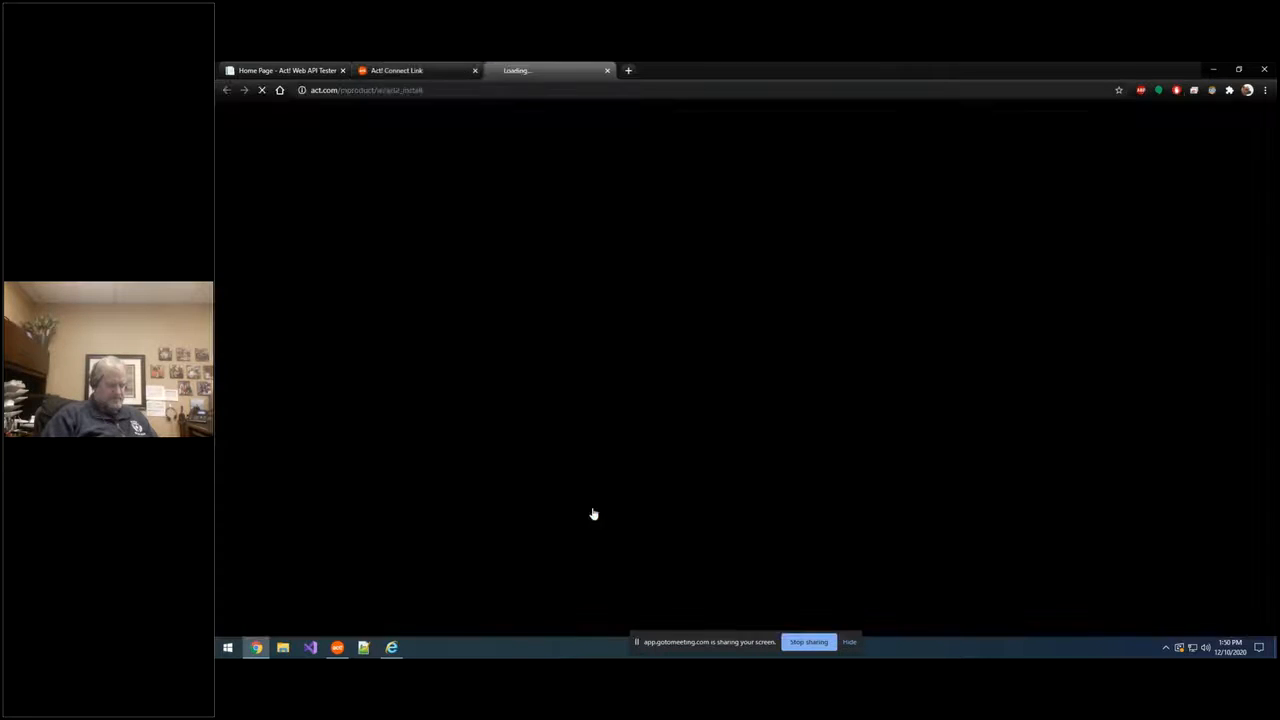
left_click(593, 511)
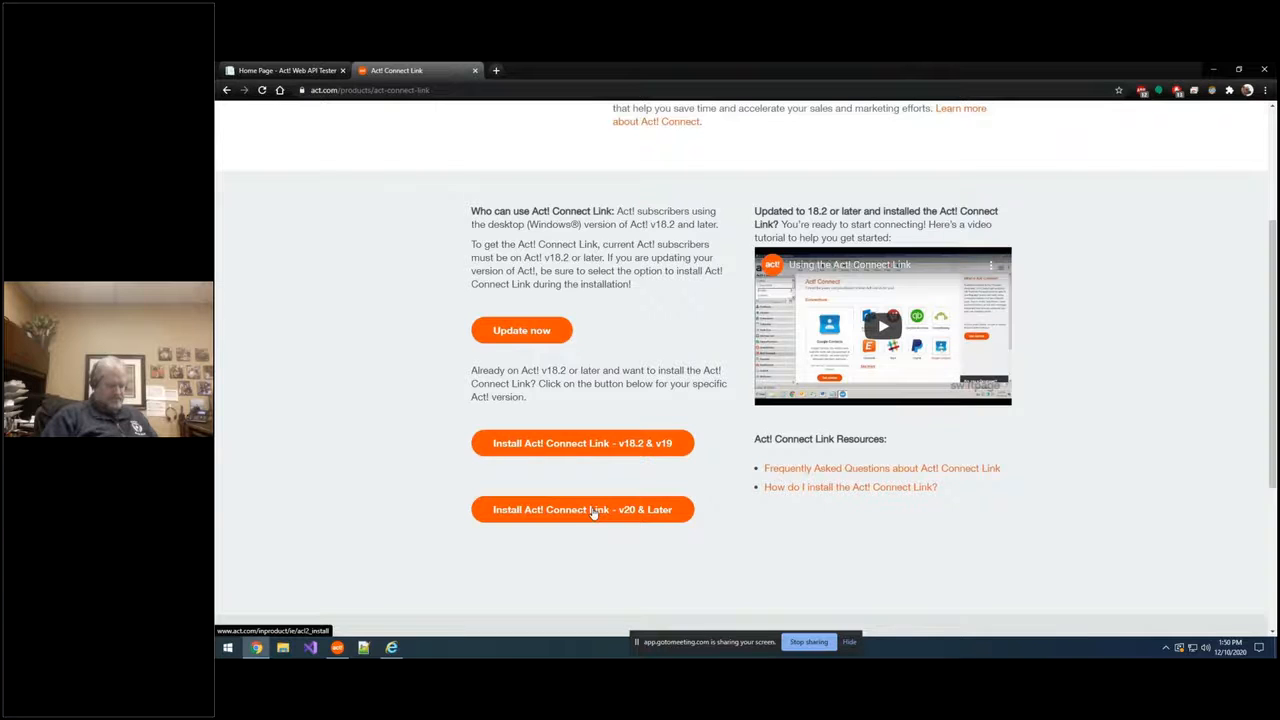
left_click(593, 512)
left_click(593, 512)
right_click(593, 512)
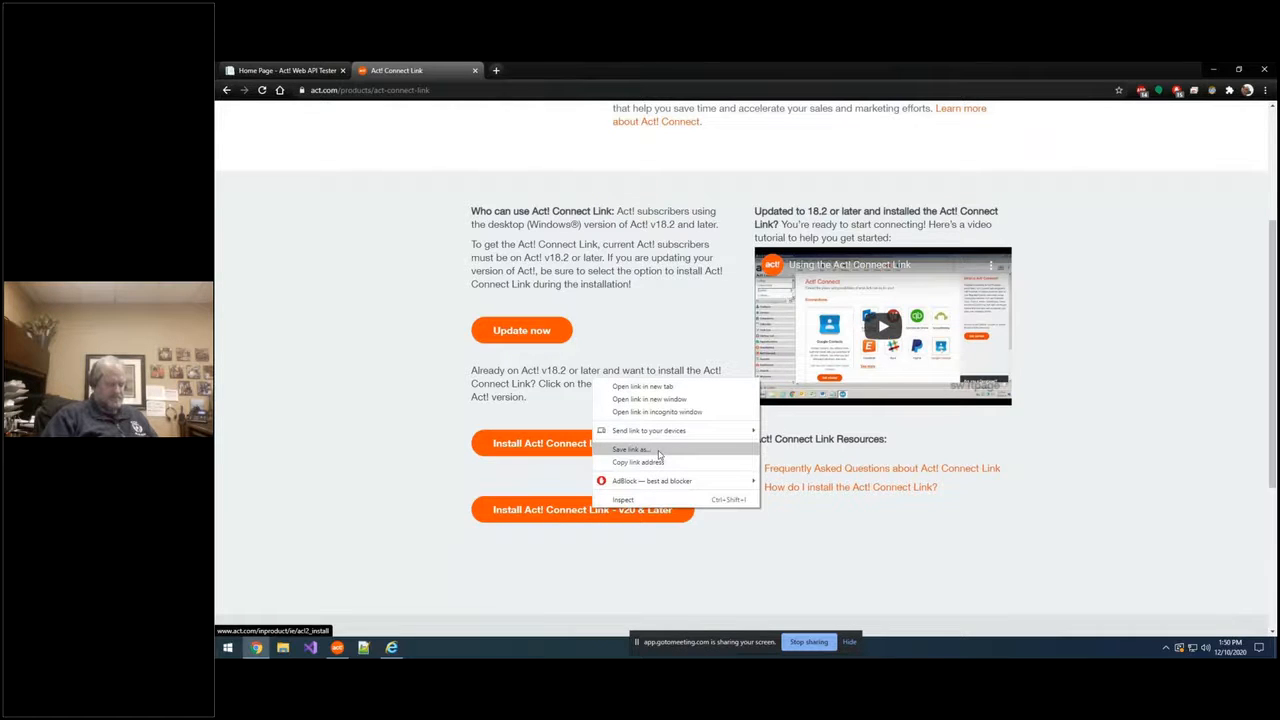
left_click(390, 452)
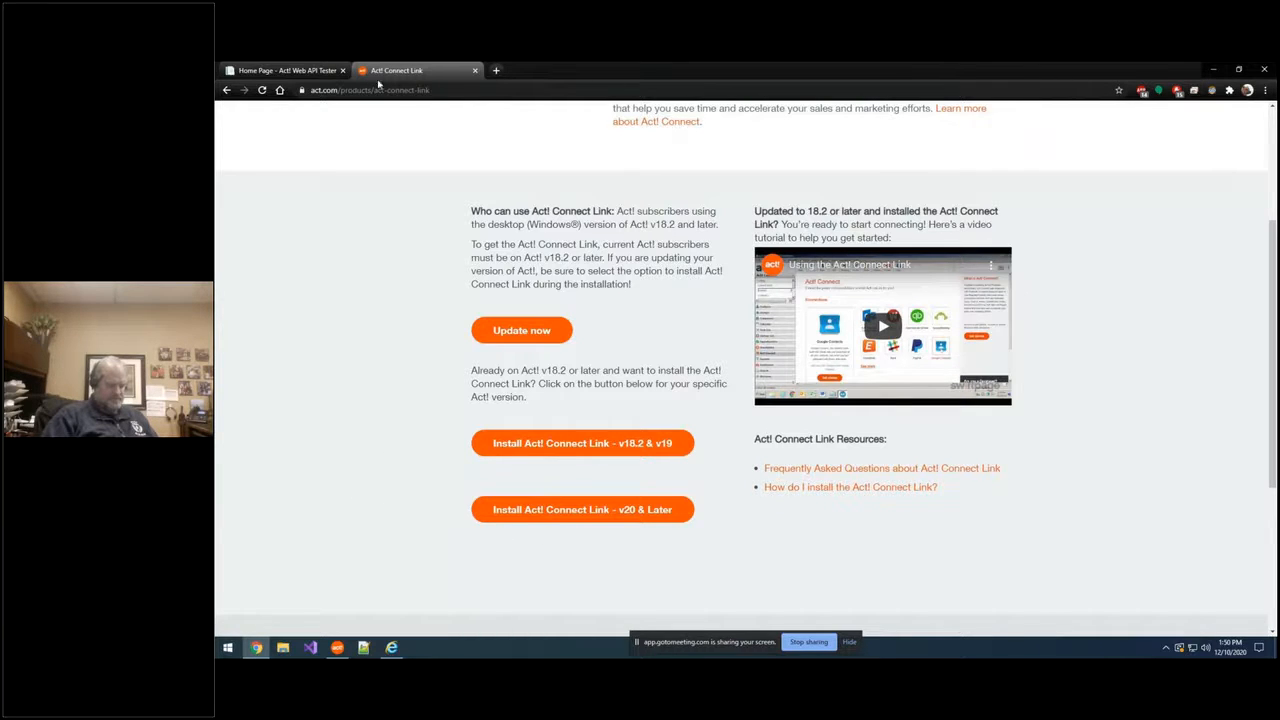
left_click(1213, 69)
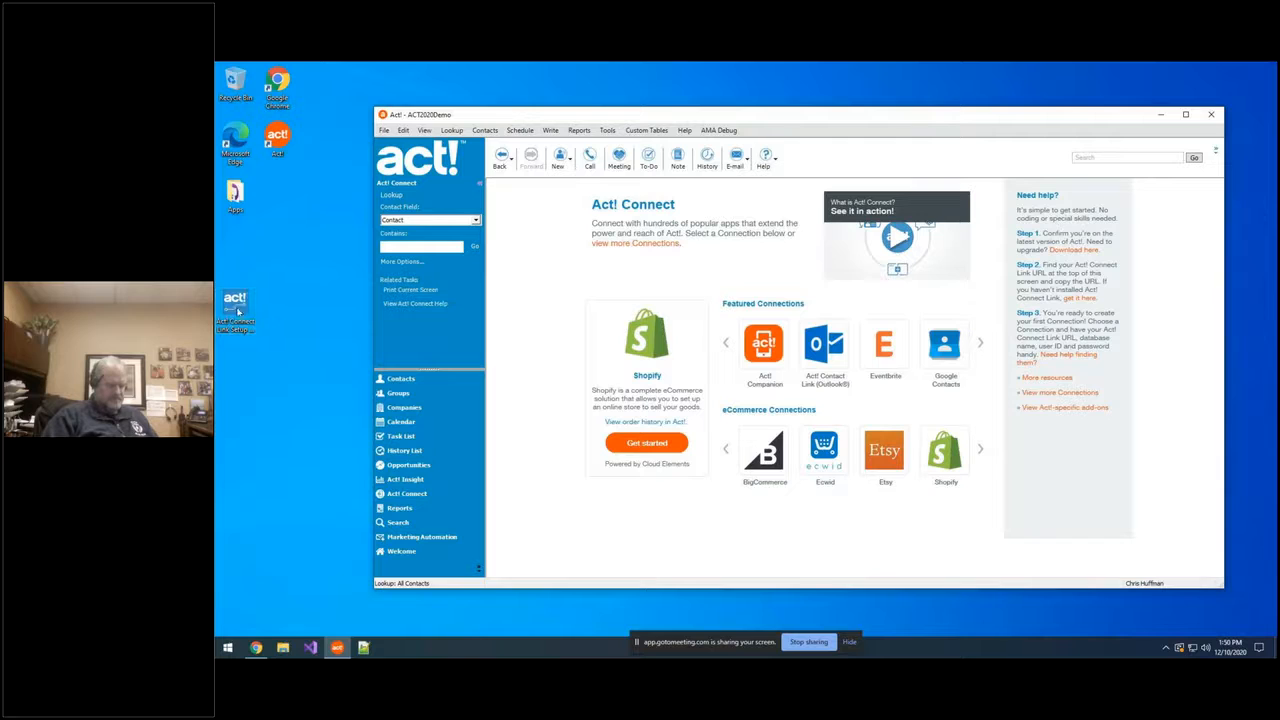
Step: Run the desktop Act! Connect Link Setup, accept the licence agreement, and install through to Finish
left_click(238, 308)
left_click_drag(238, 308, 281, 313)
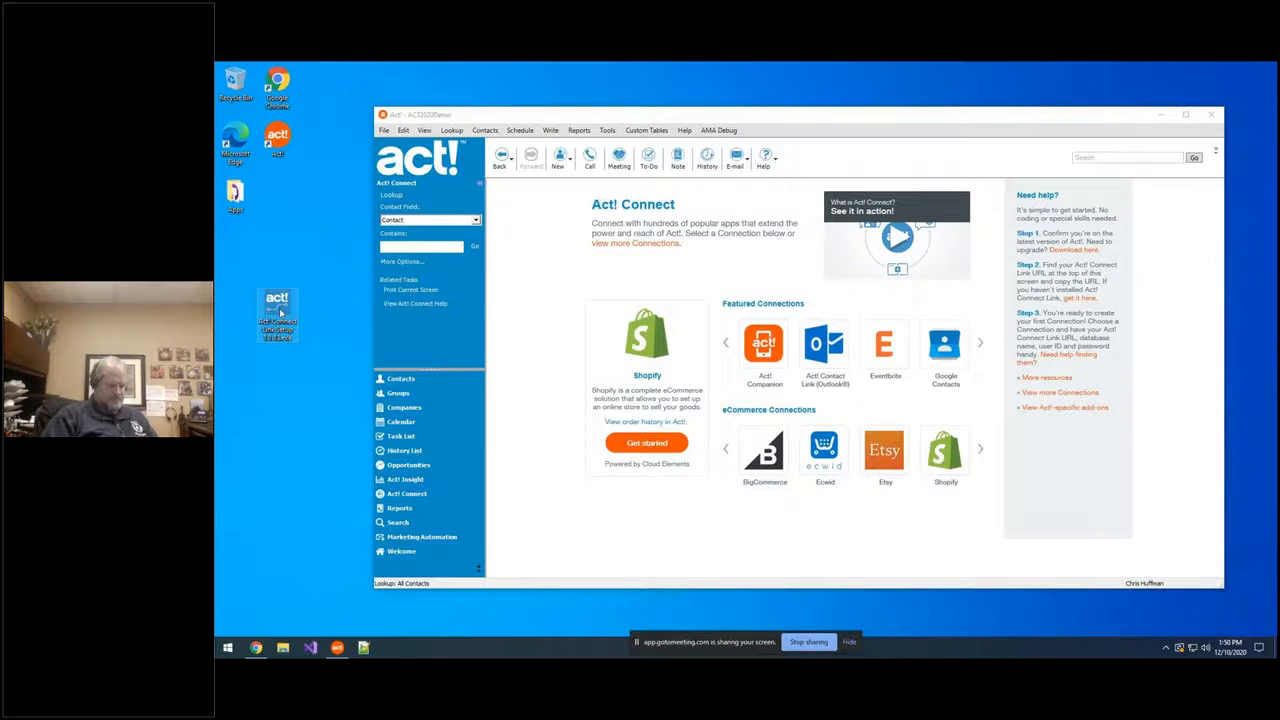
double_click(279, 308)
left_click(685, 416)
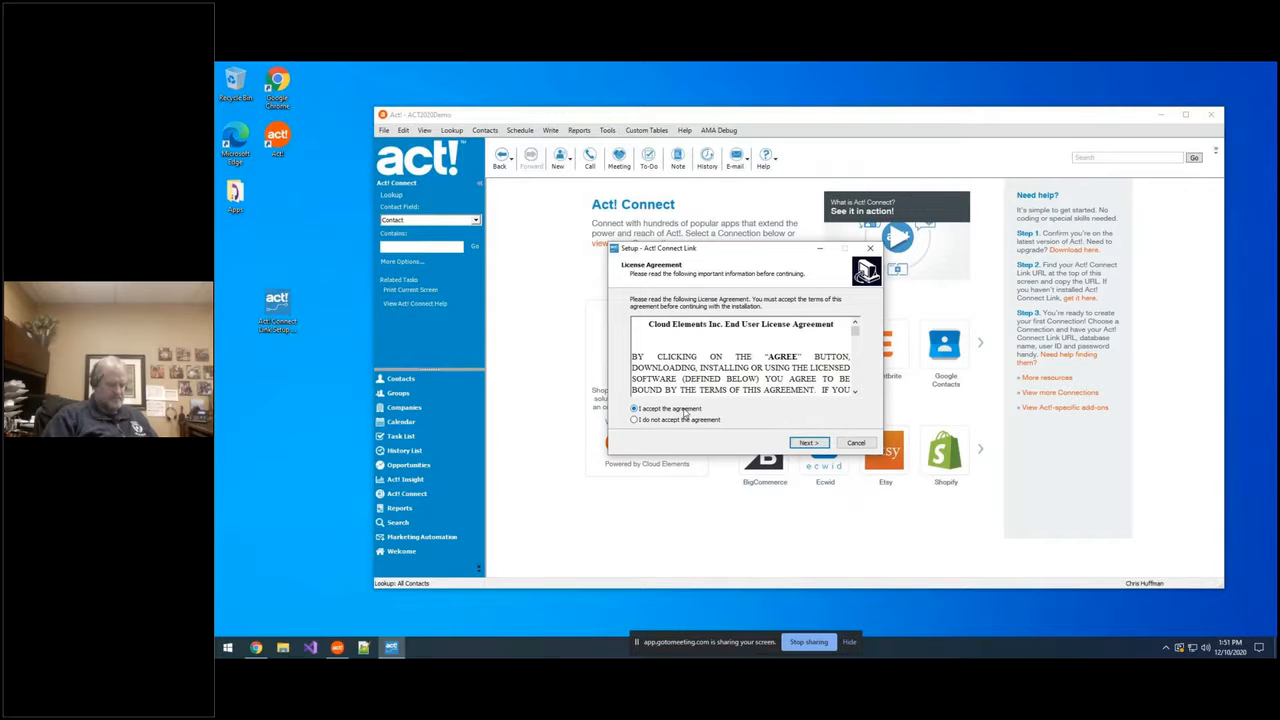
left_click(807, 443)
left_click(808, 443)
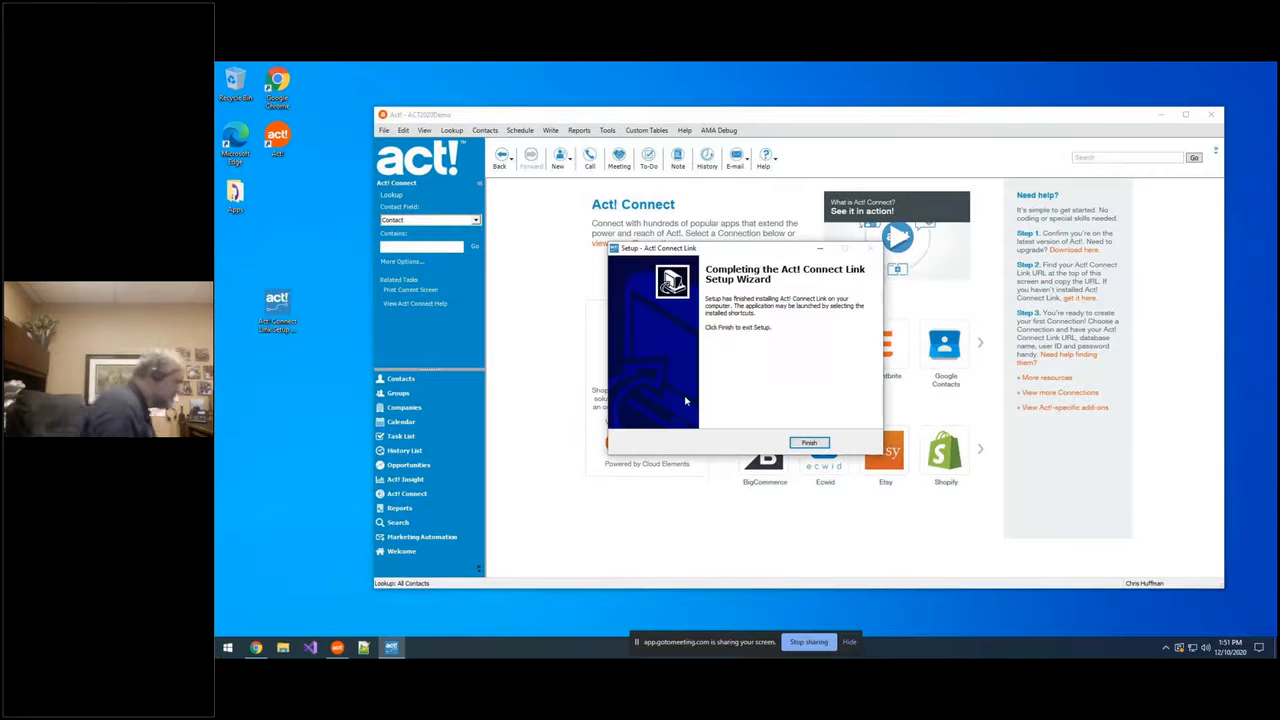
left_click(810, 443)
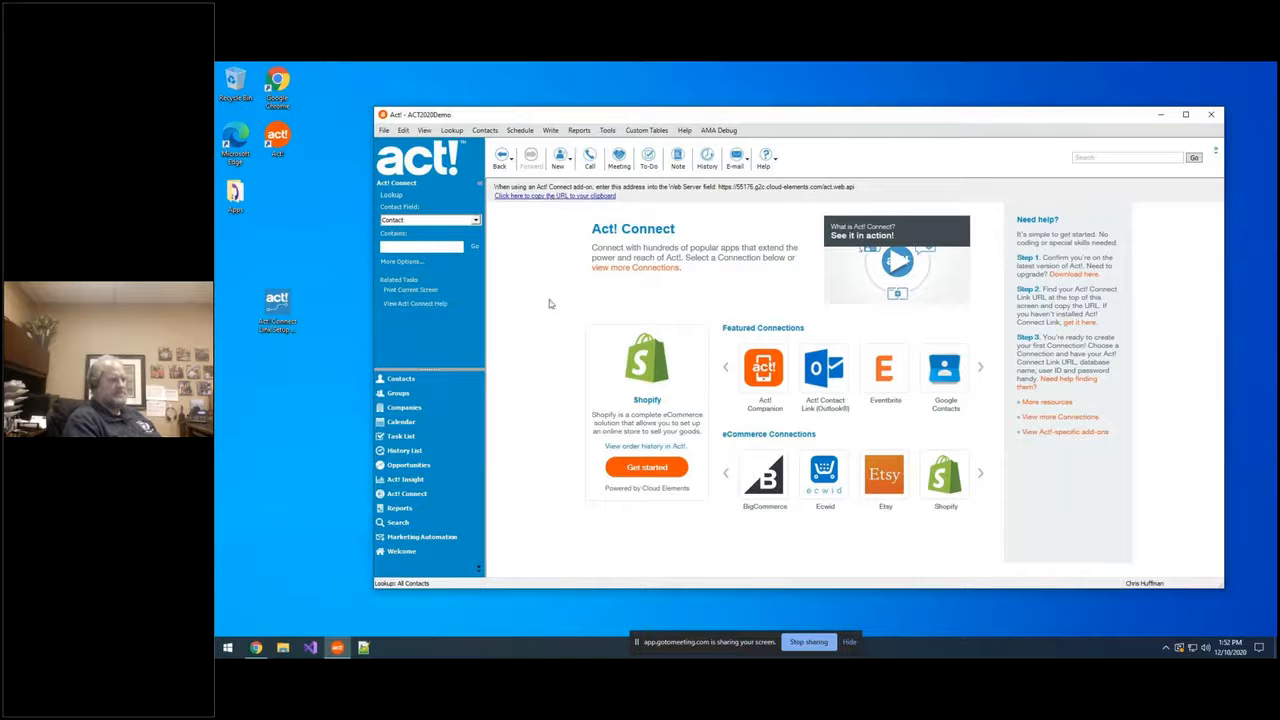
Step: Paste the Act! Connect Link address into the Web API URL field and submit the credentials
left_click(256, 648)
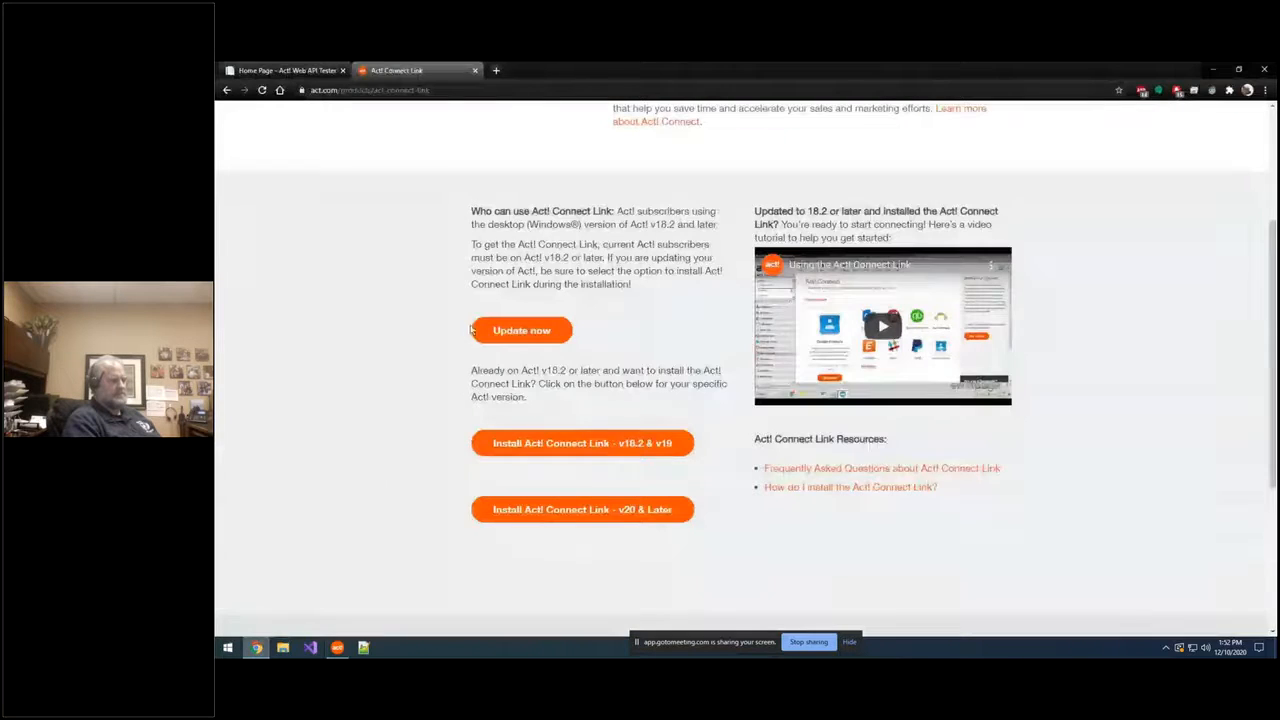
left_click(297, 72)
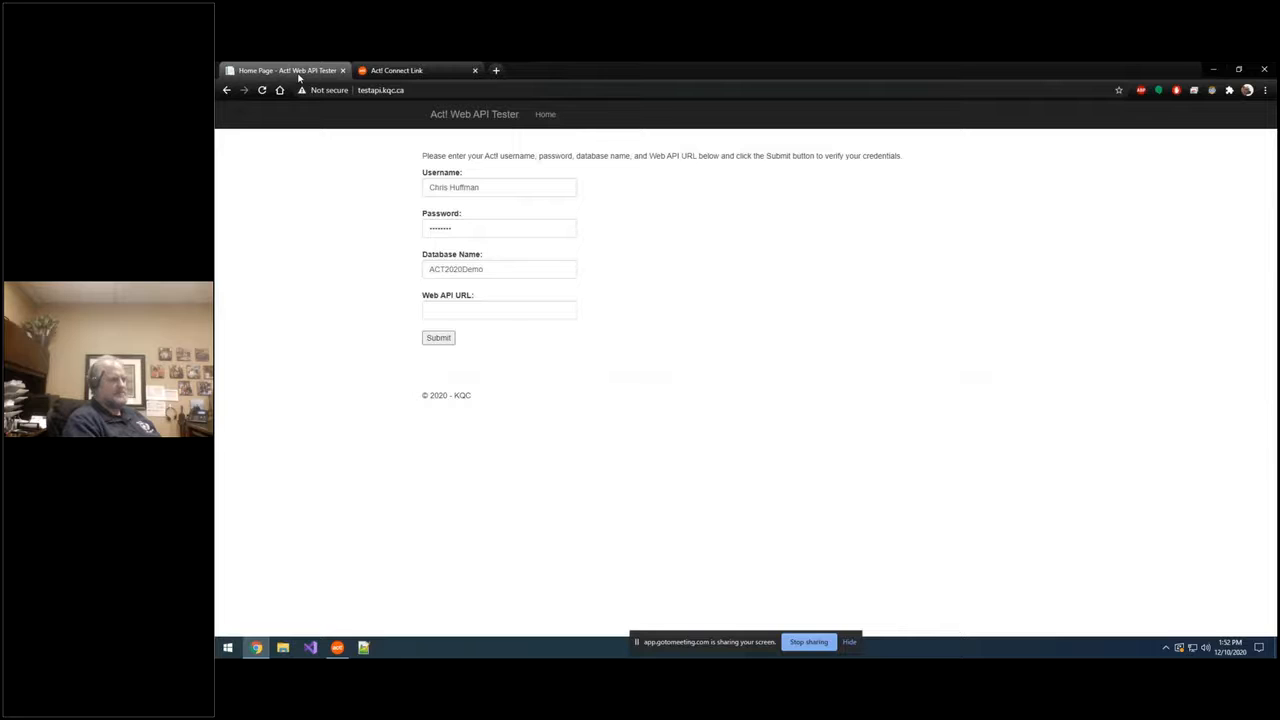
right_click(499, 311)
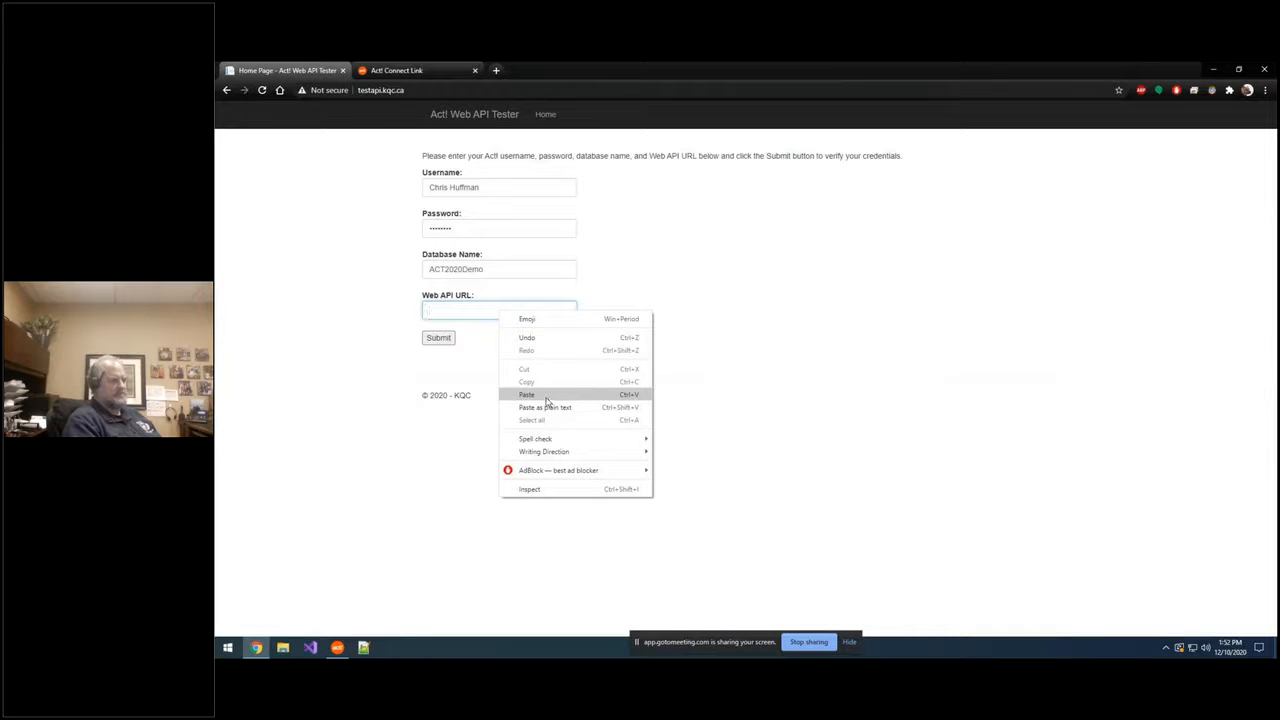
left_click(527, 395)
left_click(438, 340)
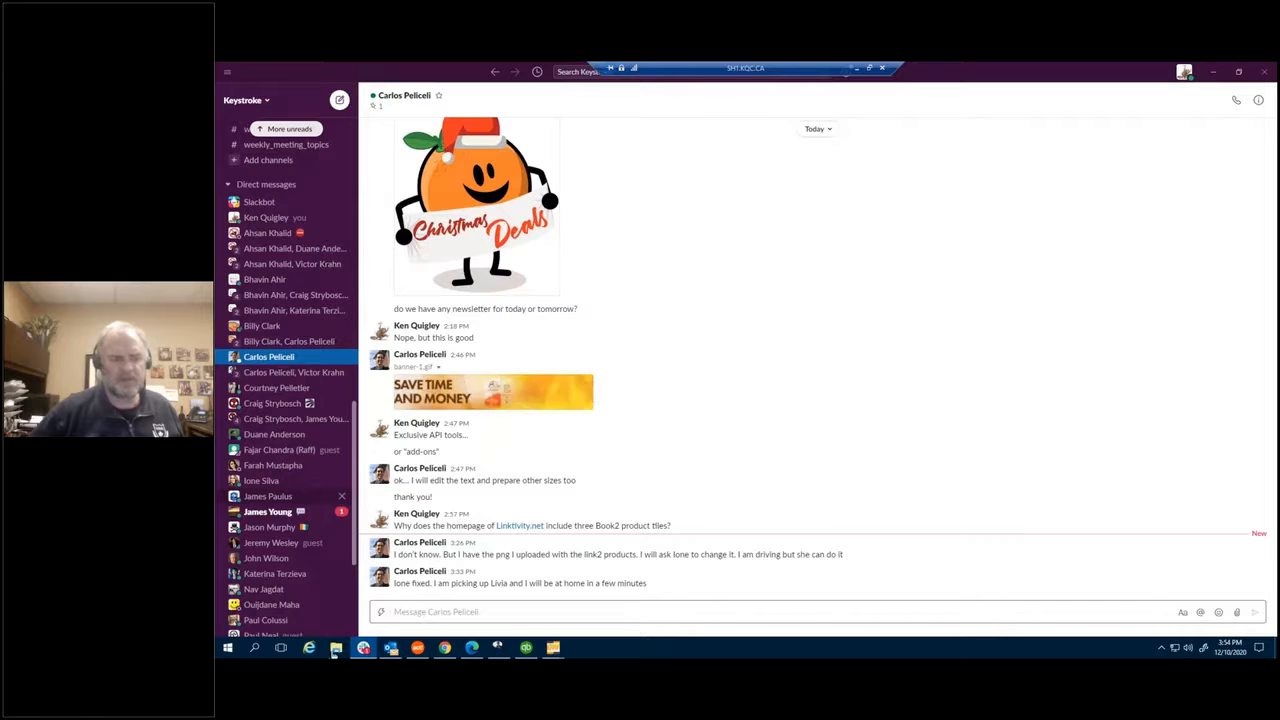
Step: In Edge, open keystroke.ca and go to the SaaS Compatible shop listing
left_click(468, 650)
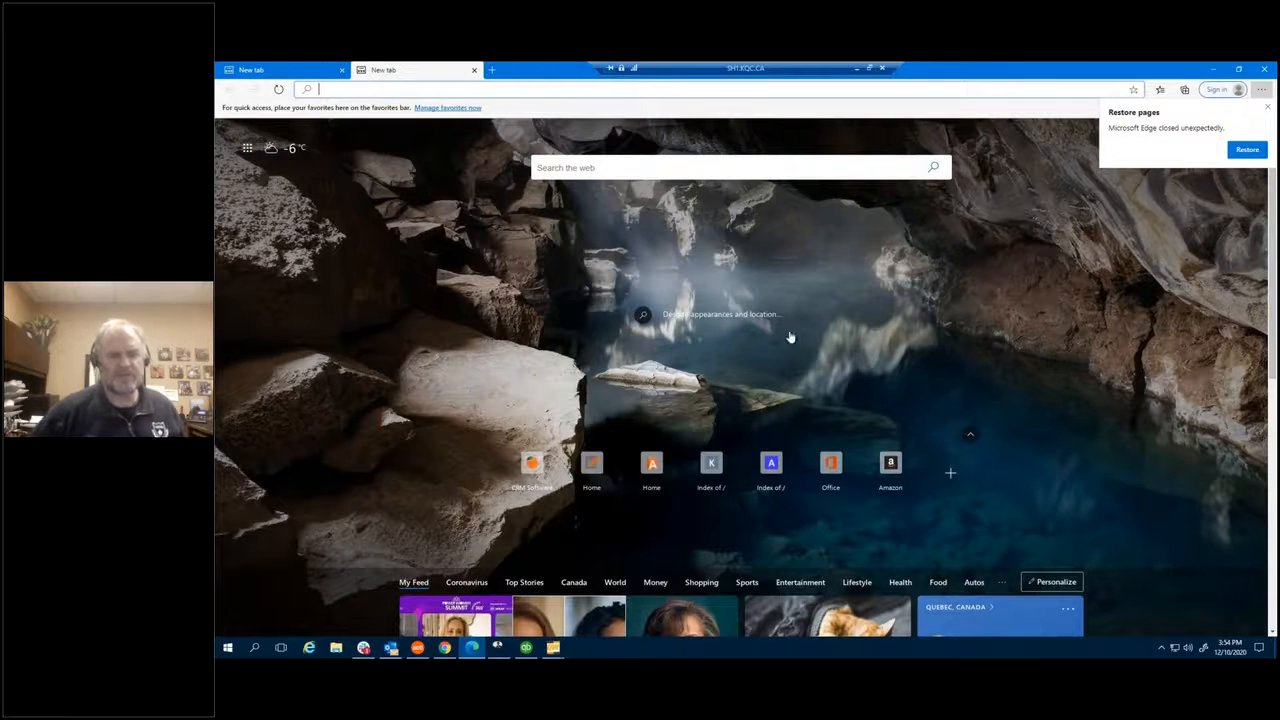
left_click(532, 466)
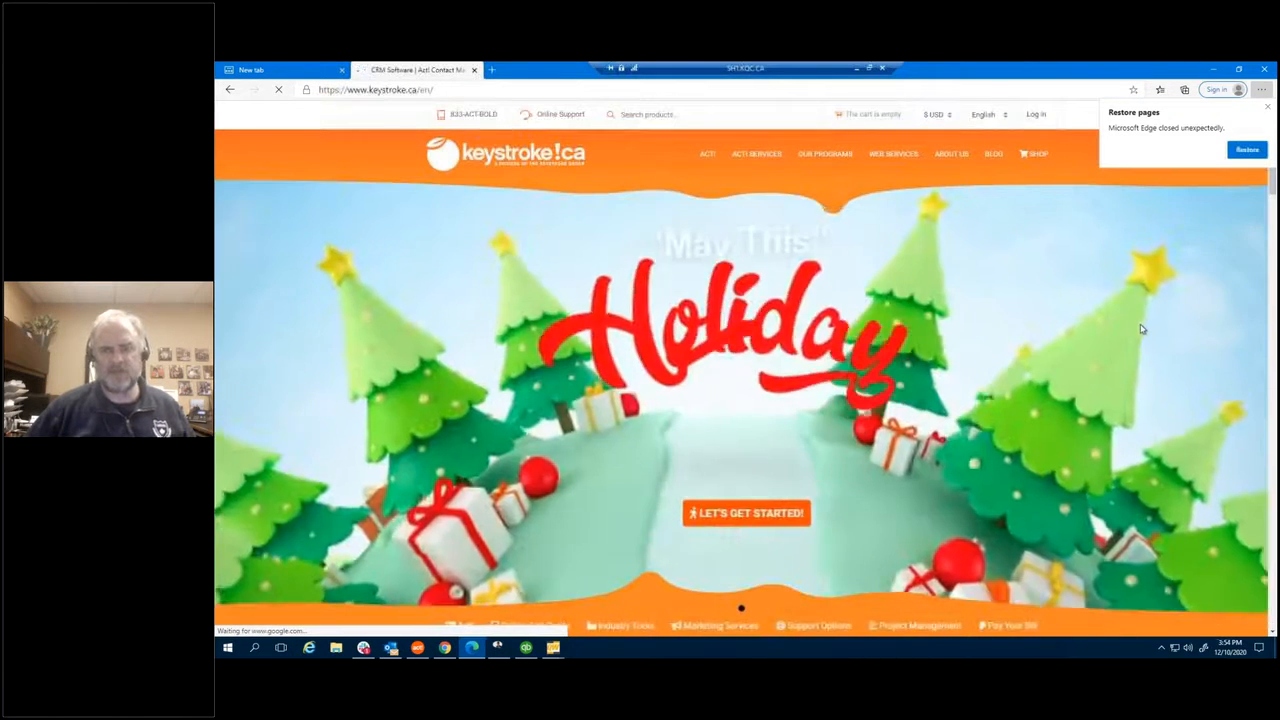
scroll(1142, 327, "down", 6)
scroll(1141, 367, "down", 3)
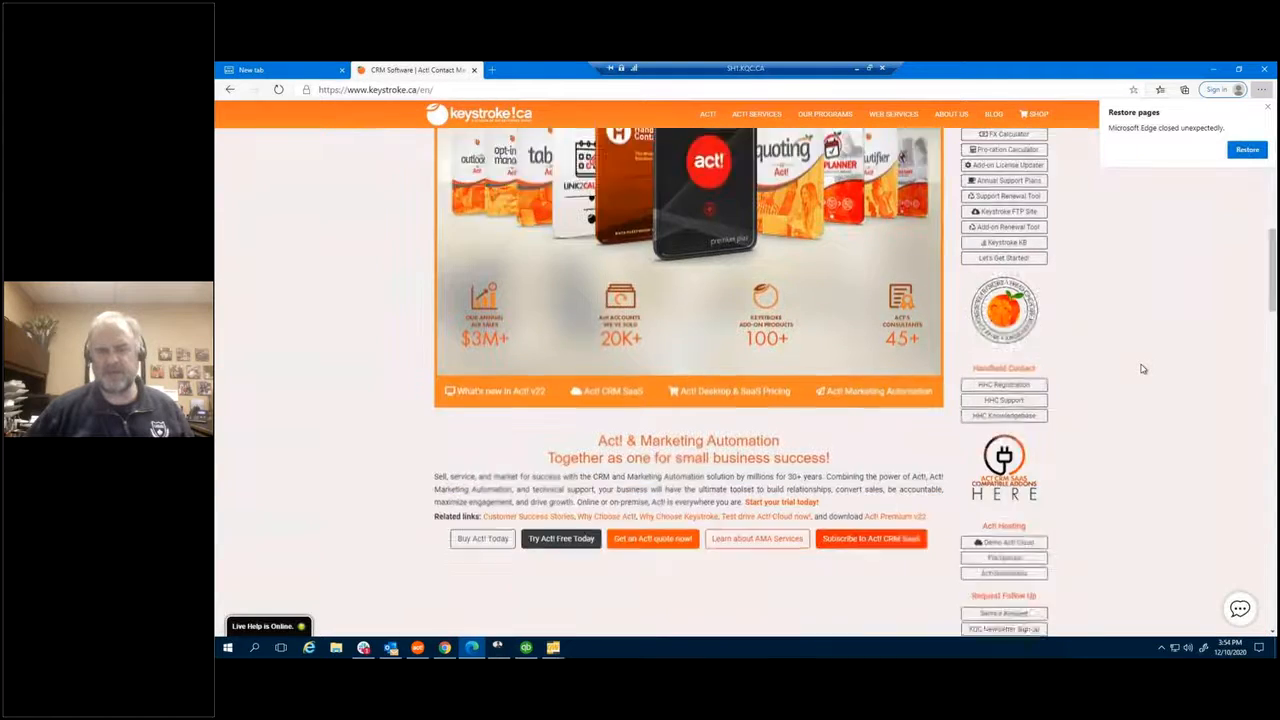
left_click(1005, 382)
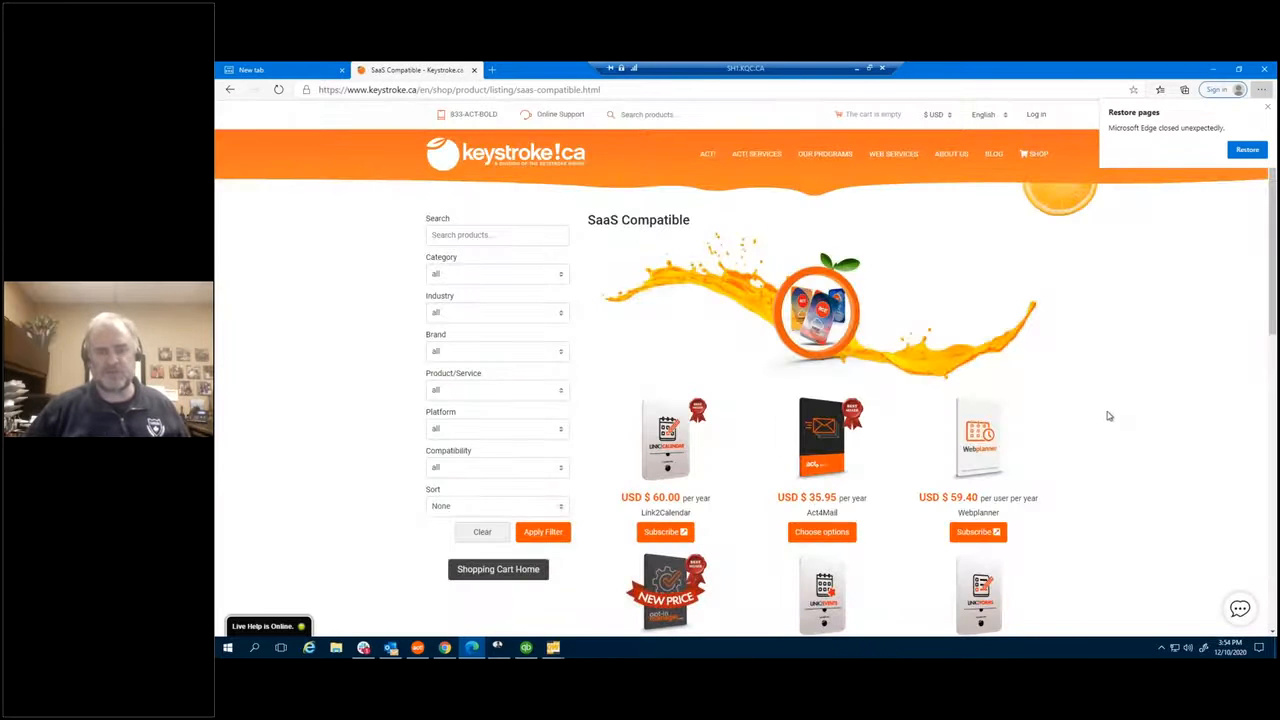
Step: Scroll through the eight SaaS products, from Link2Calendar at USD $60.00 to Act! CRM SaaS
scroll(1109, 414, "down", 2)
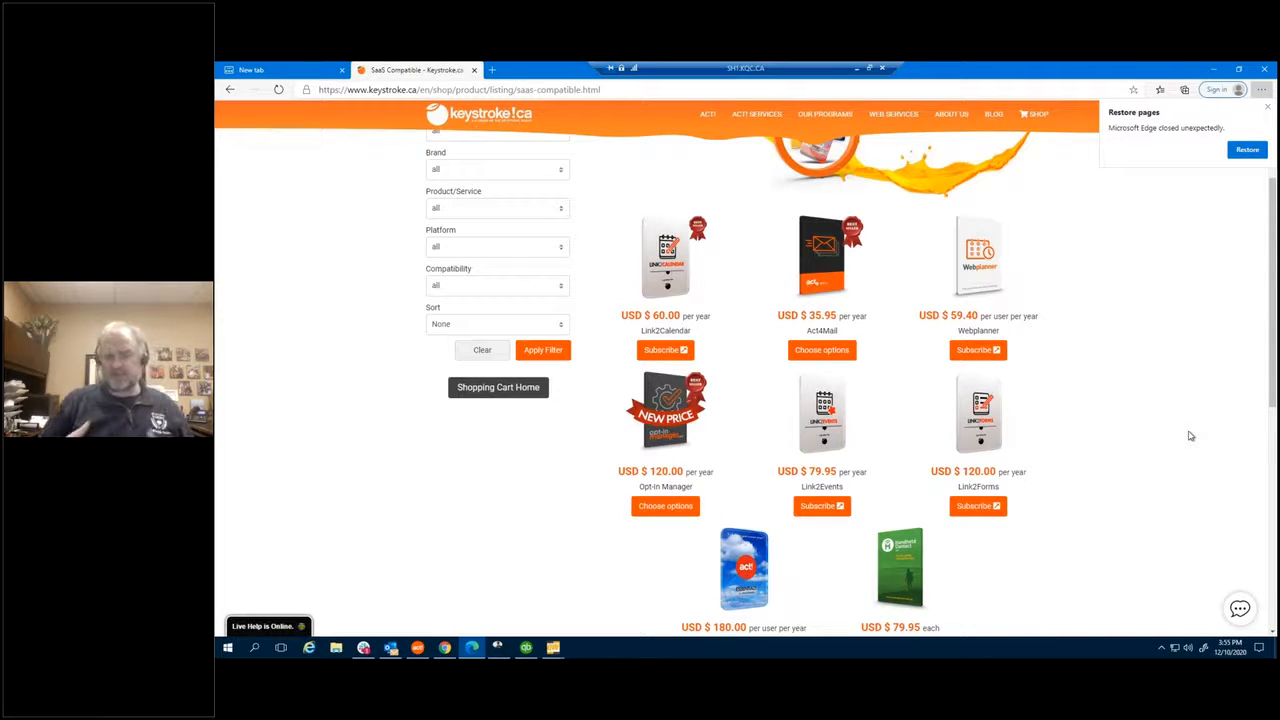
scroll(1146, 431, "down", 3)
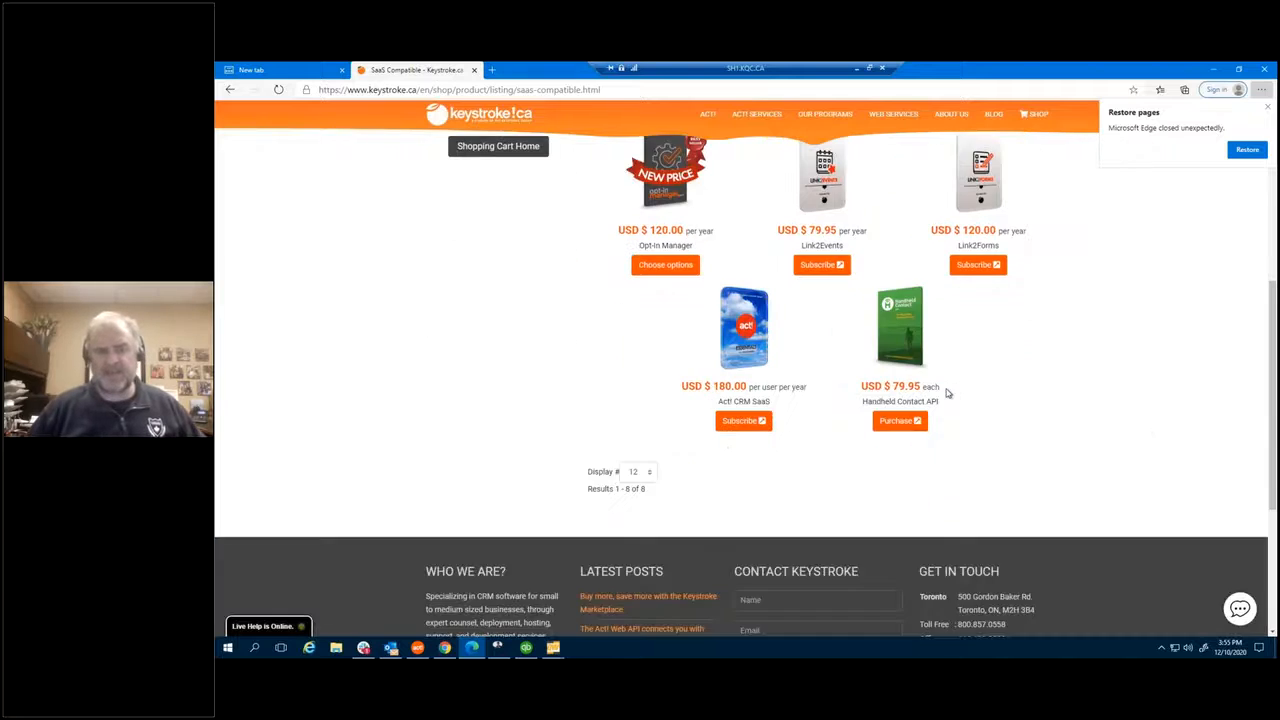
scroll(916, 388, "up", 1)
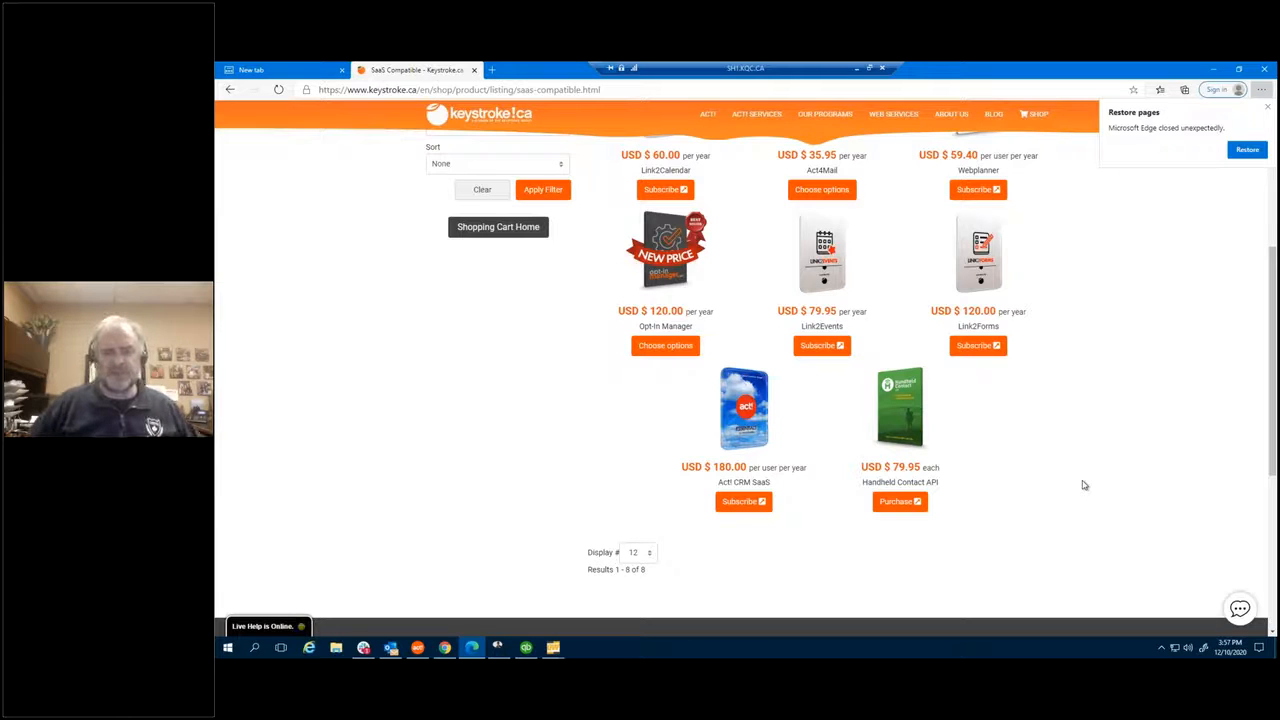
scroll(1085, 480, "up", 1)
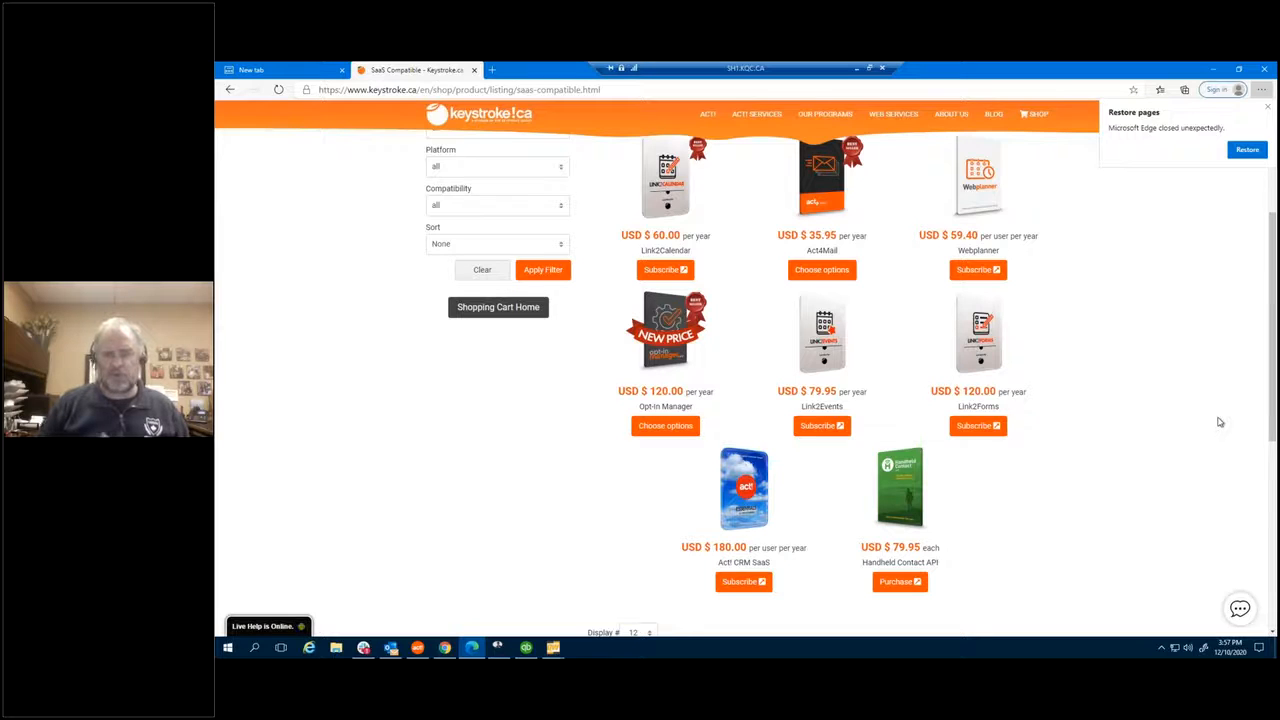
Step: From the keystroke.ca home page, open Free Training Videos and scroll to the Keystroke Success Training Videos list
left_click(455, 118)
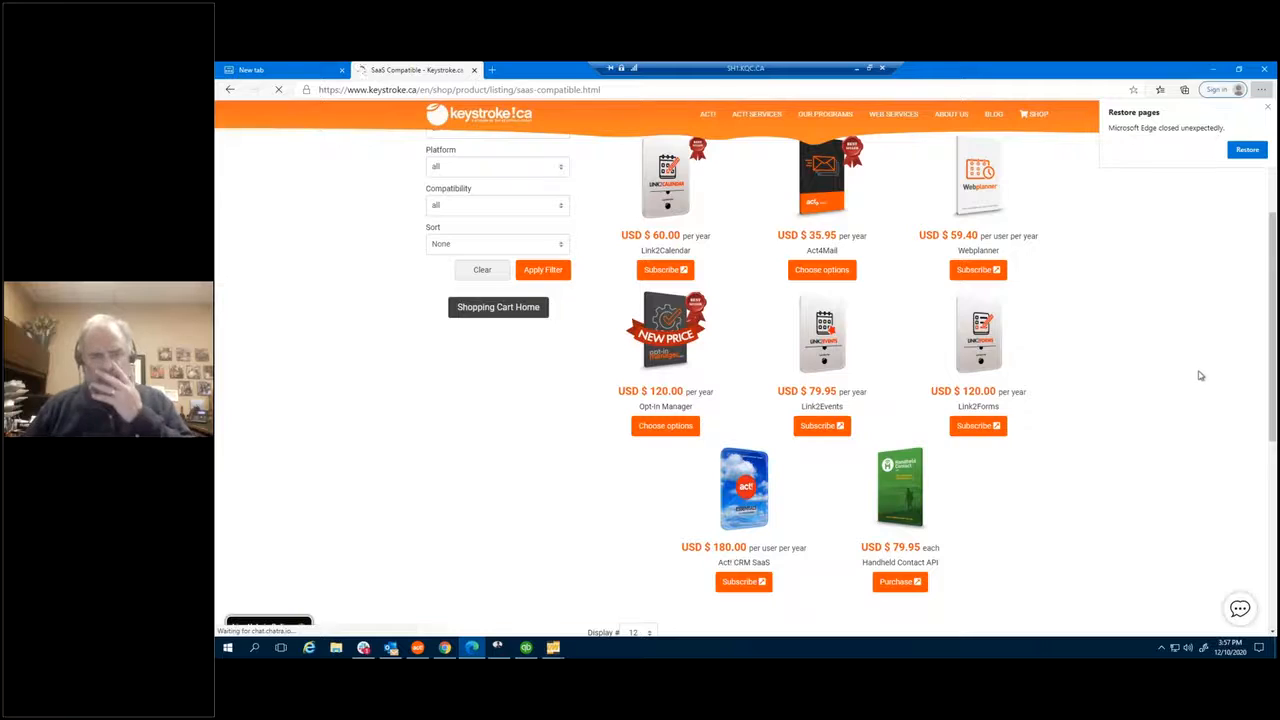
scroll(1197, 381, "down", 10)
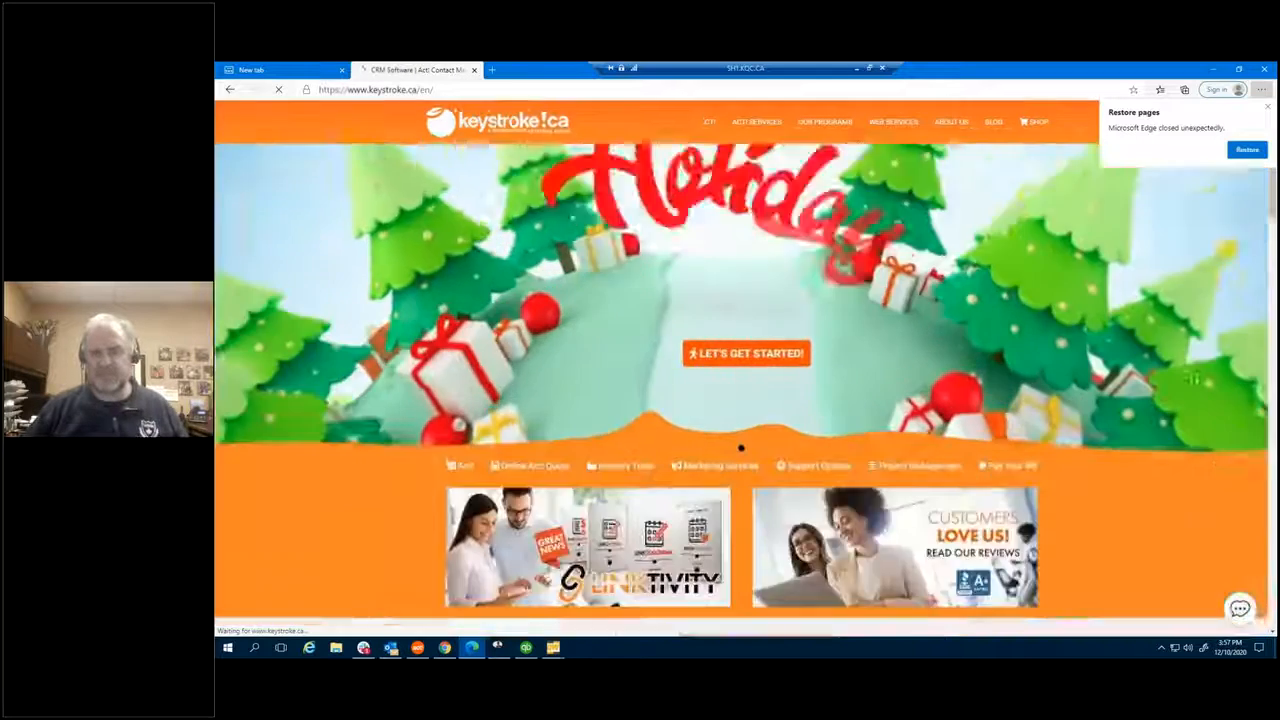
scroll(1197, 381, "down", 8)
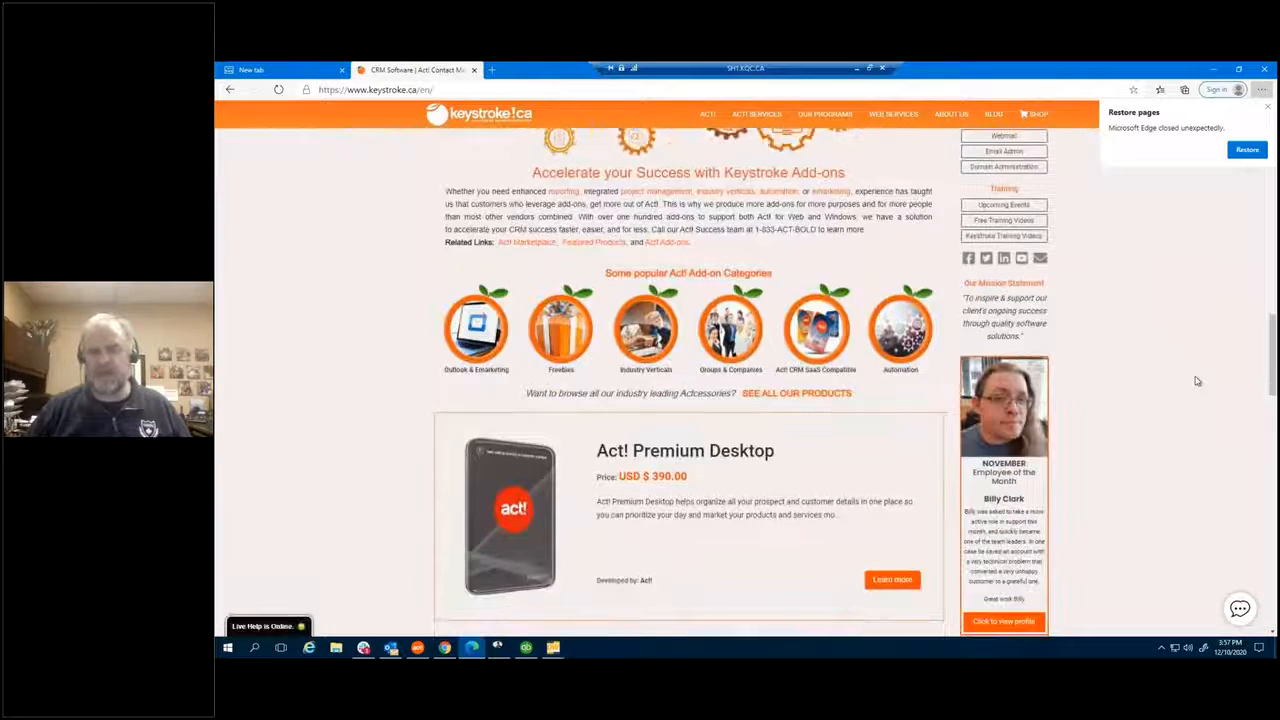
left_click(990, 261)
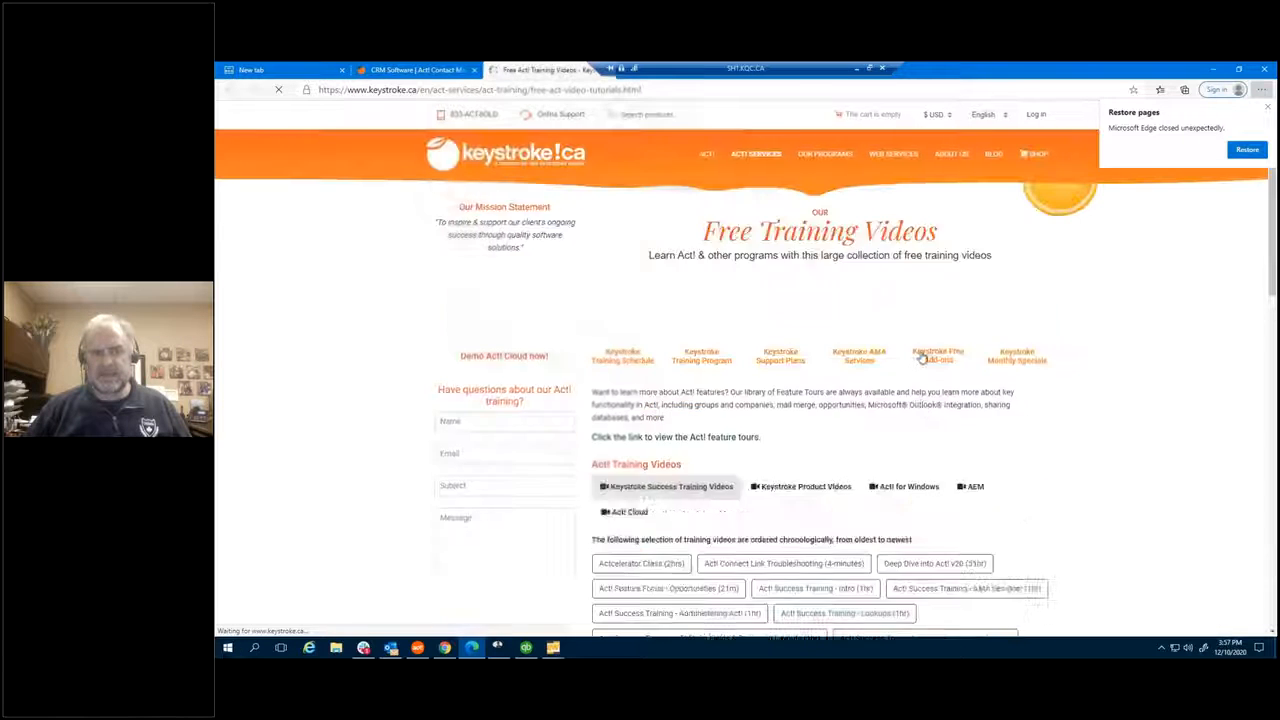
scroll(1061, 393, "down", 5)
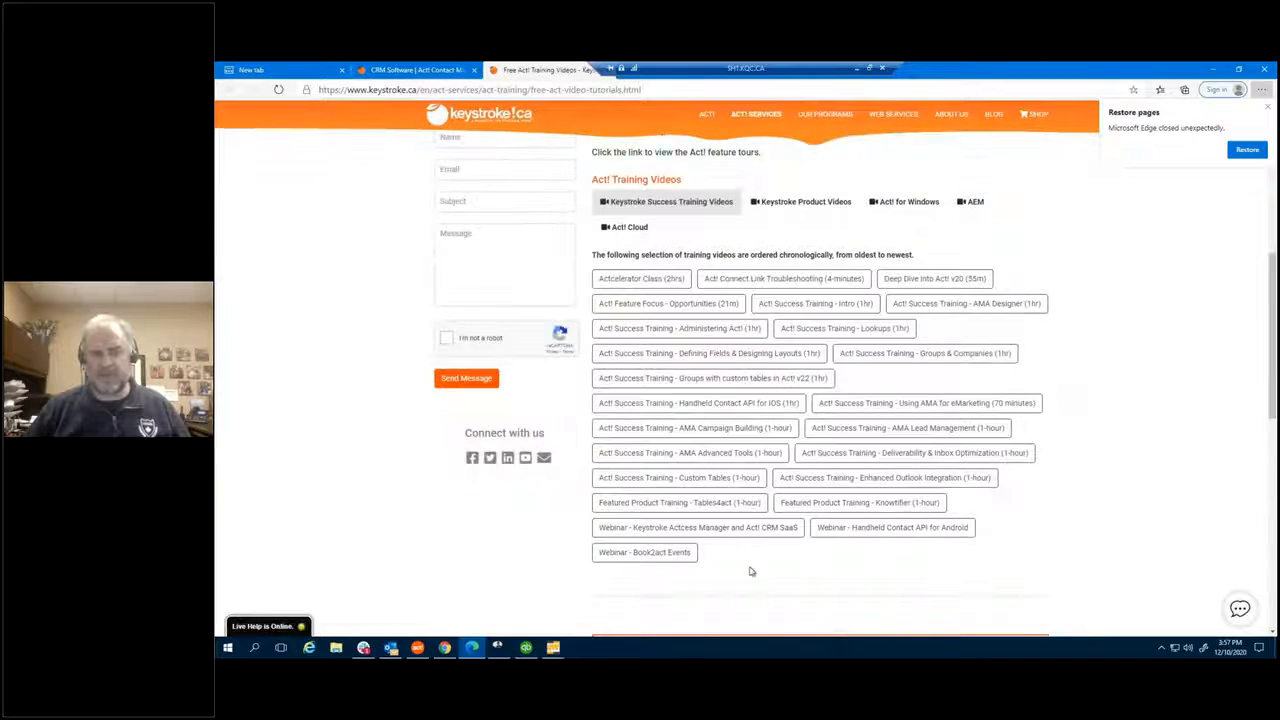